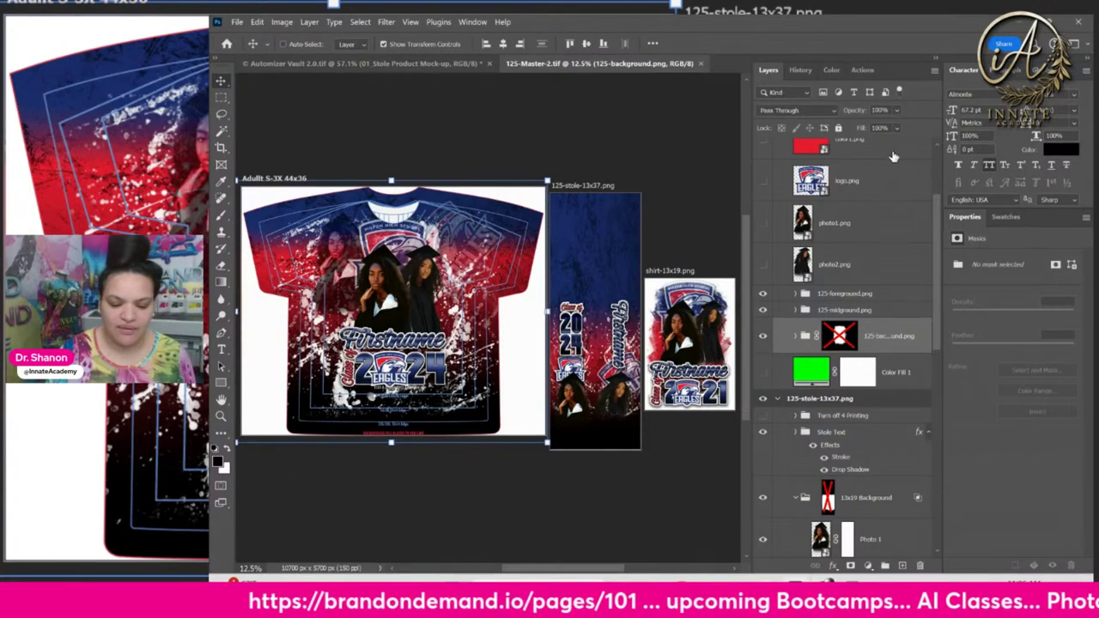
Select the shirt's logo layer from the layers under the shirt design
click(867, 181)
scroll(869, 199, up, 3)
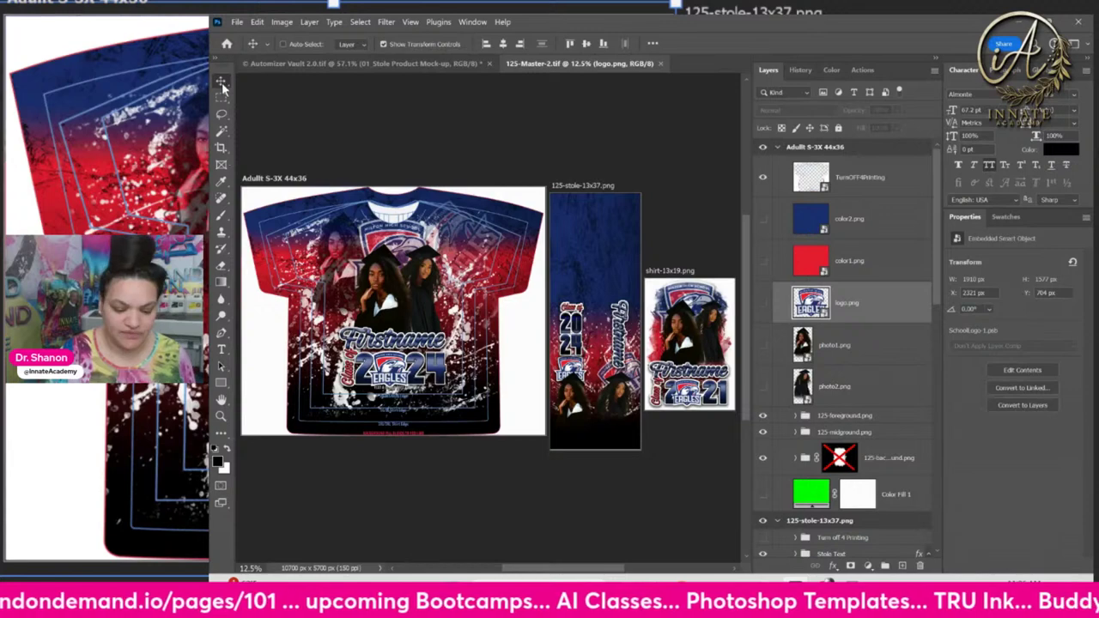
right_click(387, 286)
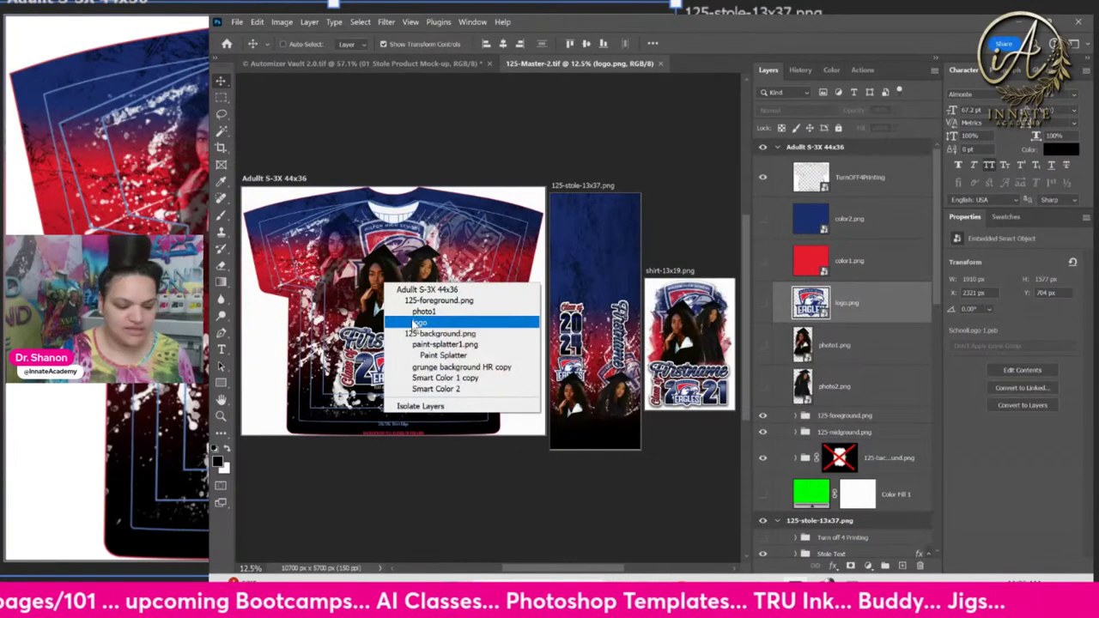
click(419, 323)
right_click(383, 282)
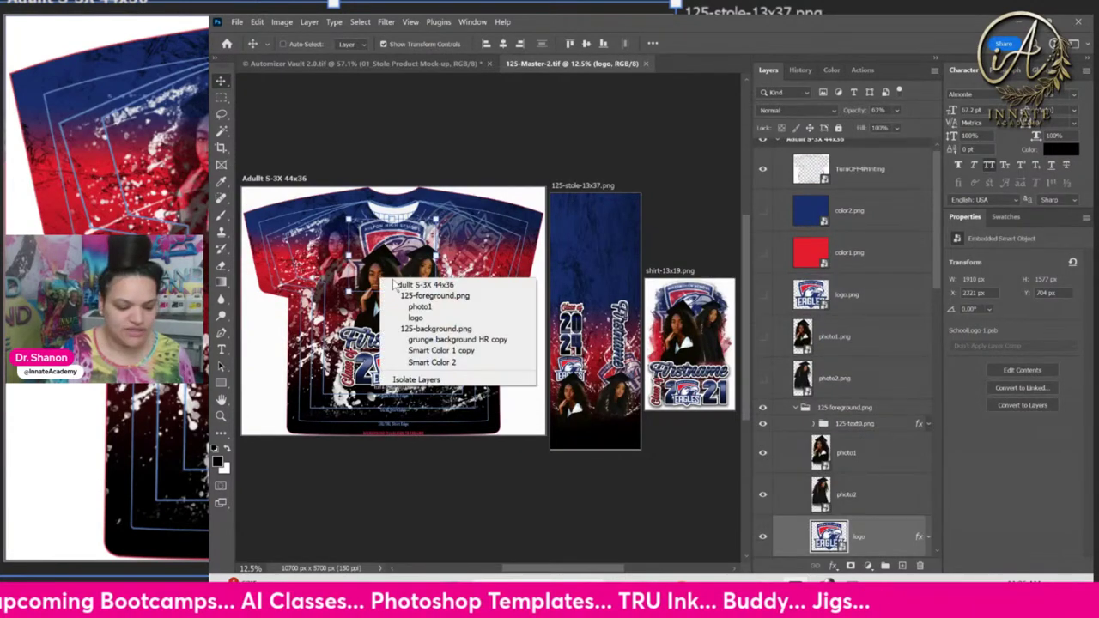
click(426, 321)
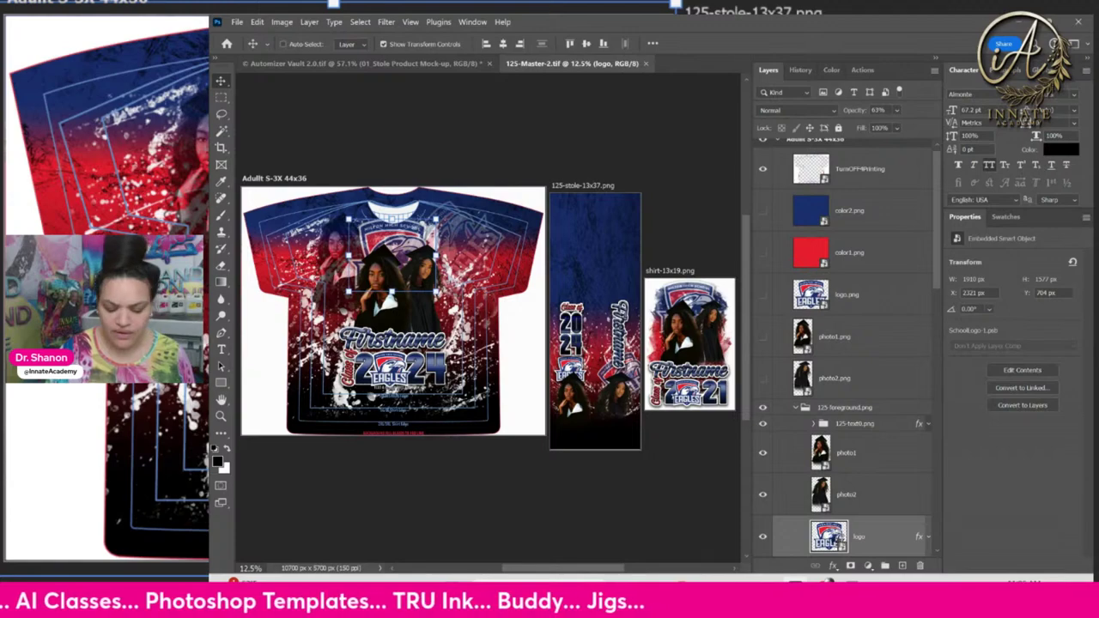
In the logo smart object, show the Chargers logo (SchoolLogo-7), hide the Eagles logo, and save
double_click(829, 537)
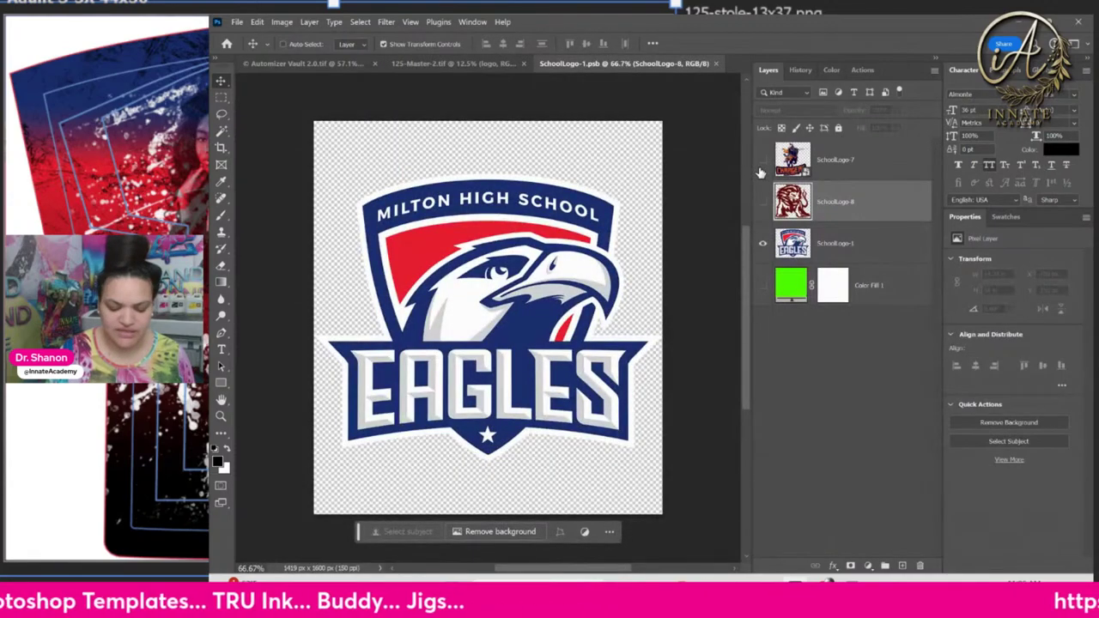
click(763, 160)
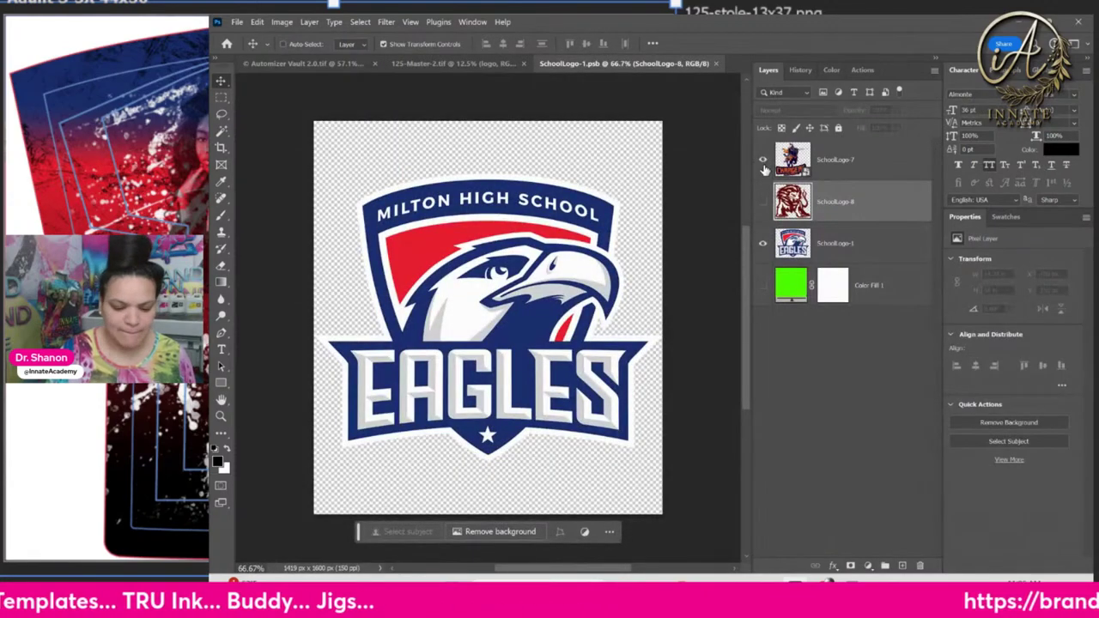
click(763, 244)
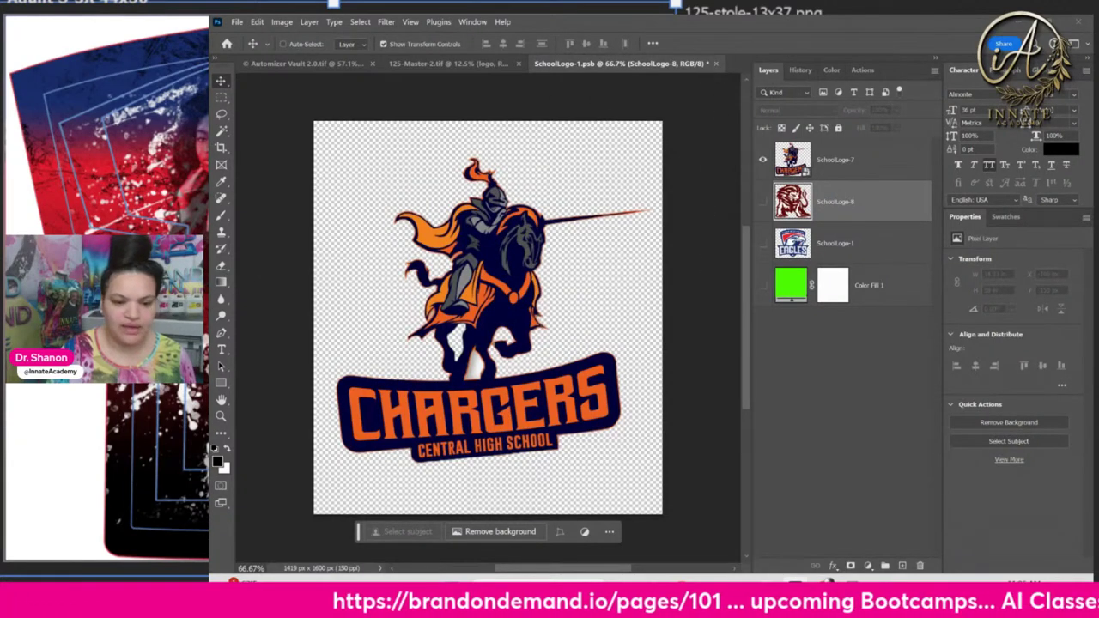
key(ctrl+w)
click(713, 391)
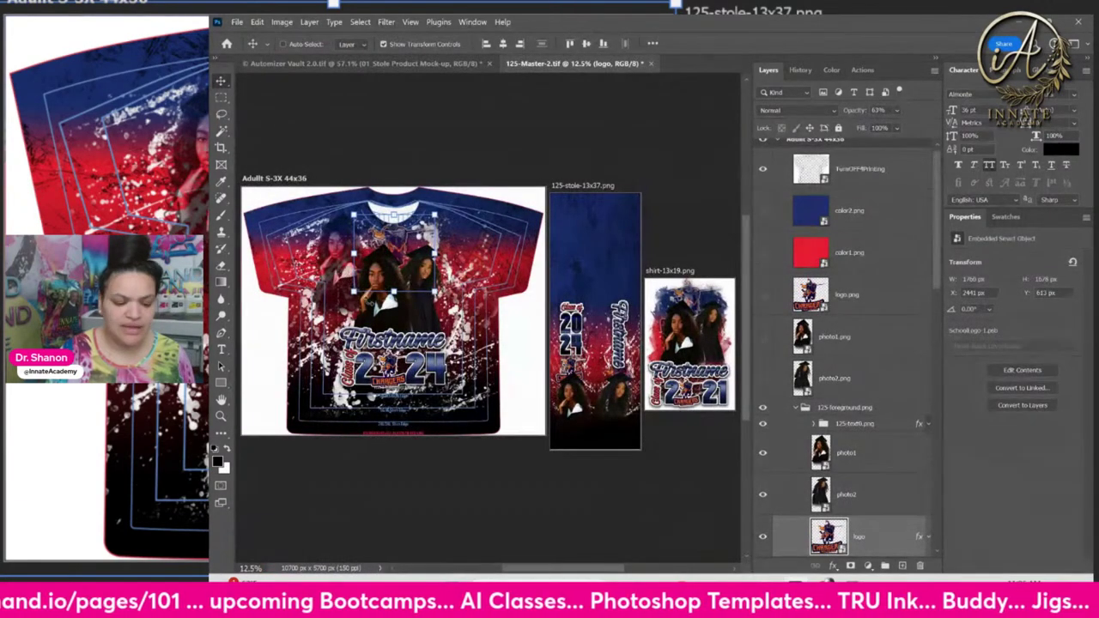
With color1.png selected, zoom in and eyedropper the orange from the Chargers logo
click(878, 308)
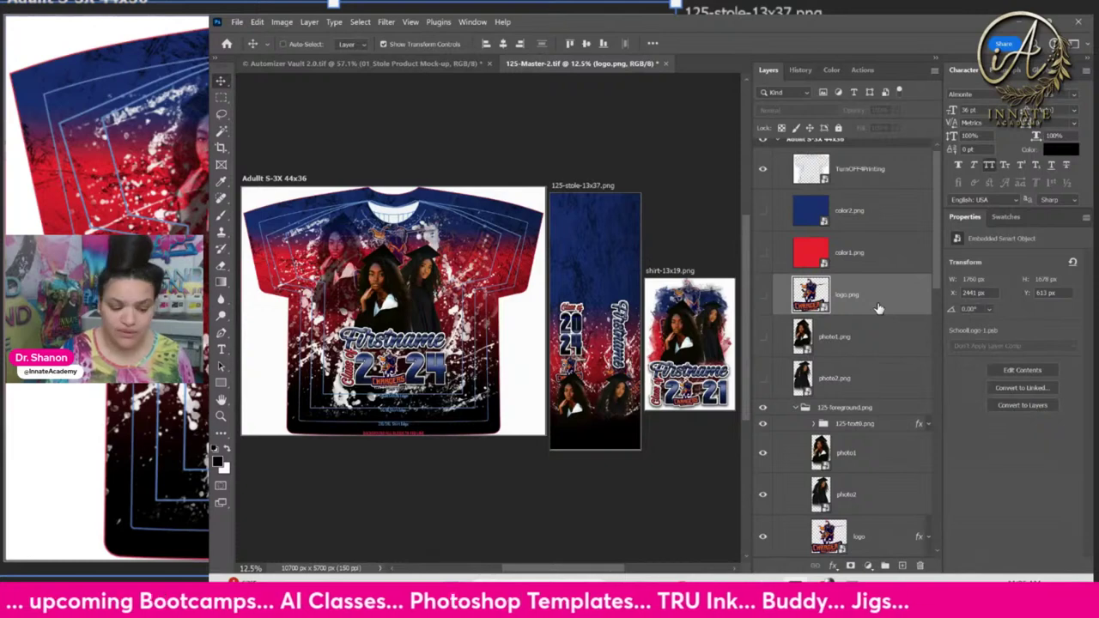
click(879, 267)
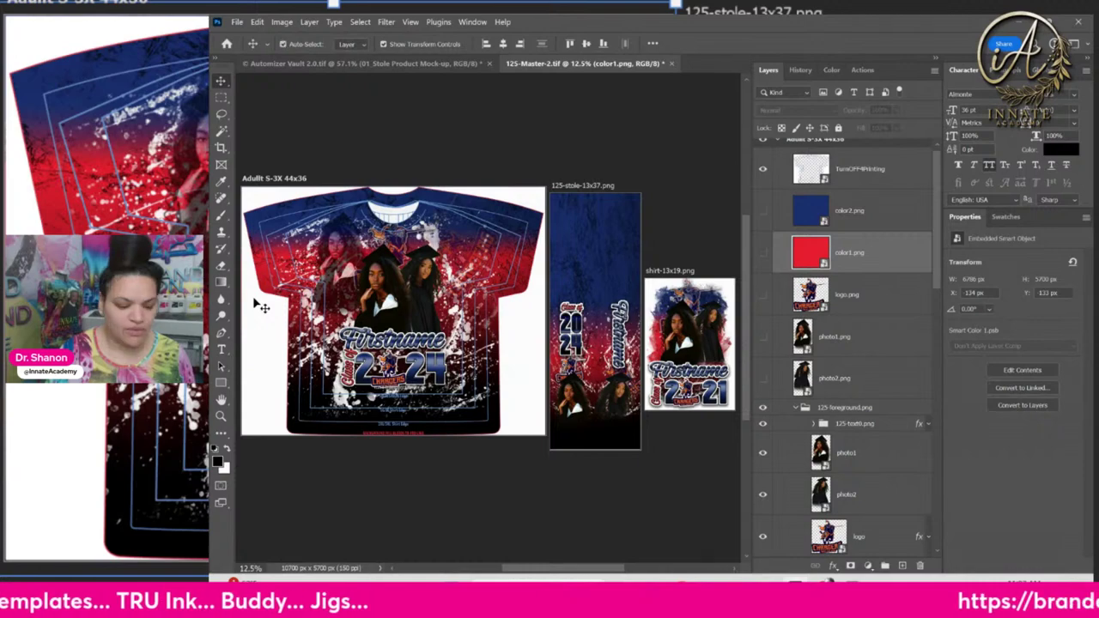
key(ctrl+plus)
key(ctrl+plus)
key(ctrl+plus)
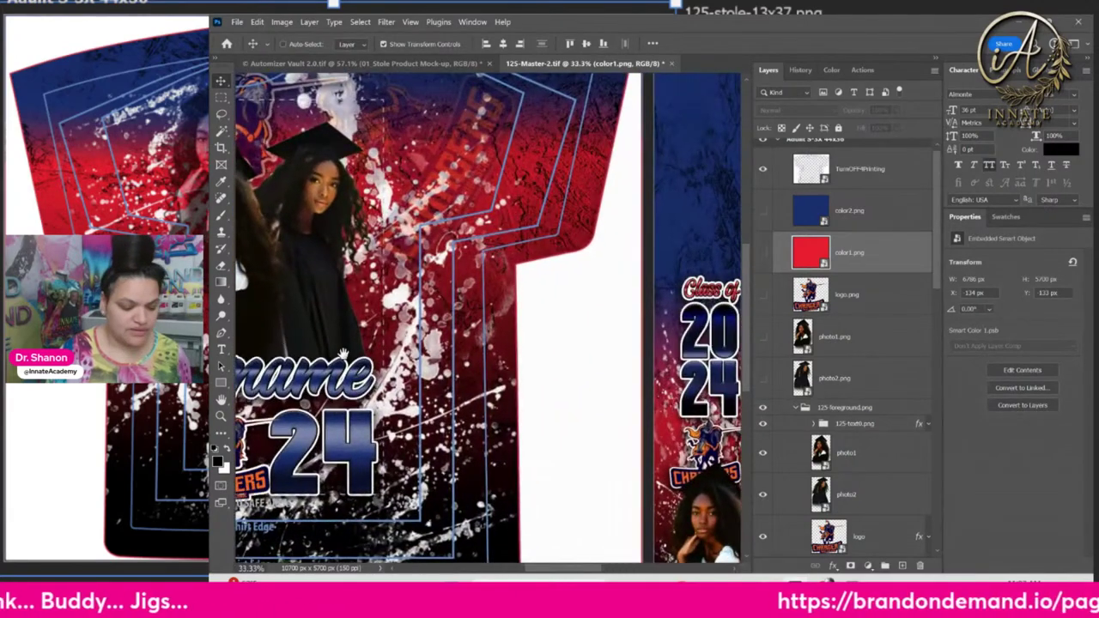
scroll(341, 352, left, 5)
click(219, 183)
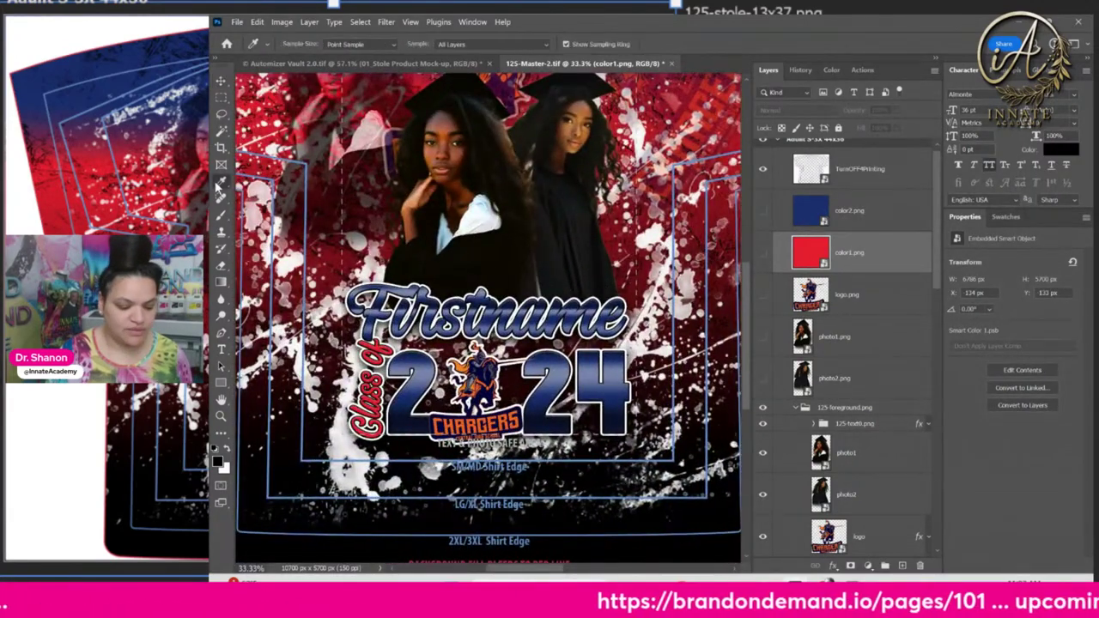
click(458, 426)
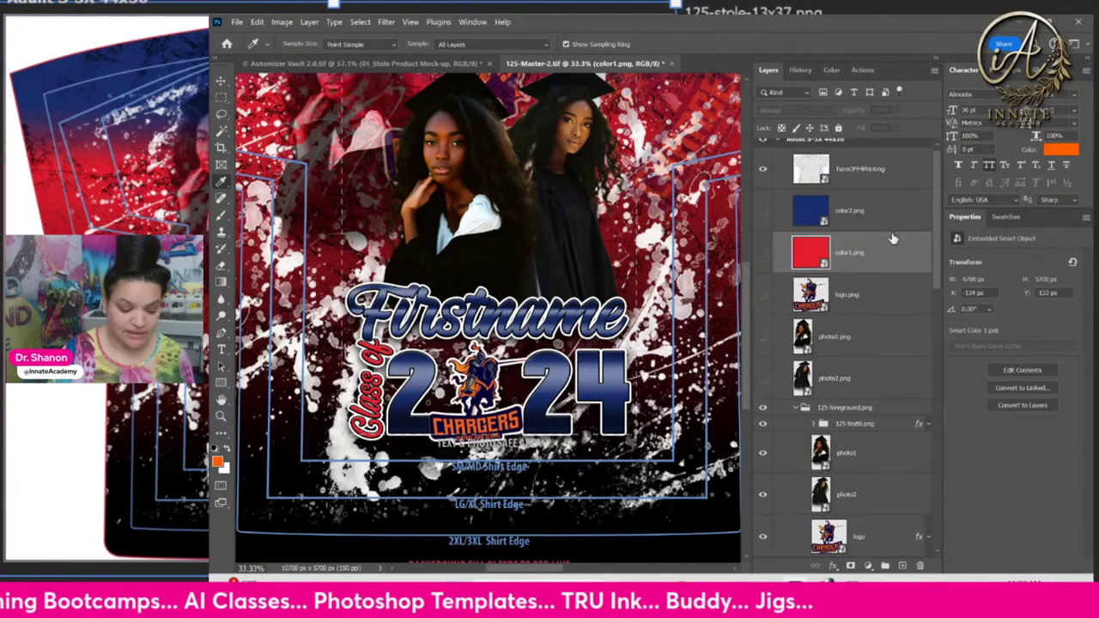
In the color1 smart object, duplicate the dark red fill layer, showing the copy and hiding the red
double_click(812, 258)
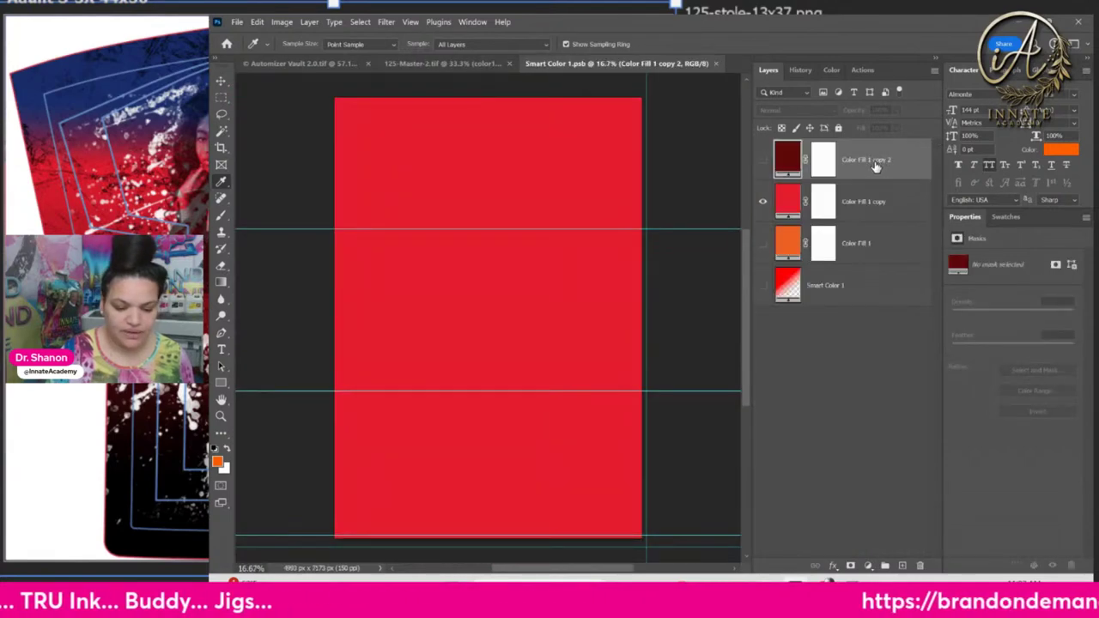
right_click(875, 164)
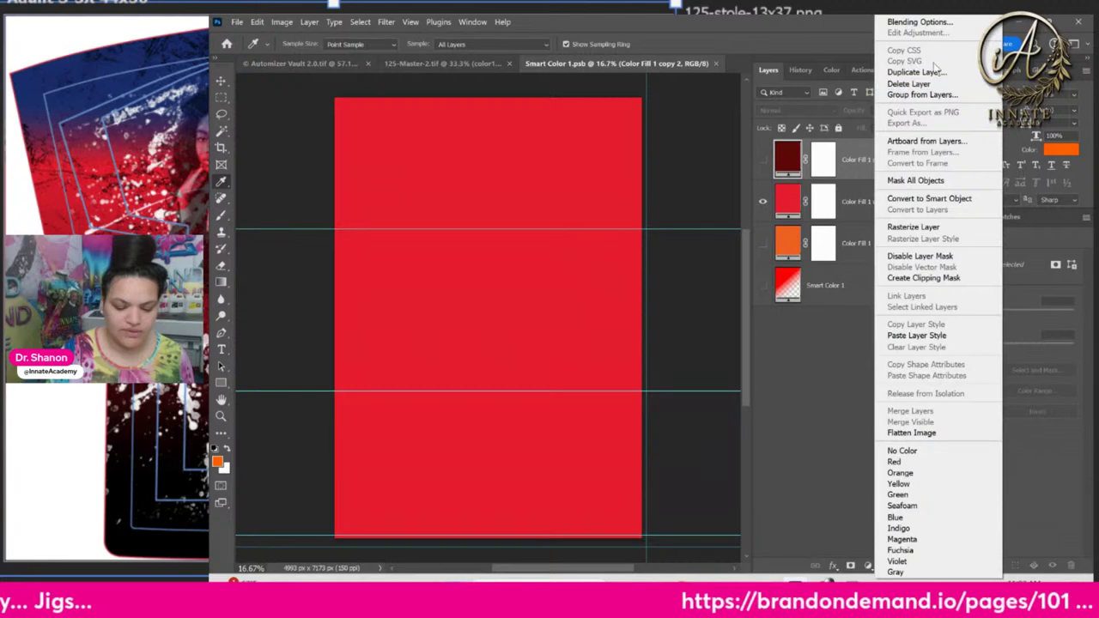
click(916, 72)
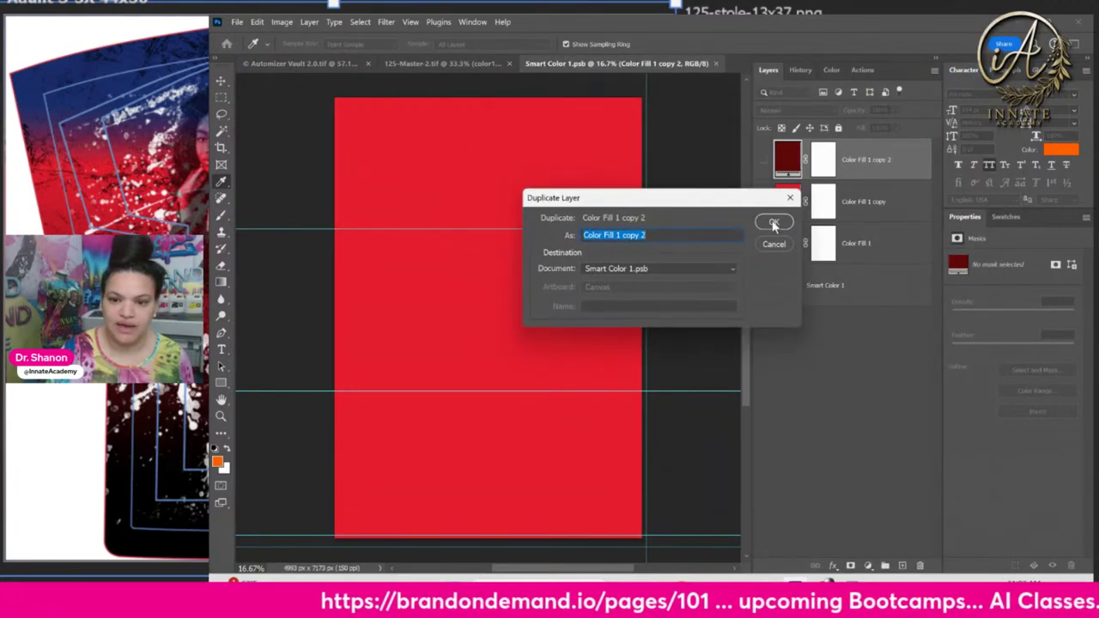
click(771, 221)
click(762, 160)
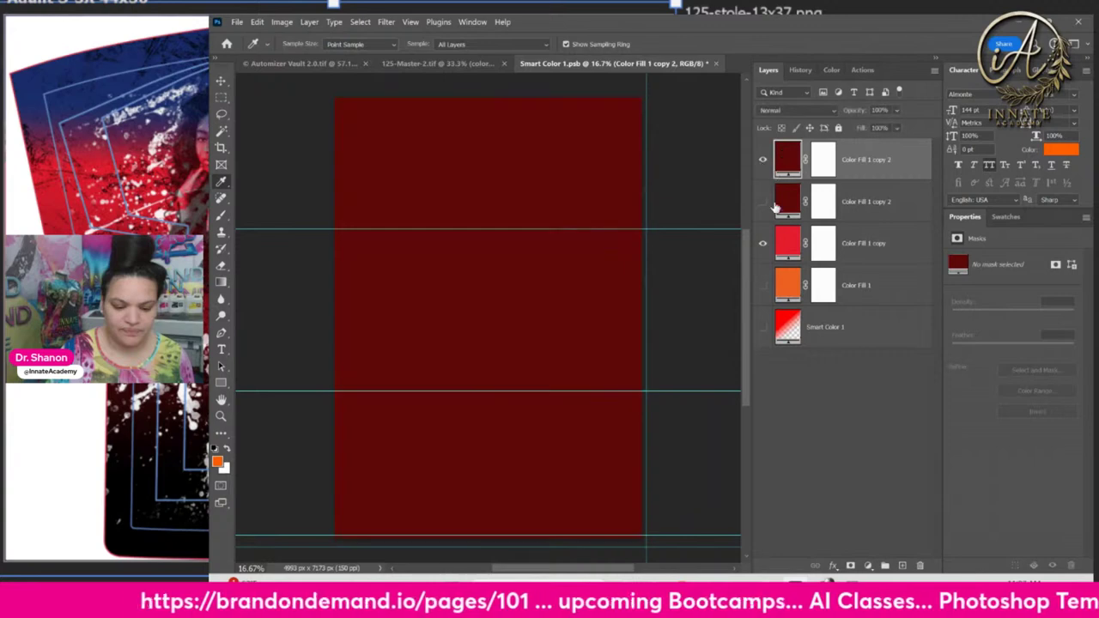
click(763, 244)
Fill the new top layer with the orange swatch and save the colour file
click(1004, 216)
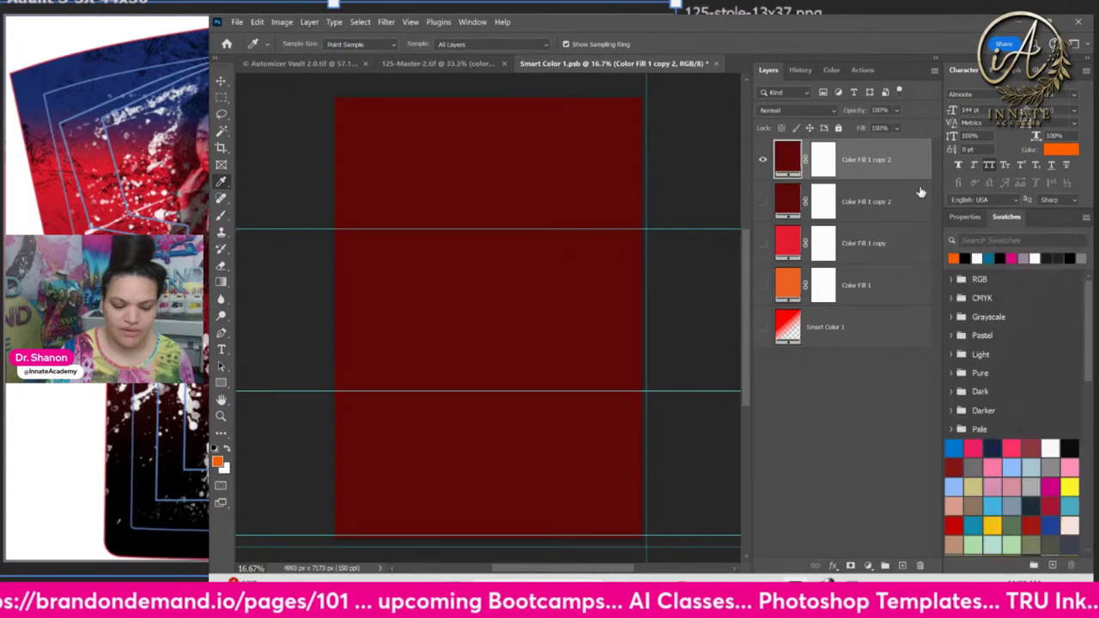
drag(954, 259, 676, 176)
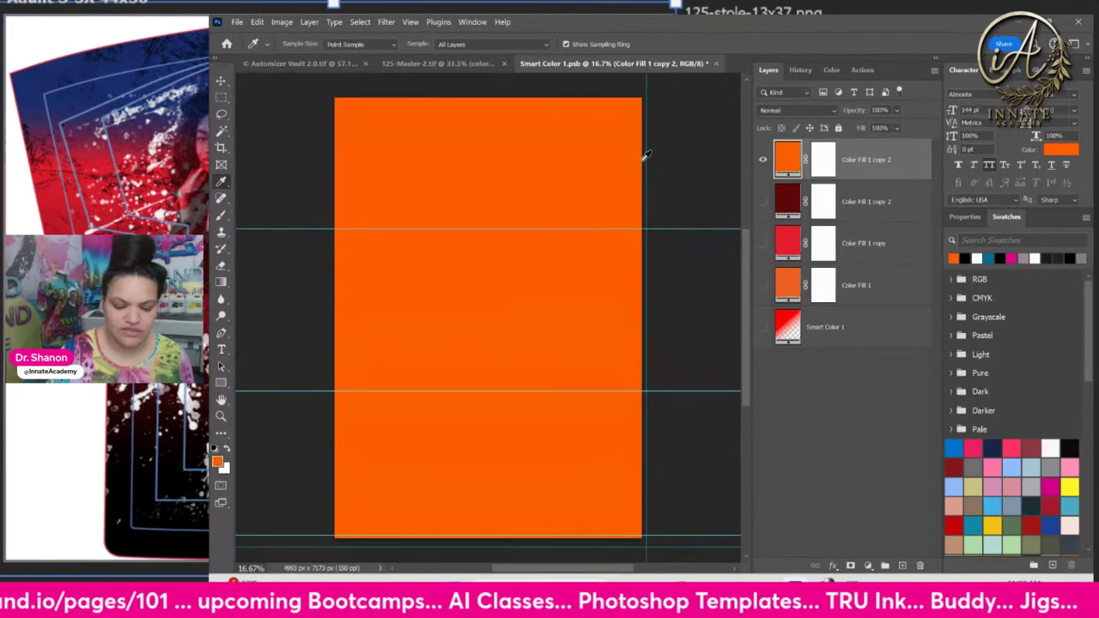
click(716, 62)
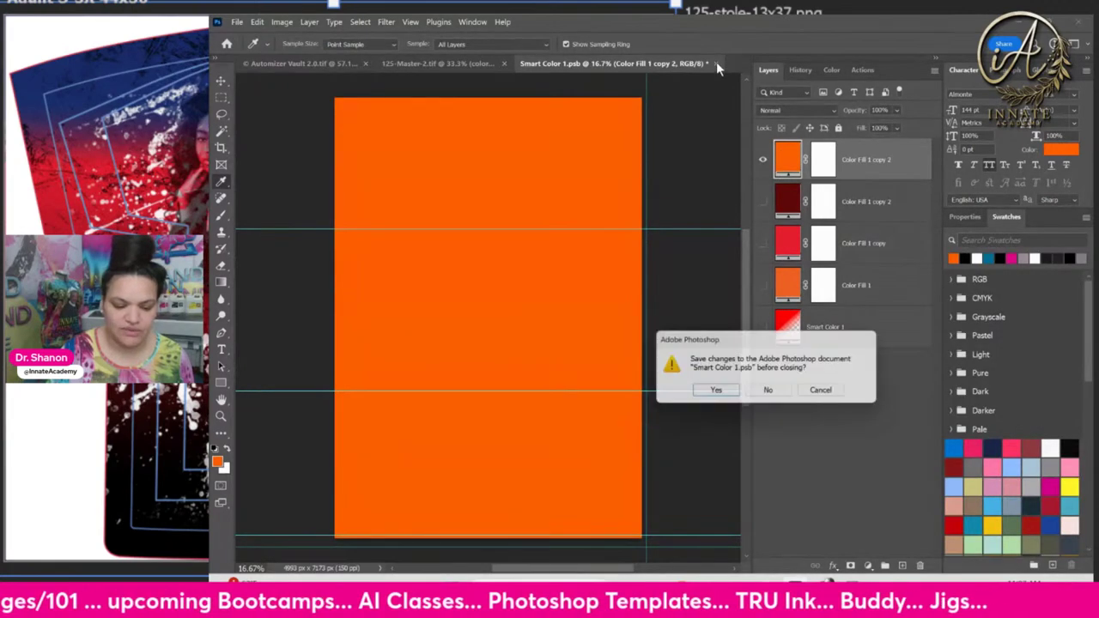
click(715, 392)
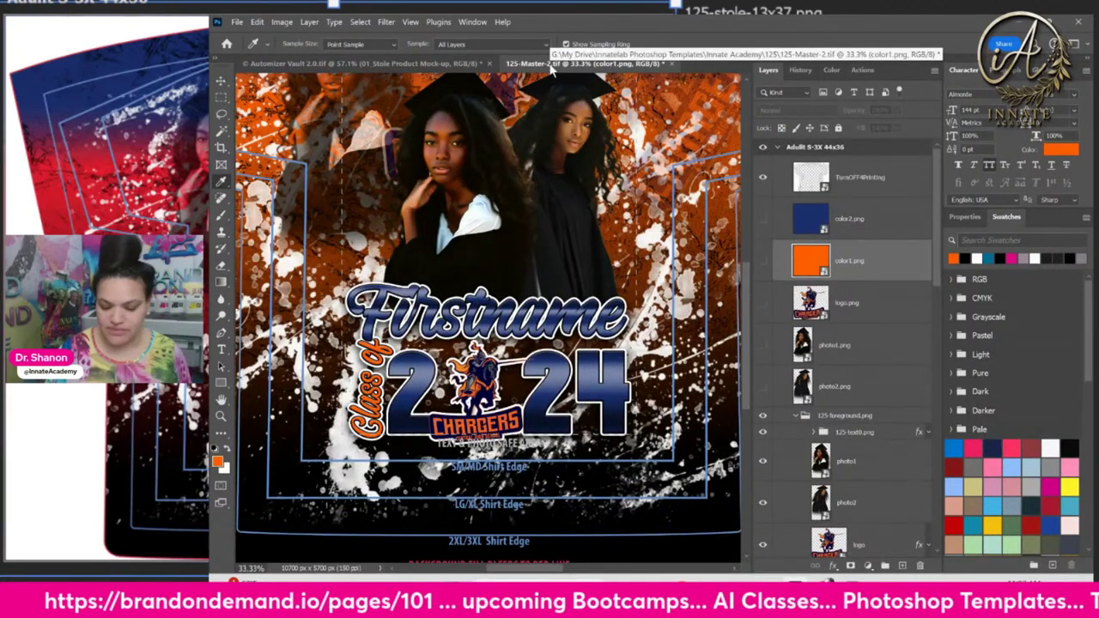
key(ctrl+minus)
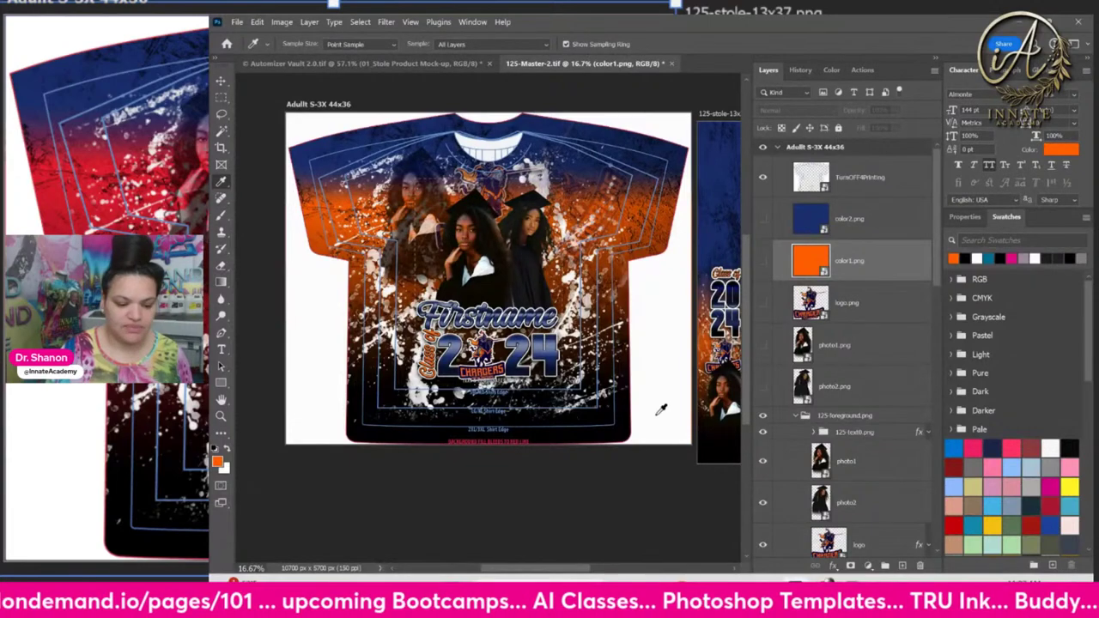
drag(693, 364, 740, 361)
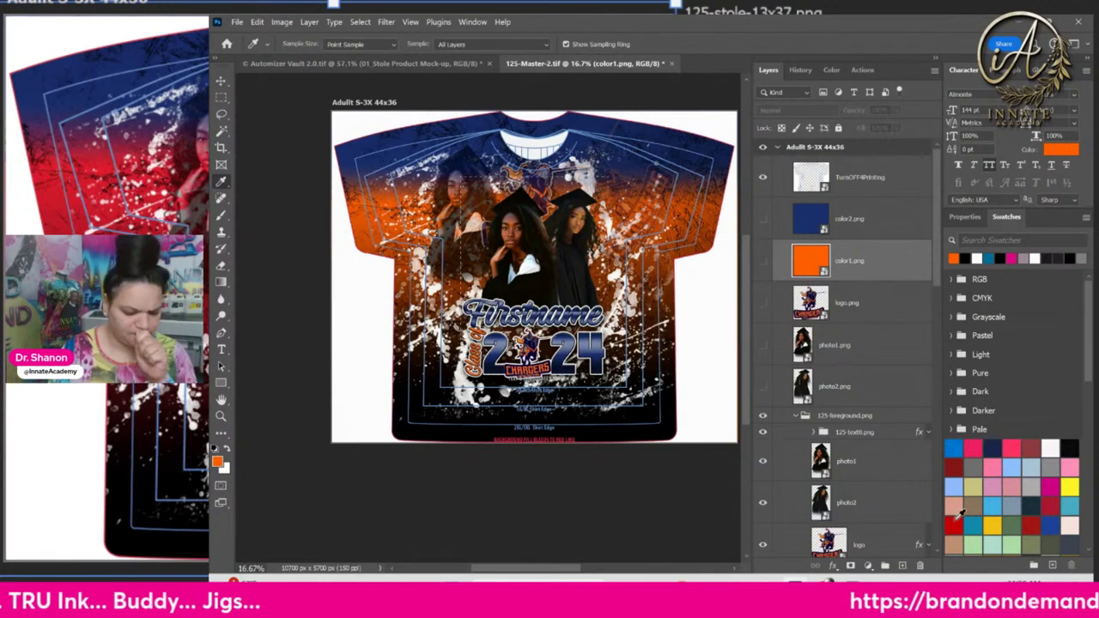
click(885, 313)
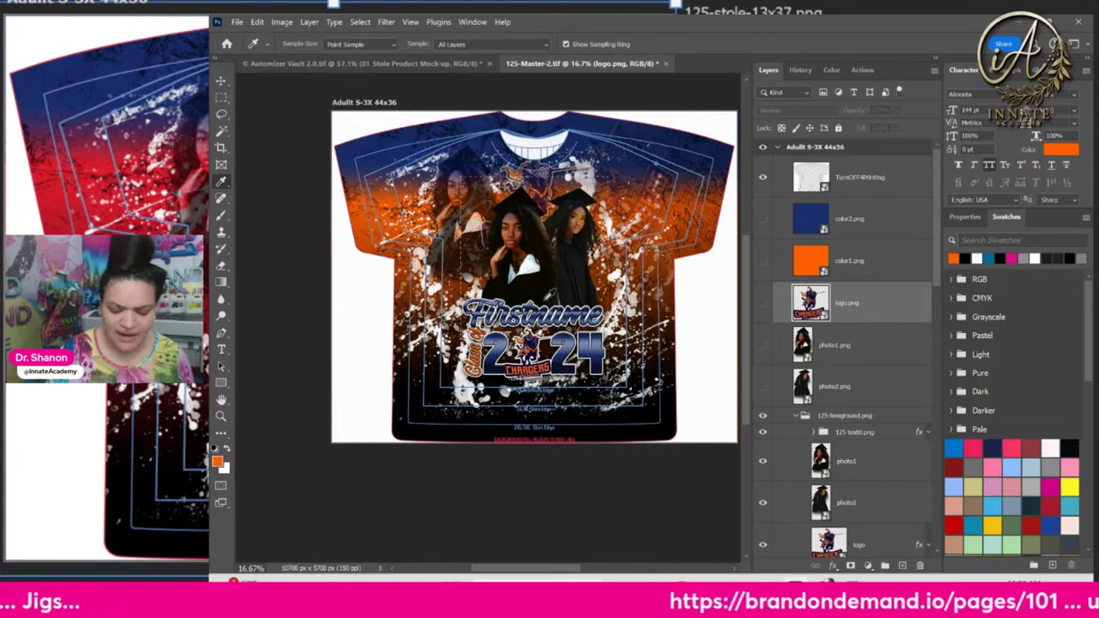
click(220, 81)
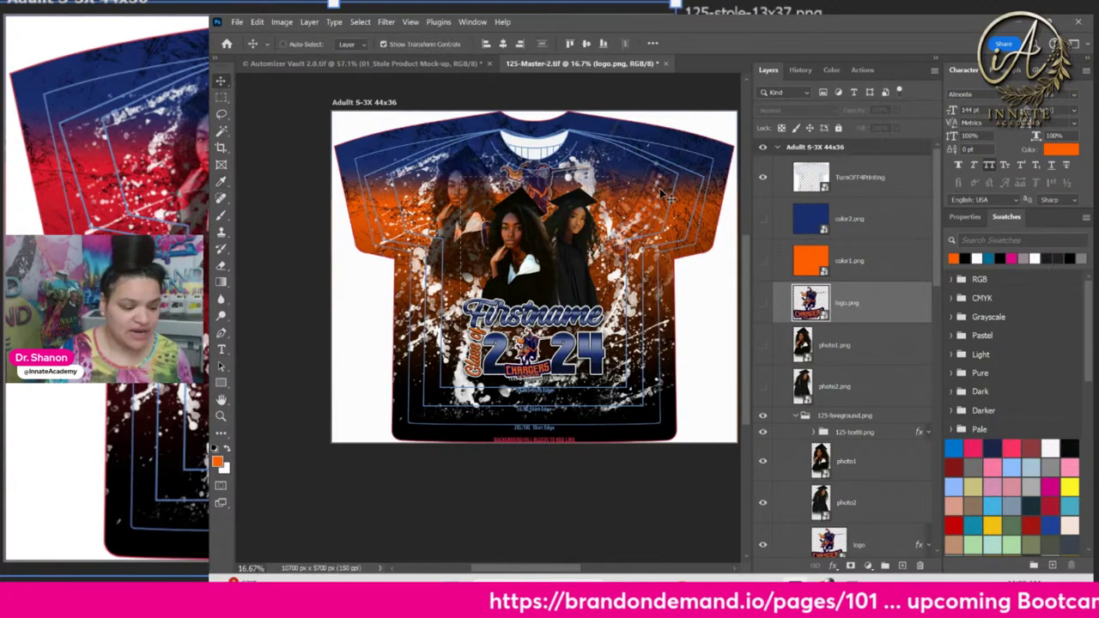
click(853, 273)
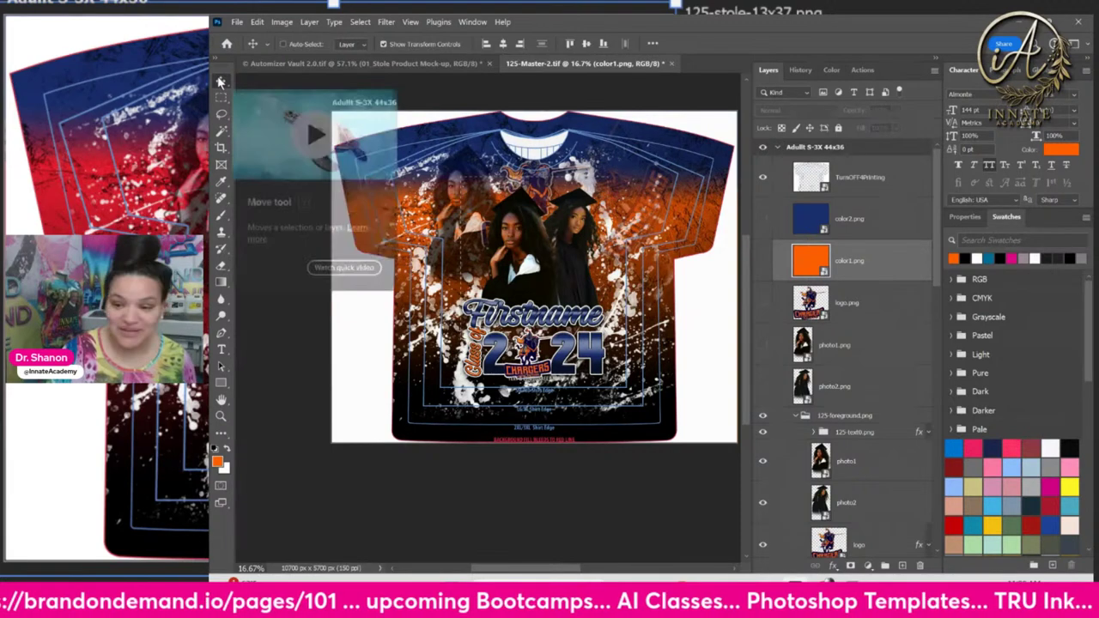
right_click(526, 249)
click(554, 290)
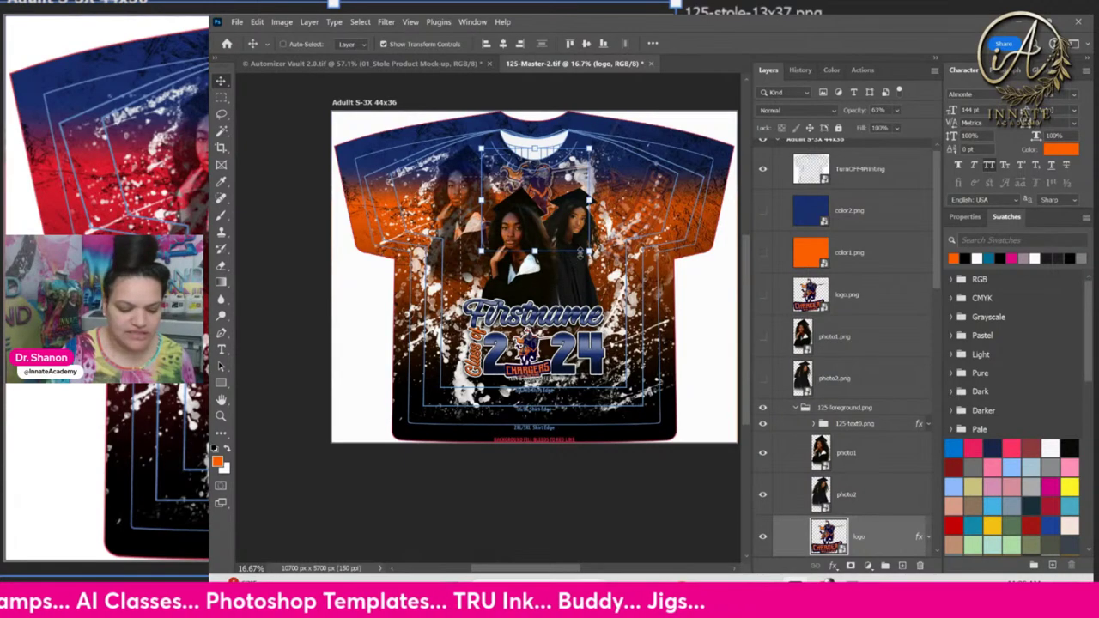
right_click(541, 291)
click(575, 314)
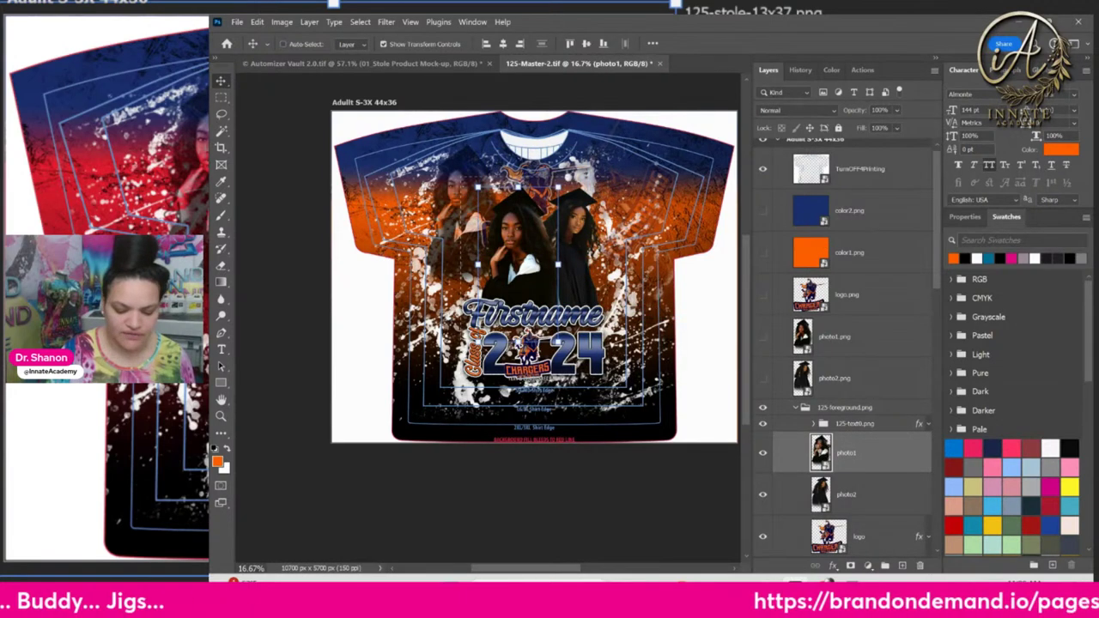
In the photo1 smart object, keep the black-gown graduate visible instead of Photo 1, then save
double_click(820, 450)
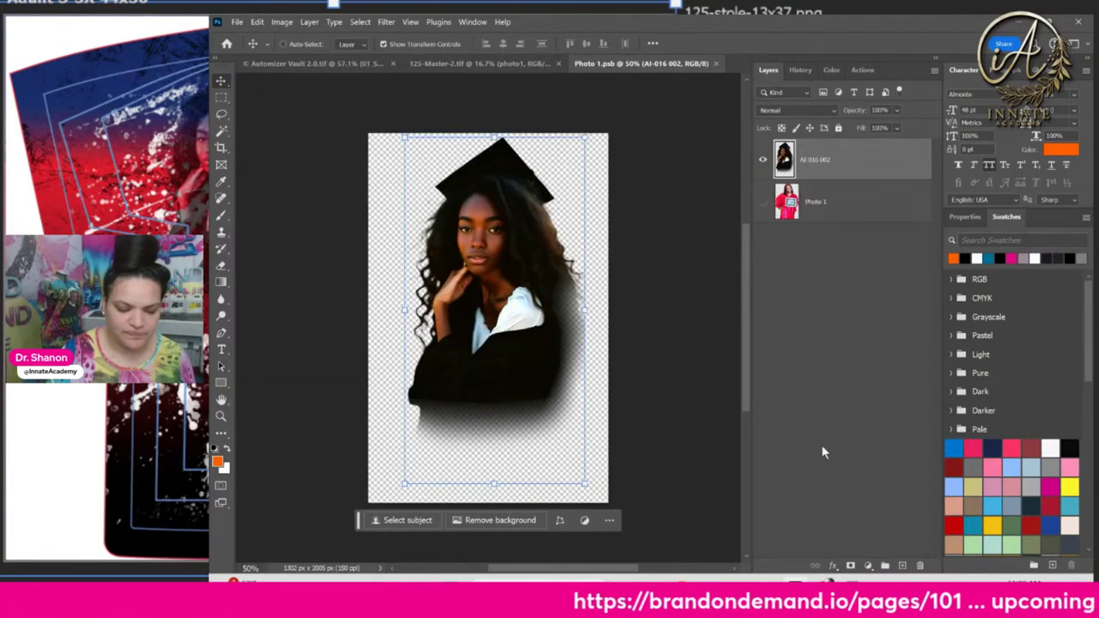
click(763, 164)
click(762, 201)
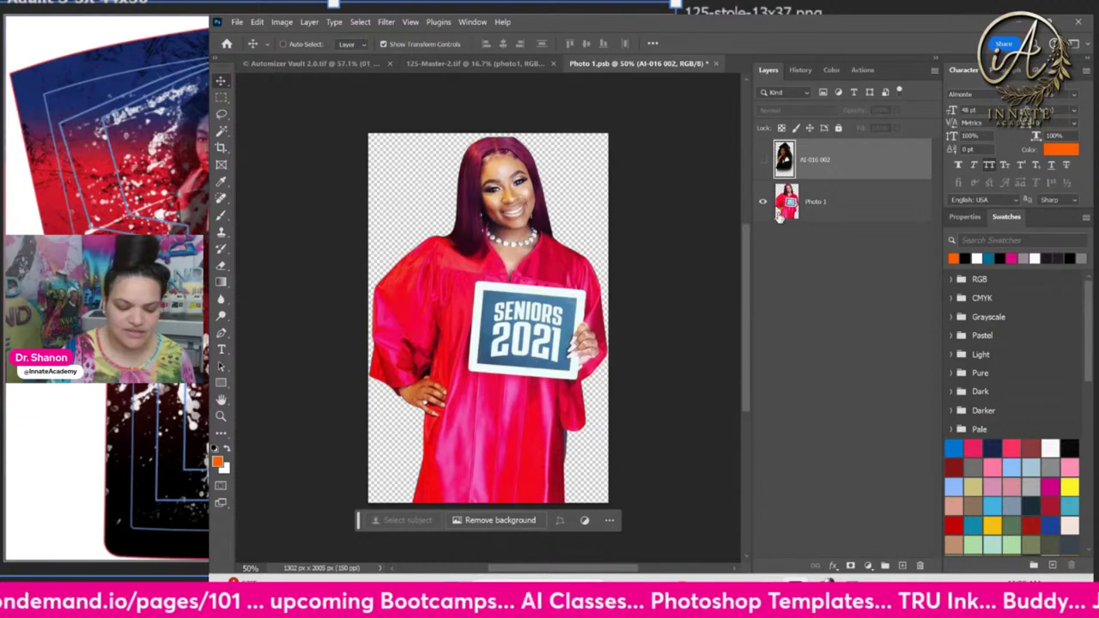
click(763, 203)
click(762, 160)
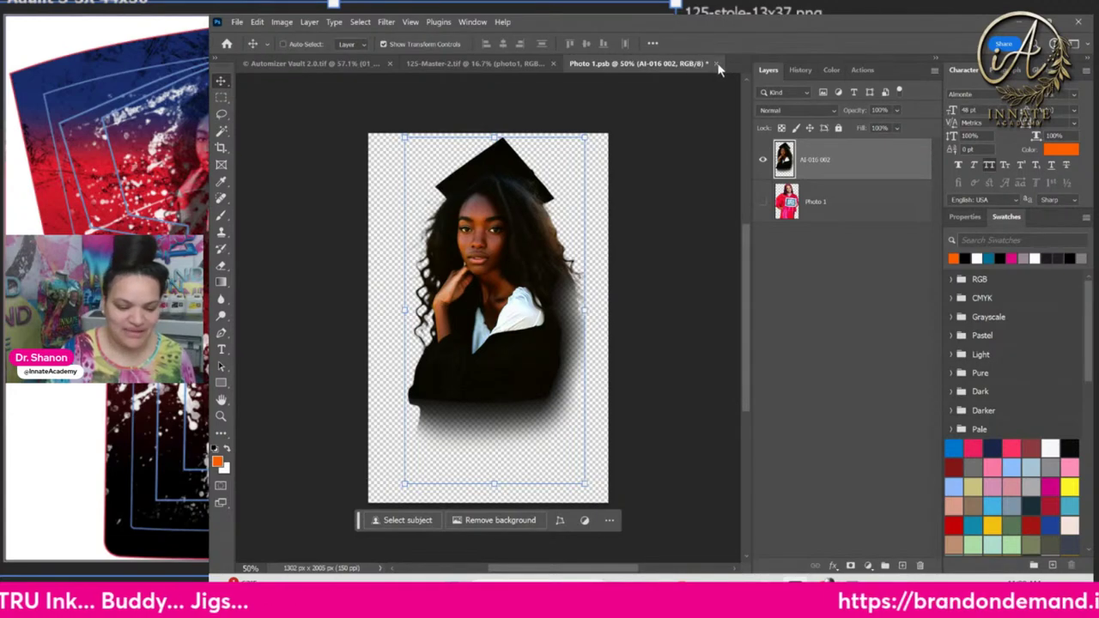
click(719, 66)
click(718, 393)
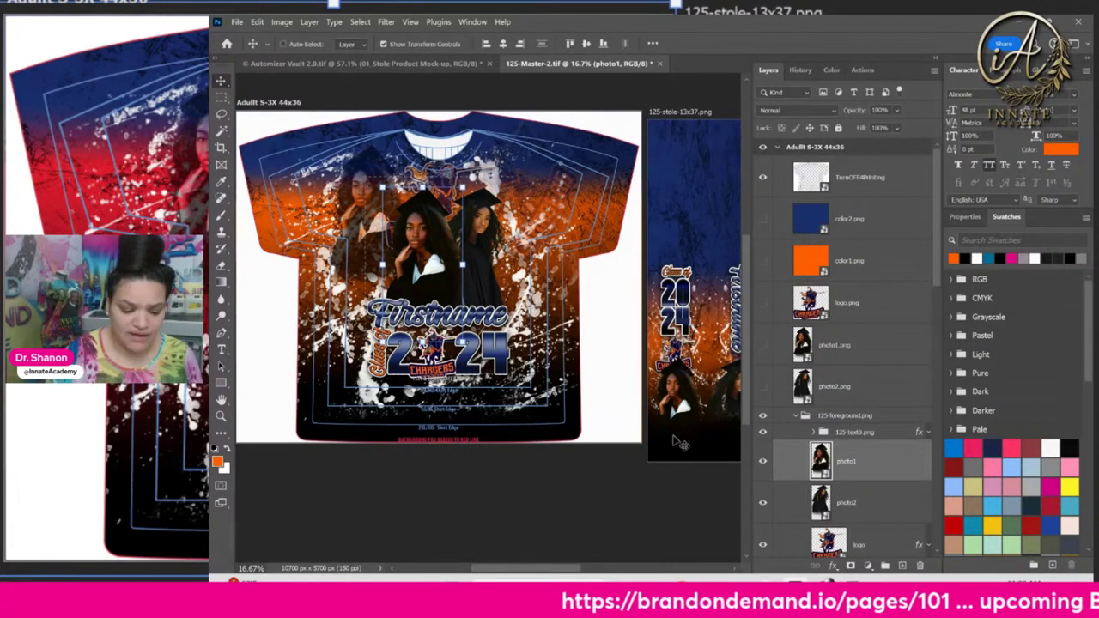
Select the 125-stole-13x37.png group and turn on the Turn off 4 Printing swatch layer
right_click(695, 161)
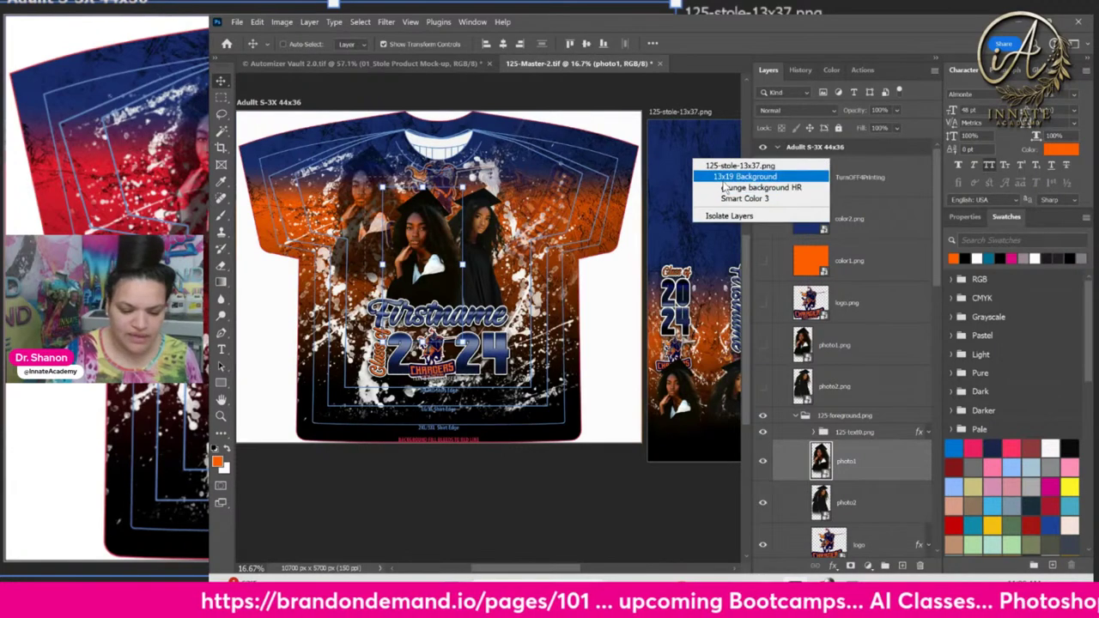
click(729, 166)
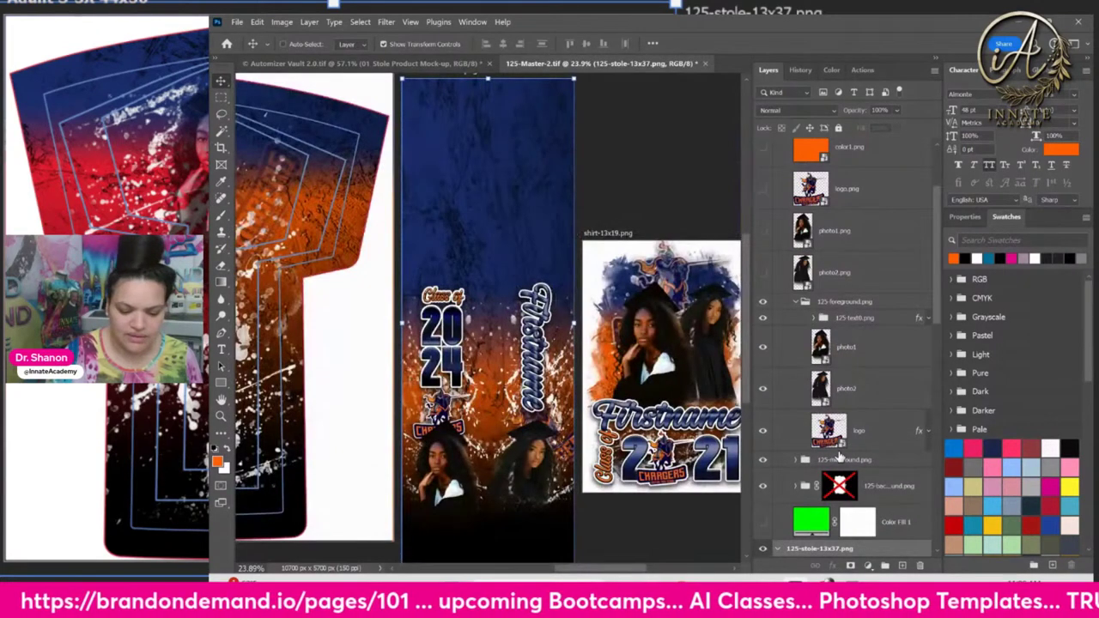
scroll(840, 455, down, 2)
click(762, 461)
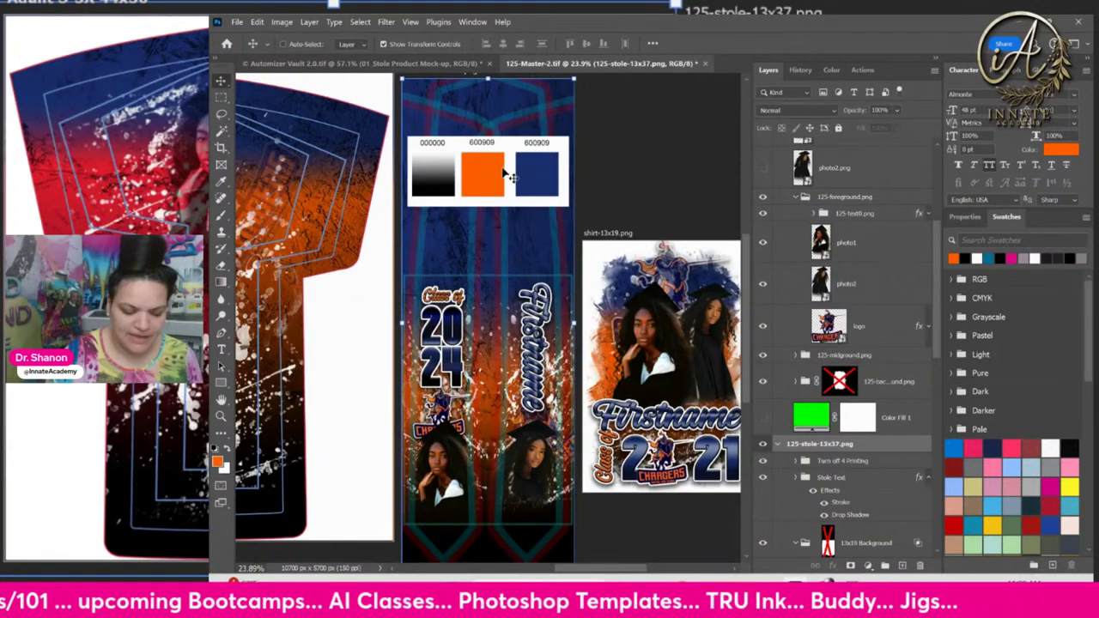
Shift the view right and select the Smart Color 1 swatch layer
right_click(447, 183)
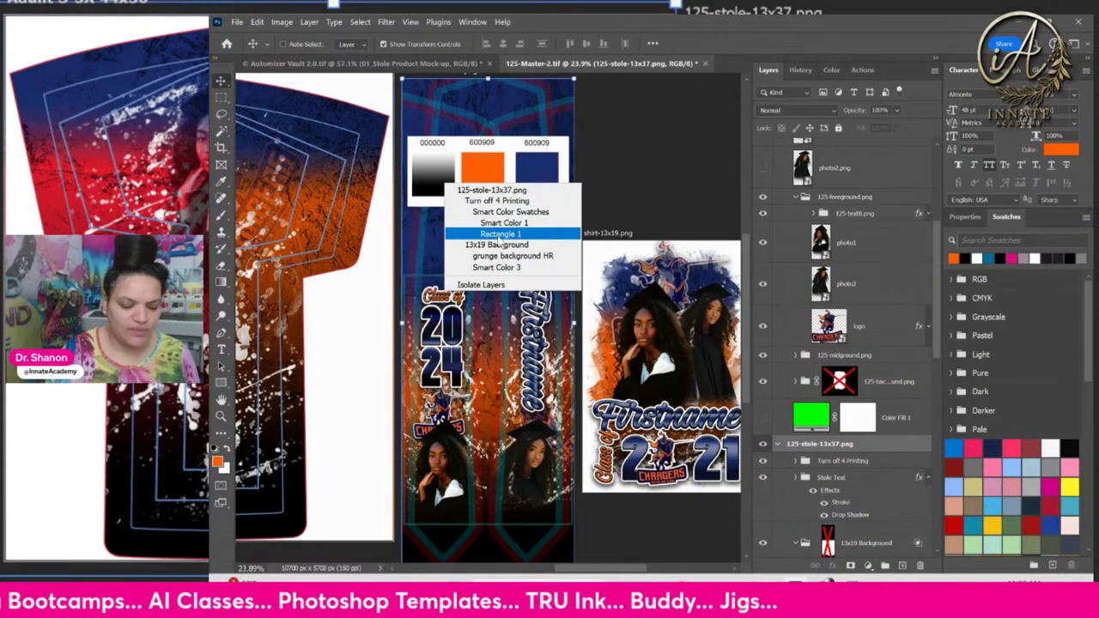
click(485, 233)
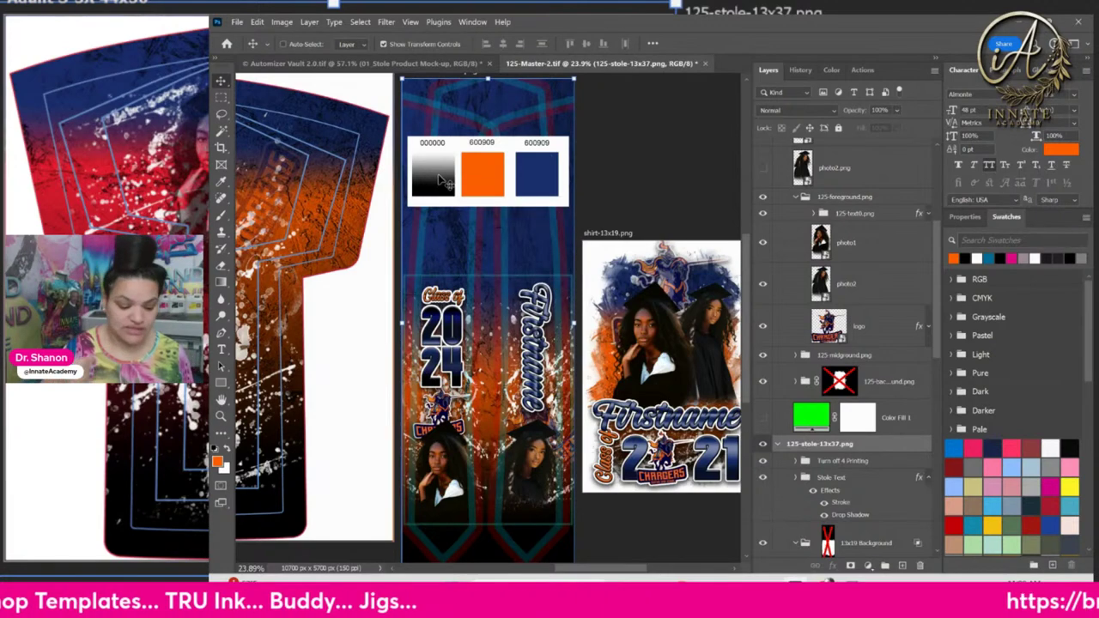
drag(447, 183, 596, 146)
right_click(587, 162)
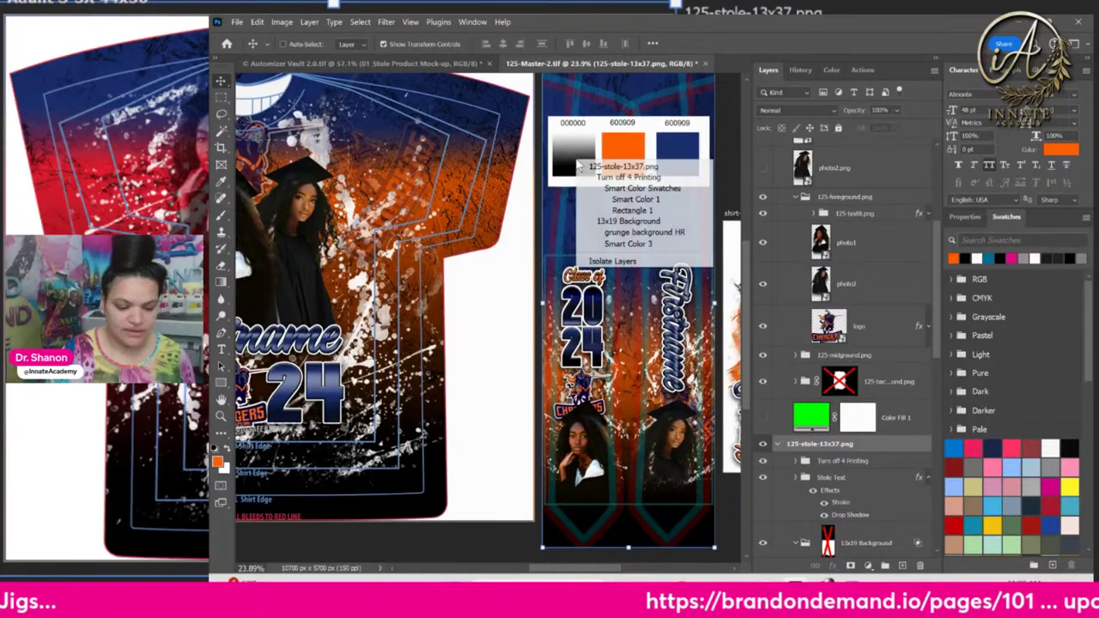
click(627, 200)
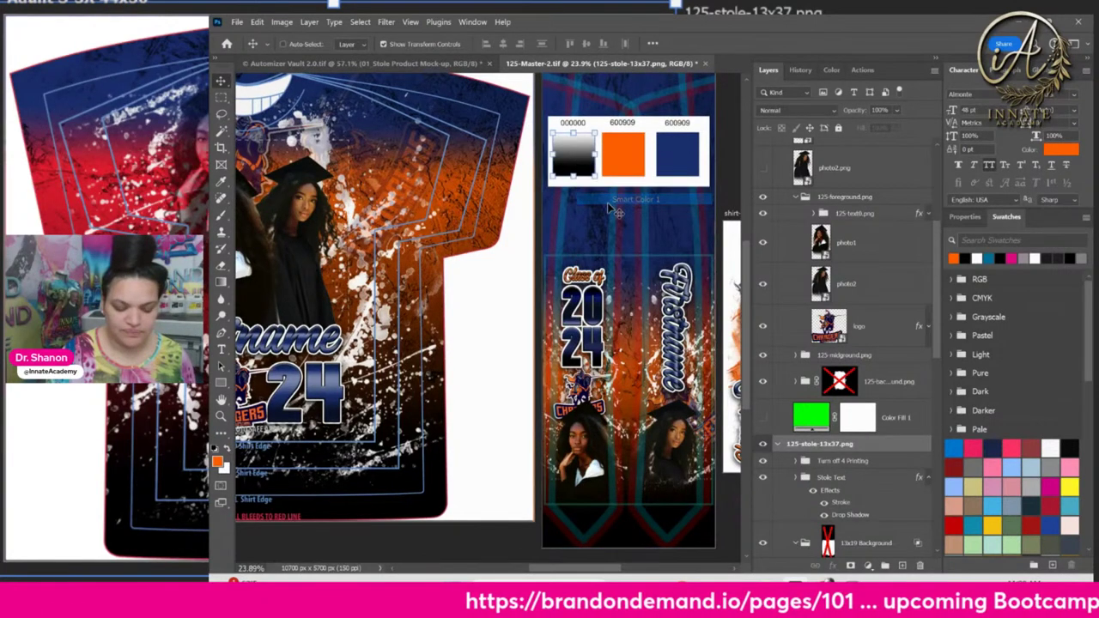
scroll(837, 504, down, 1)
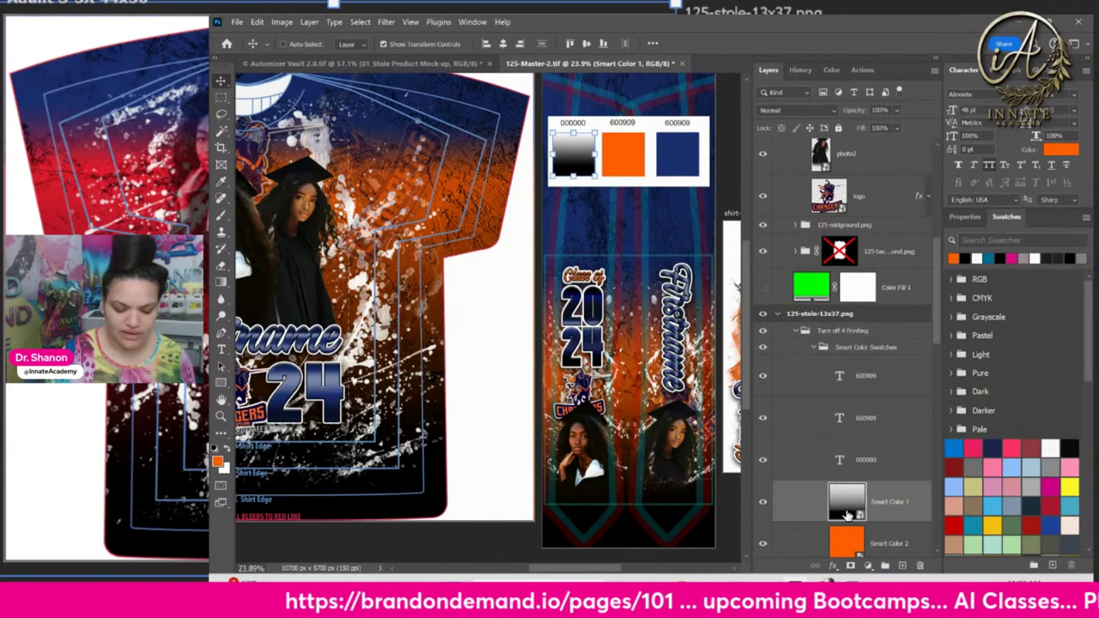
In Smart Color 1's contents, show Color Fill 1, delete its mask and clip it to the gradient
double_click(846, 507)
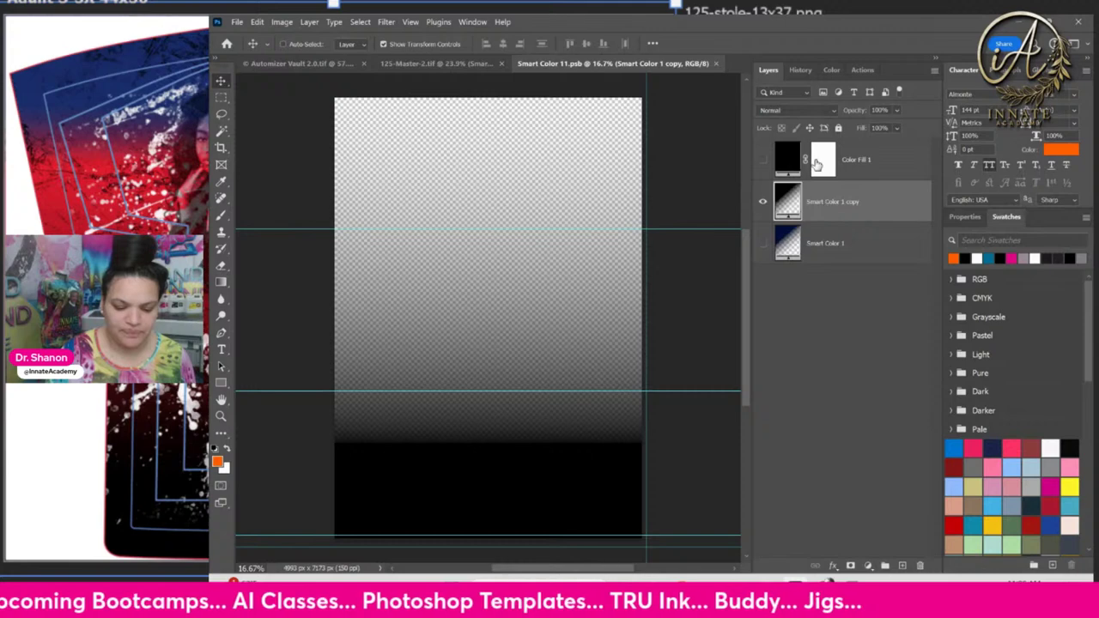
click(763, 160)
click(825, 161)
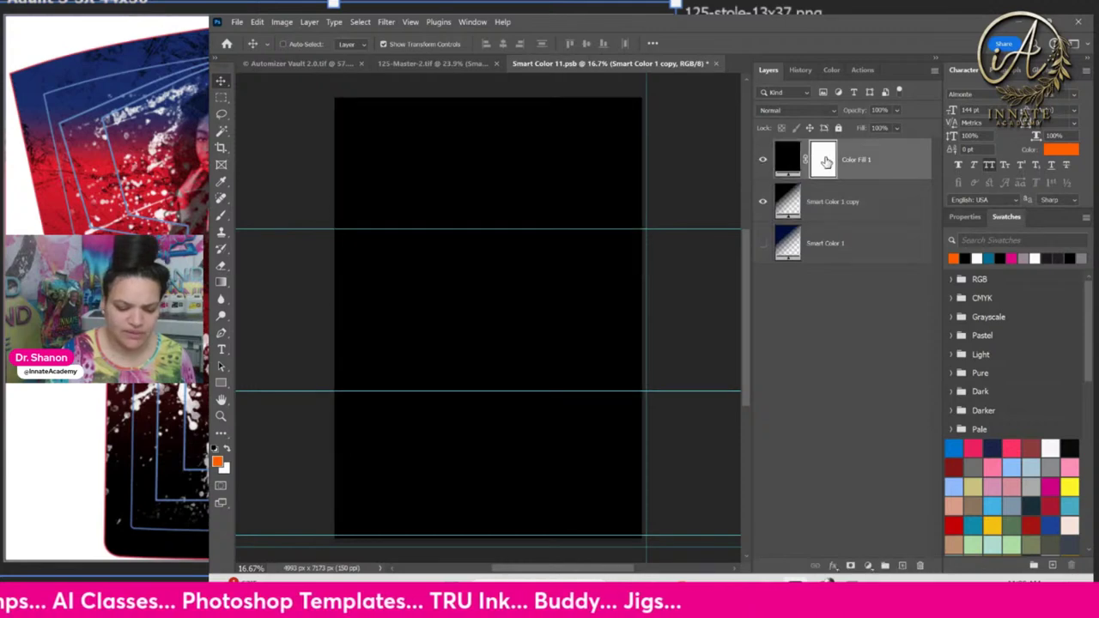
right_click(824, 161)
click(859, 183)
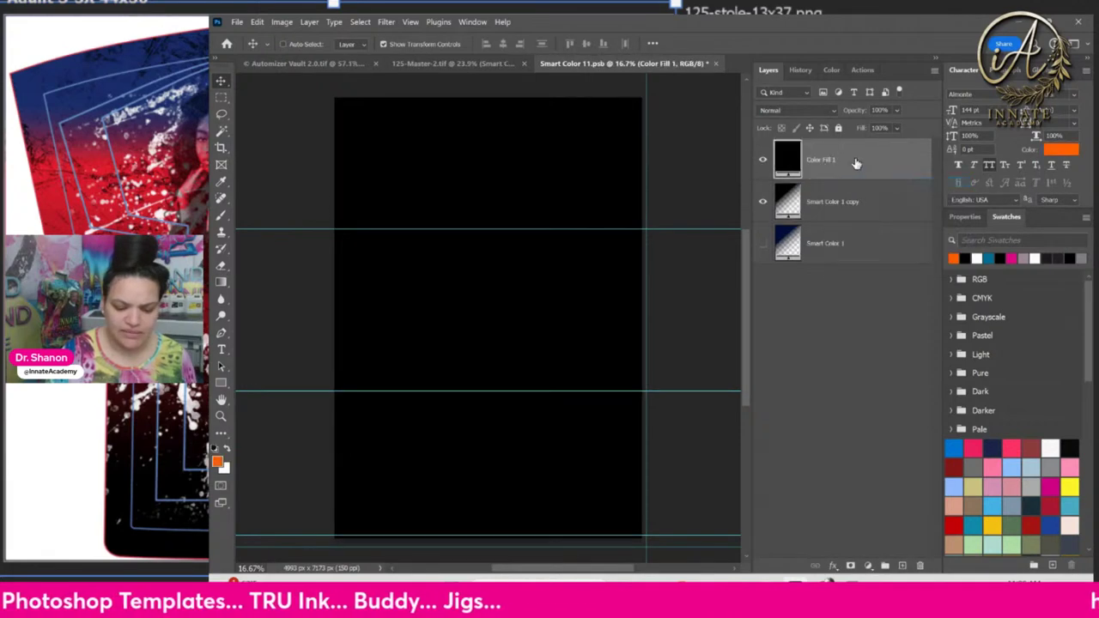
right_click(856, 165)
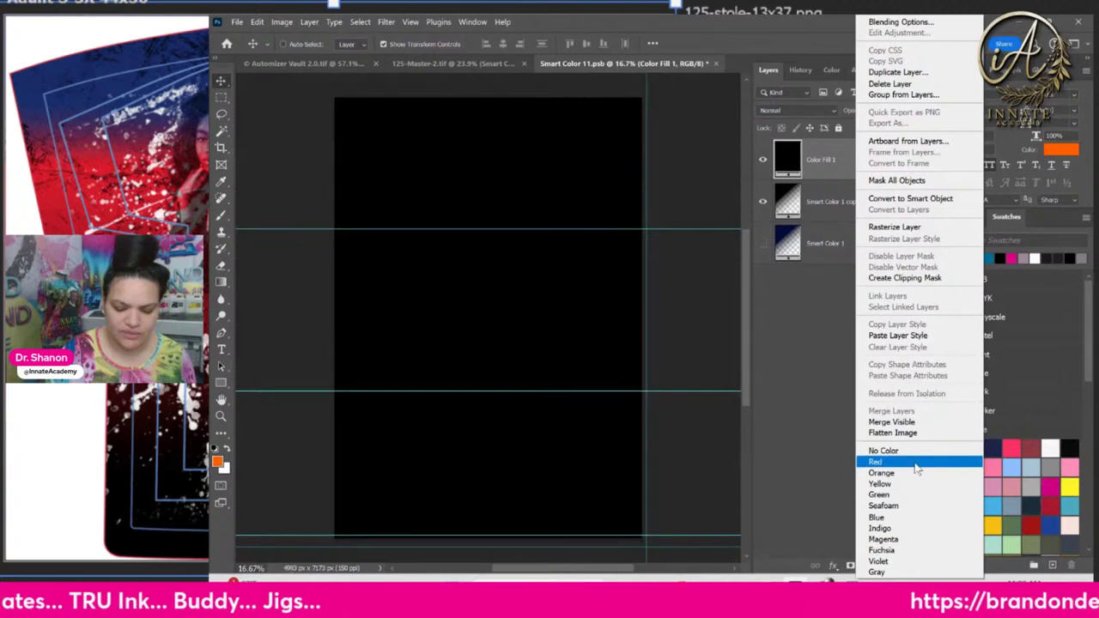
click(905, 280)
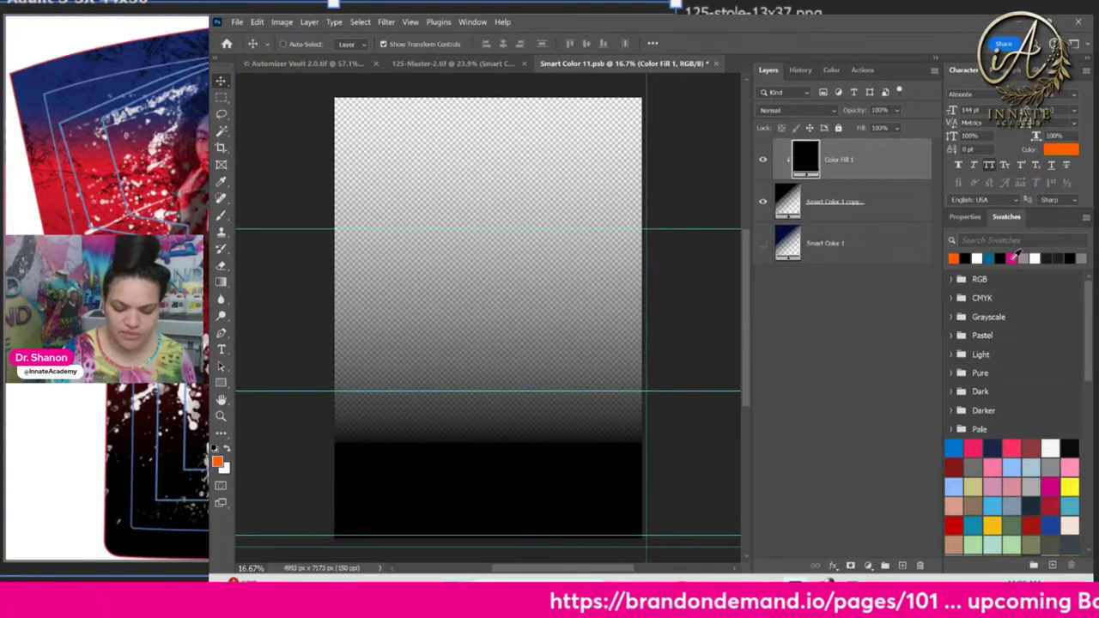
Sample the navy swatch from the shirt template, set the gradient fill to navy, and save
click(953, 257)
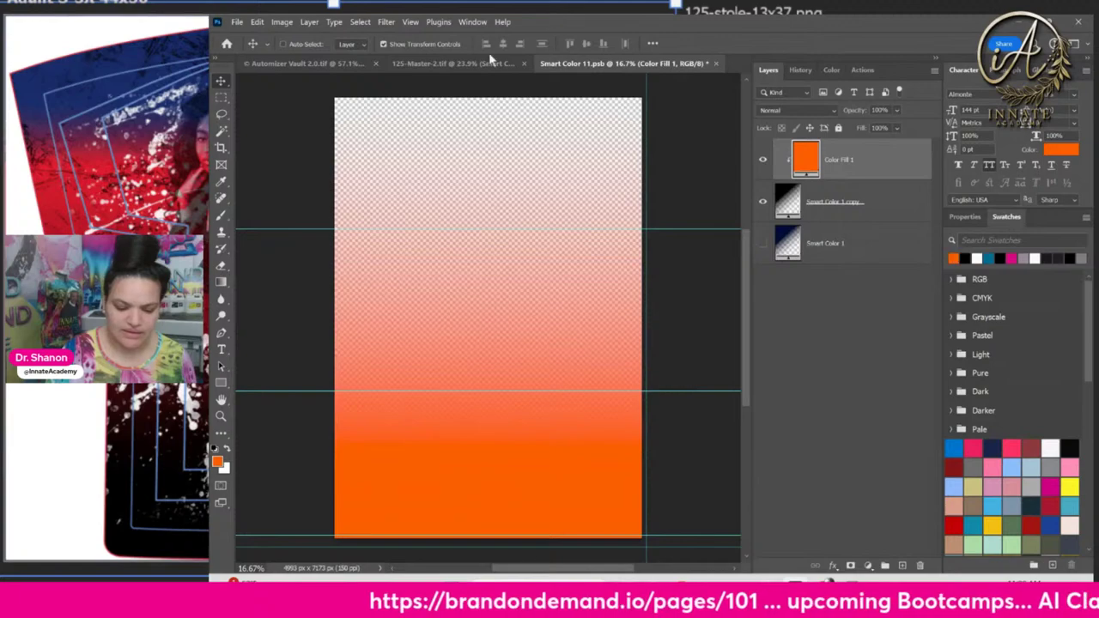
click(415, 64)
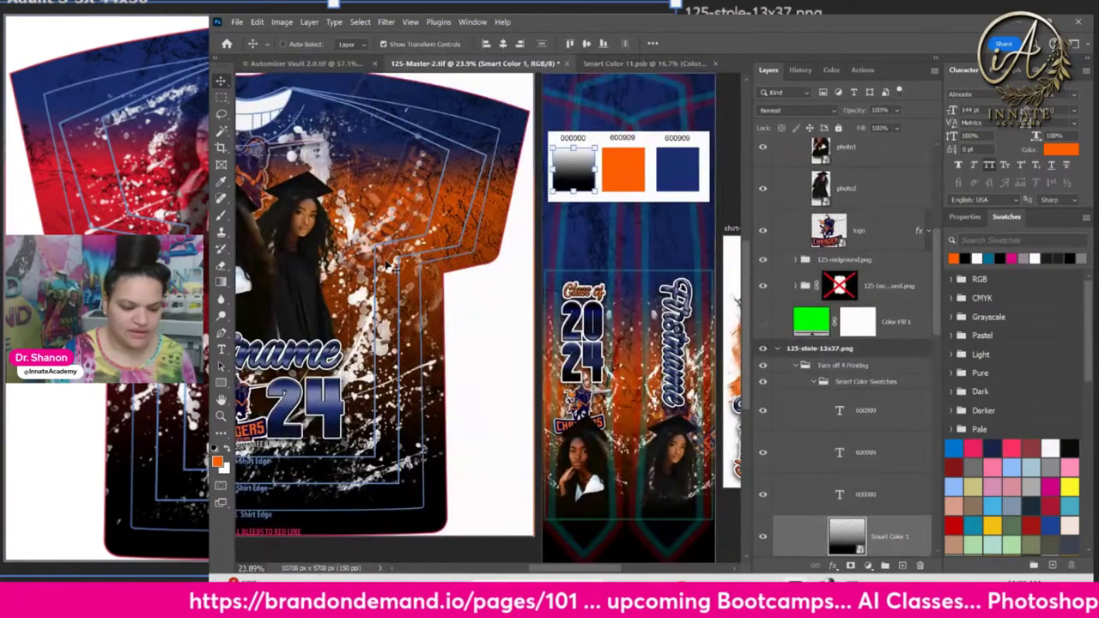
click(621, 62)
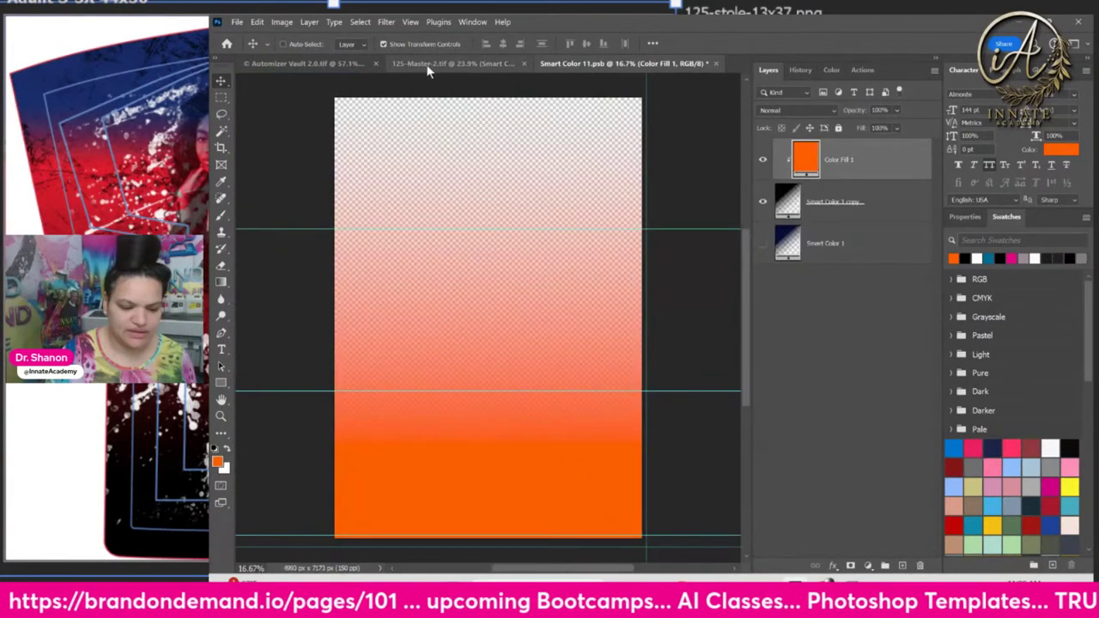
click(428, 65)
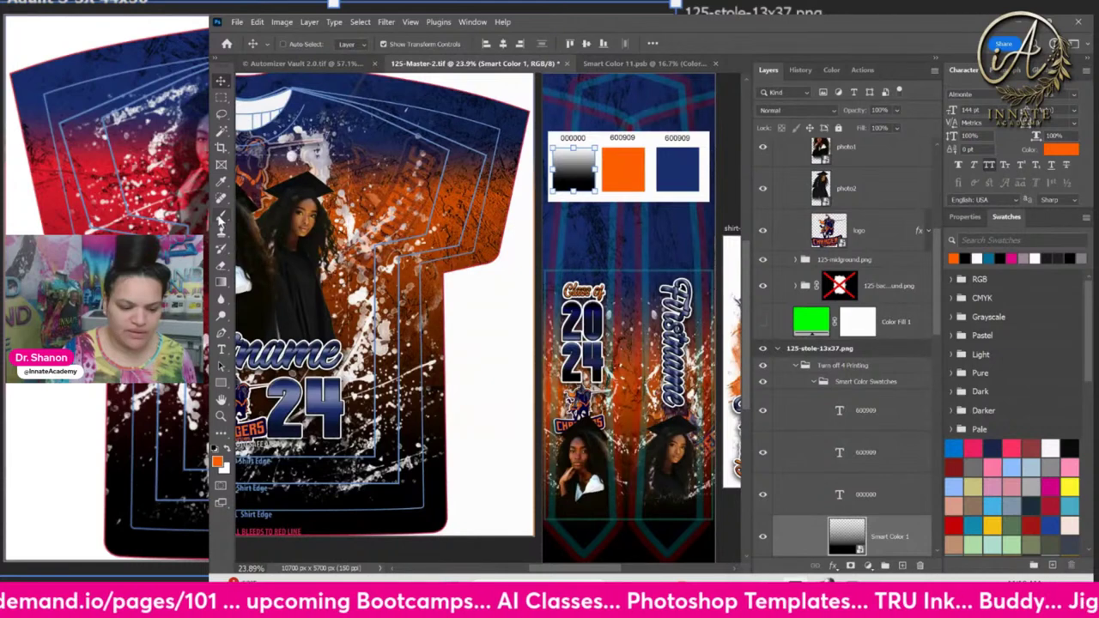
click(221, 182)
click(677, 165)
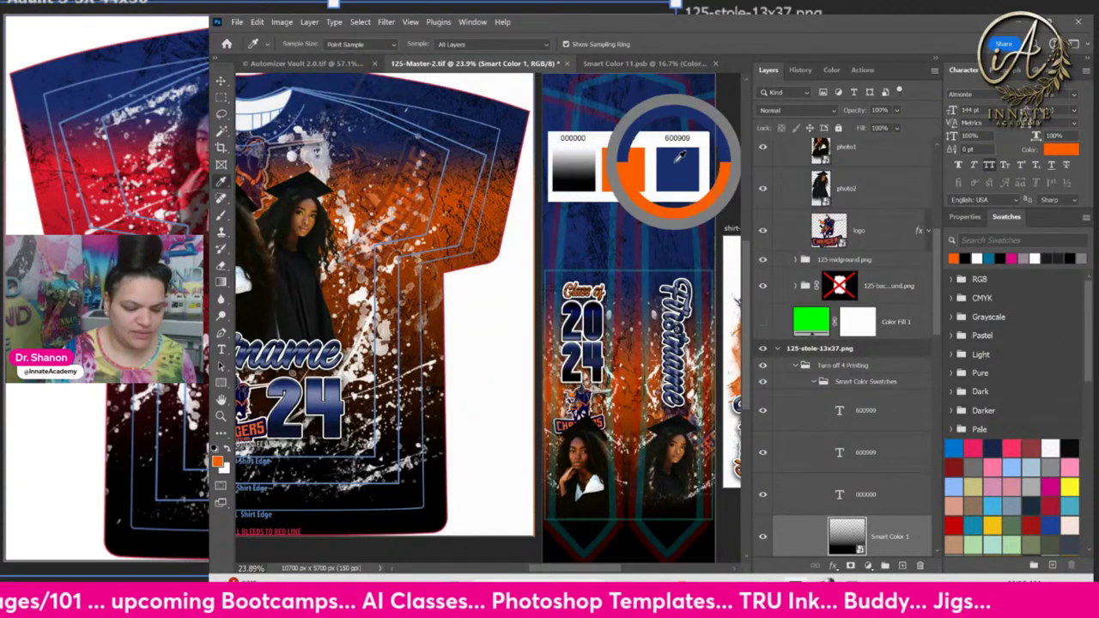
click(611, 64)
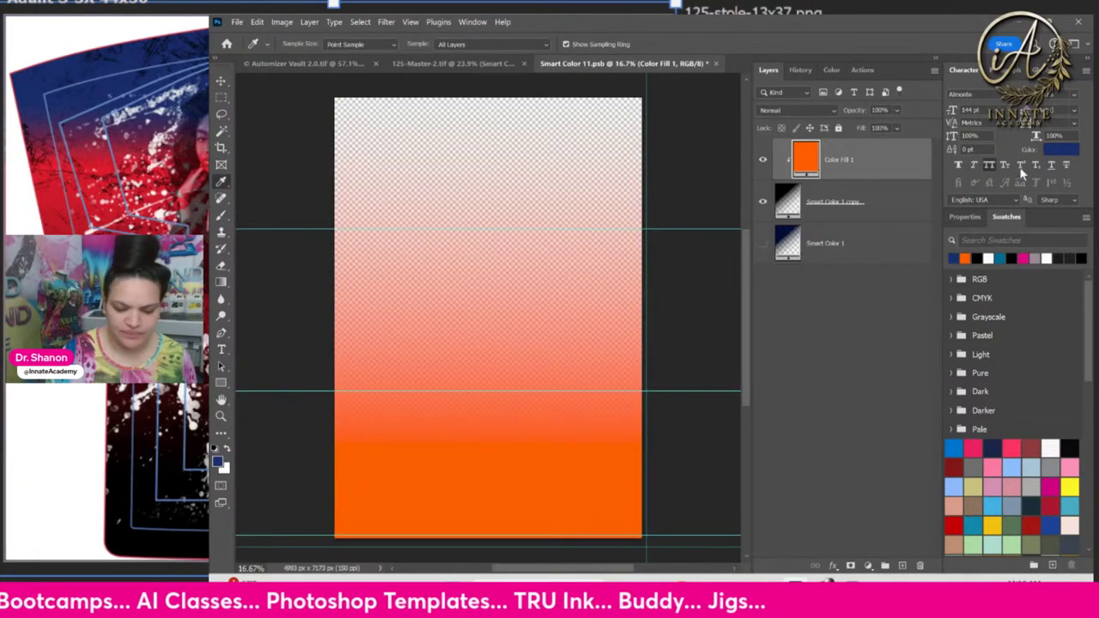
click(956, 257)
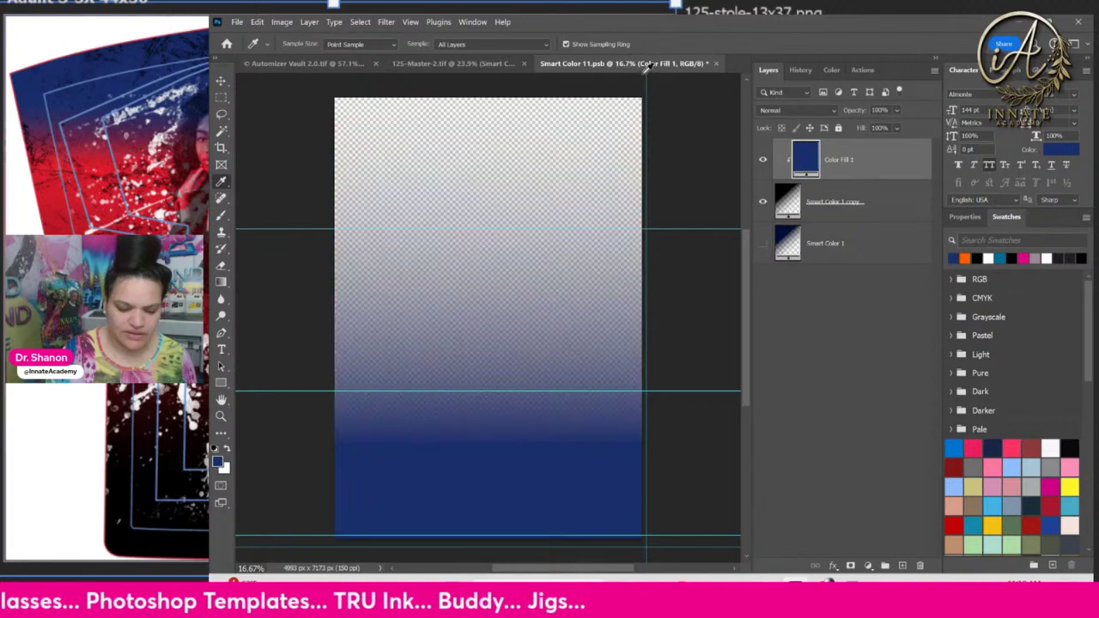
click(717, 65)
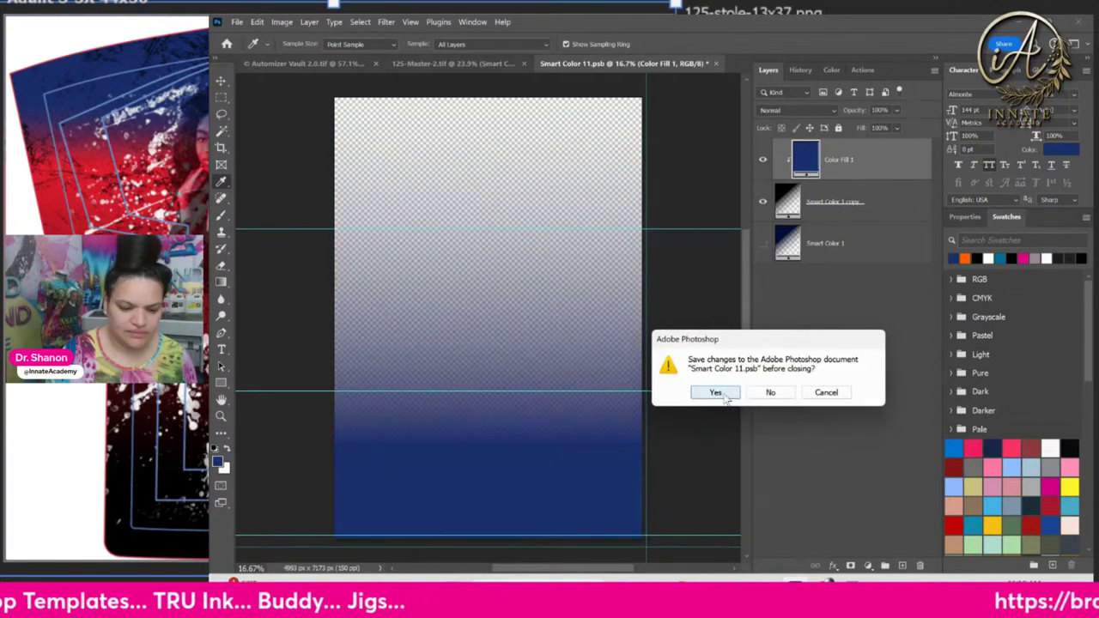
click(716, 391)
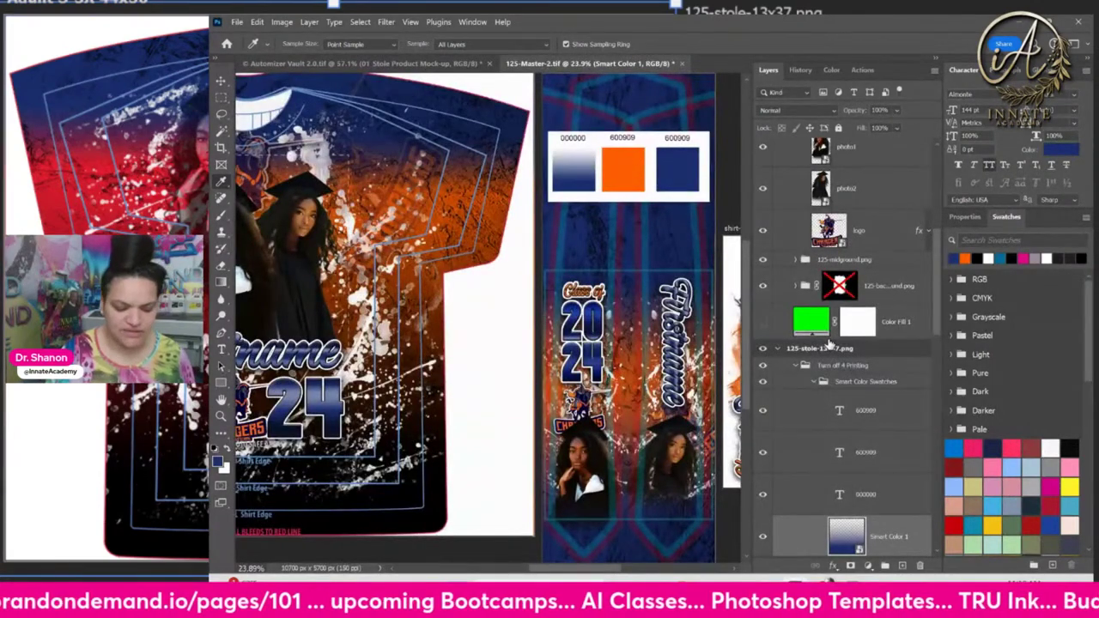
Select the grunge background HR copy layer and toggle the navy and Smart Color 1 copy layers to compare
scroll(827, 344, down, 2)
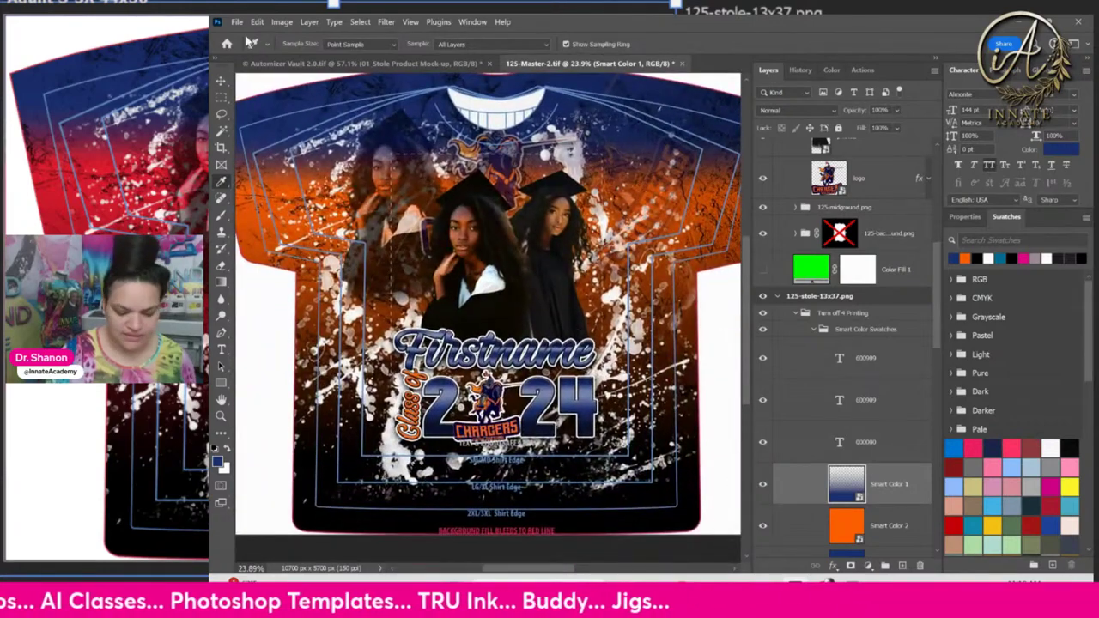
key(v)
right_click(697, 518)
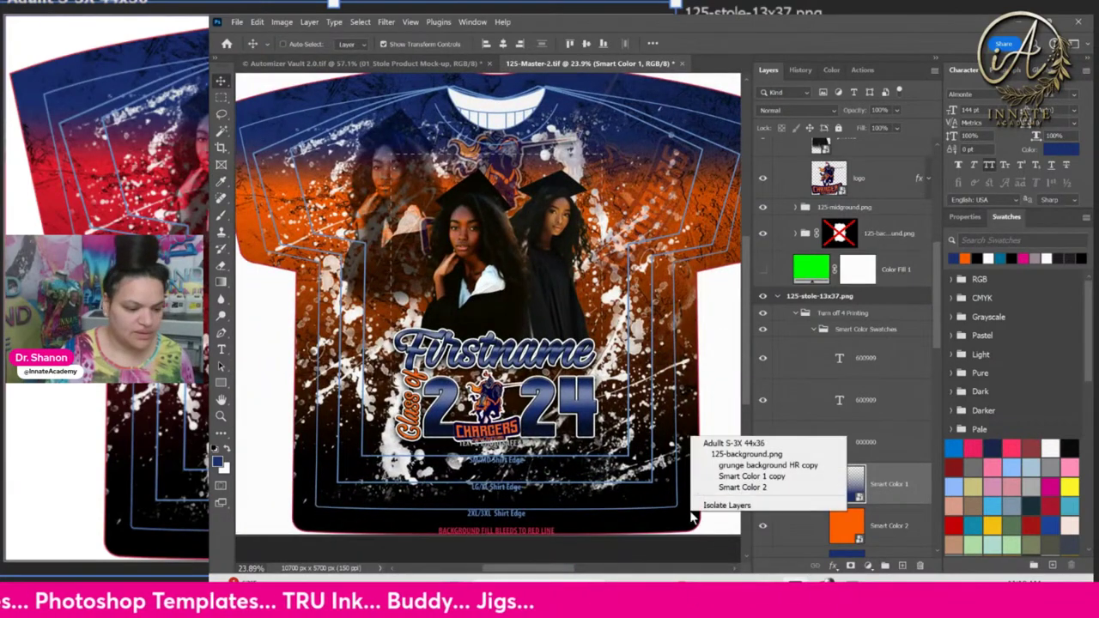
click(759, 468)
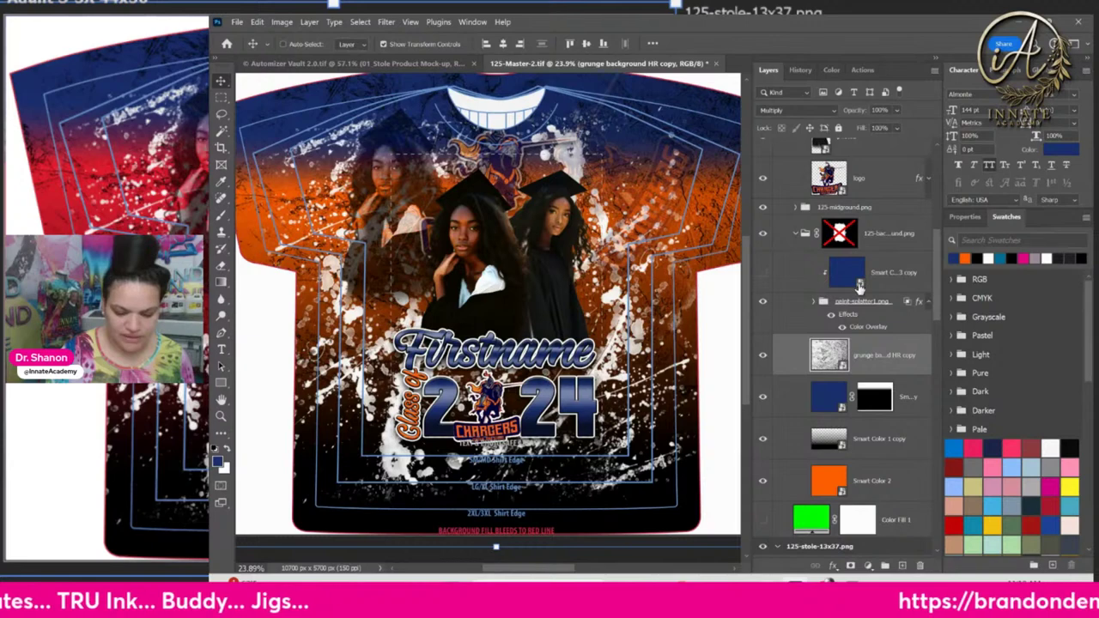
click(764, 398)
click(764, 398)
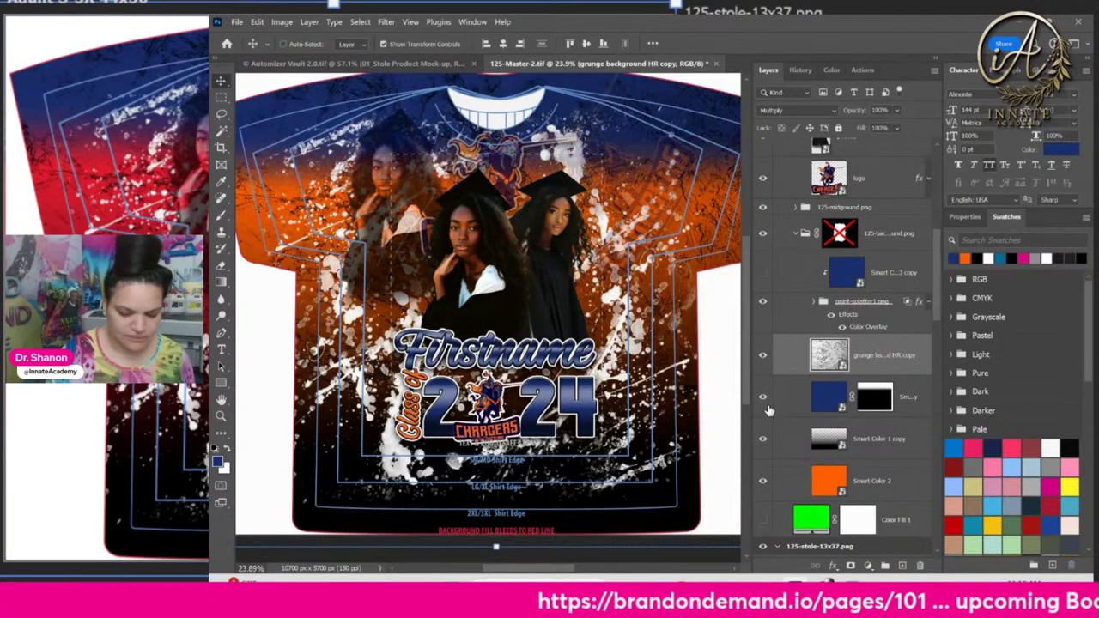
click(816, 440)
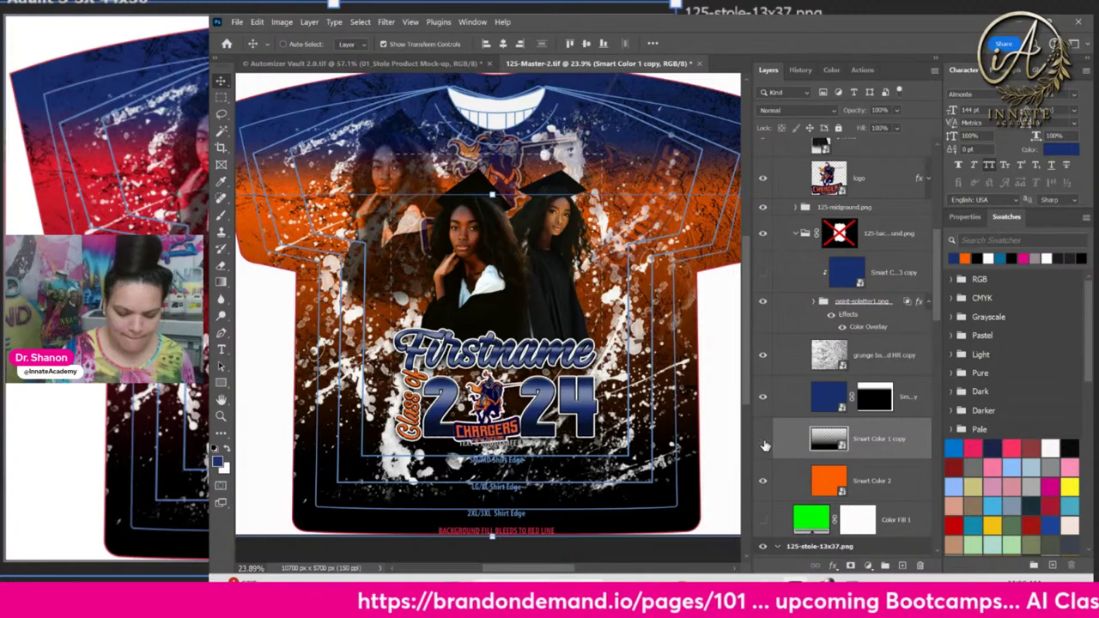
click(764, 441)
click(764, 440)
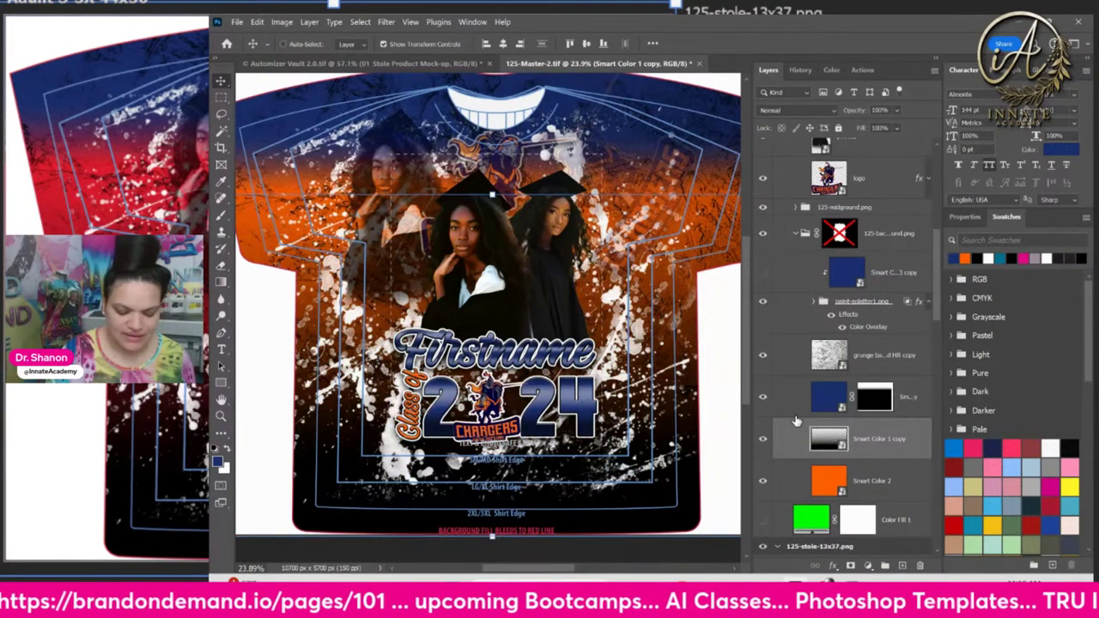
Drag Smart Color 3 copy out of its group to sit below the masked navy layer
click(792, 416)
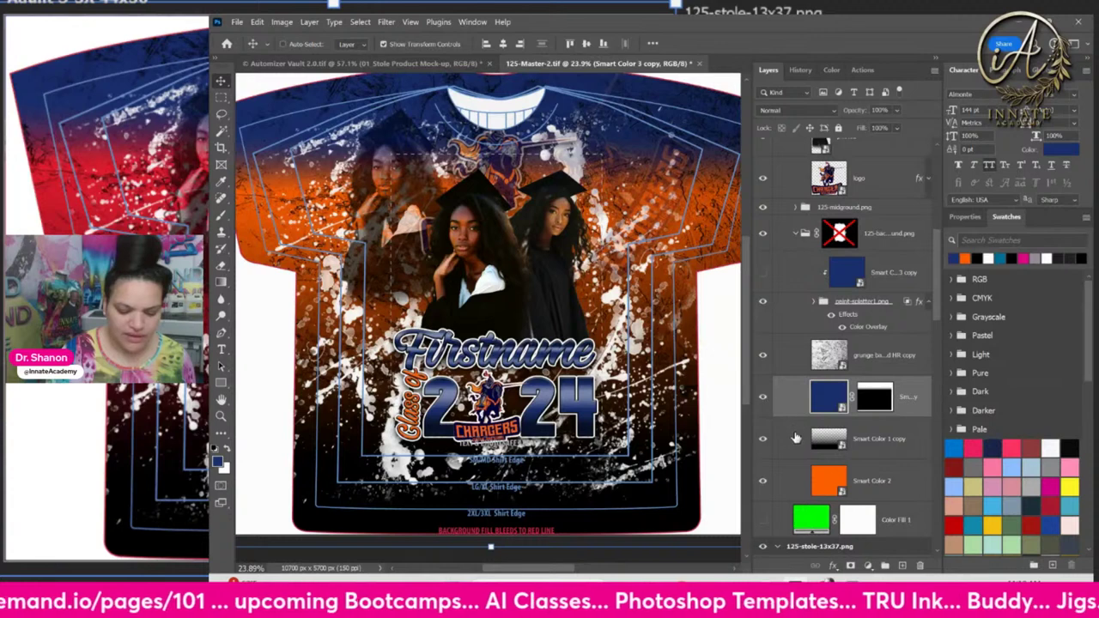
click(820, 427)
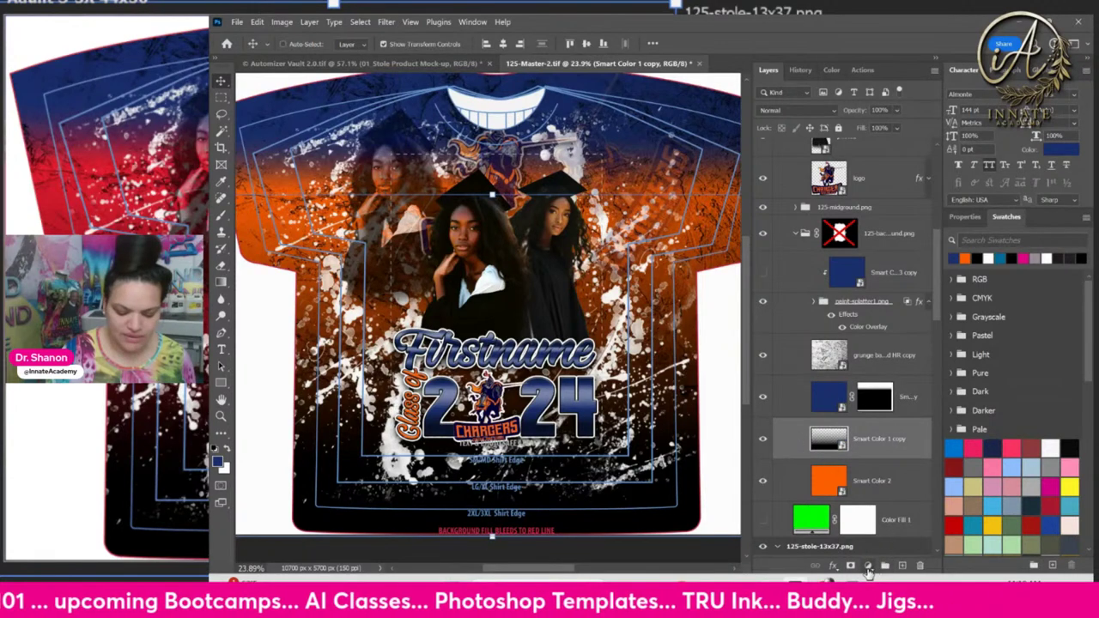
click(886, 284)
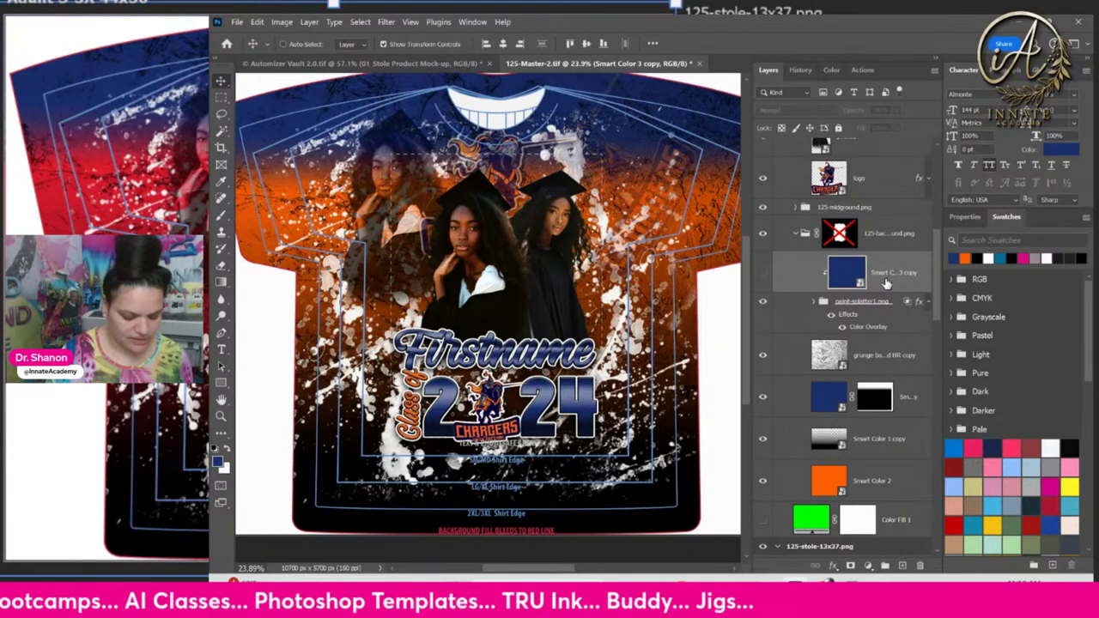
drag(885, 283, 875, 409)
right_click(875, 408)
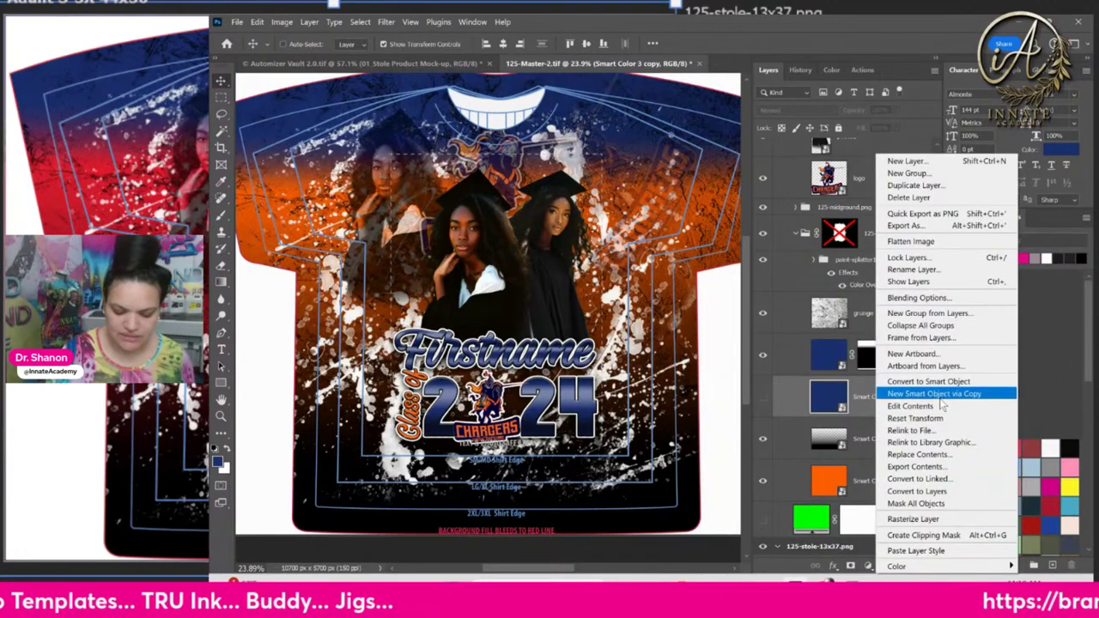
Clip Smart Color 3 copy to the layer beneath and make it visible, turning the lower shirt navy
click(923, 535)
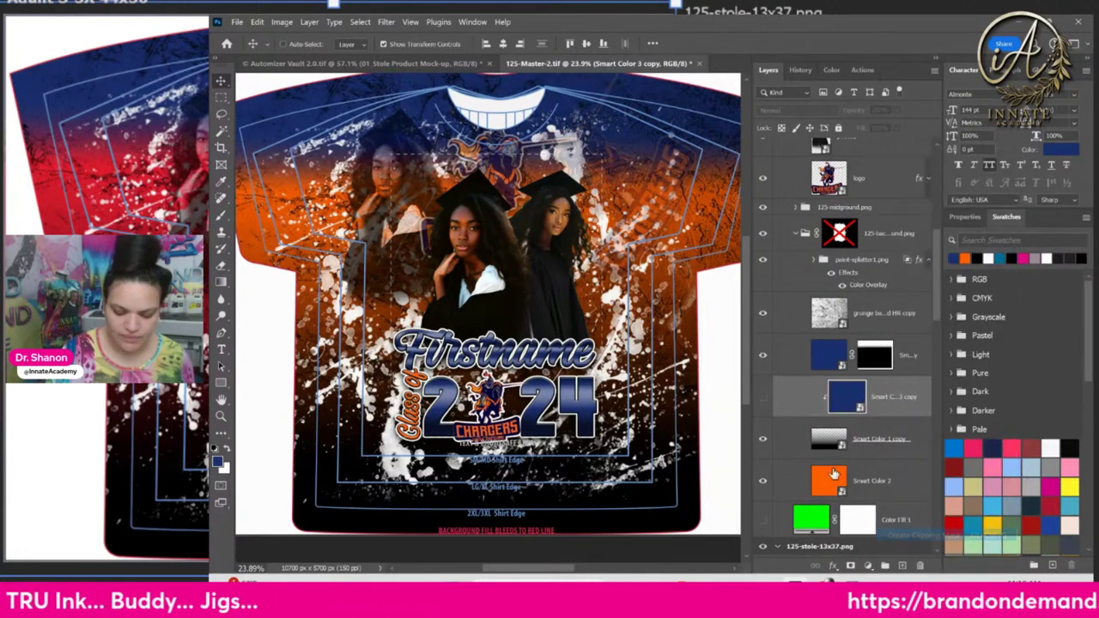
click(764, 398)
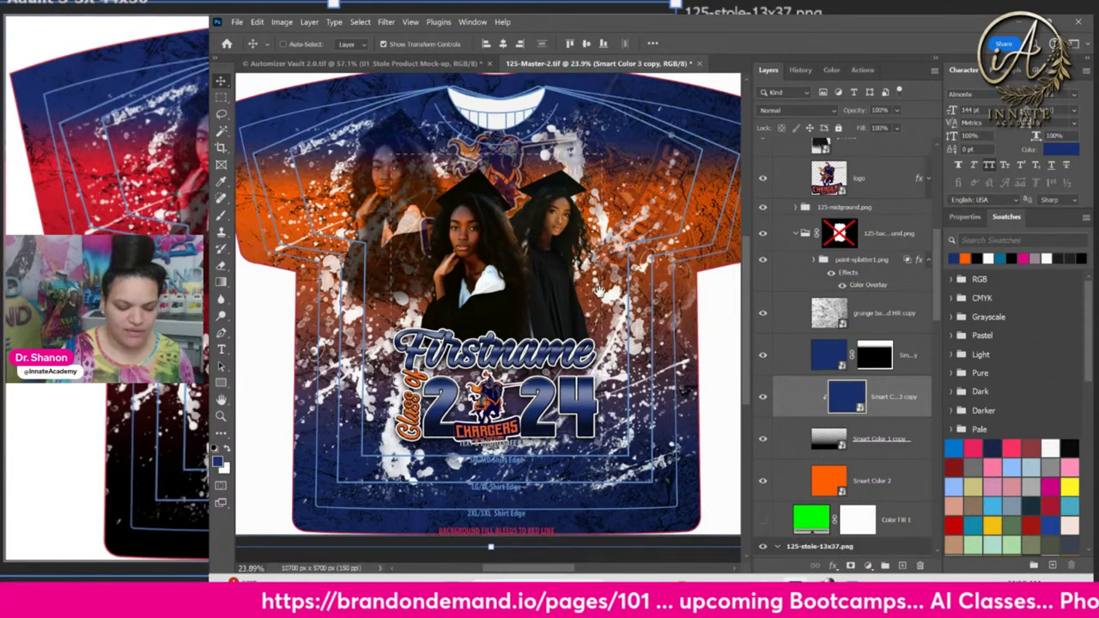
drag(601, 292, 412, 291)
scroll(610, 316, right, 5)
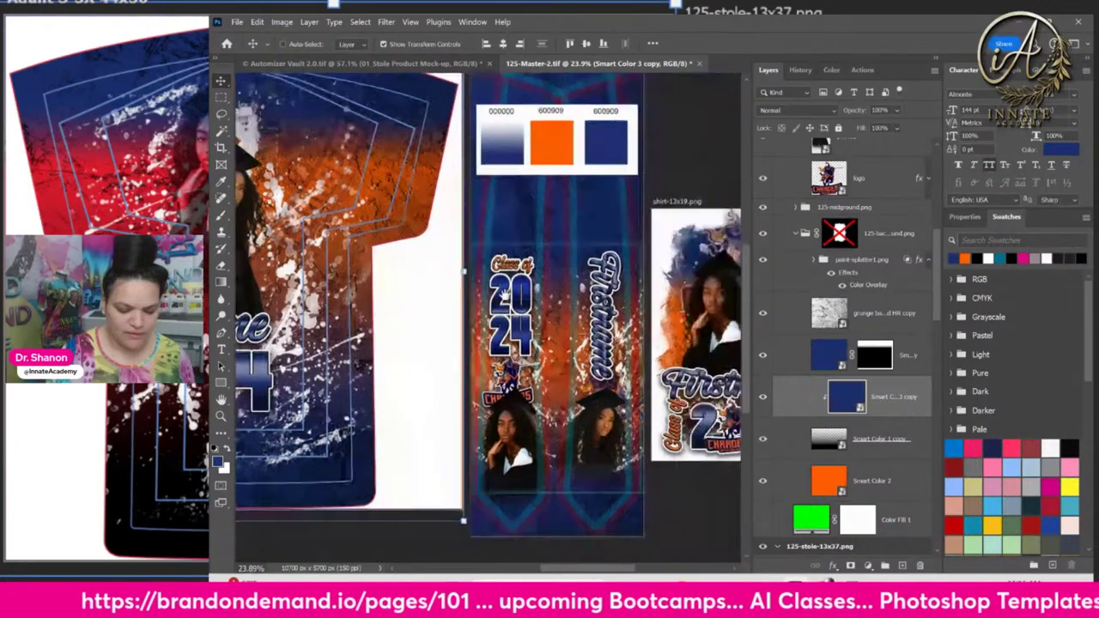
scroll(606, 322, right, 1)
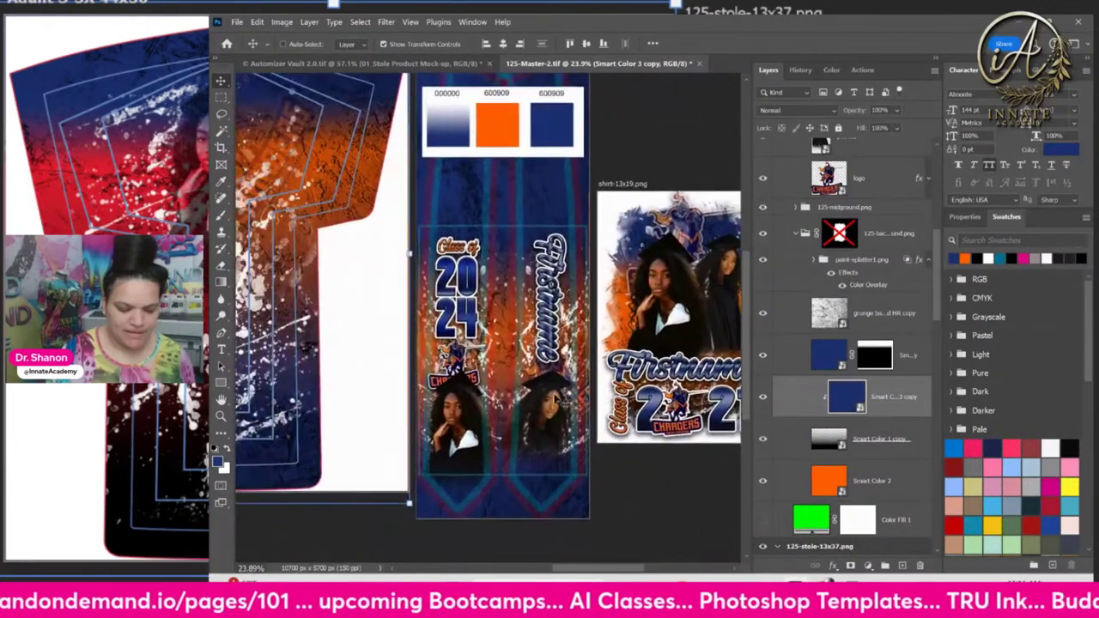
Zoom out to check the shirt and stole together, then save the master file
key(ctrl+minus)
scroll(446, 335, left, 3)
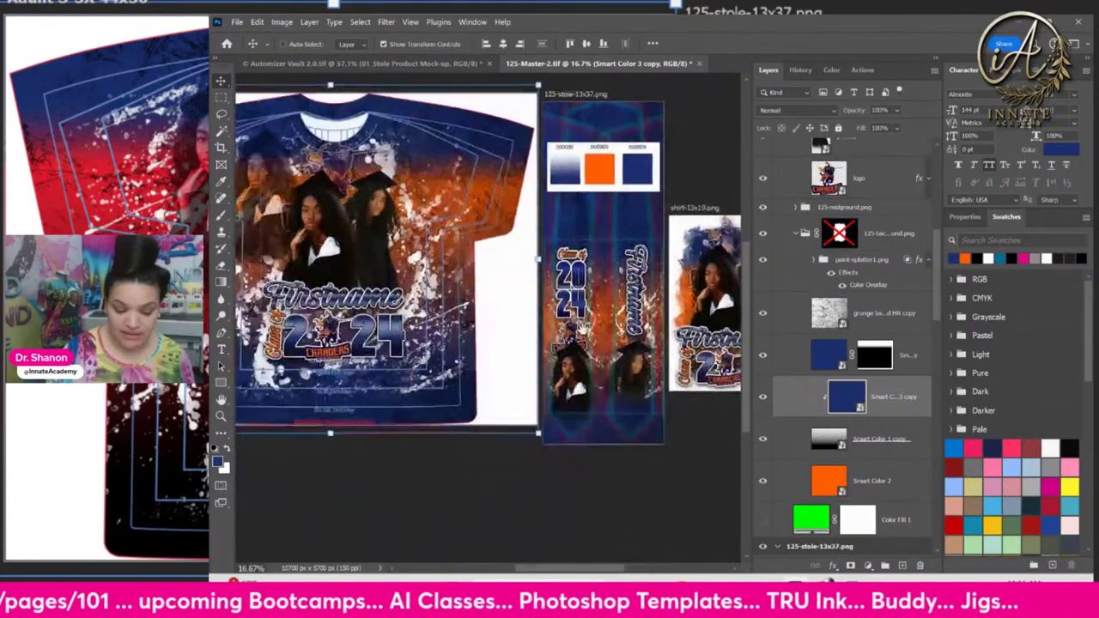
scroll(554, 378, up, 2)
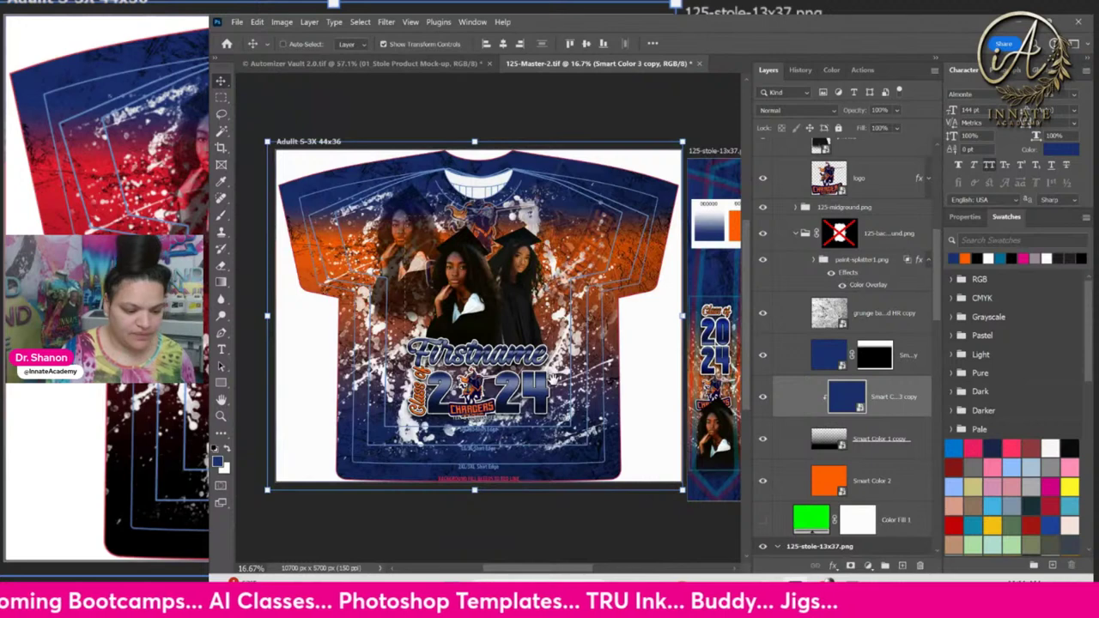
drag(555, 381, 584, 412)
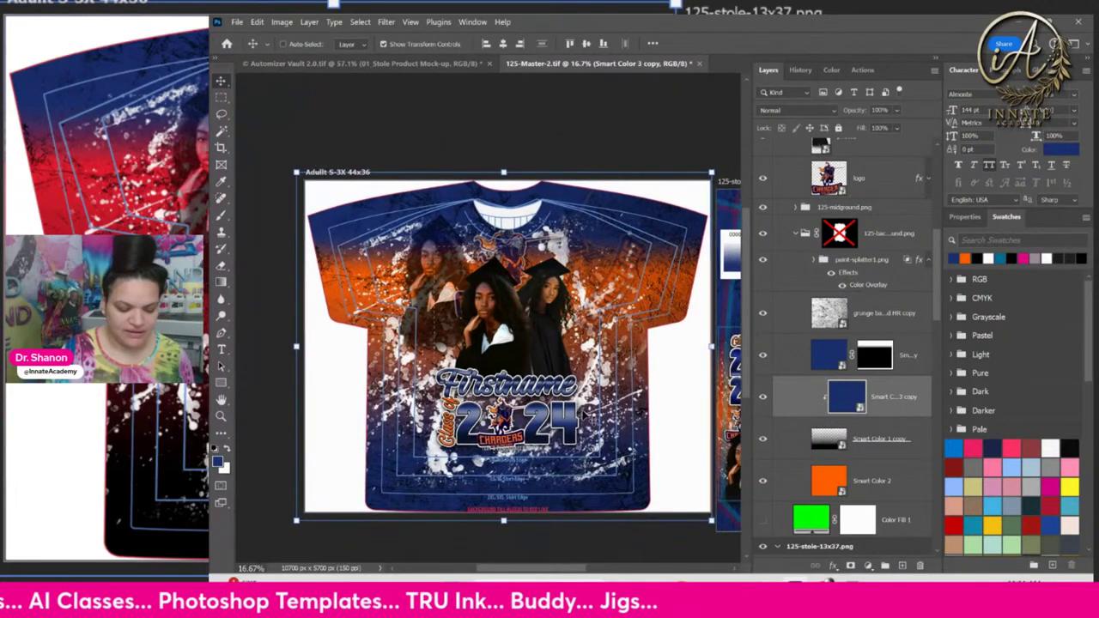
key(ctrl+s)
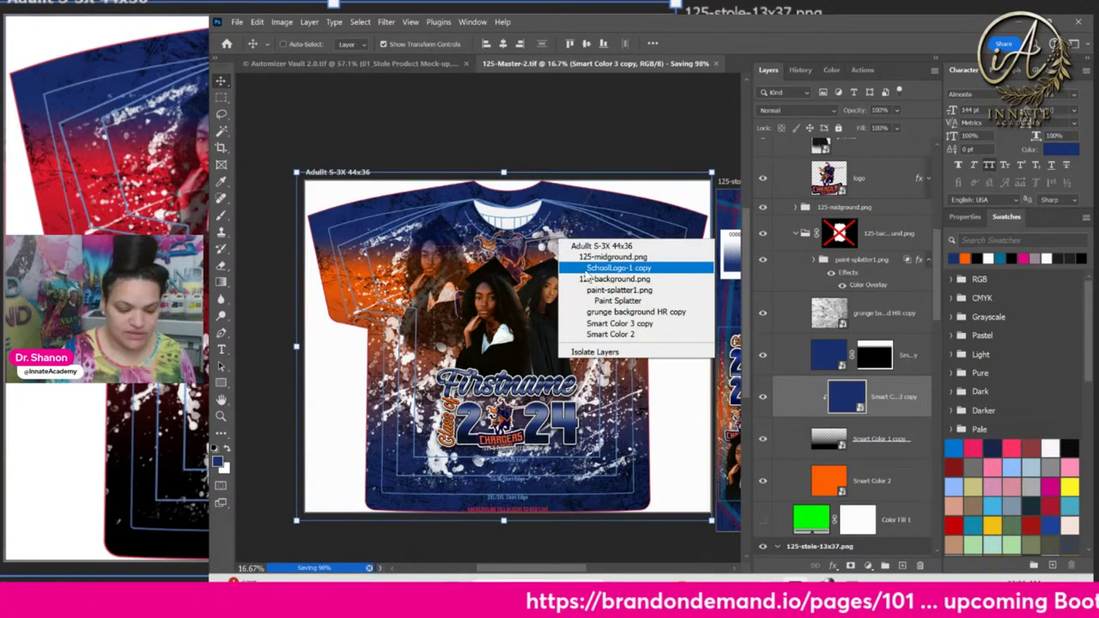
Check the Paint Splatter's Color Overlay, then drag Smart Color 3 copy above the 125-background group
click(618, 268)
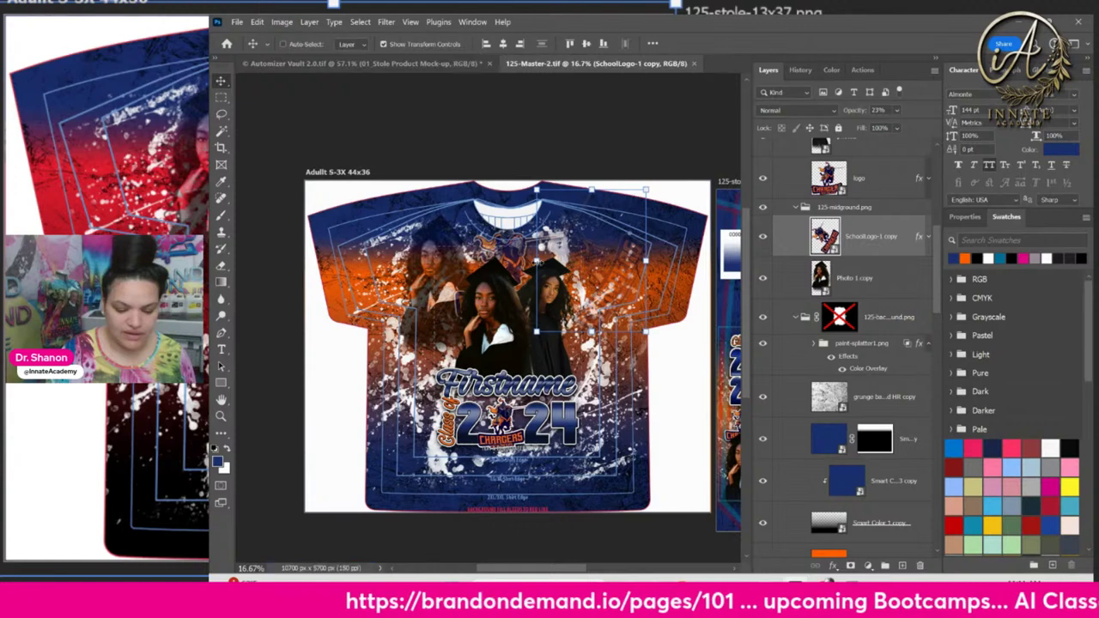
right_click(565, 256)
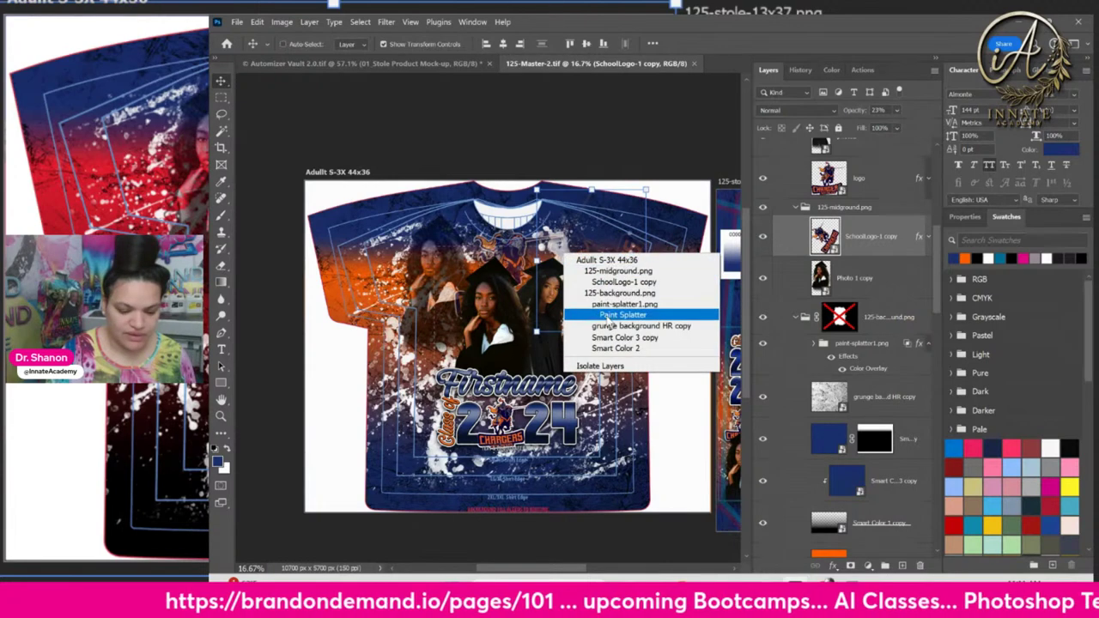
click(607, 314)
click(841, 391)
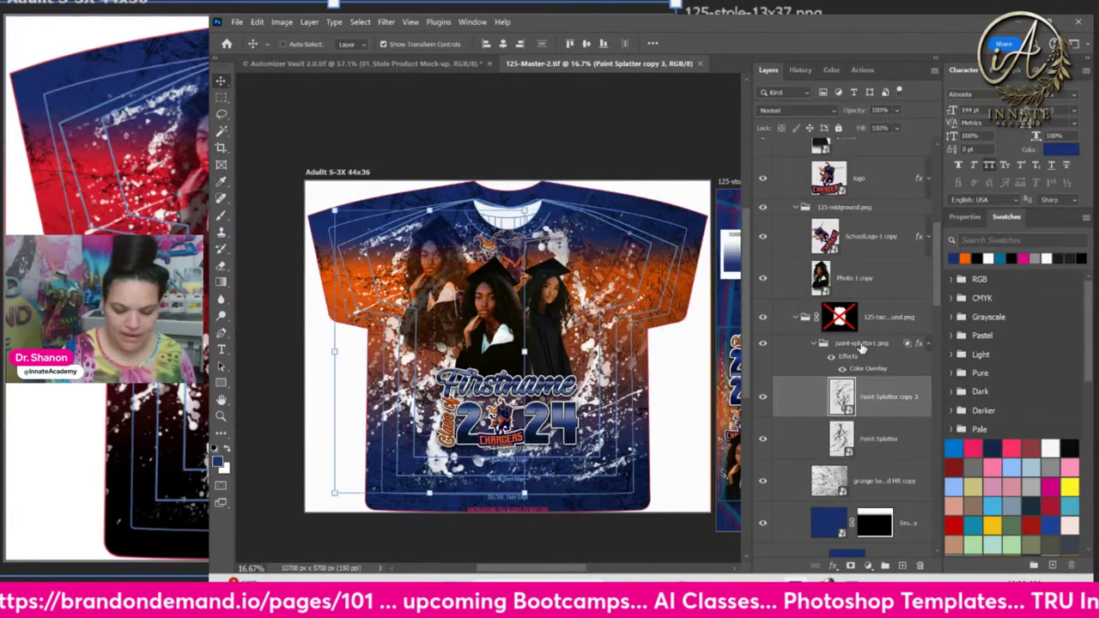
click(853, 344)
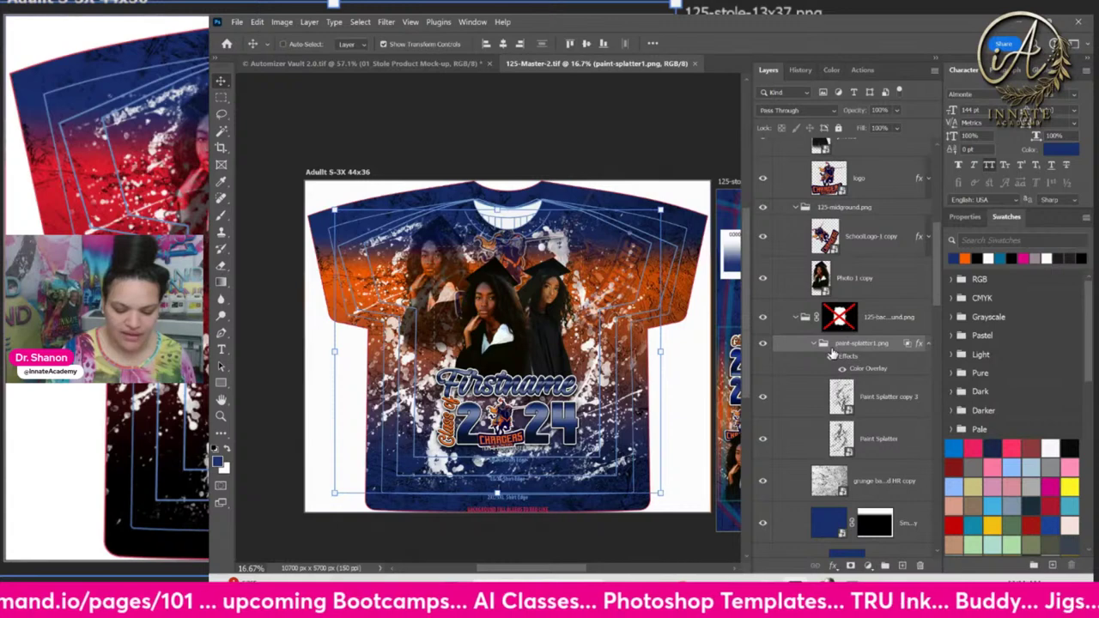
click(841, 373)
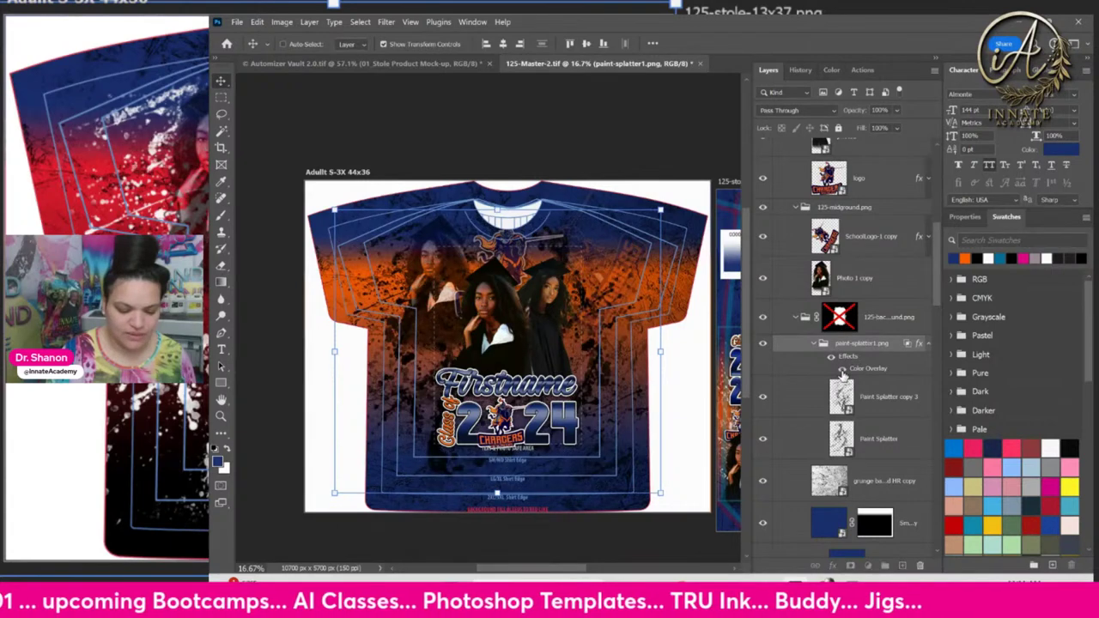
click(842, 369)
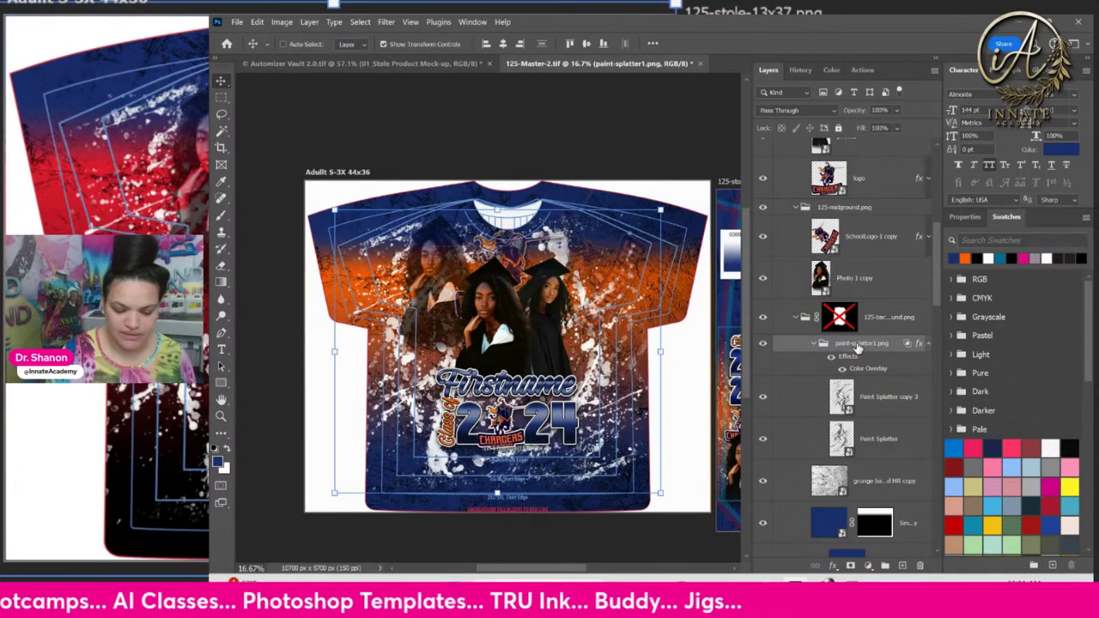
click(826, 524)
drag(826, 523, 824, 309)
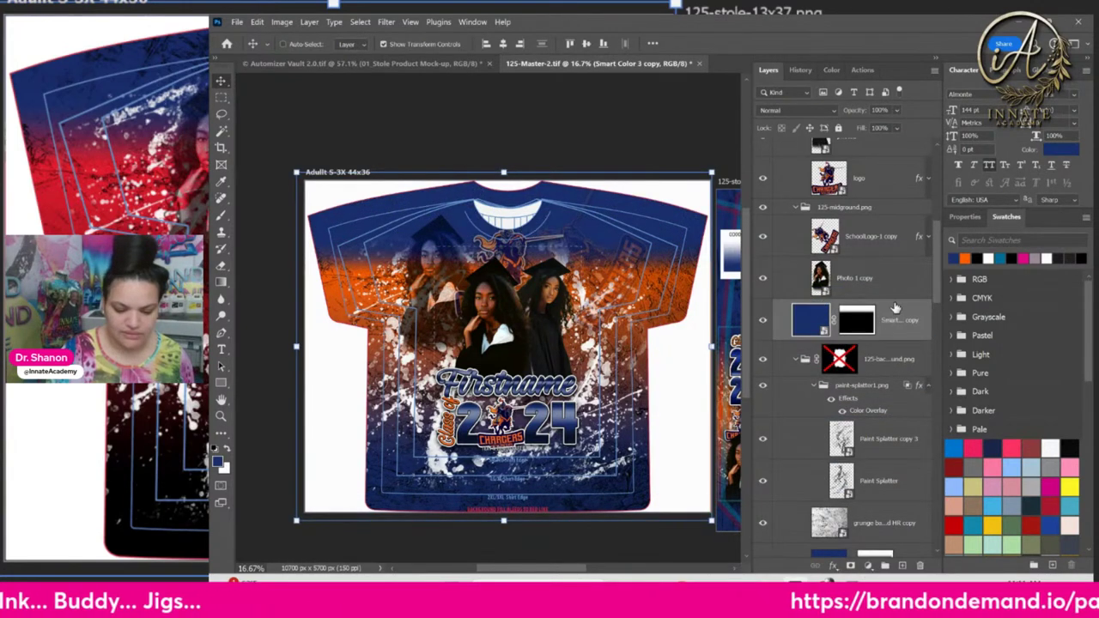
Delete the layer mask from the Smart Color 3 copy layer
right_click(870, 321)
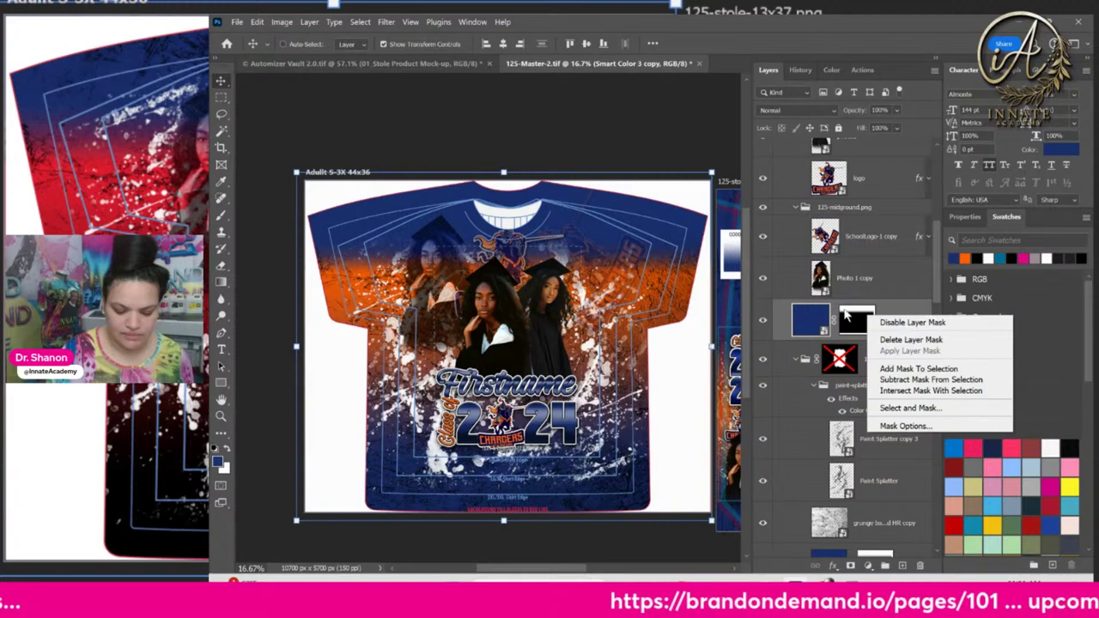
right_click(857, 311)
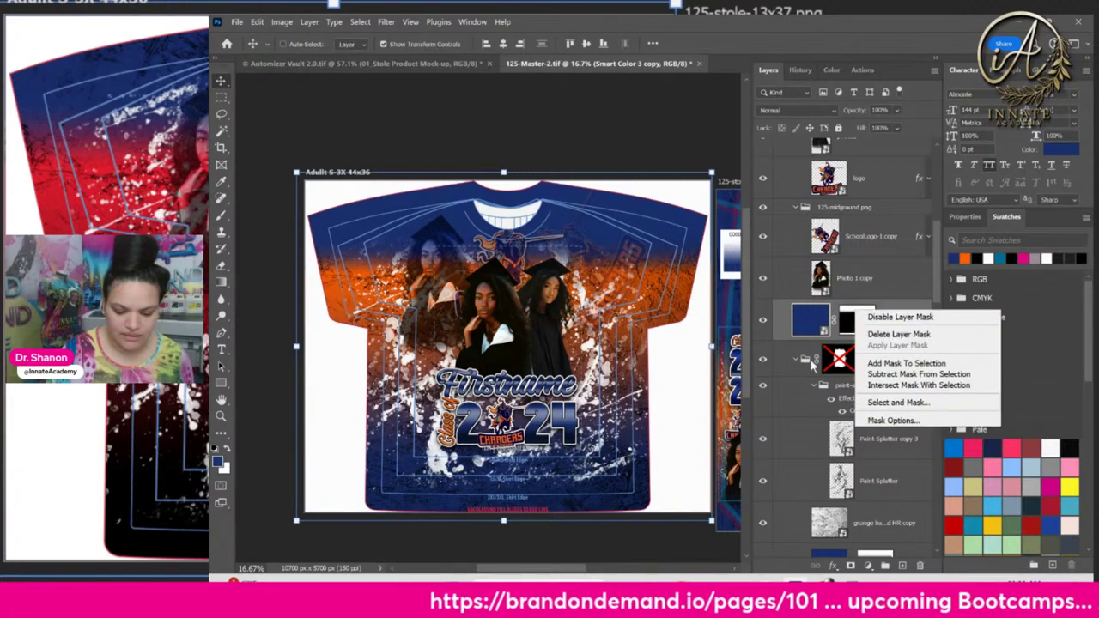
click(898, 334)
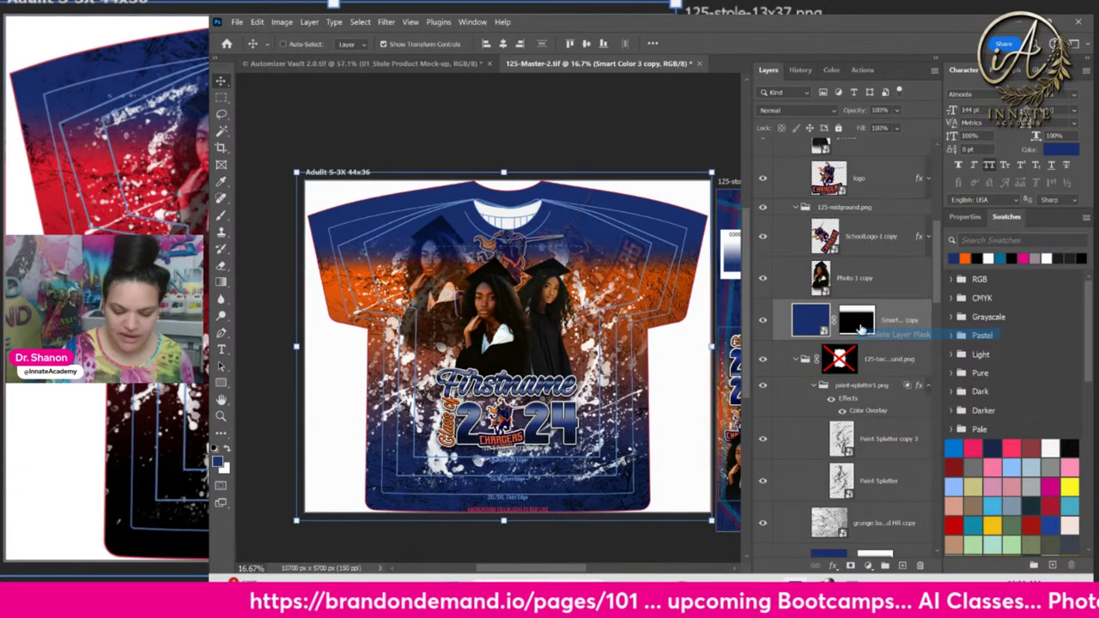
scroll(908, 502, down, 1)
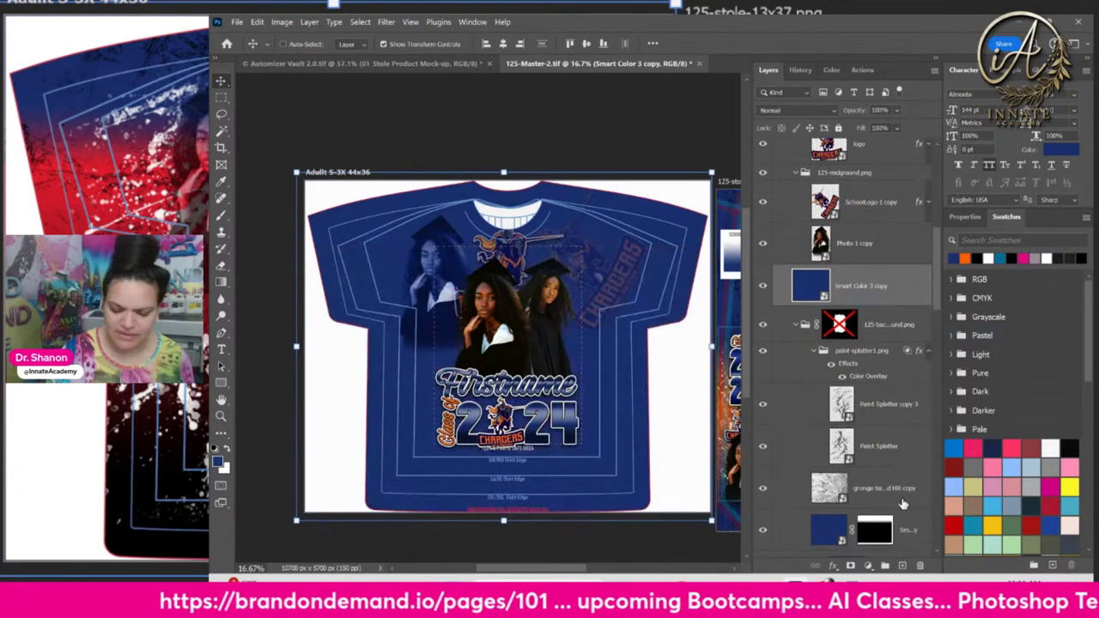
Move Smart Color 3 copy below the 125-background group, clip it to the layer beneath, then hide it
right_click(869, 292)
click(812, 287)
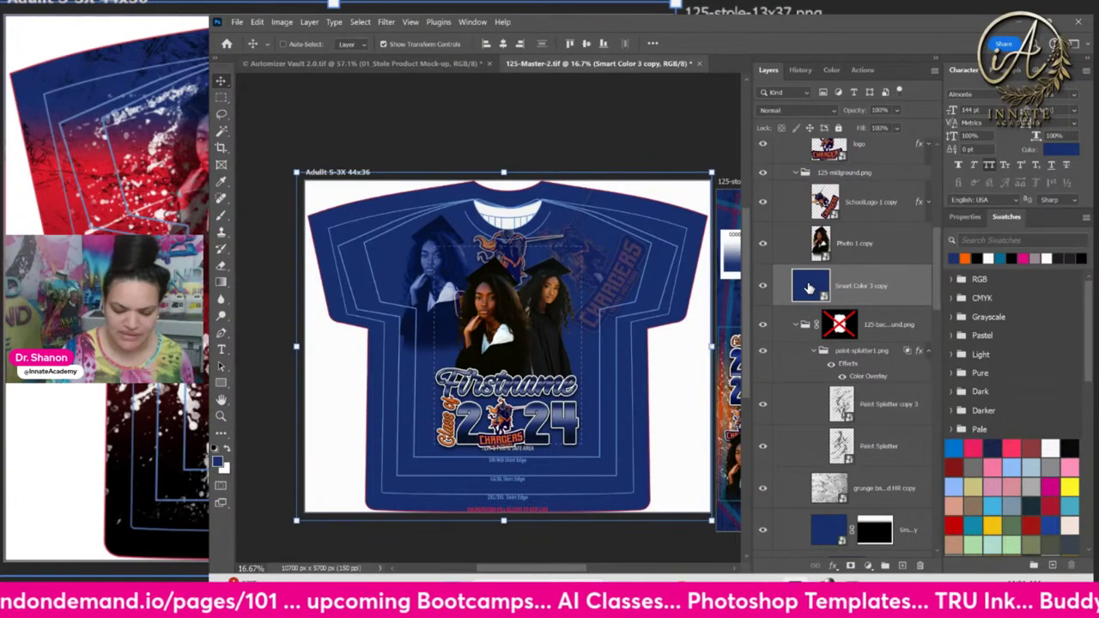
drag(809, 288, 868, 347)
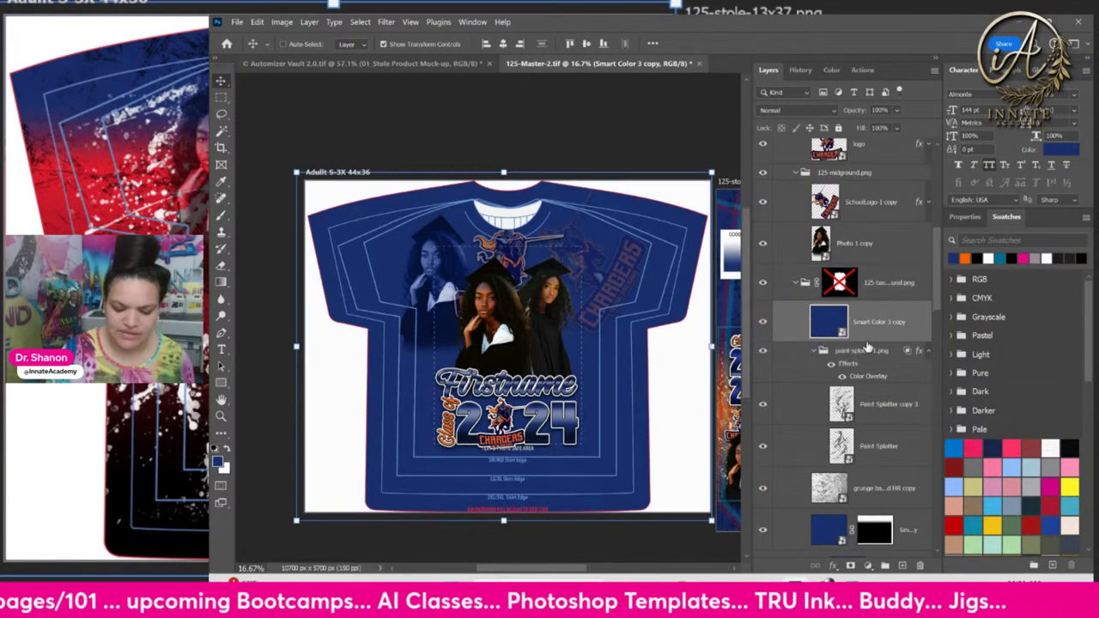
right_click(867, 347)
click(906, 532)
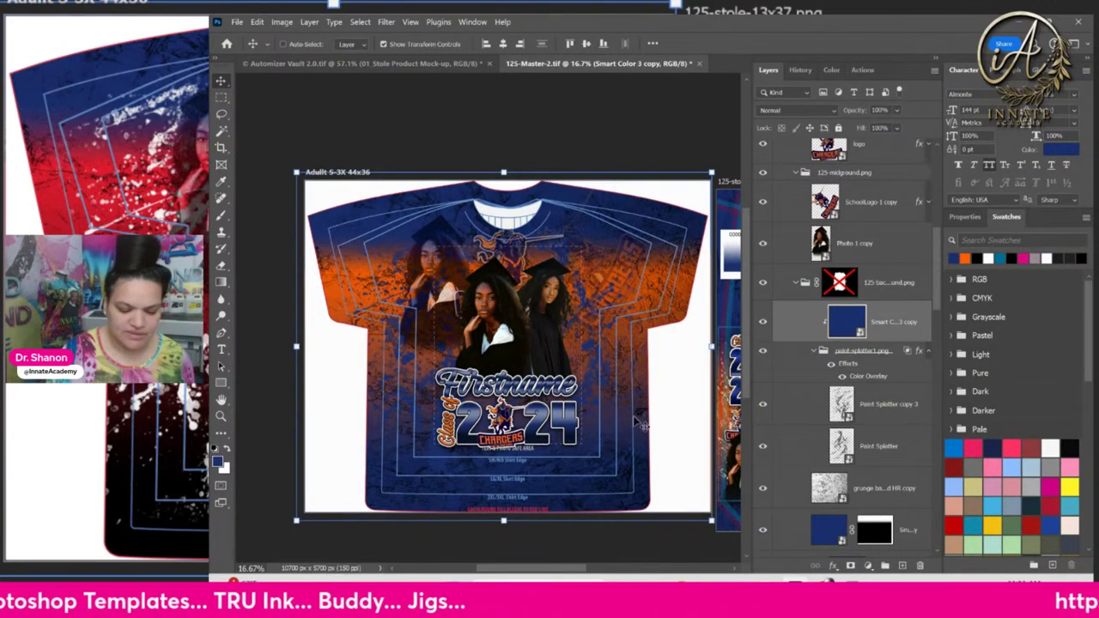
click(761, 323)
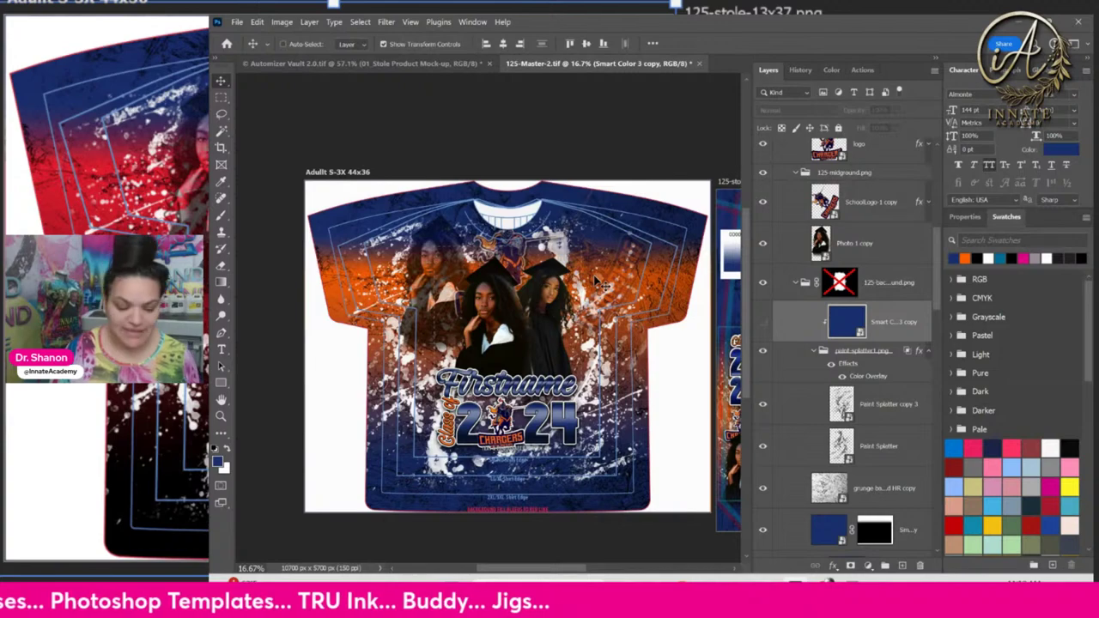
Pan to the full shirt artboard and pick the layers under its photo and name artwork
scroll(601, 284, right, 5)
scroll(601, 283, down, 1)
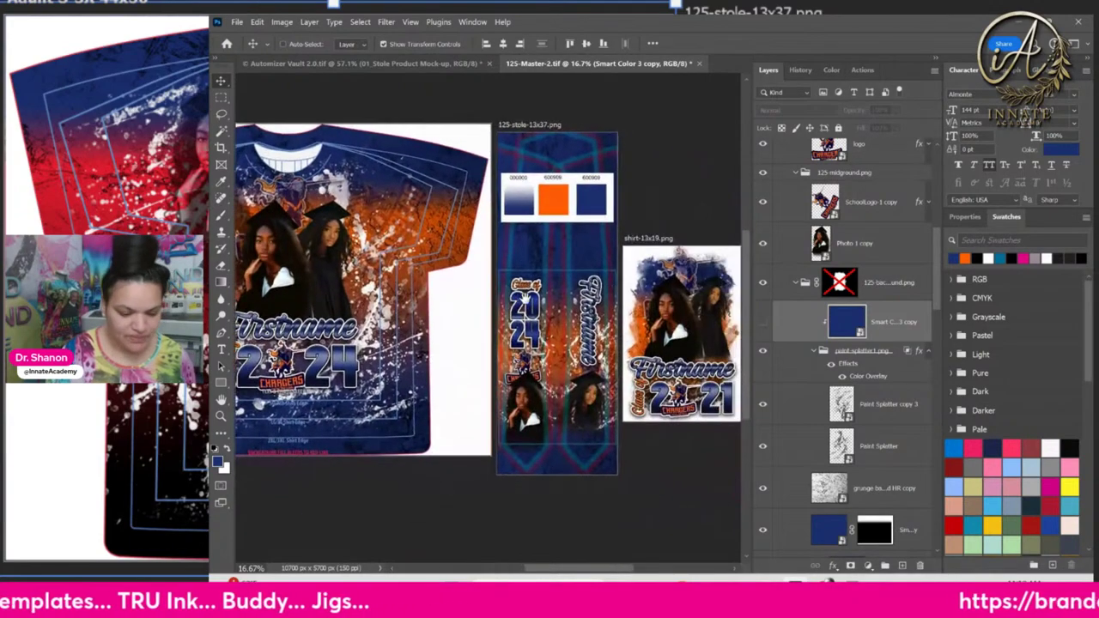
scroll(525, 296, right, 2)
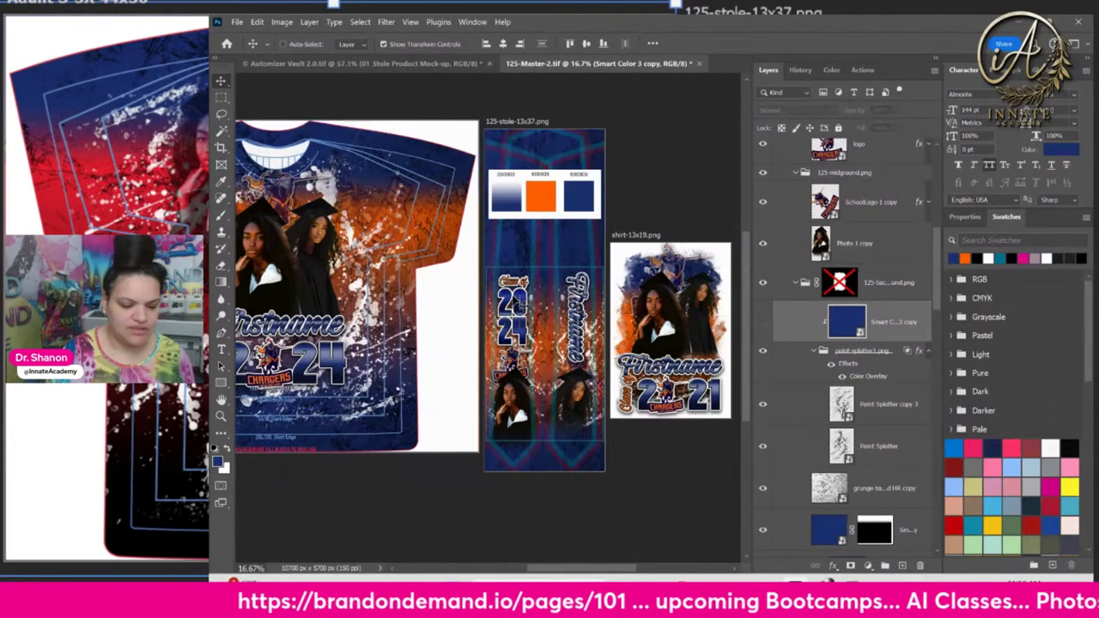
drag(394, 202, 500, 198)
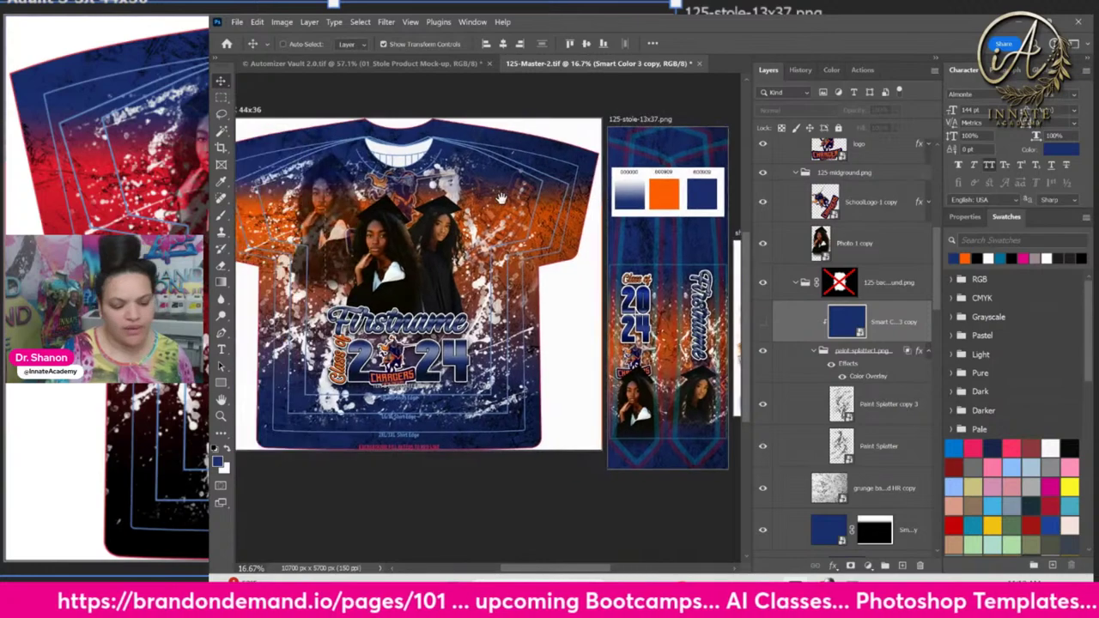
right_click(395, 238)
click(425, 273)
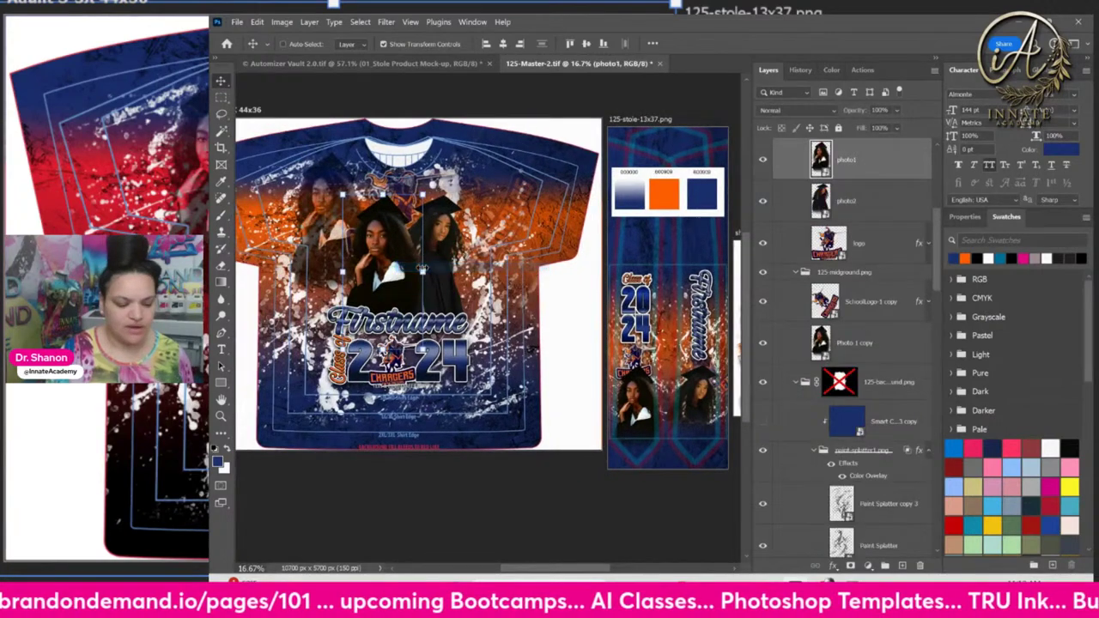
right_click(846, 160)
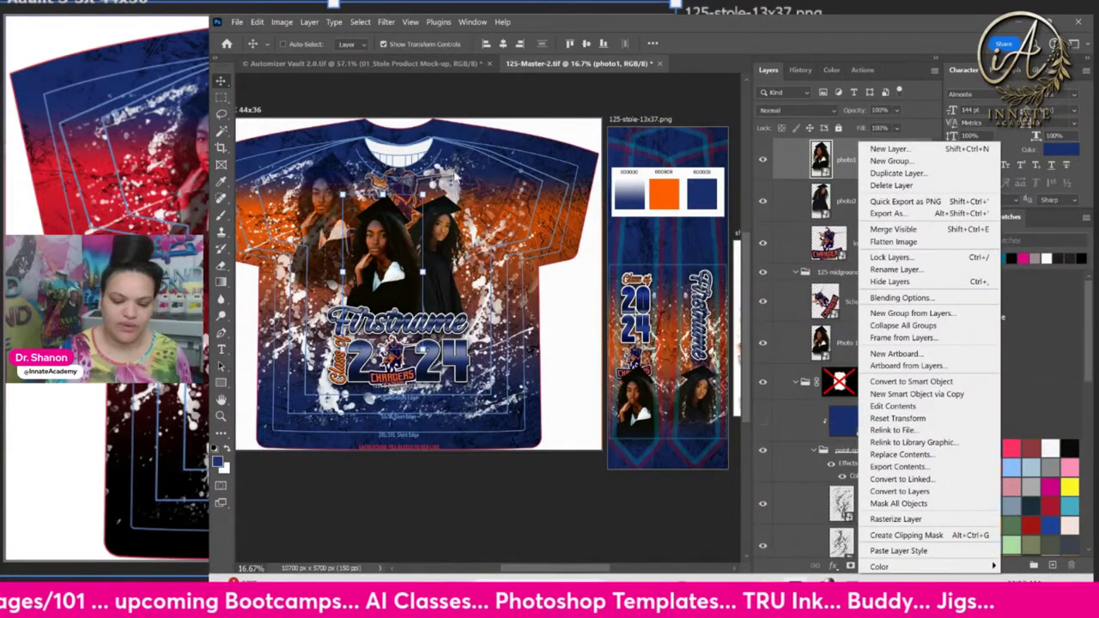
right_click(434, 364)
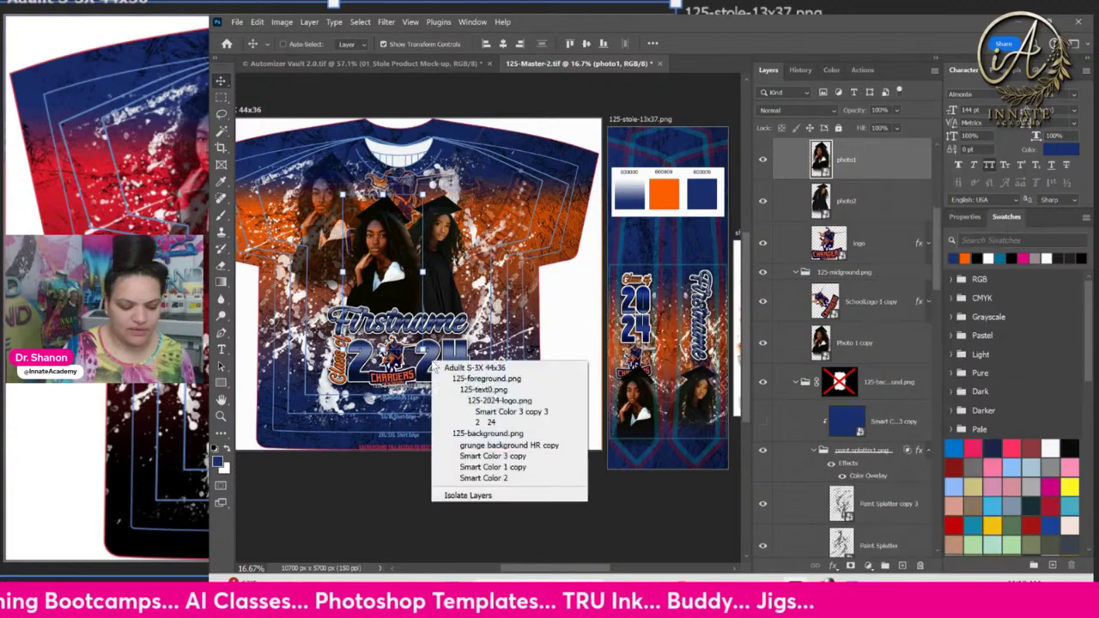
Select the 125-text0.png group and inspect the layers under the stole artwork
click(470, 391)
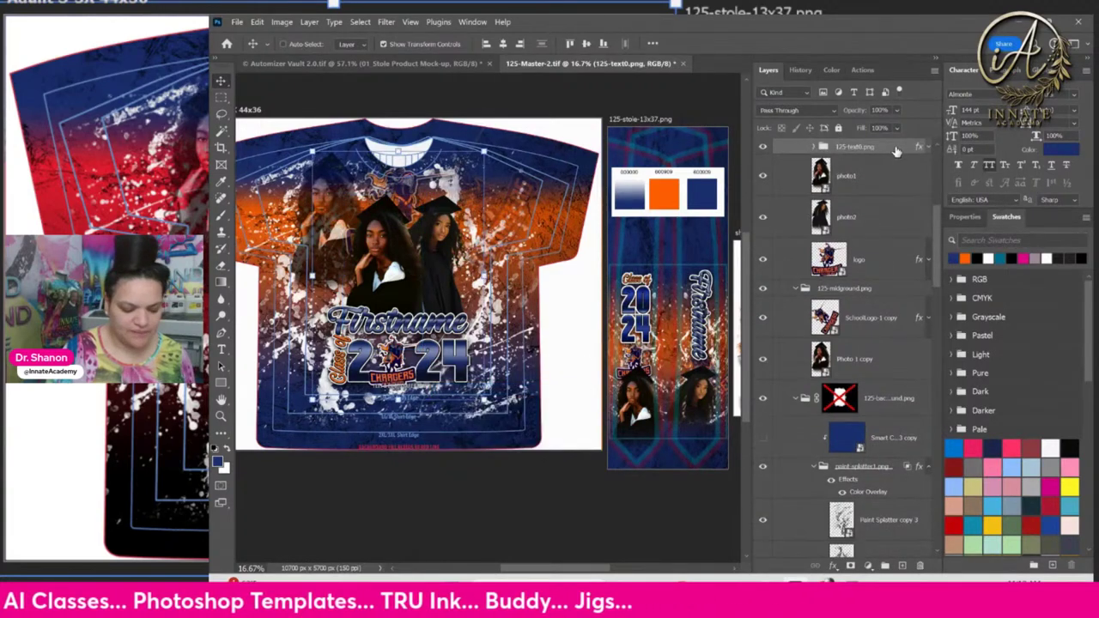
right_click(876, 154)
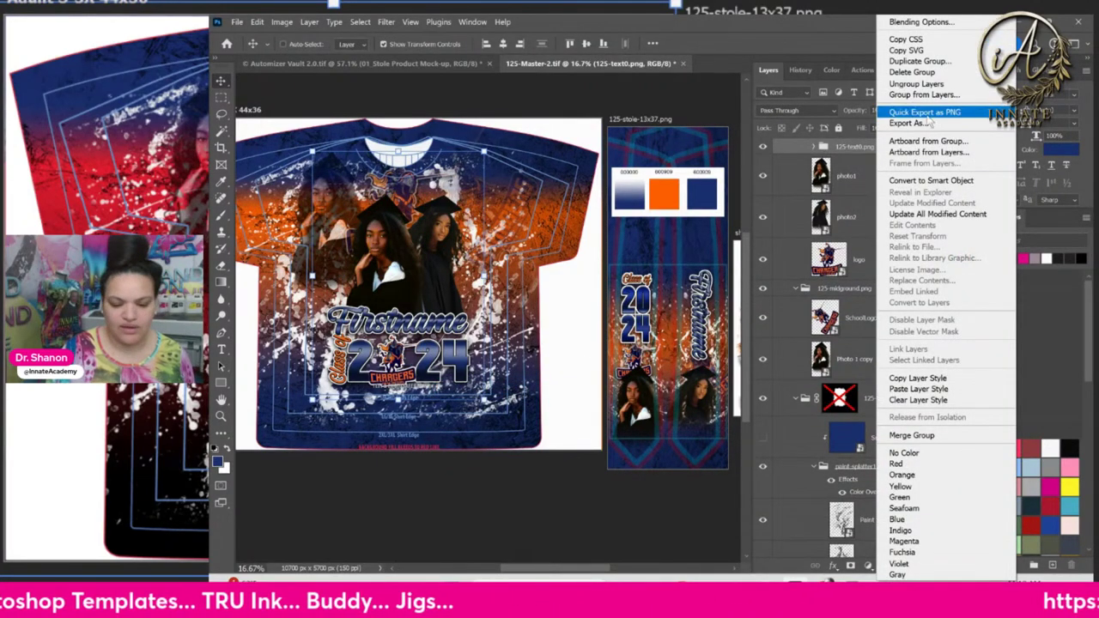
right_click(670, 243)
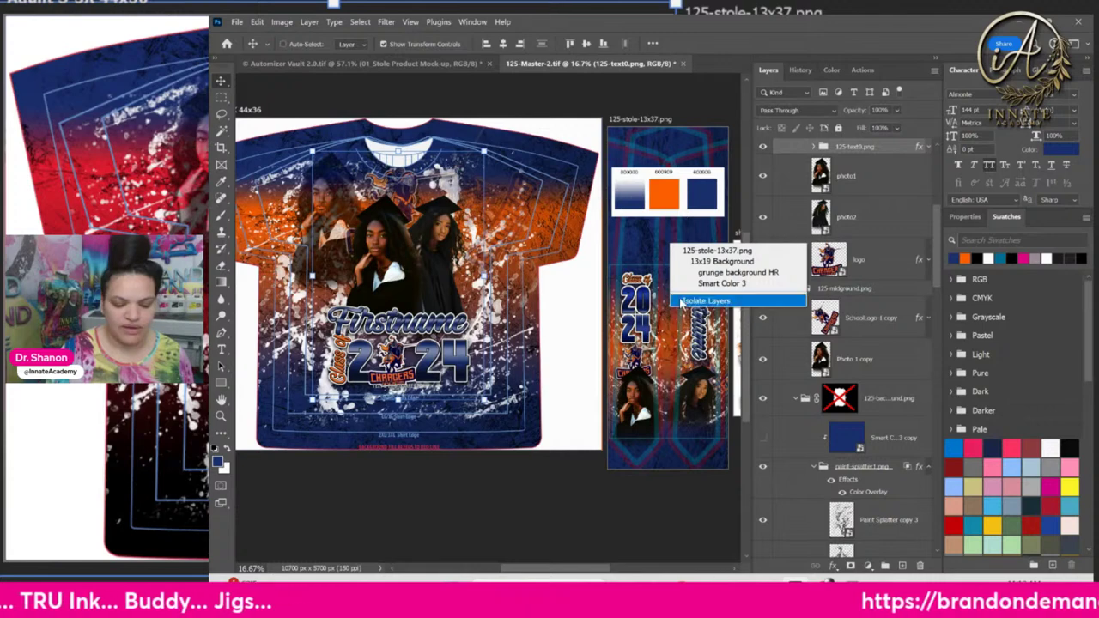
click(902, 224)
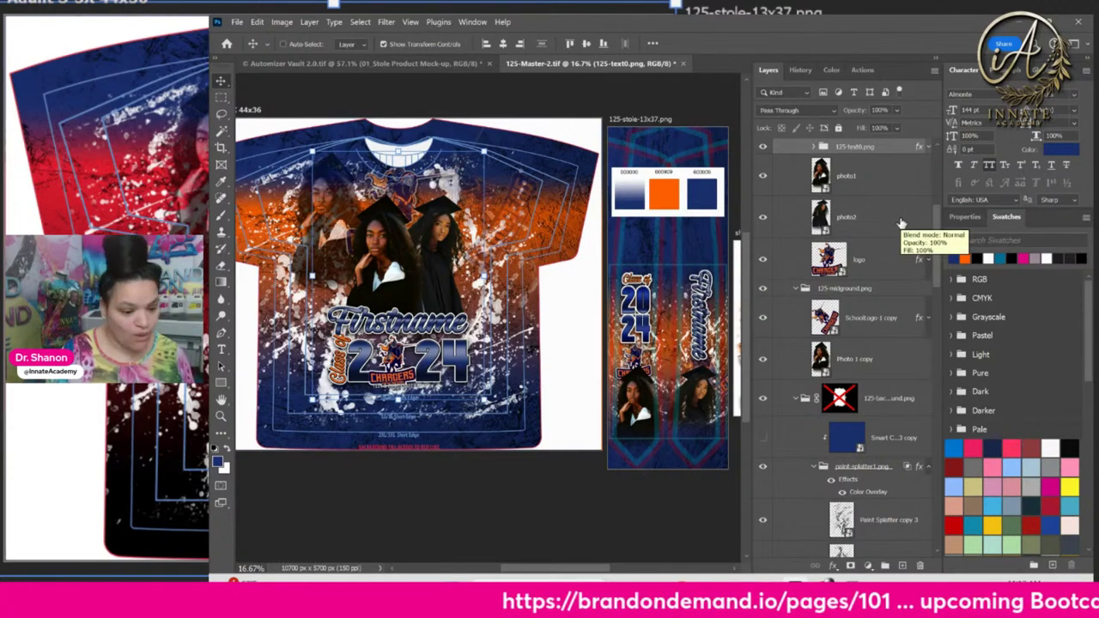
Collapse the midground, background, stole-13x37, foreground and Adult 5-3X 44x36 groups
click(796, 291)
click(796, 315)
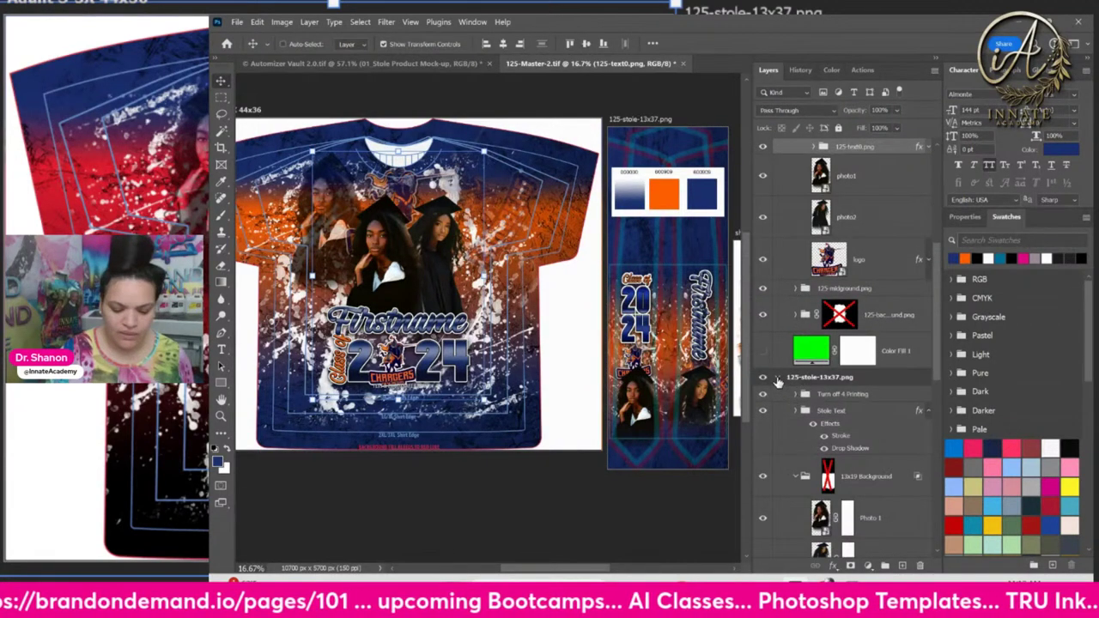
click(778, 378)
scroll(847, 407, up, 3)
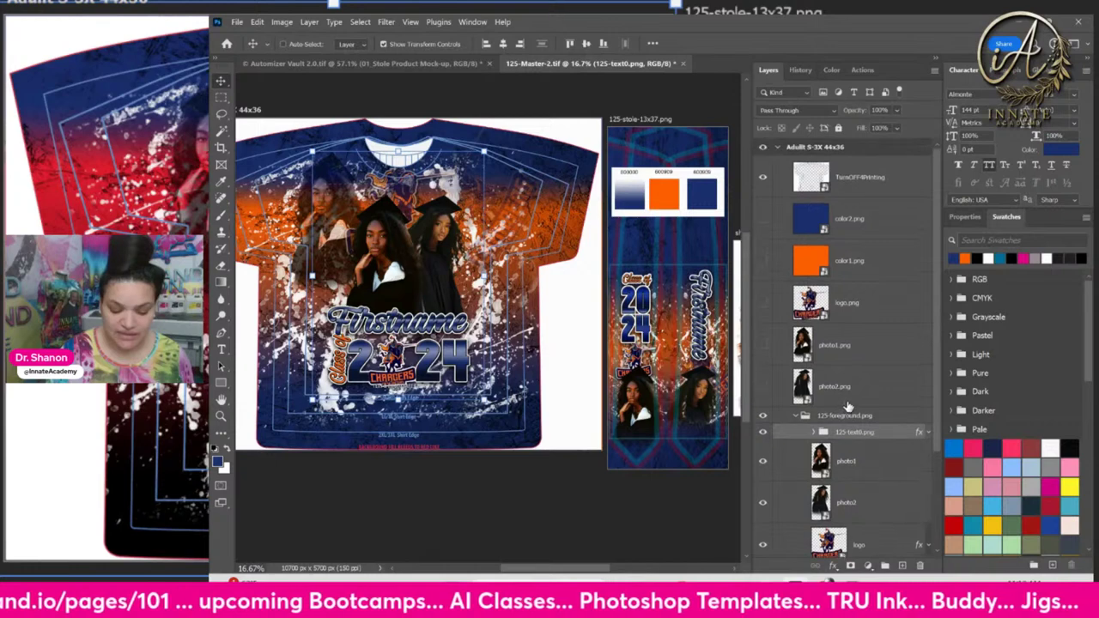
click(798, 415)
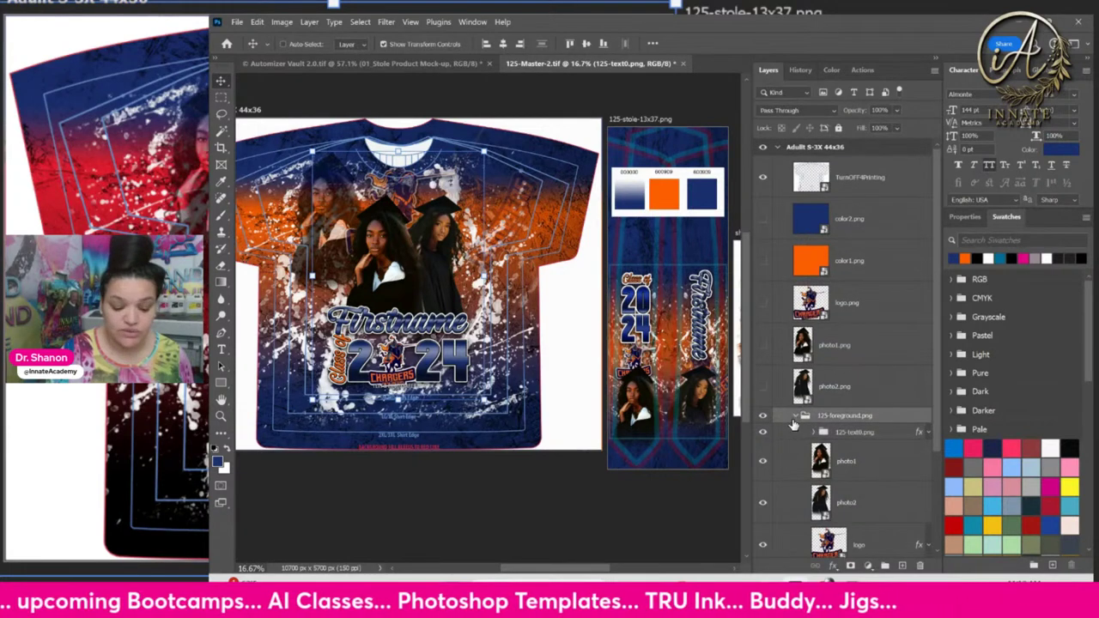
click(795, 416)
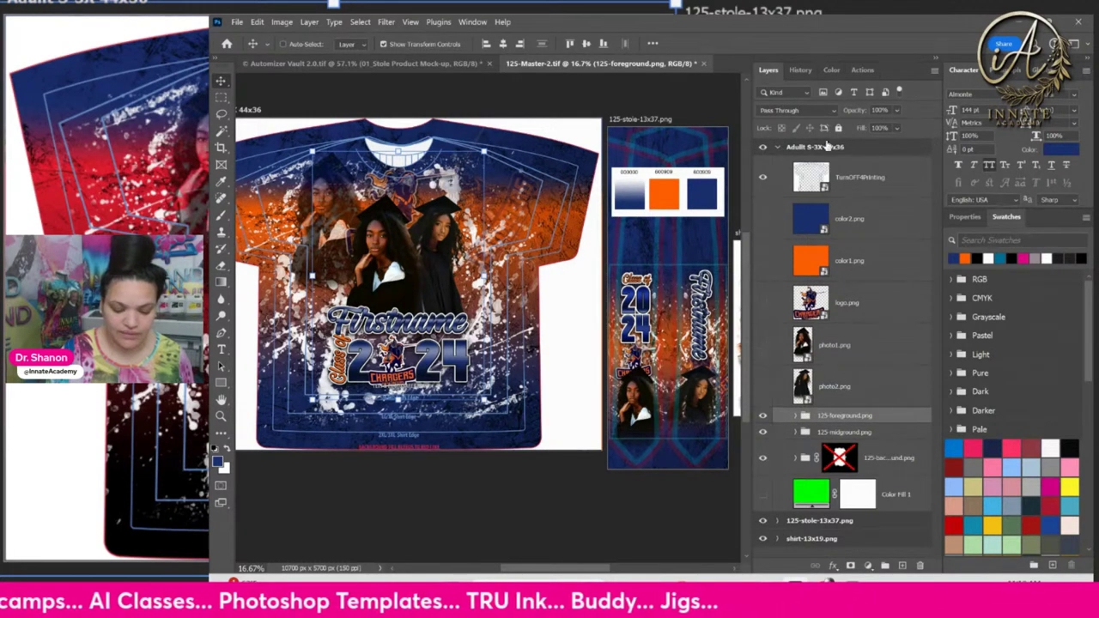
click(776, 148)
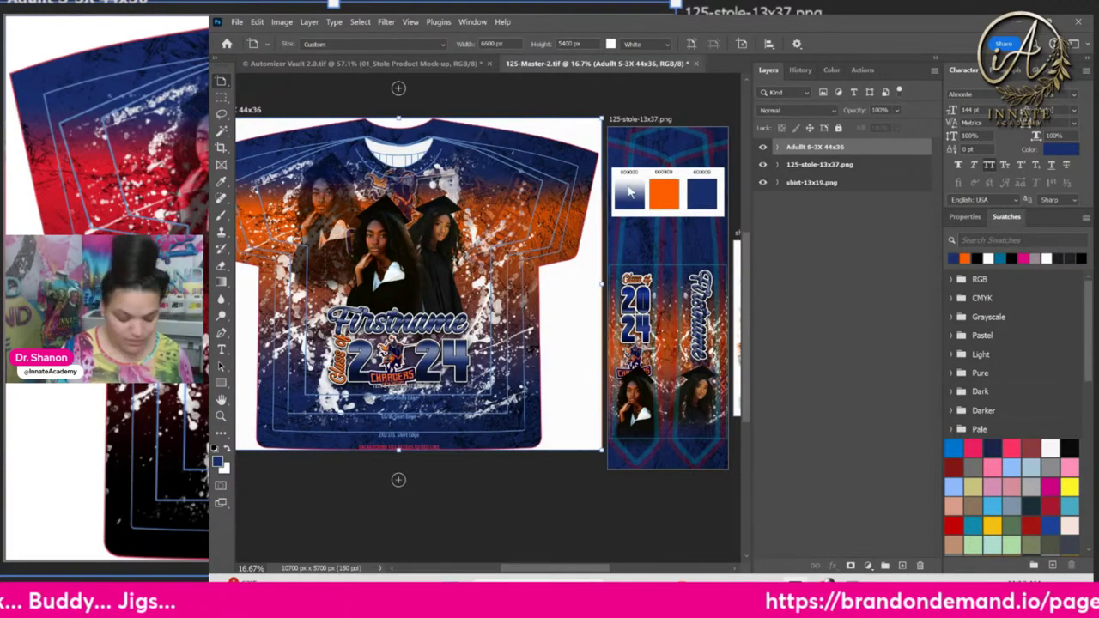
Pan back to the whole shirt artboard and list the layers under the stole's swatch area
scroll(575, 202, right, 5)
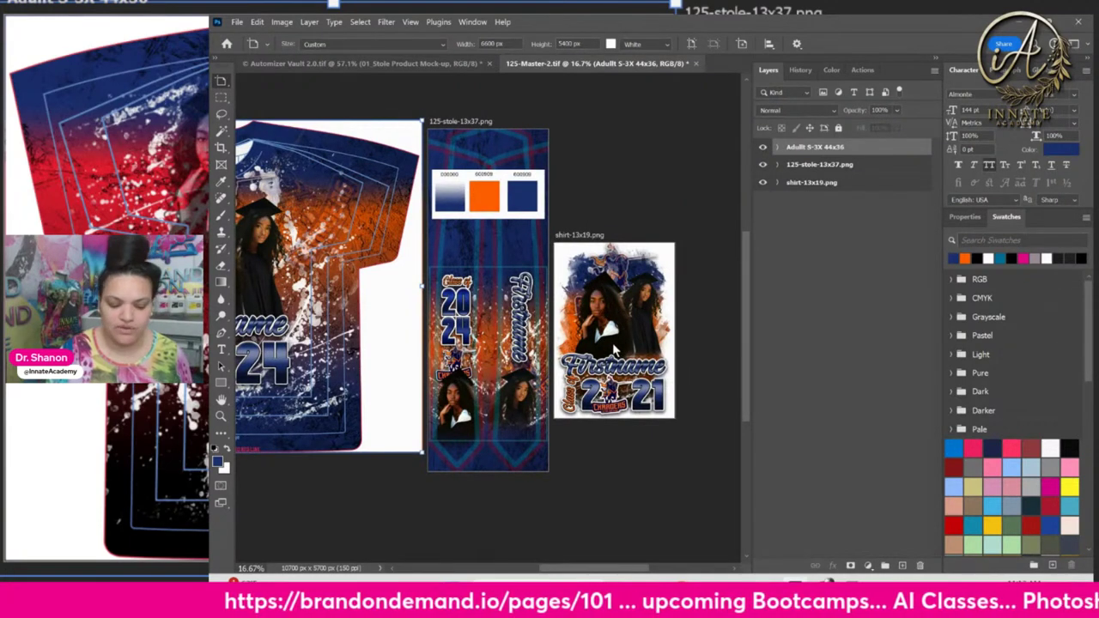
drag(297, 266, 388, 272)
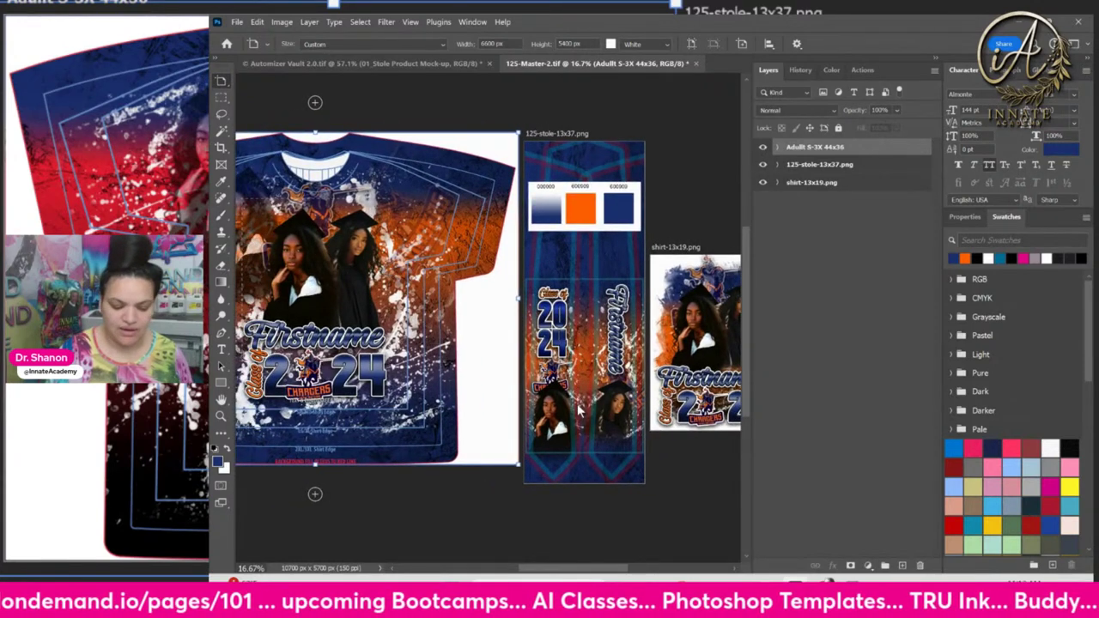
scroll(668, 356, right, 2)
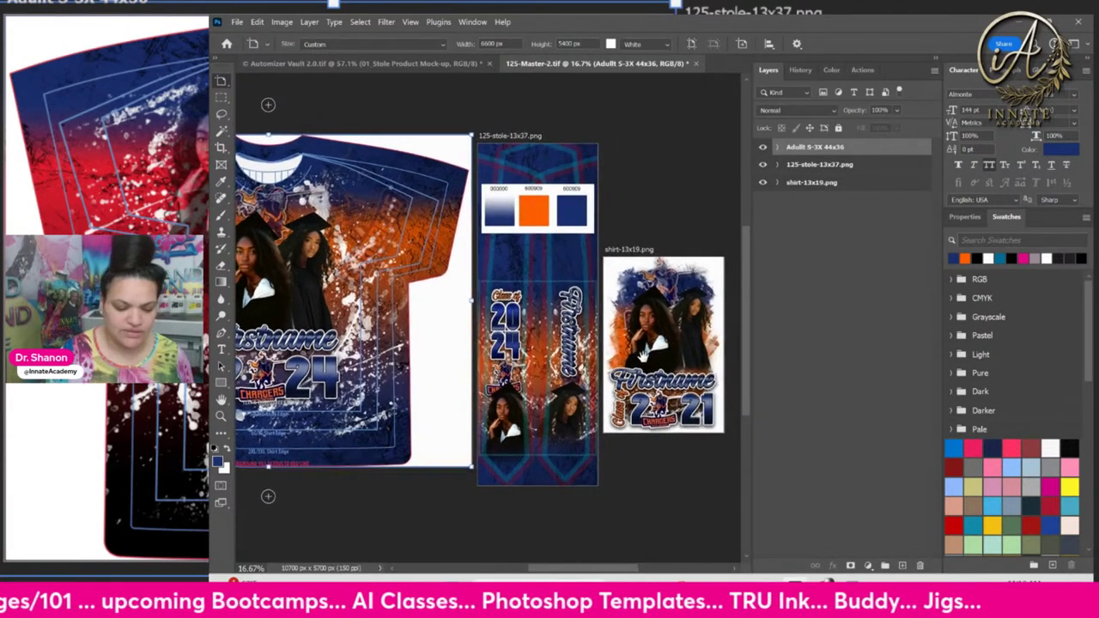
right_click(554, 206)
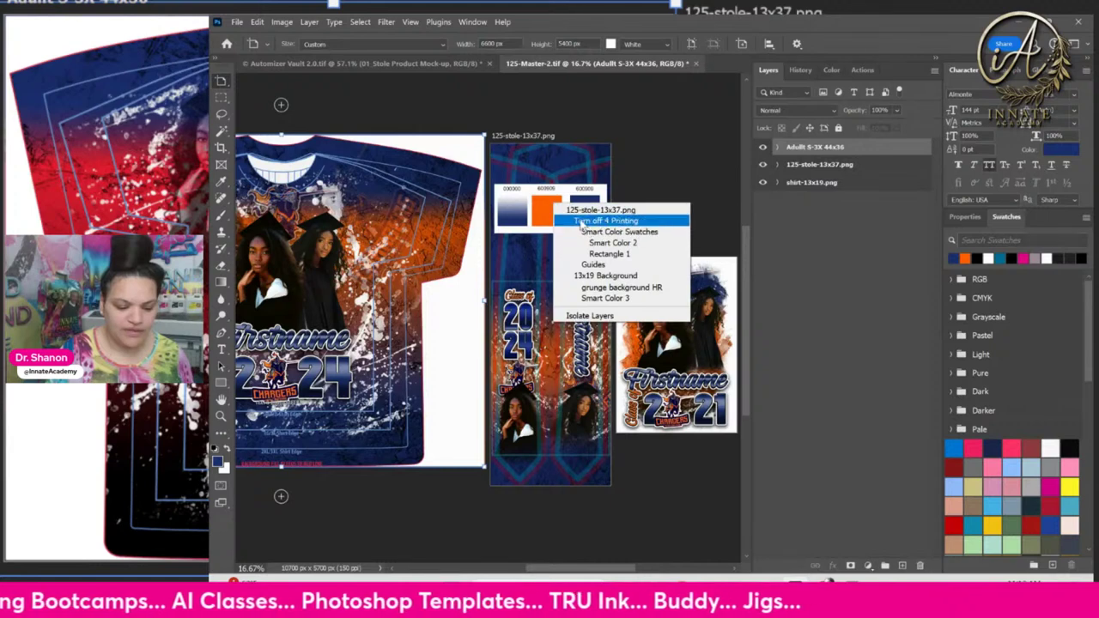
Pick the stole's Turn off 4 Printing and Smart Color 2 layers, then hide the swatches and guides
click(571, 220)
right_click(543, 239)
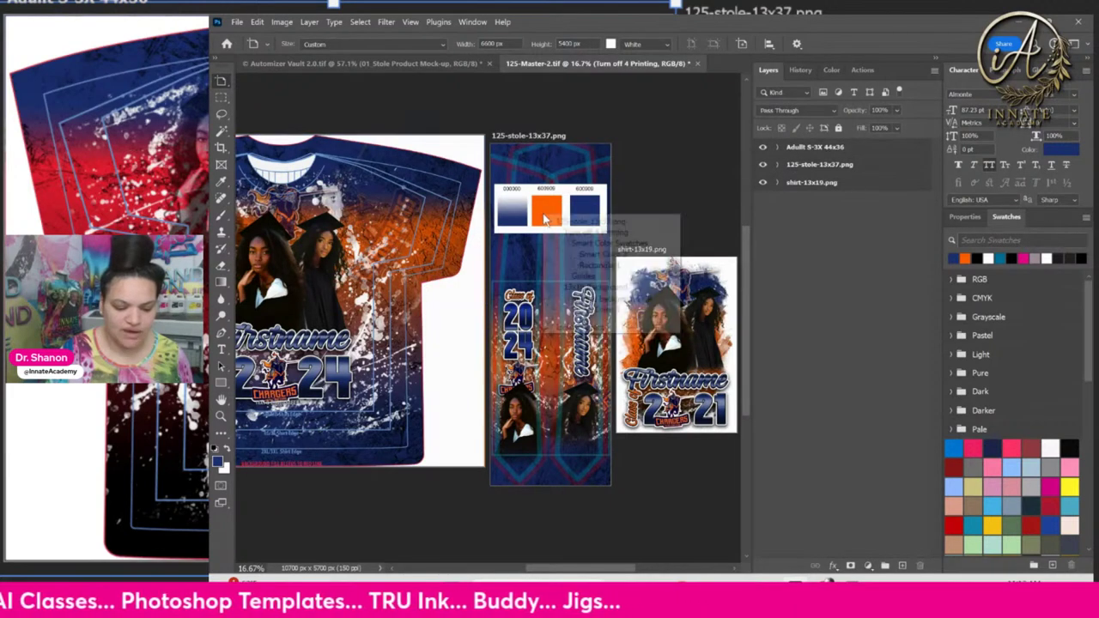
click(577, 260)
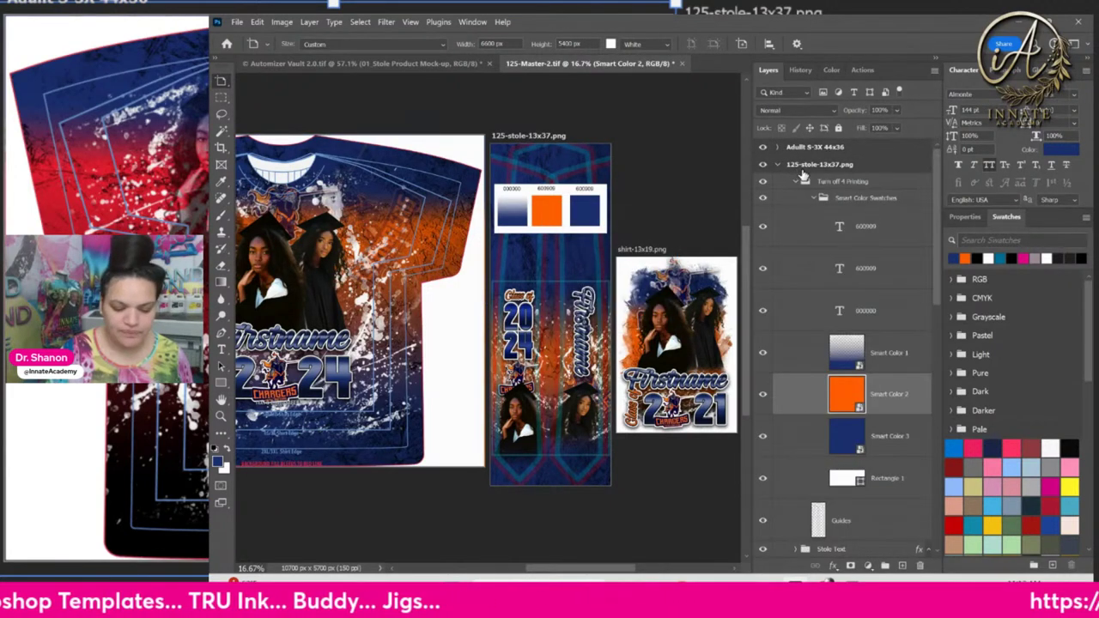
click(754, 190)
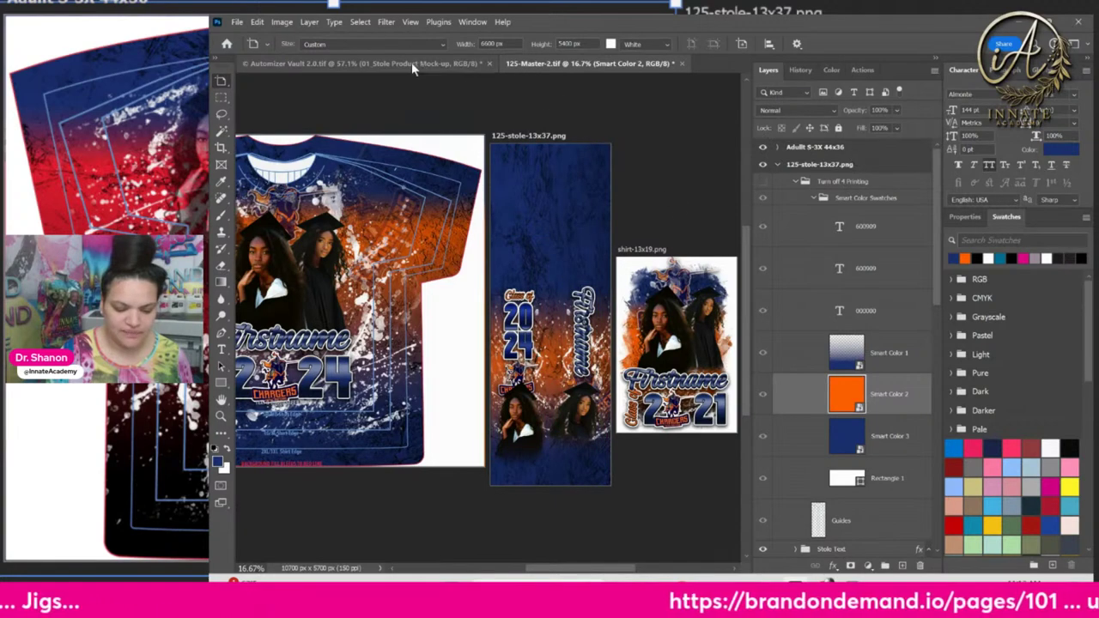
Run File > Generate > Image Assets and open the 125 project folder in File Explorer
drag(465, 98, 587, 112)
click(237, 21)
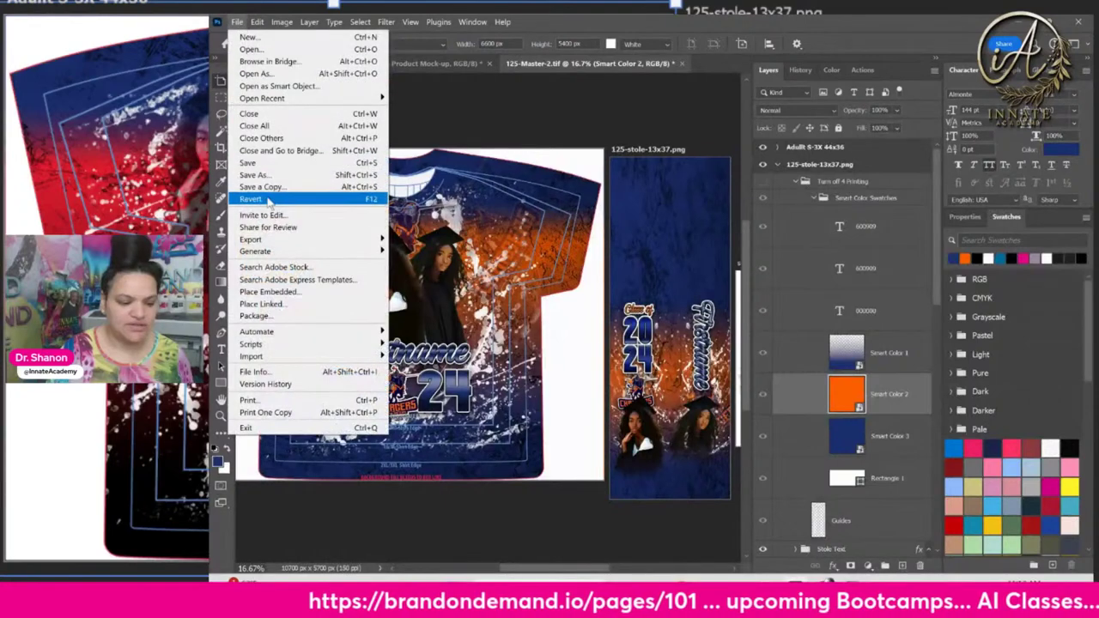
mouse_move(281, 256)
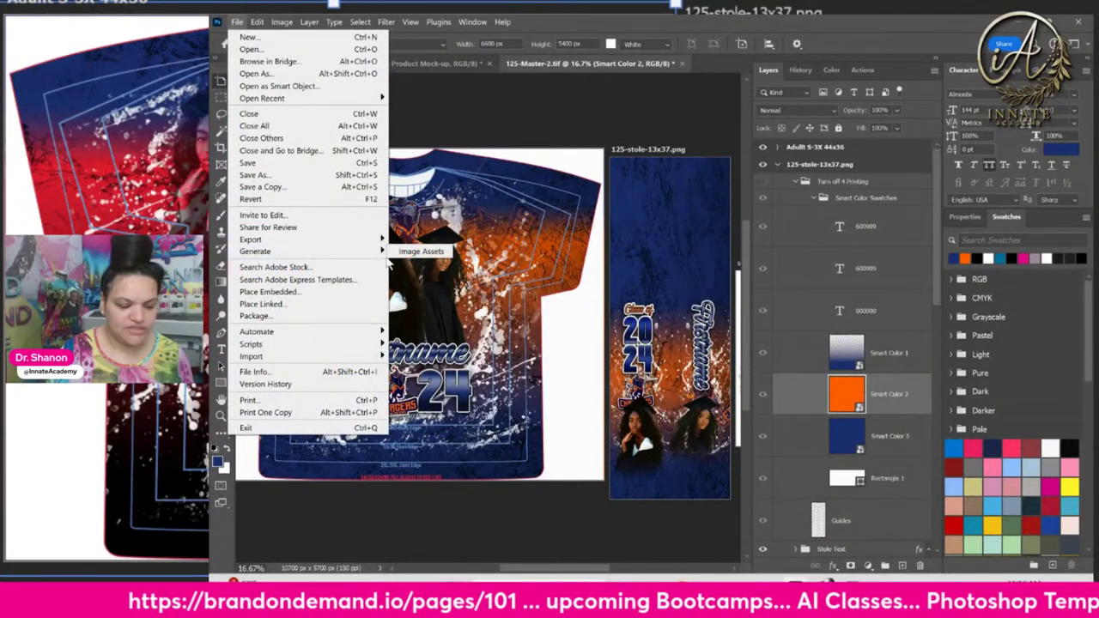
click(420, 252)
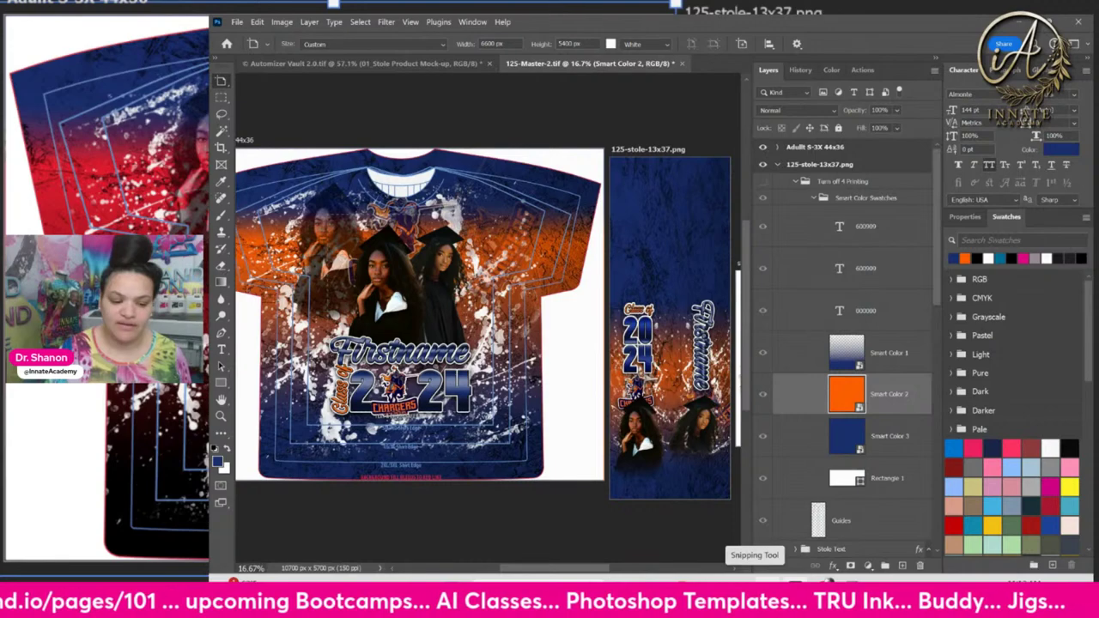
key(super+e)
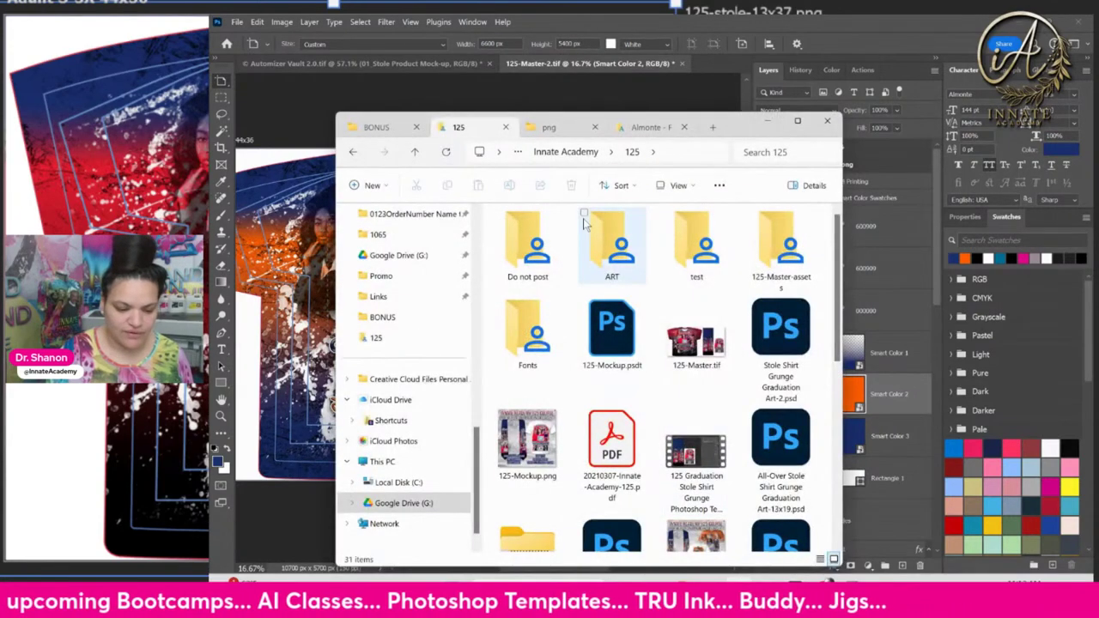
Refresh the 125 folder, open 125-Master-2-assets and view its files as large icons
click(447, 152)
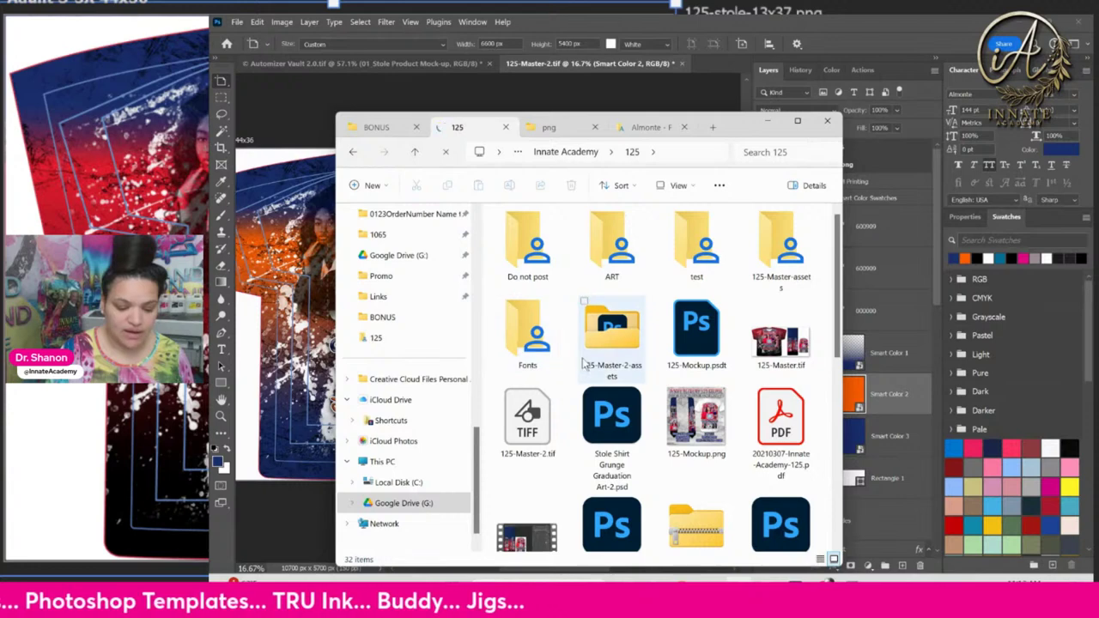
double_click(625, 343)
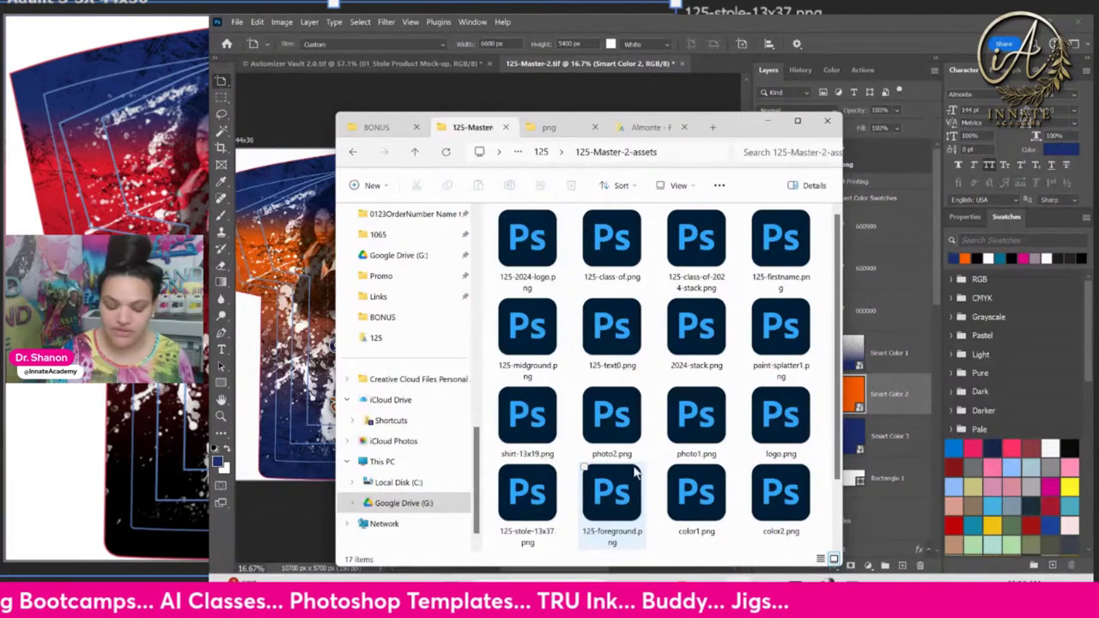
scroll(625, 504, down, 1)
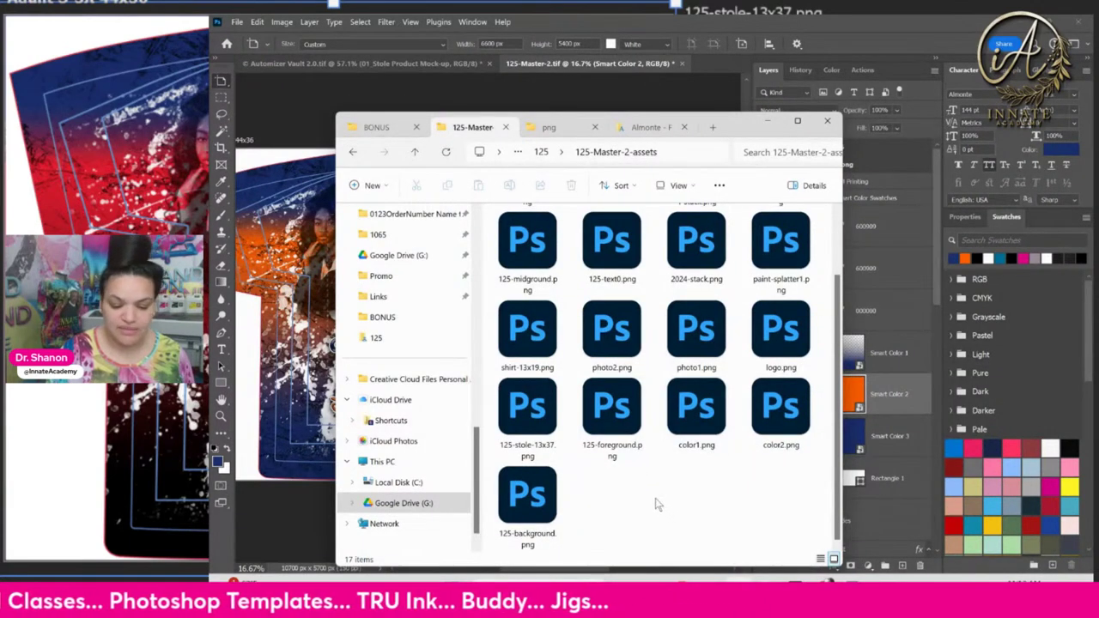
right_click(656, 505)
mouse_move(721, 353)
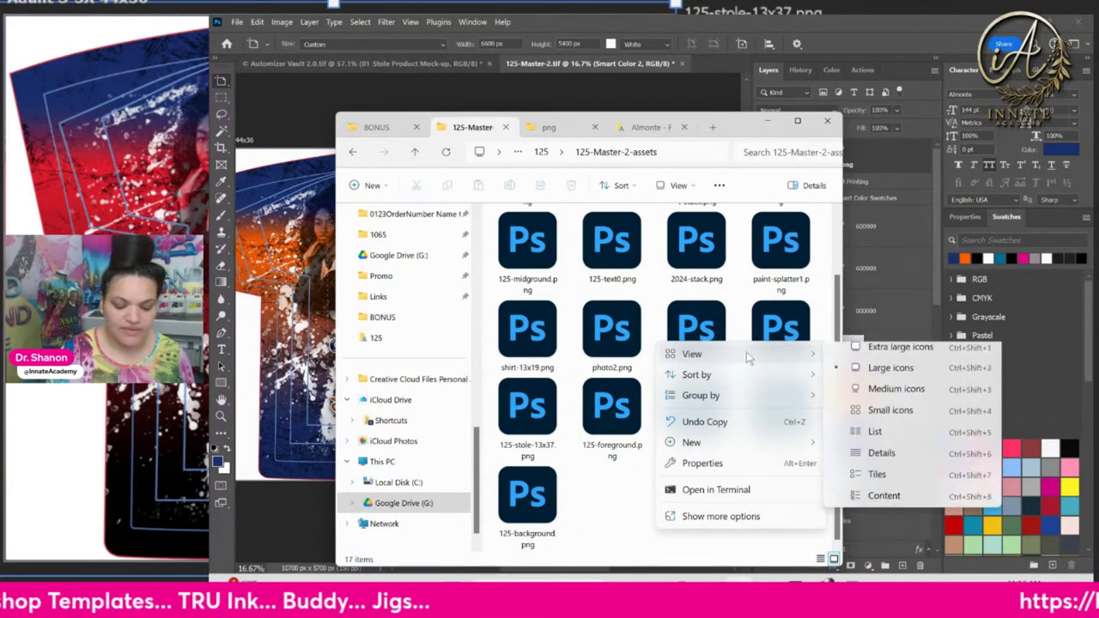
click(871, 371)
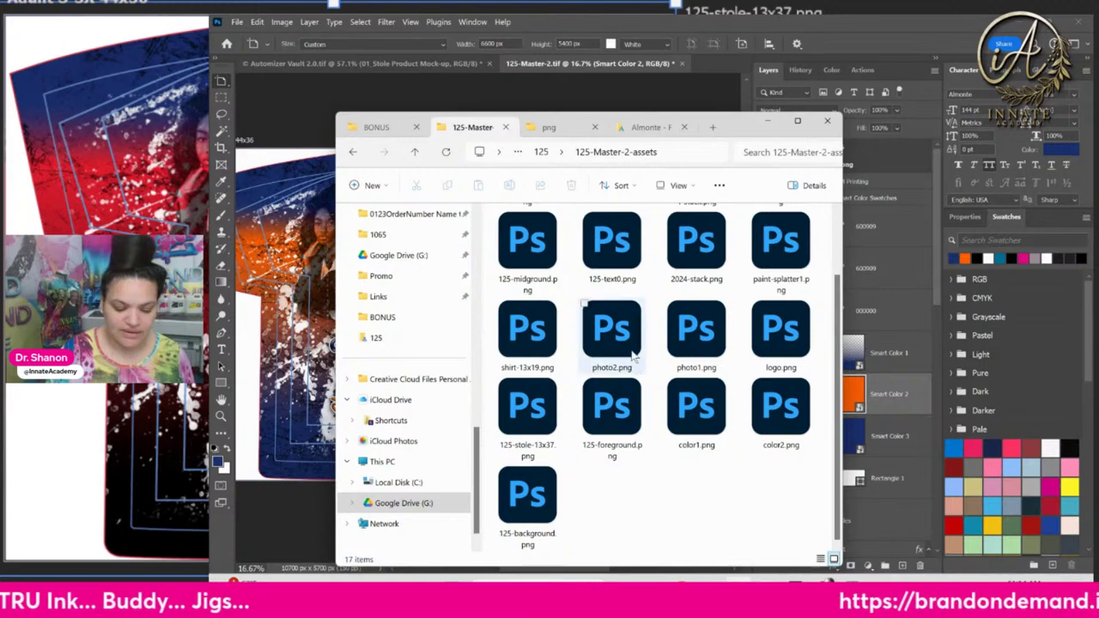
Browse the generated assets, then return to the Automizer Vault mockup document in Photoshop
scroll(668, 376, up, 1)
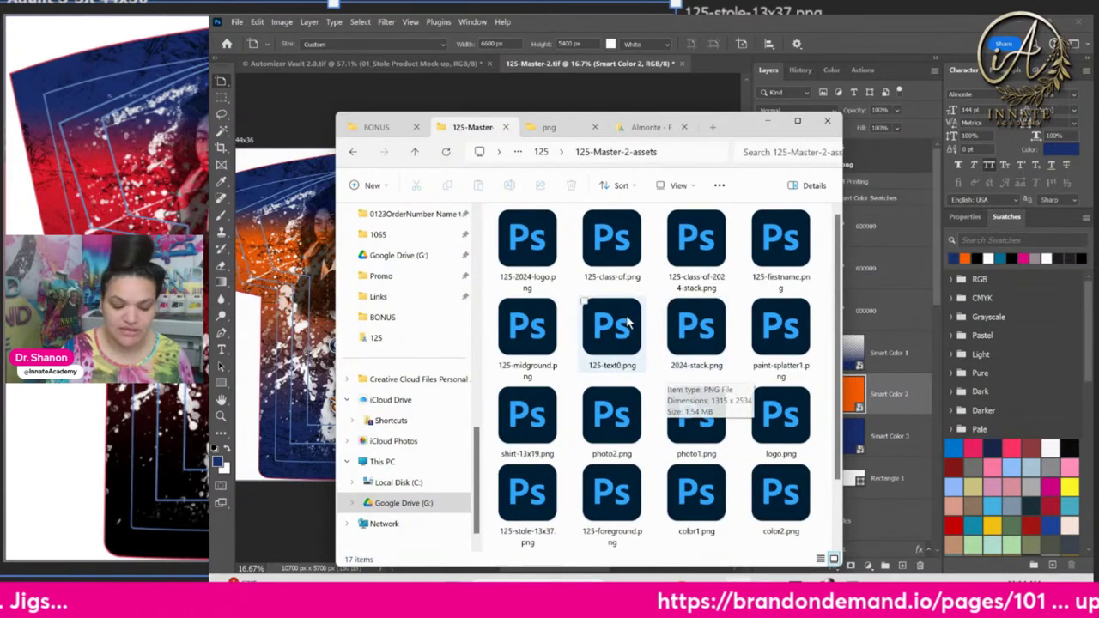
scroll(668, 375, down, 1)
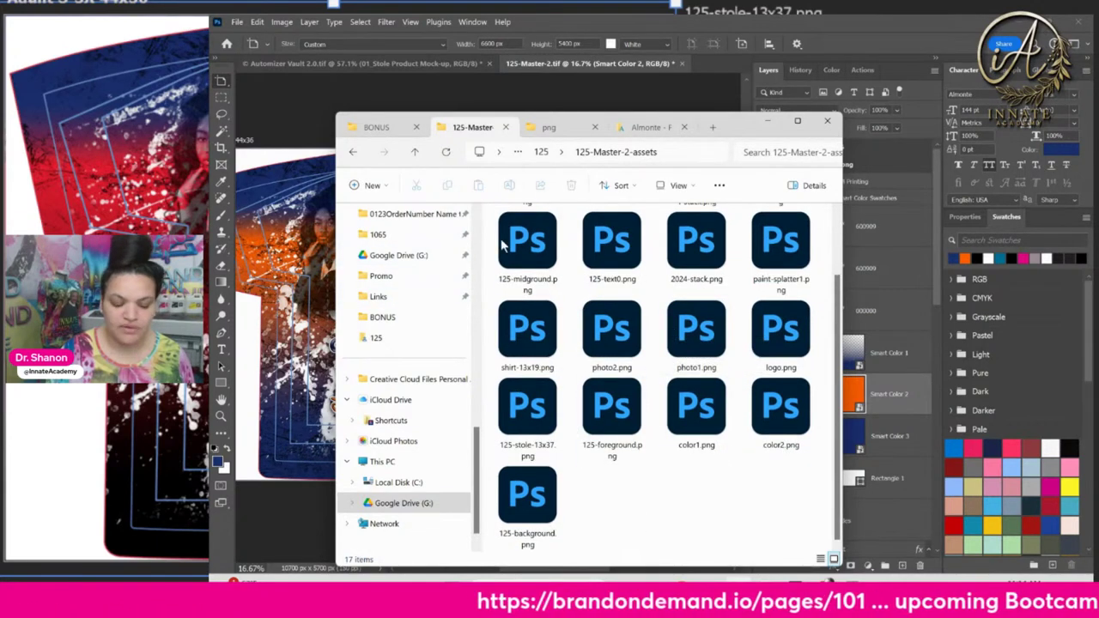
click(393, 90)
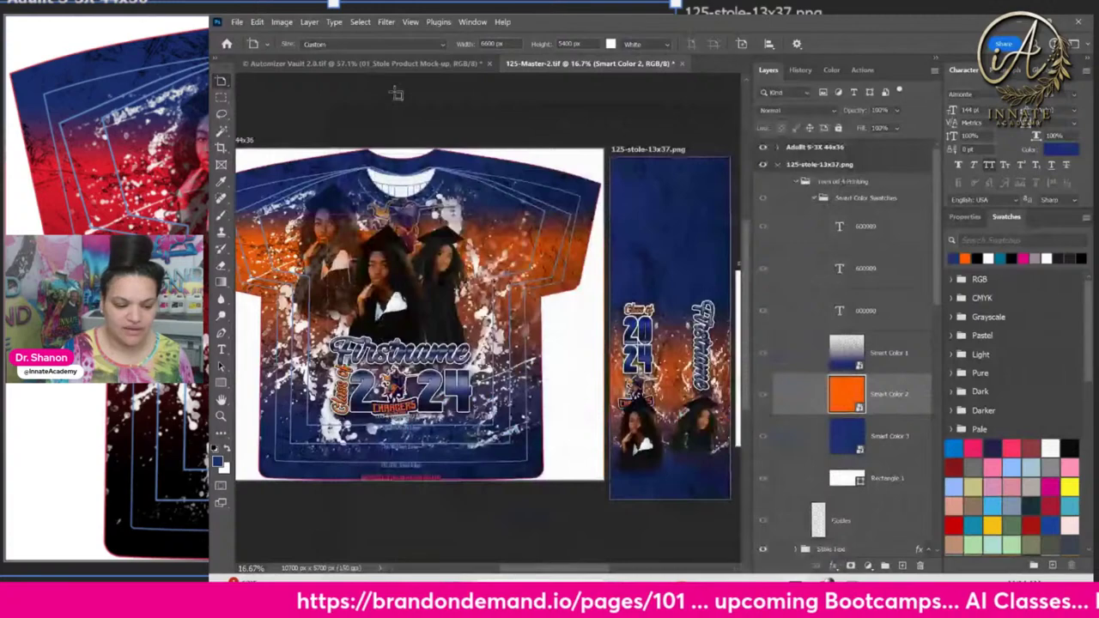
click(369, 64)
Scroll the Automizer Vault canvas to the Elements and Gold boards, then bring the assets folder forward
scroll(378, 380, down, 10)
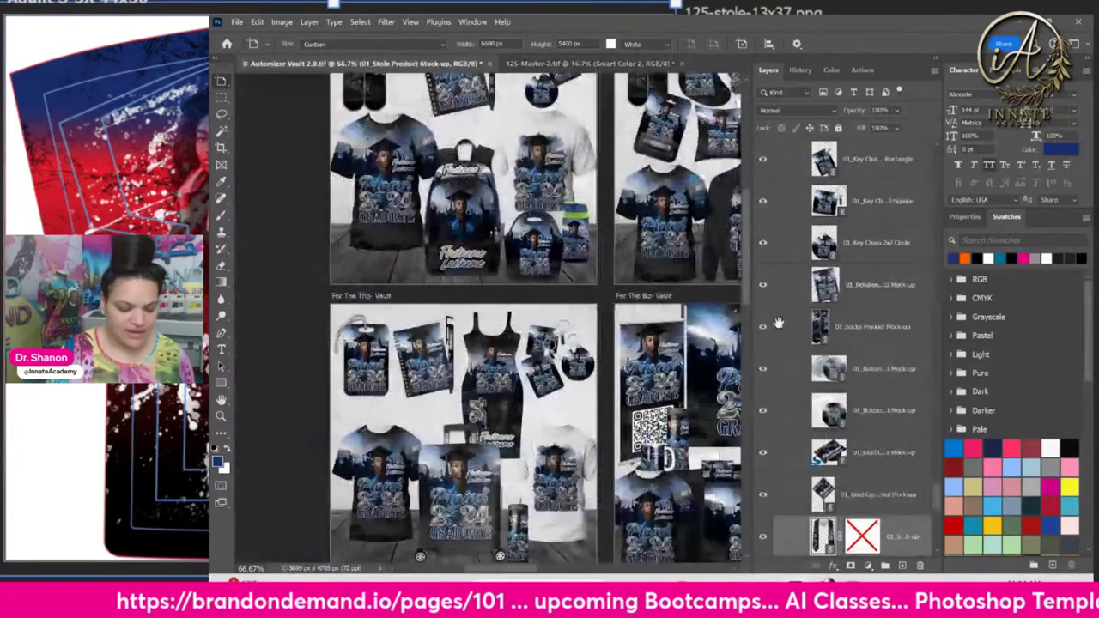
scroll(599, 225, left, 2)
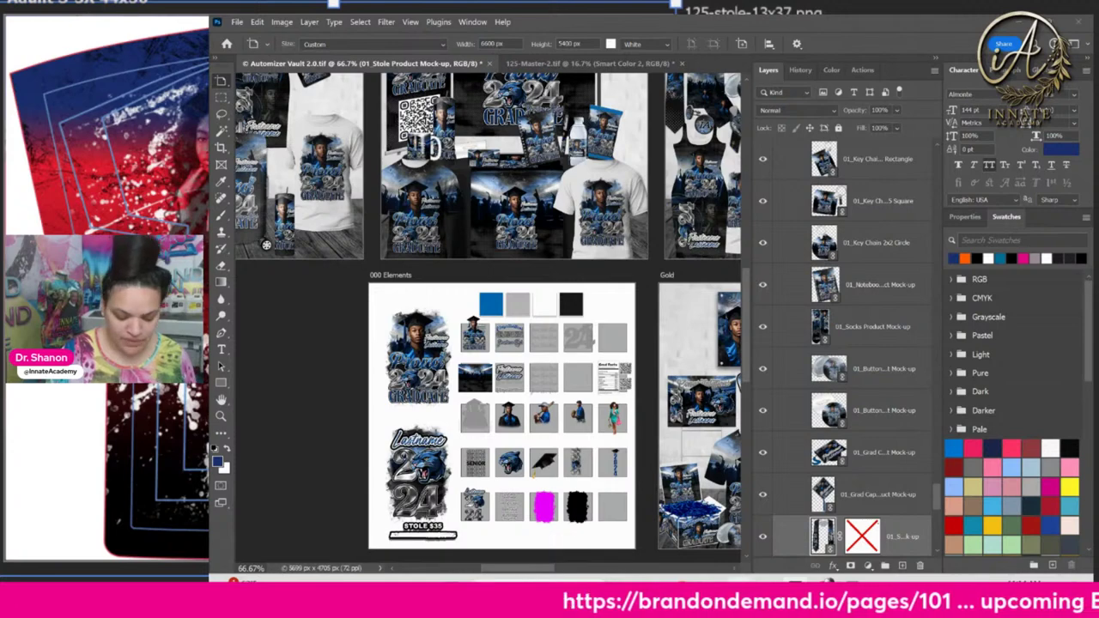
click(730, 606)
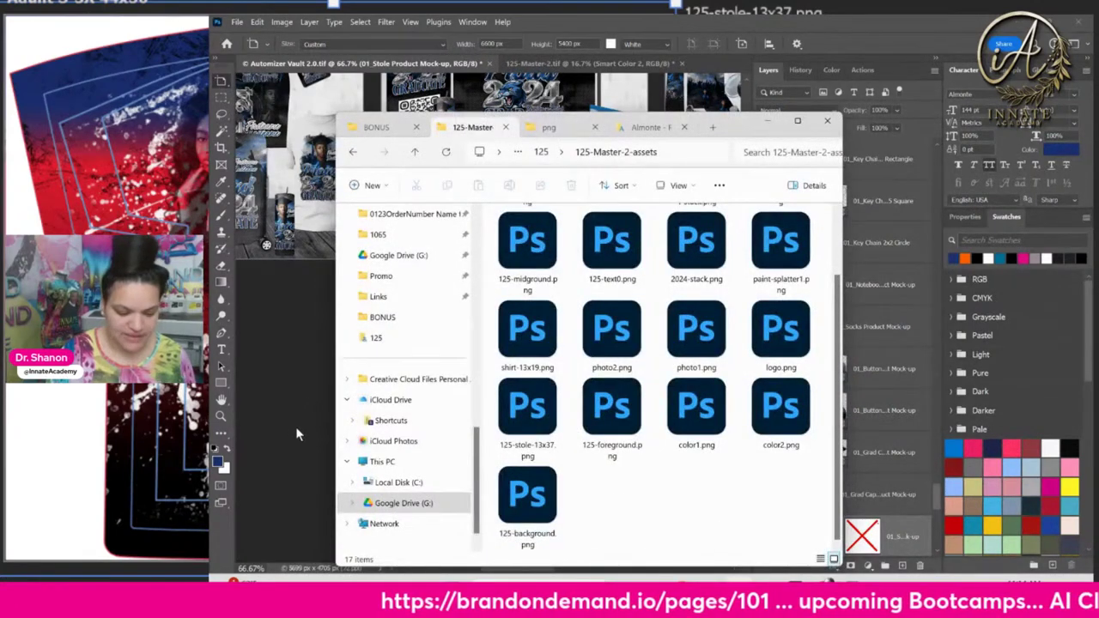
Refresh and maximize the assets folder, show large icons and open the details pane
click(446, 152)
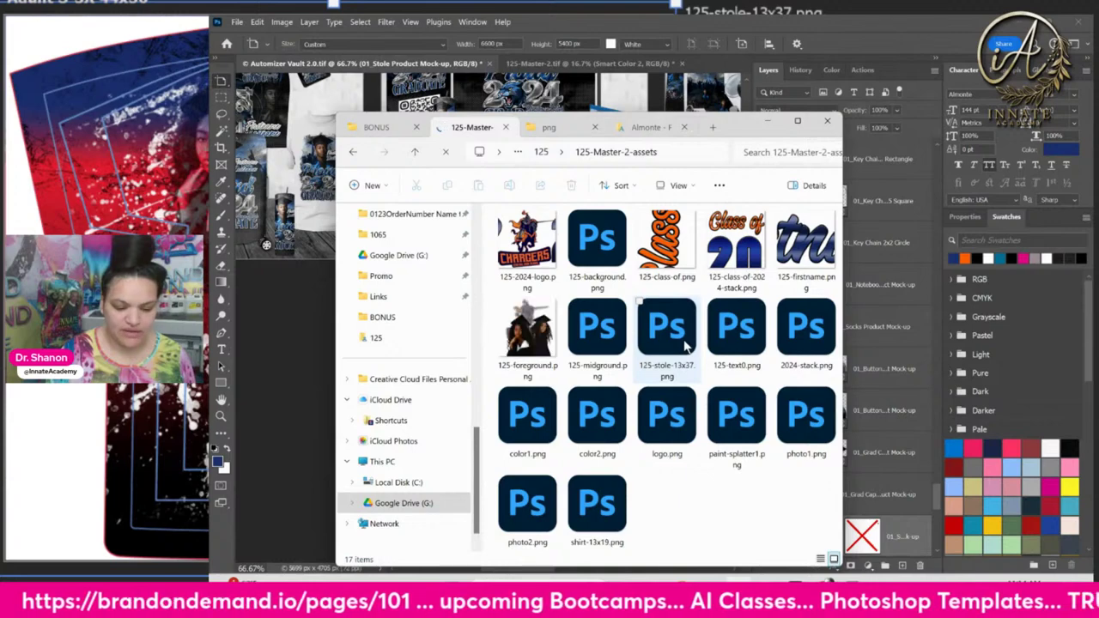
click(799, 126)
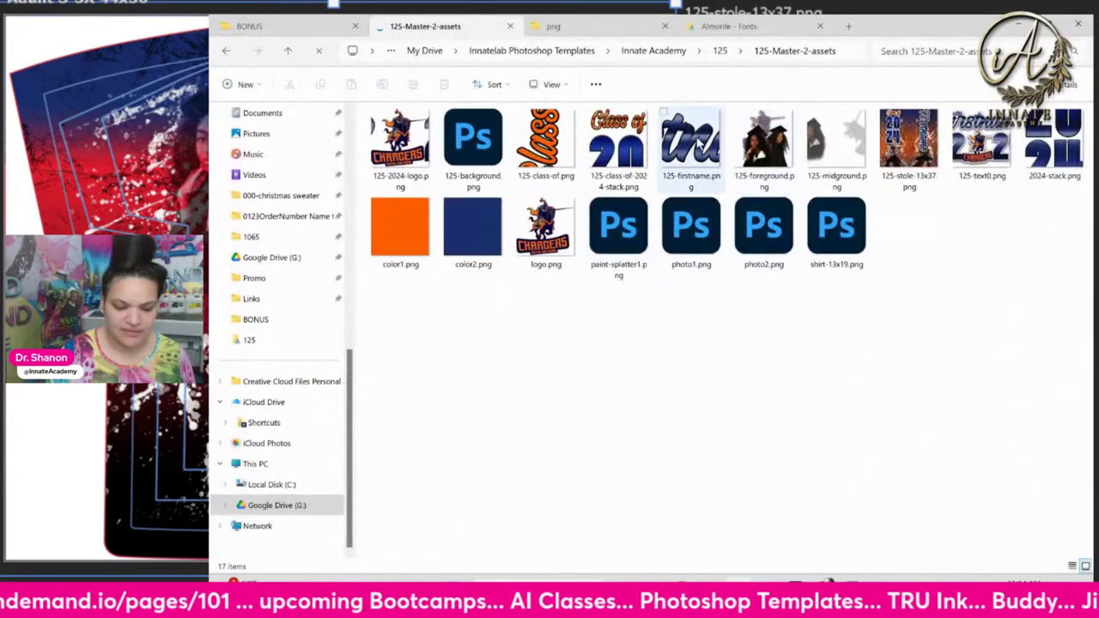
click(554, 88)
click(564, 138)
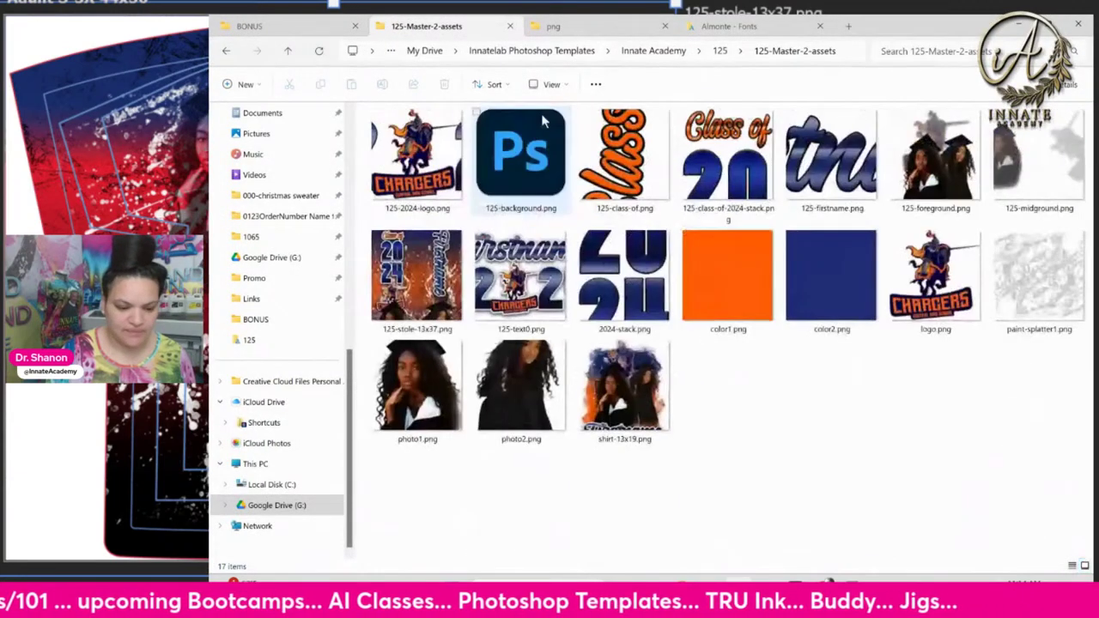
click(440, 163)
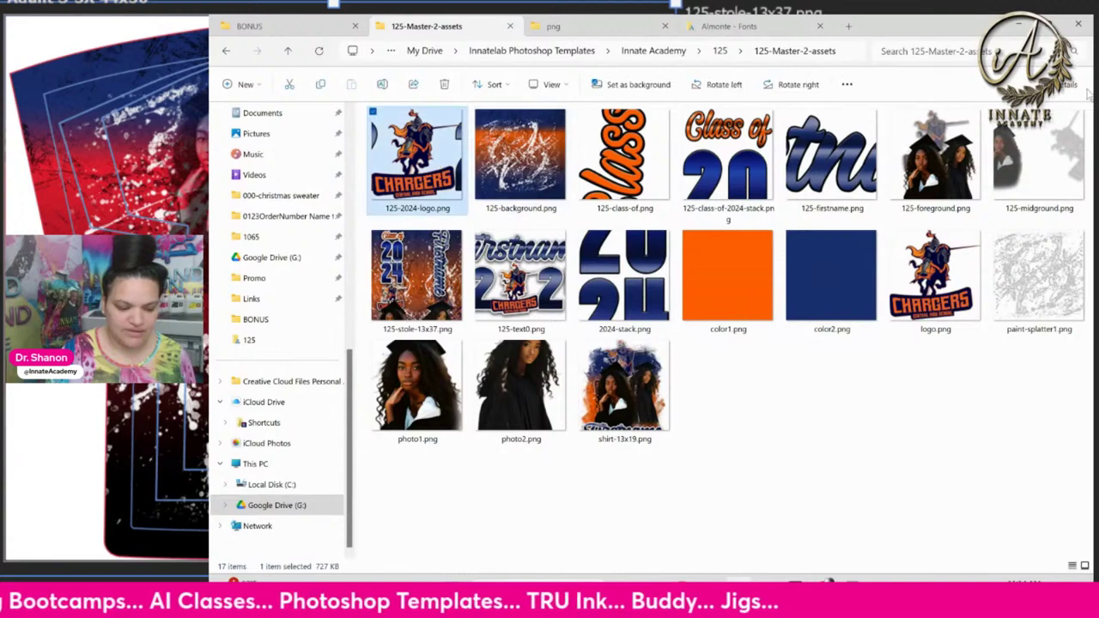
click(1067, 90)
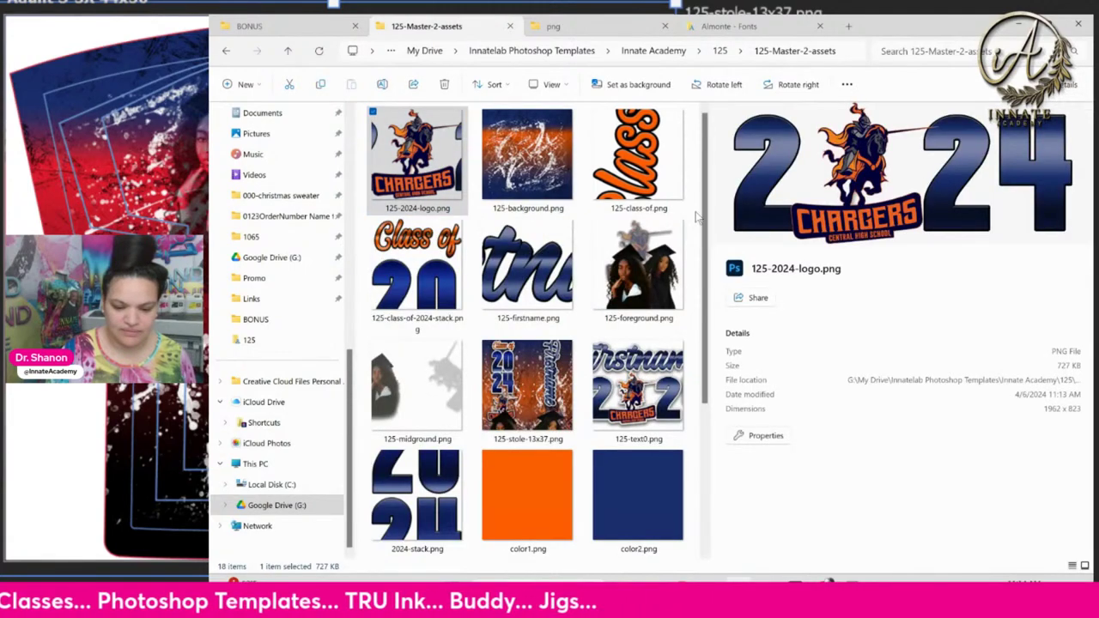
Preview the class-of, background, firstname, foreground, text0 and stole-13x37 PNGs in the details pane
click(623, 167)
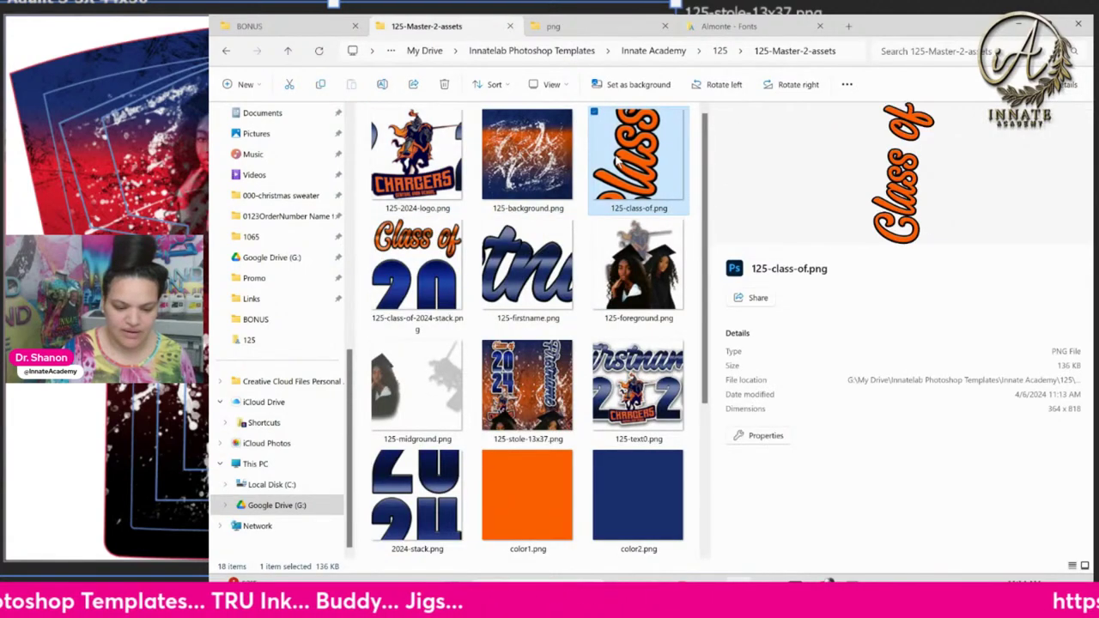
click(552, 176)
click(528, 266)
click(638, 266)
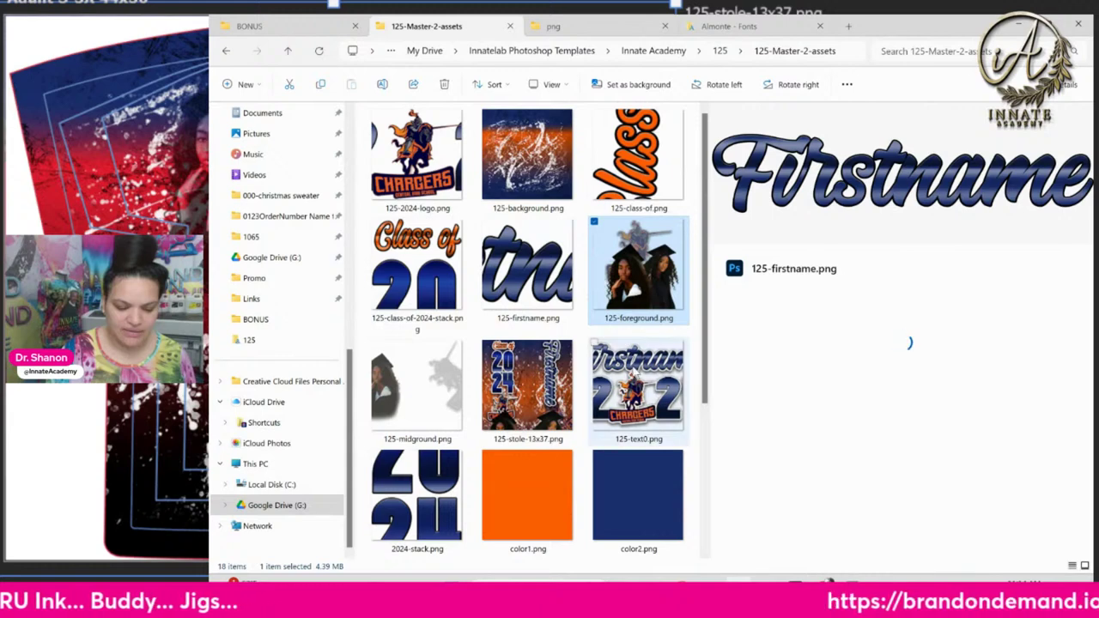
click(638, 386)
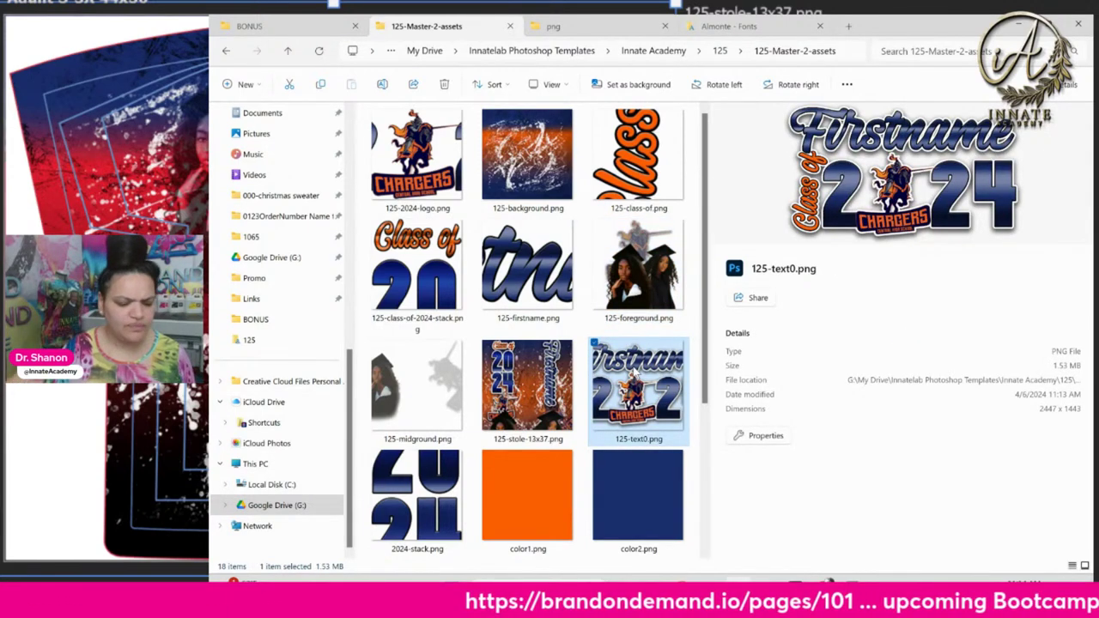
click(527, 386)
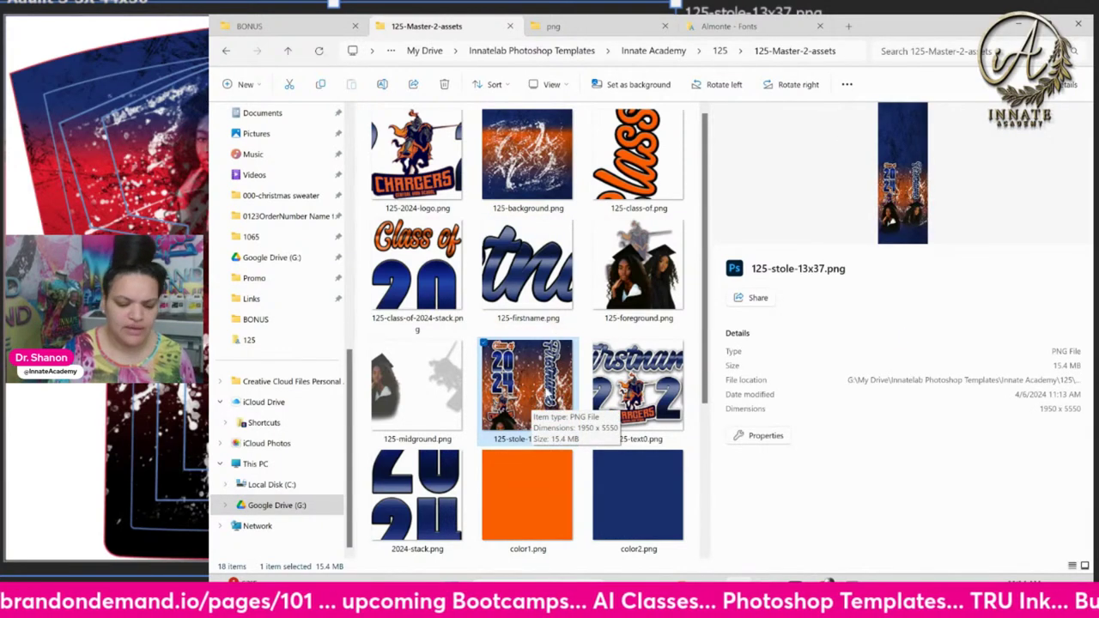
click(661, 295)
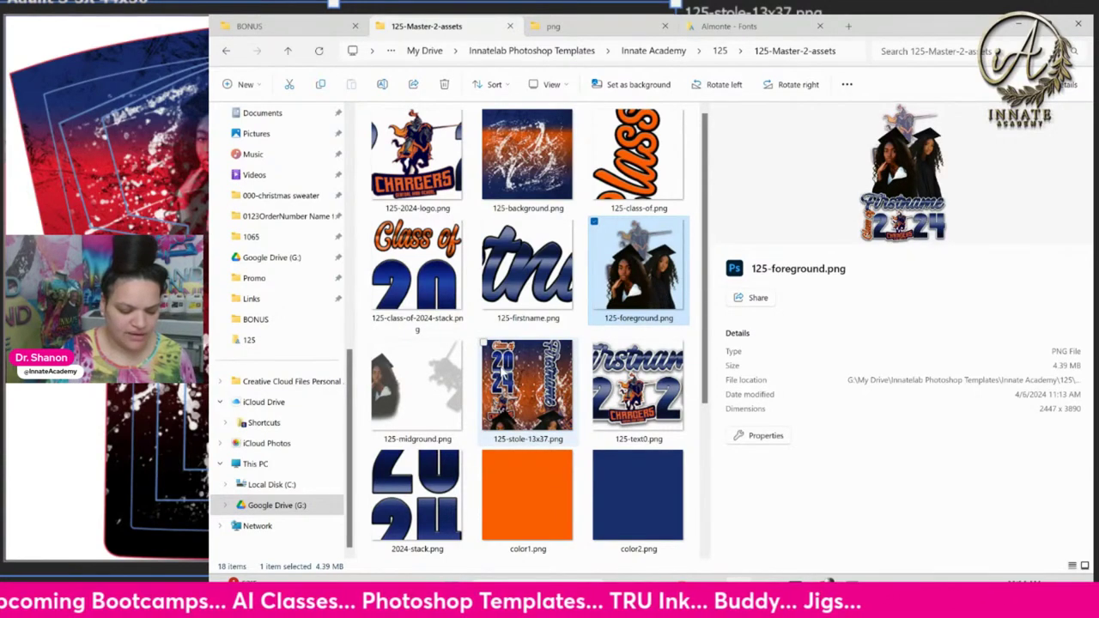
scroll(500, 371, down, 2)
scroll(500, 371, up, 3)
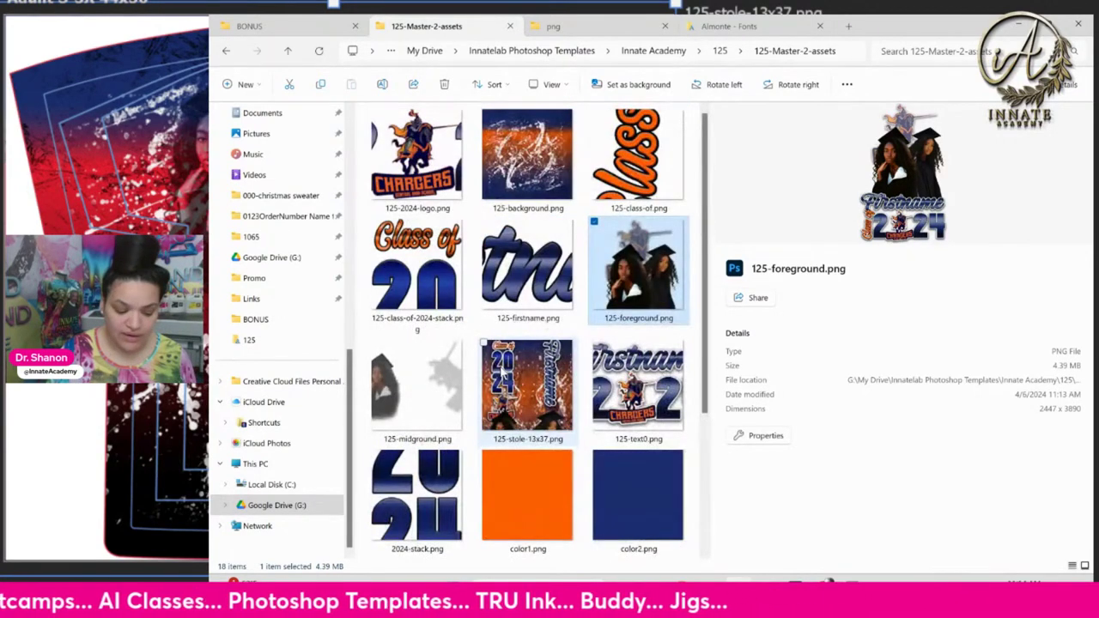
Recheck the background, foreground and class-of previews, then open 125-firstname.png in Photoshop
click(563, 165)
click(627, 288)
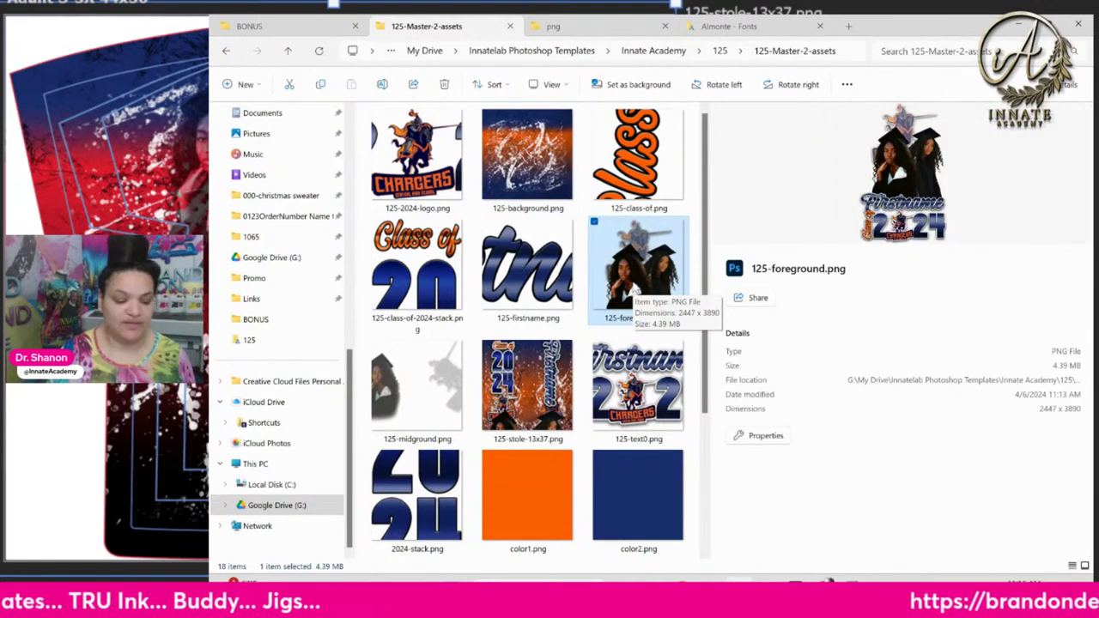
click(641, 184)
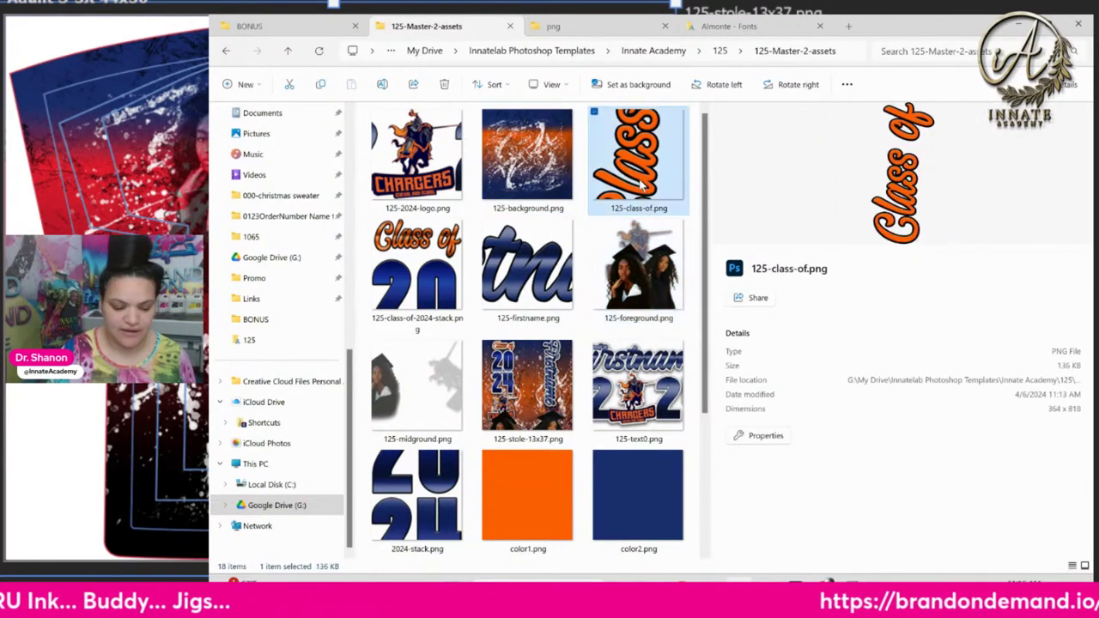
click(556, 246)
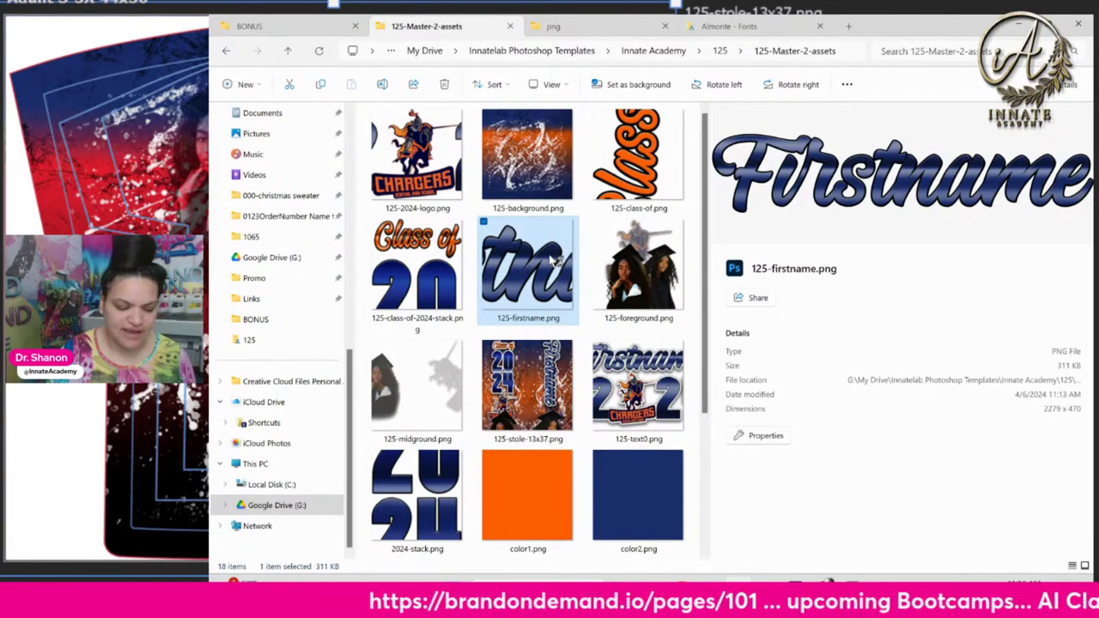
double_click(551, 260)
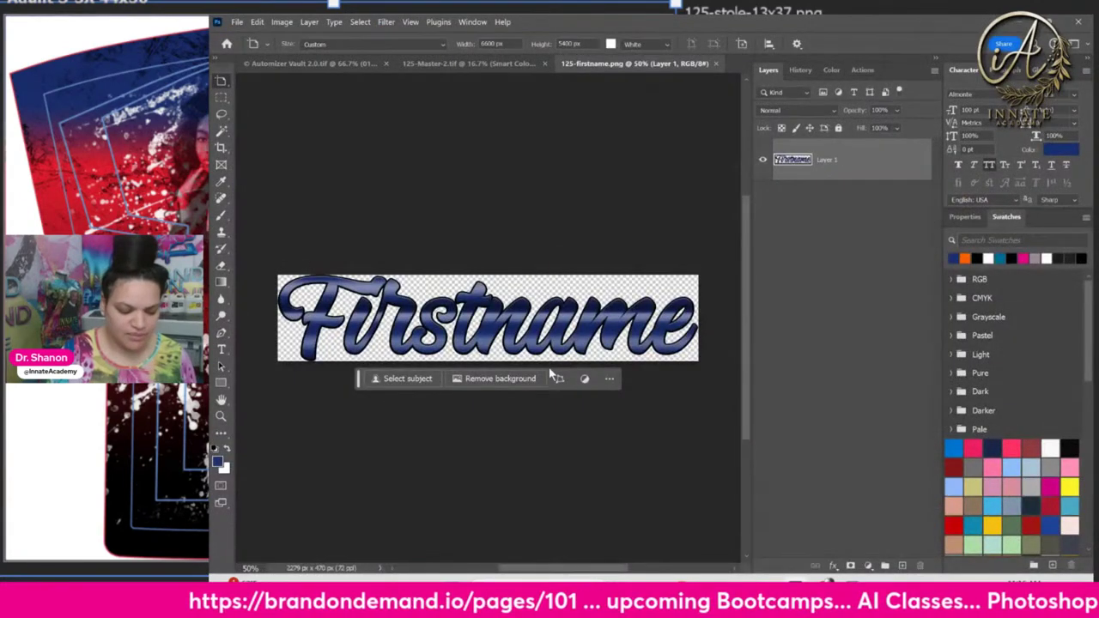
Close the Firstname image and compare the Stole Text group with its effects hidden and shown
click(716, 64)
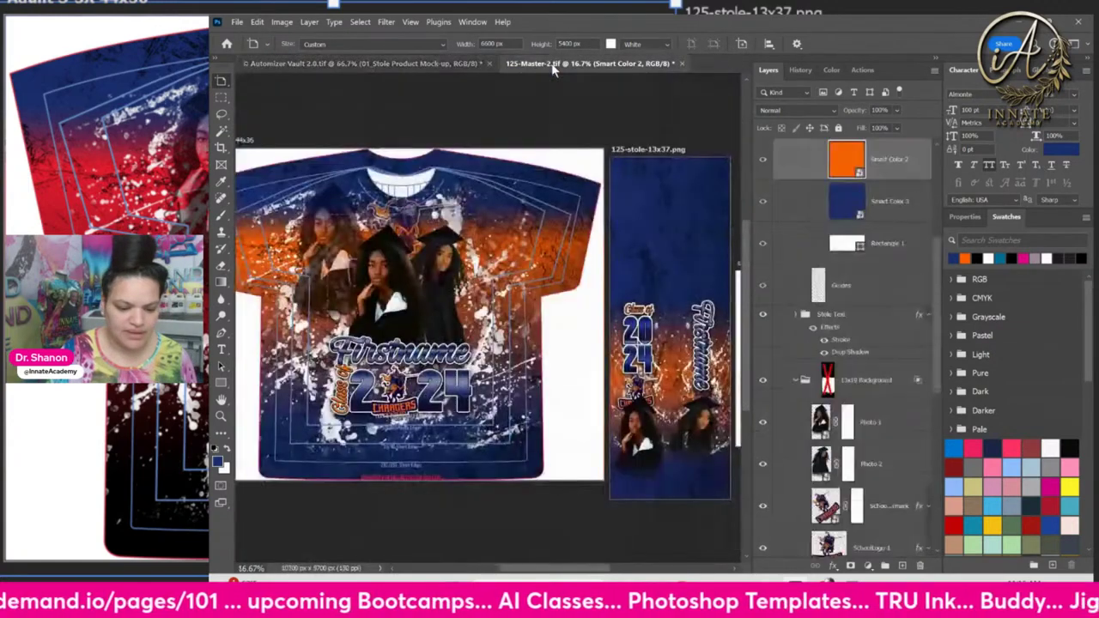
click(893, 290)
key(v)
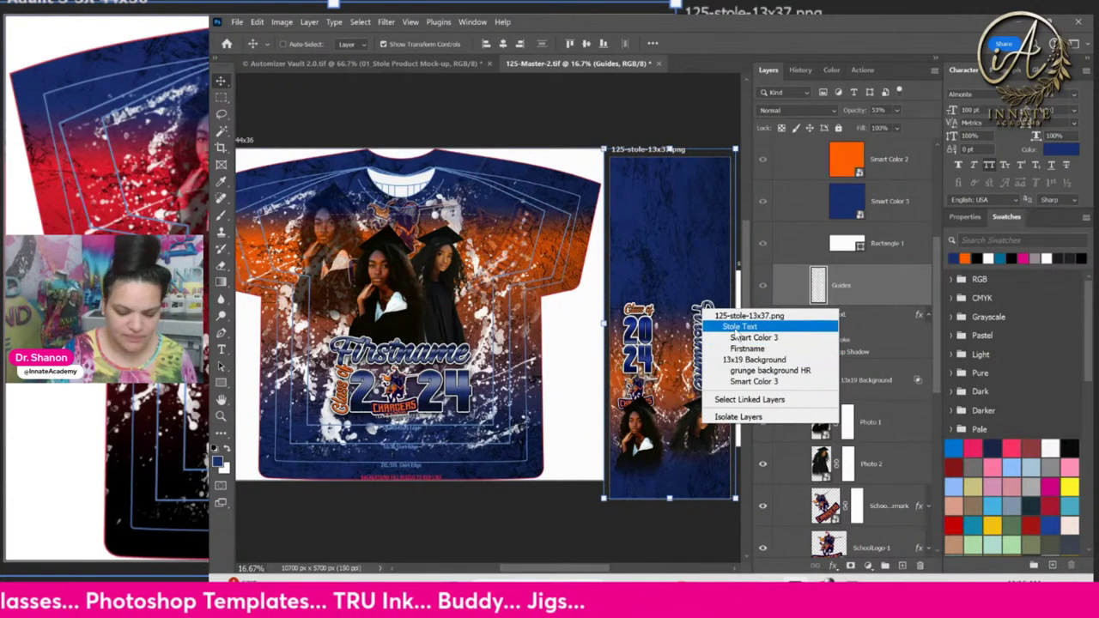
click(743, 348)
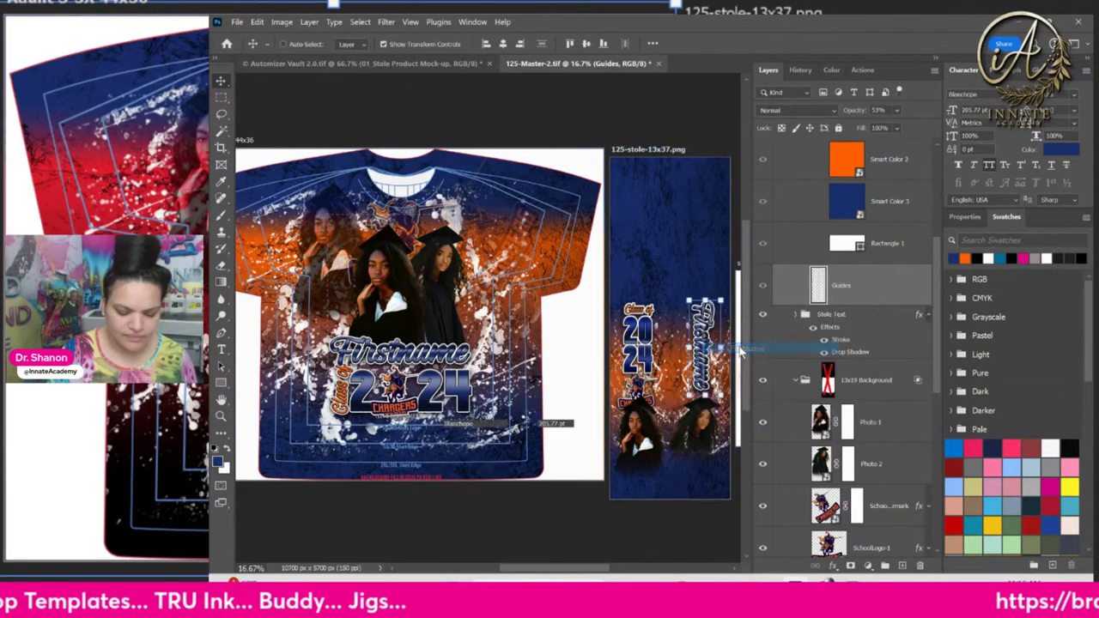
click(875, 369)
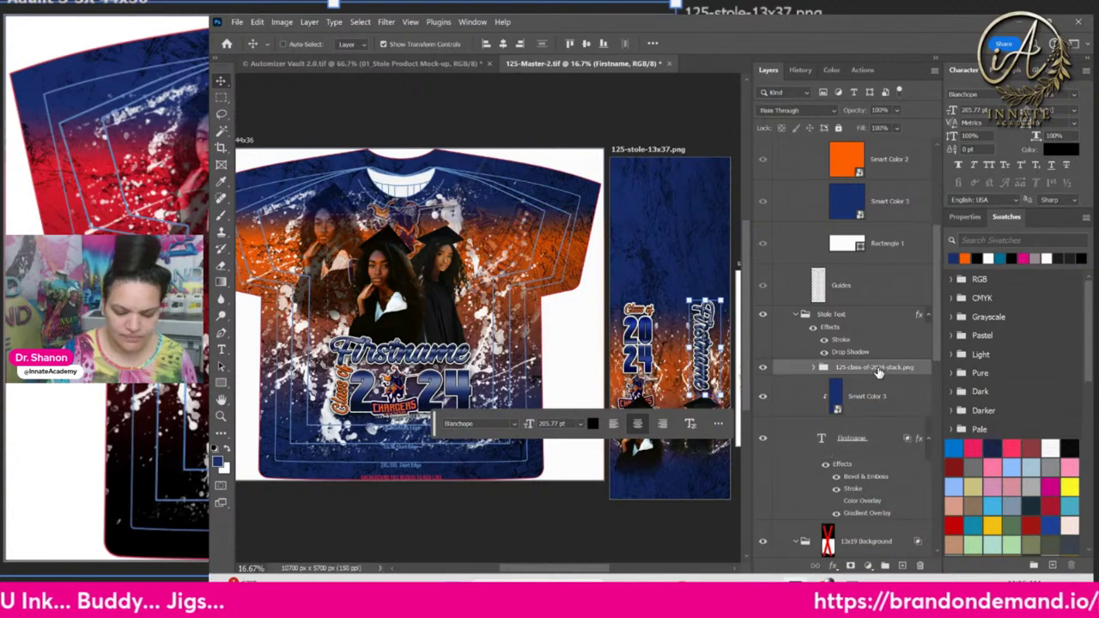
click(864, 316)
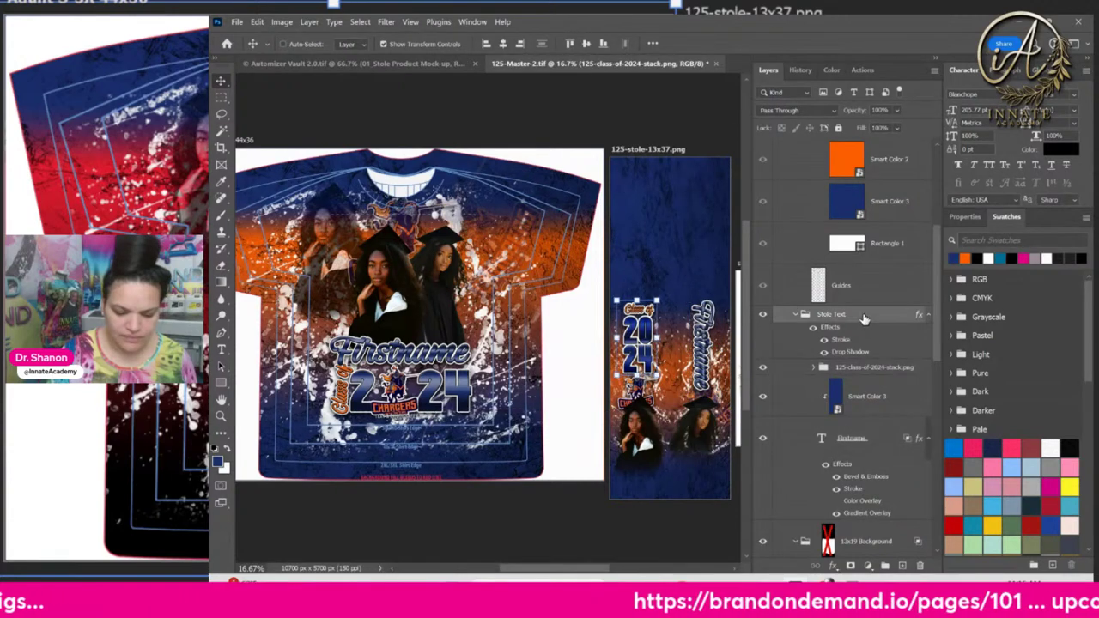
click(763, 314)
click(813, 329)
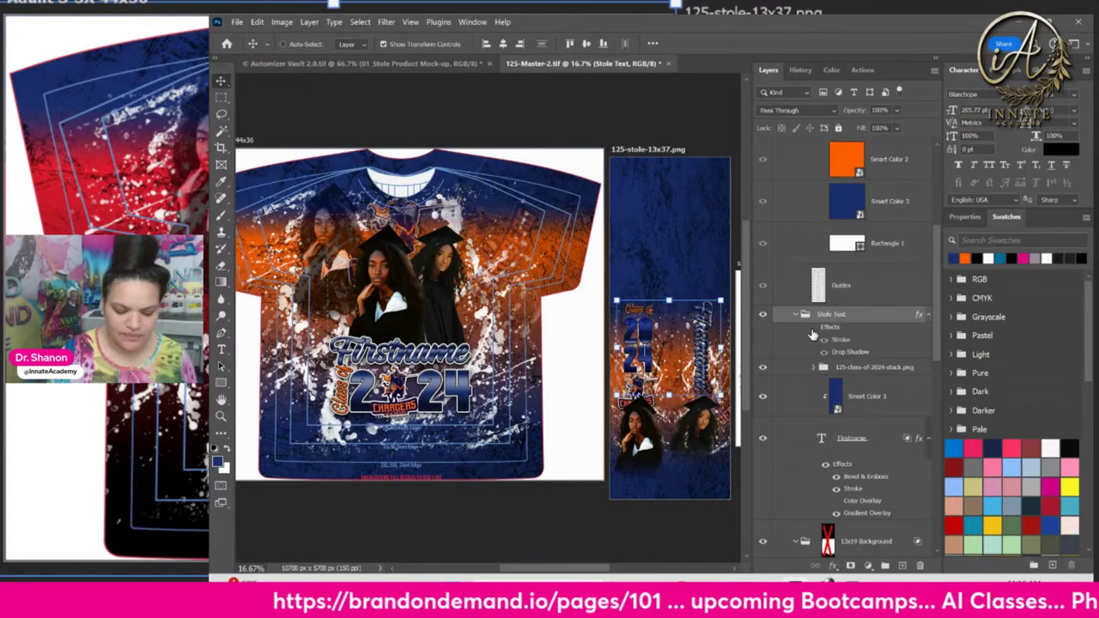
click(813, 329)
Copy the Stole Text layer style, clear it, and paste it onto 125-class-of-2024-stack.png
right_click(890, 320)
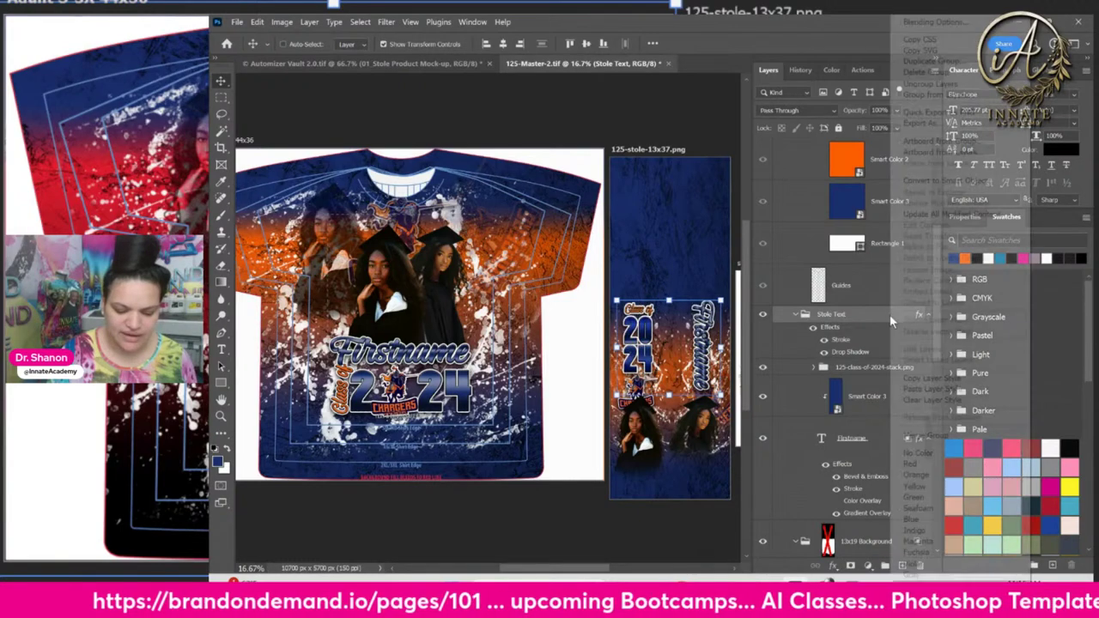
click(922, 377)
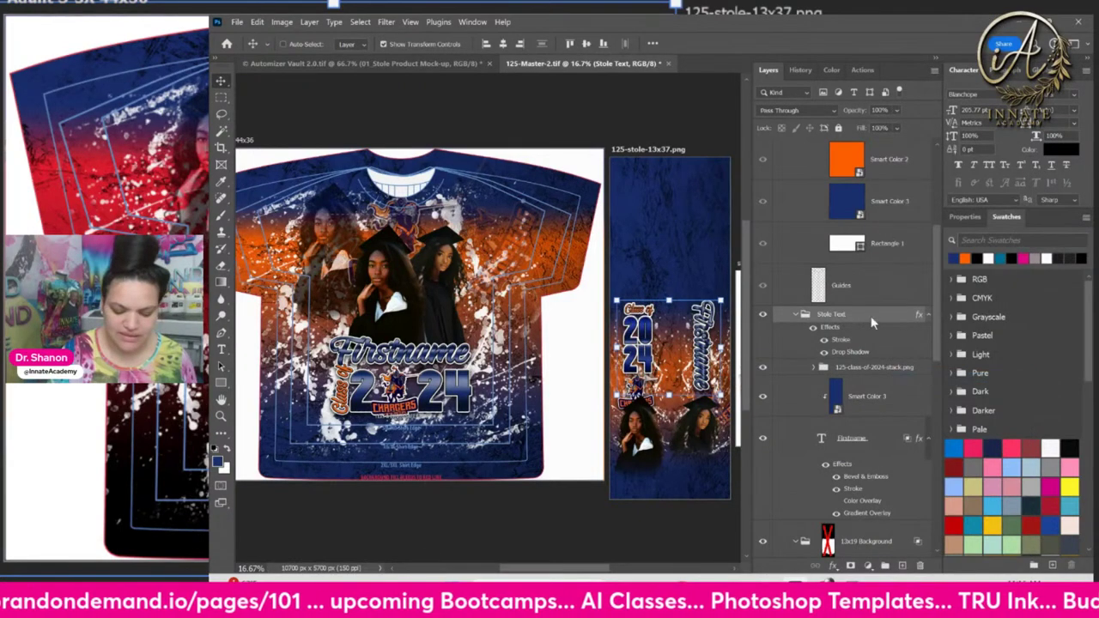
right_click(871, 316)
click(912, 400)
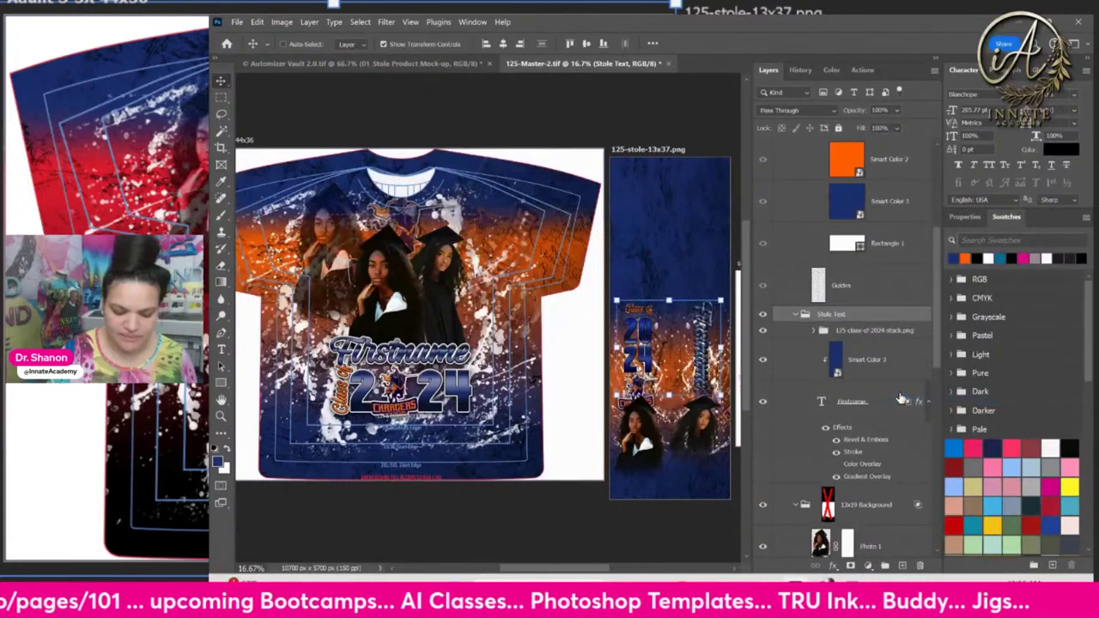
click(868, 334)
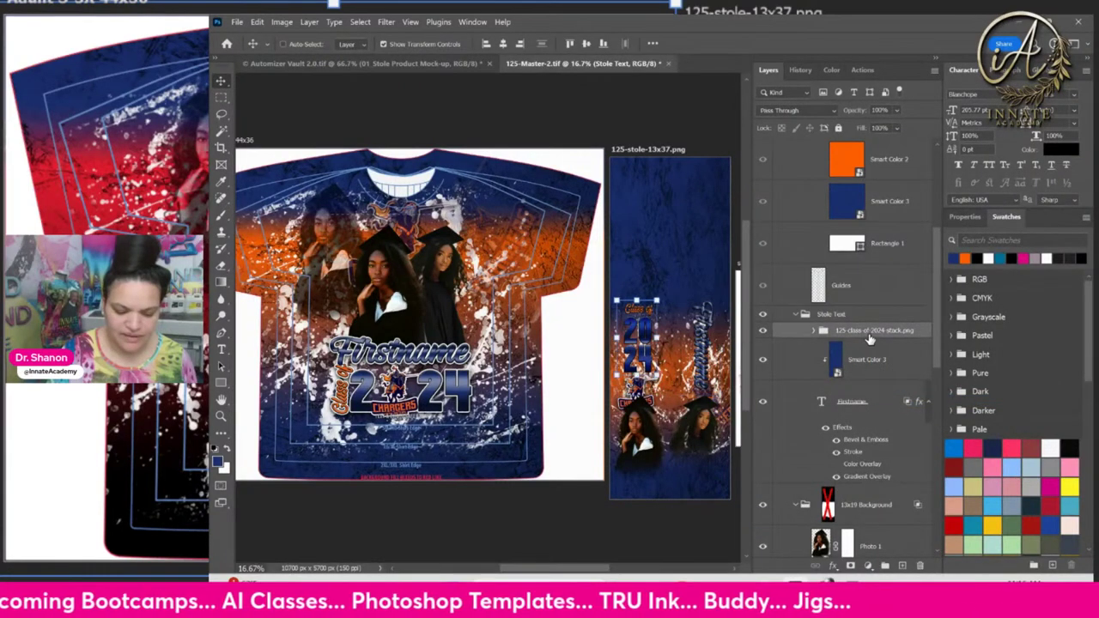
right_click(869, 335)
click(893, 392)
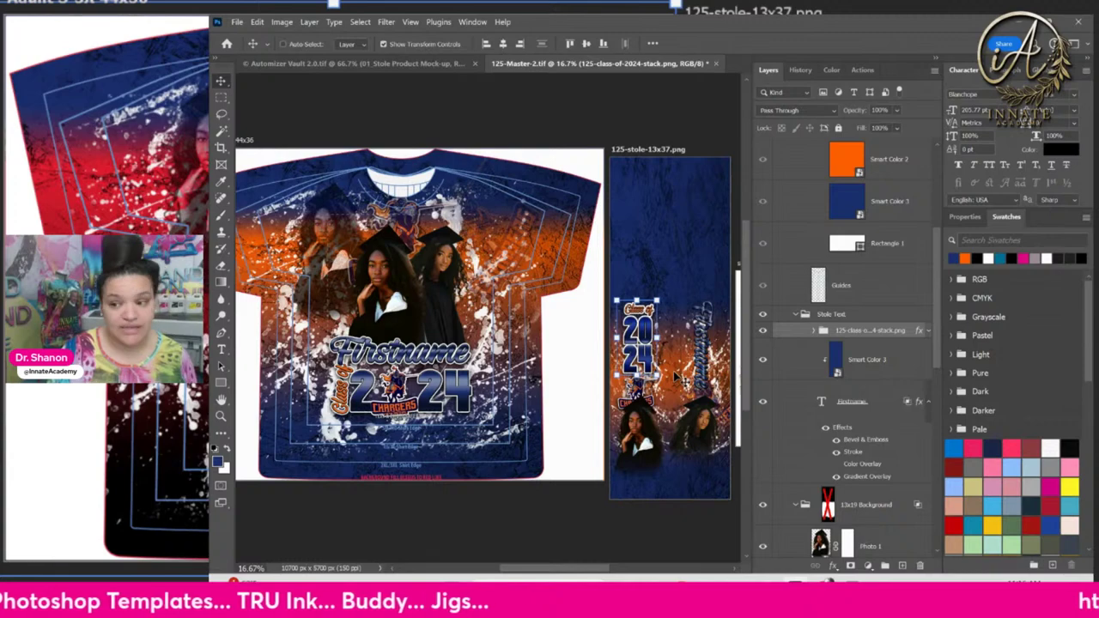
Turn on File > Generate > Image Assets
click(236, 22)
mouse_move(258, 251)
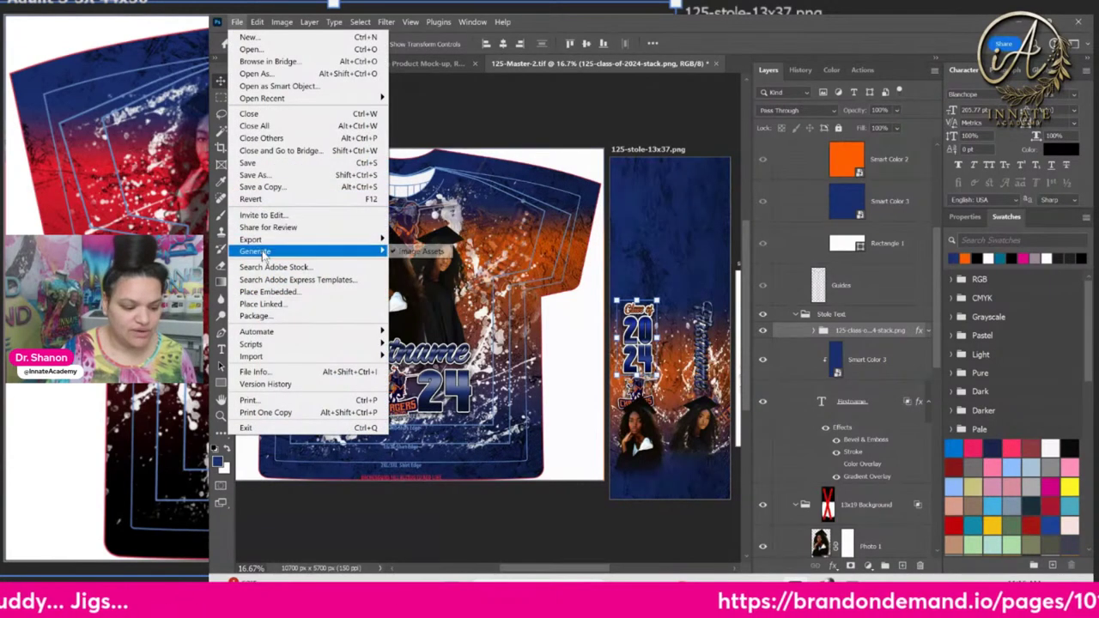
click(416, 251)
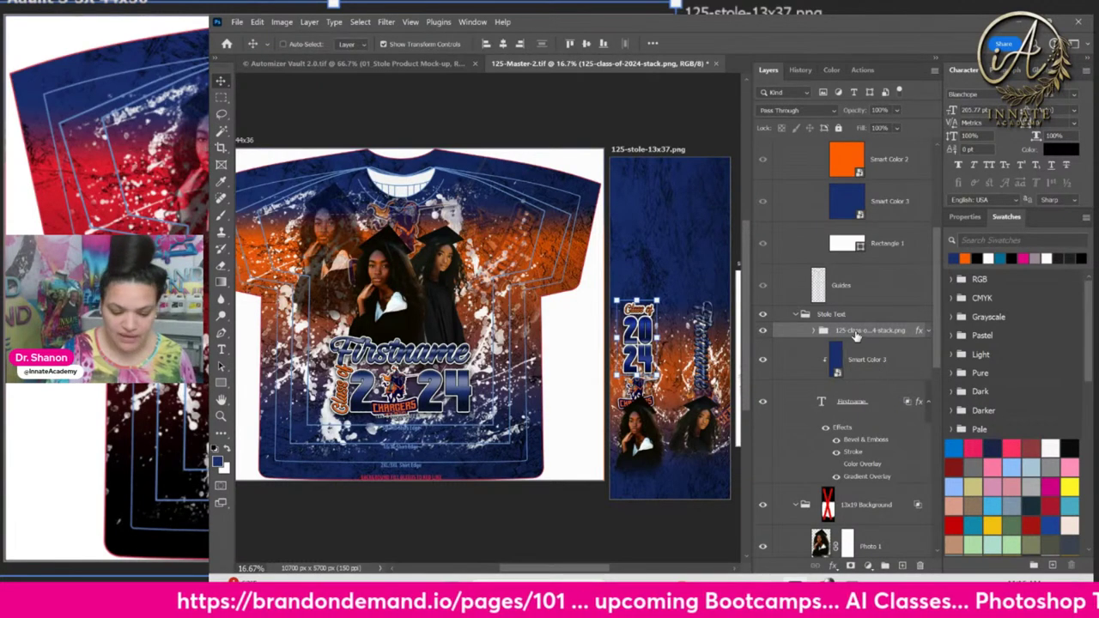
Group the stole's Smart Color 3 and Firstname layers and name the group 'firstname'
right_click(702, 345)
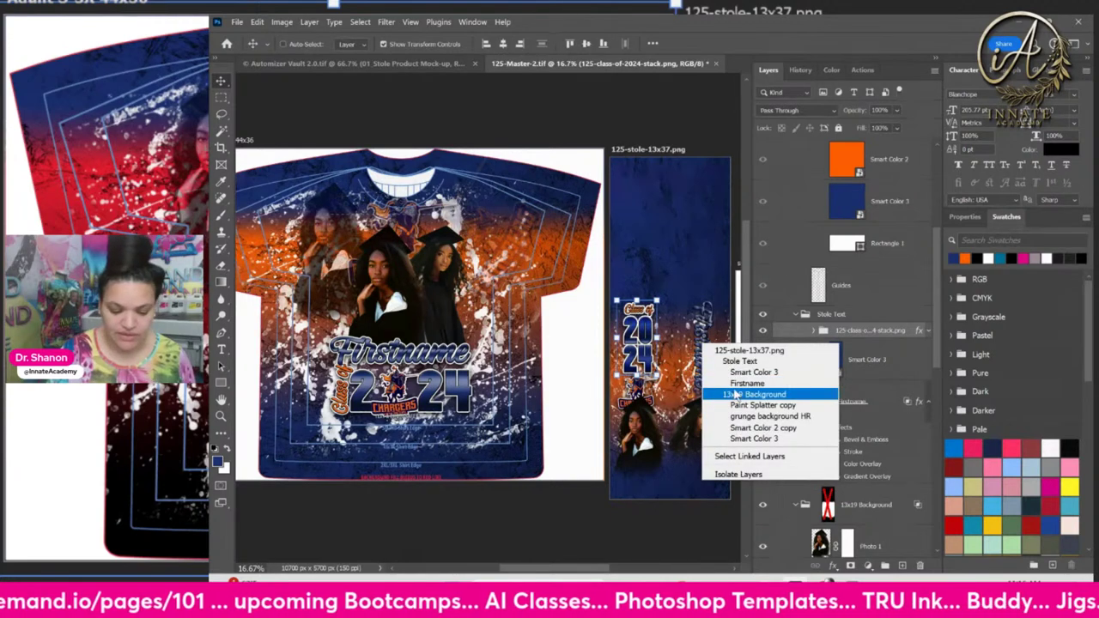
click(739, 383)
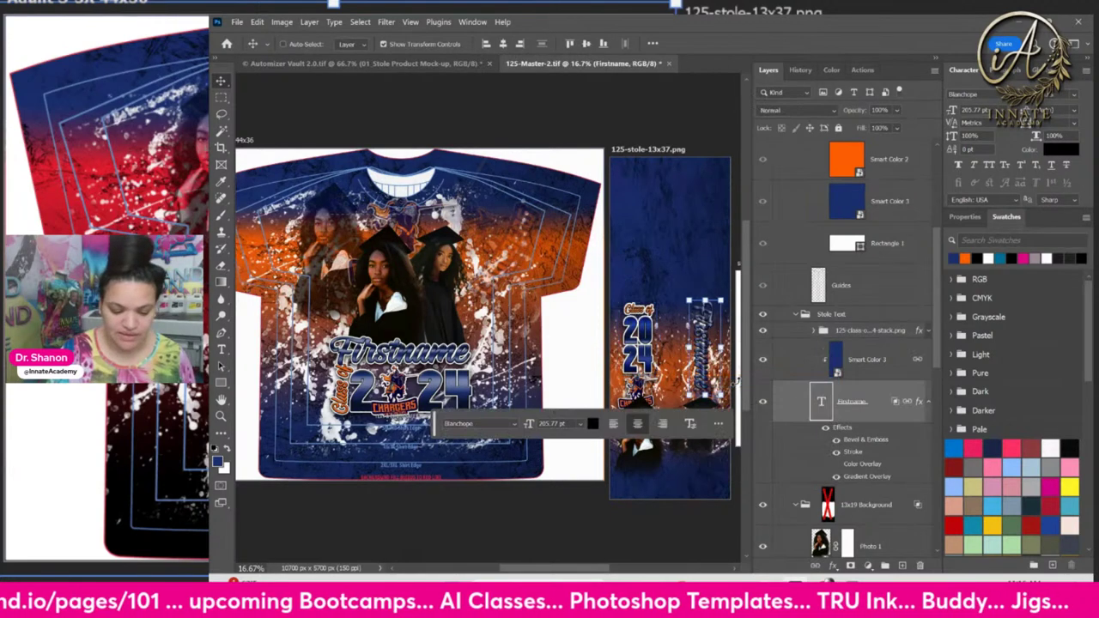
click(888, 371)
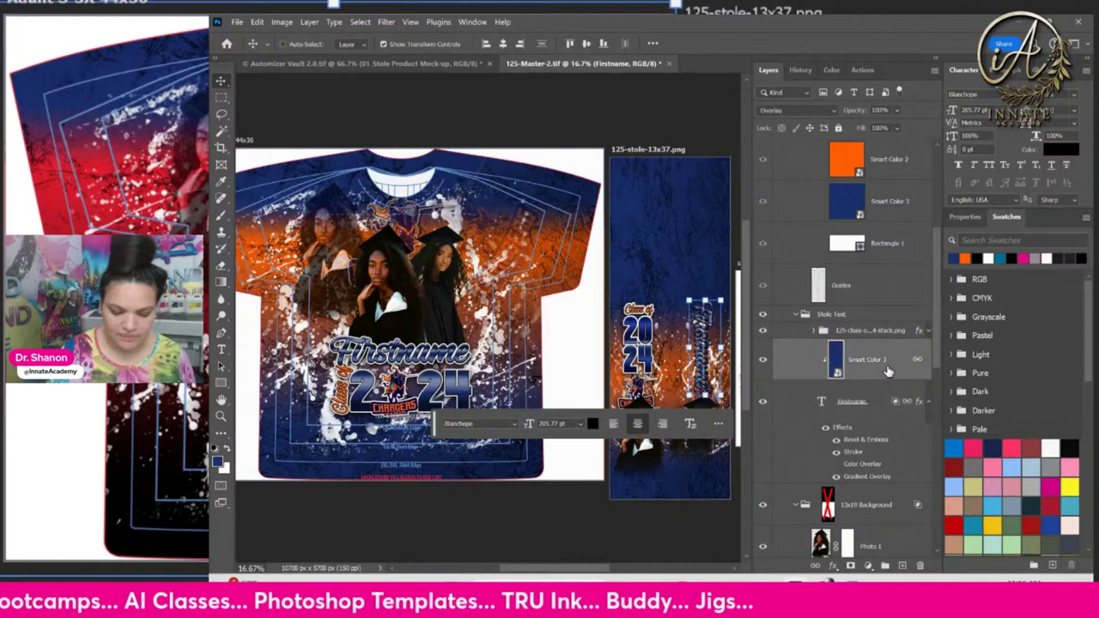
shift+click(883, 402)
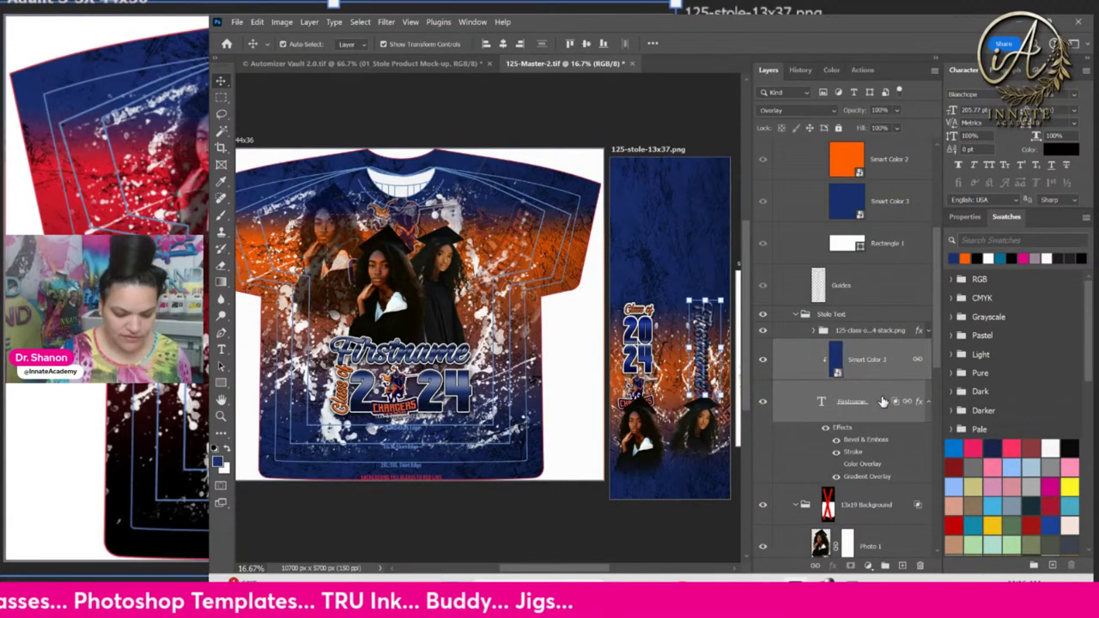
key(ctrl+g)
double_click(846, 346)
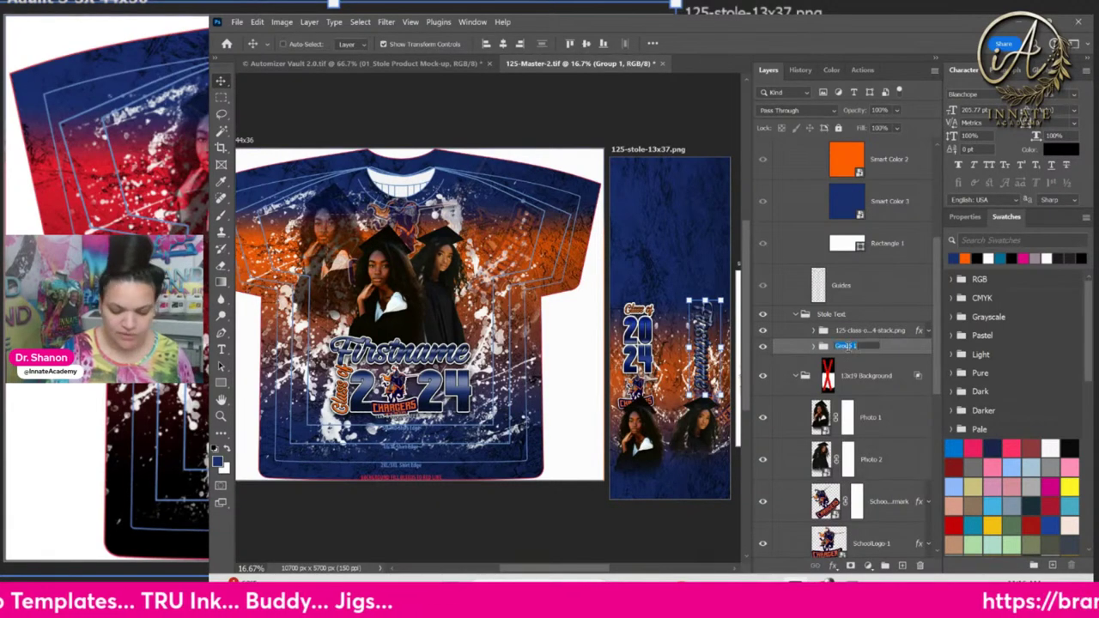
text(first)
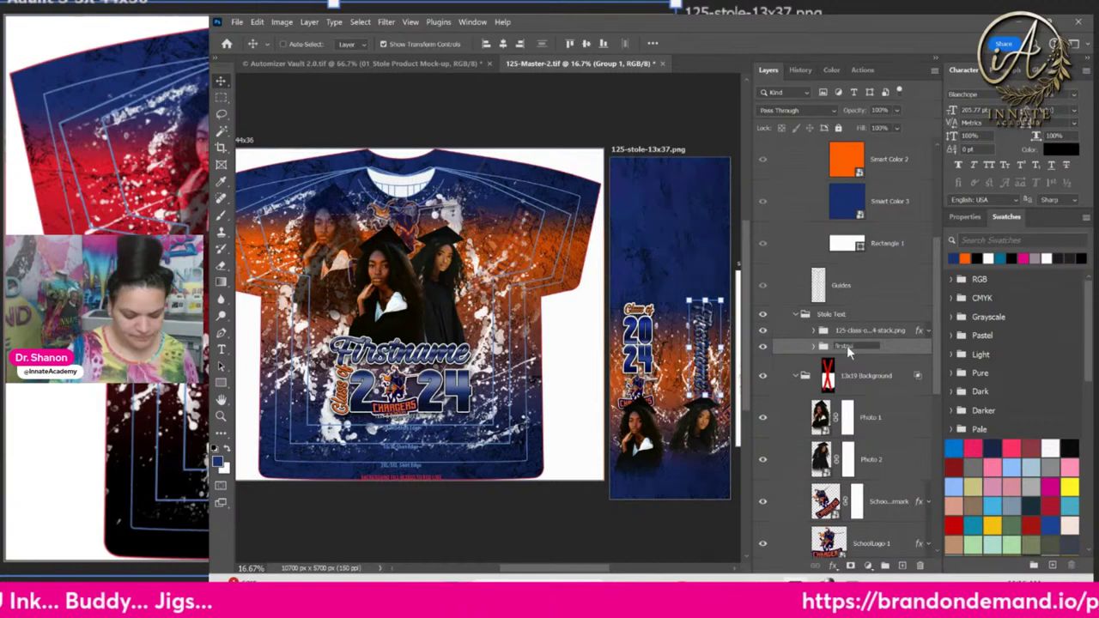
text(name)
key(Return)
Paste the copied stroke style onto the firstname group and extend its name to firstname-vertical.png
right_click(847, 345)
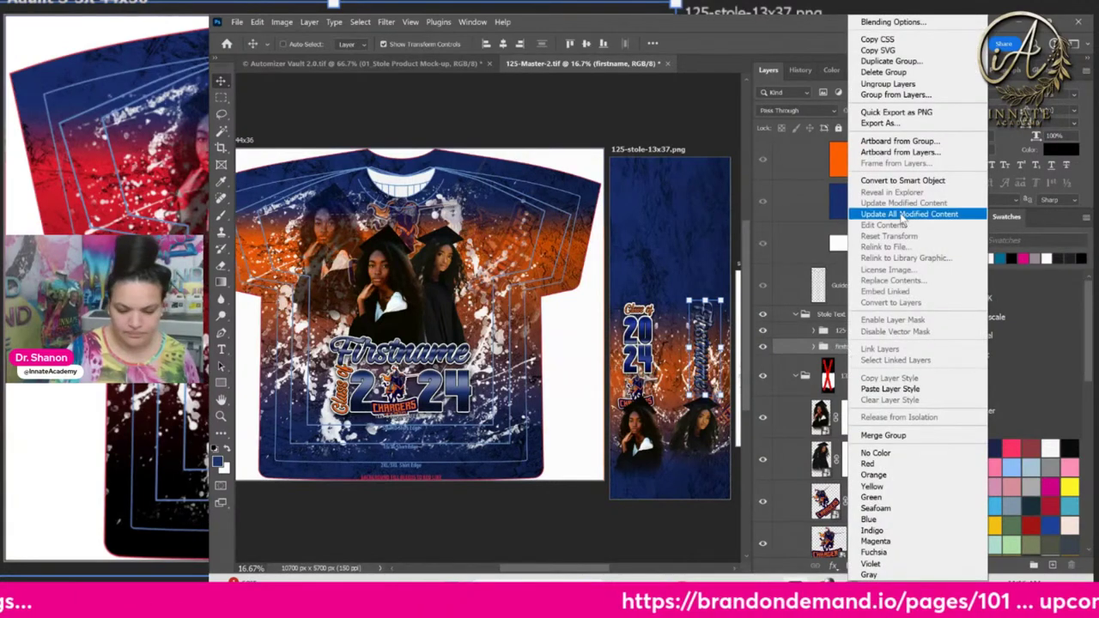
click(888, 390)
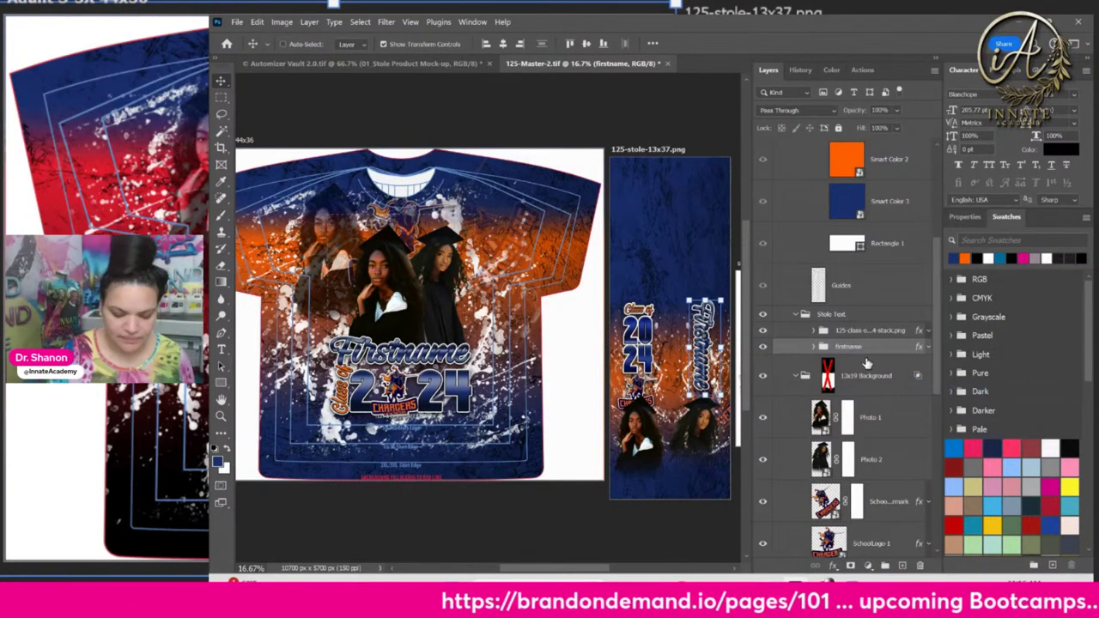
double_click(852, 346)
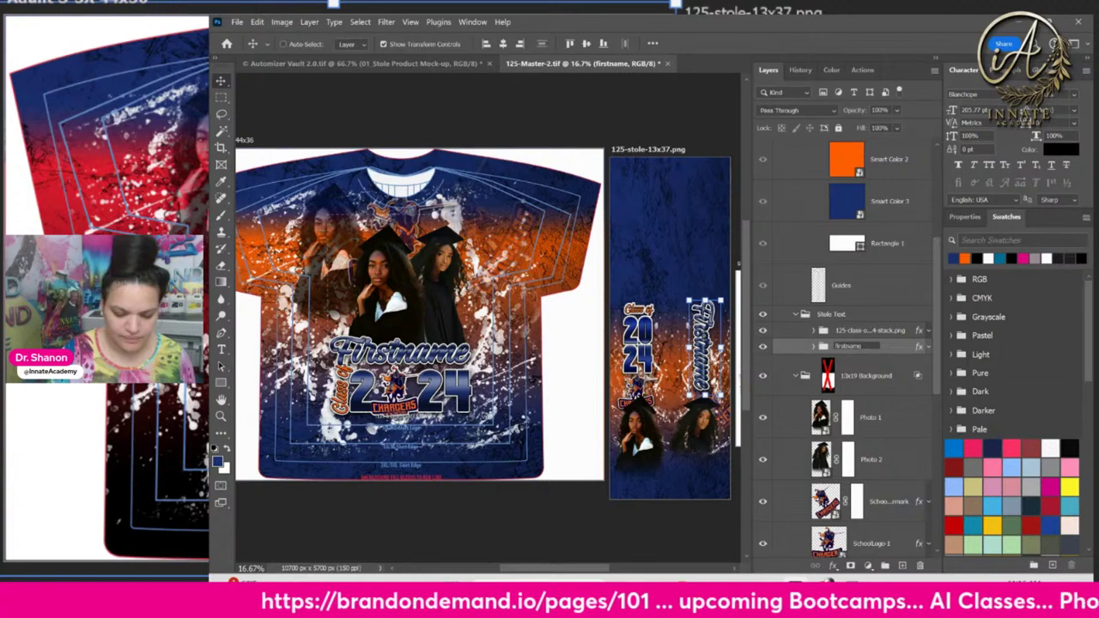
click(867, 346)
text(-Strk)
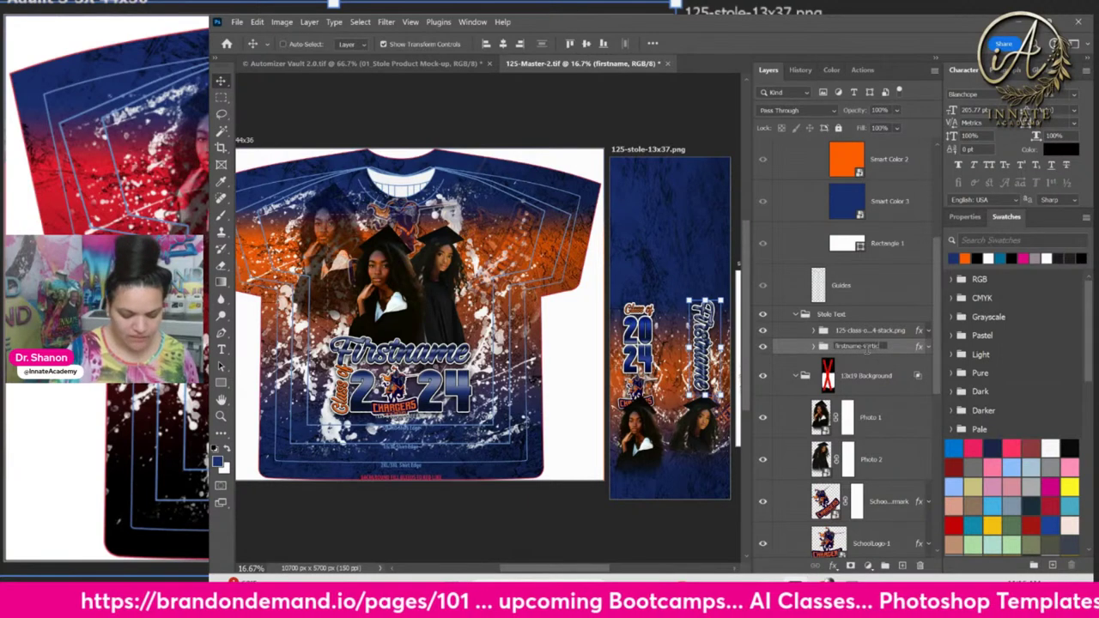
text(g)
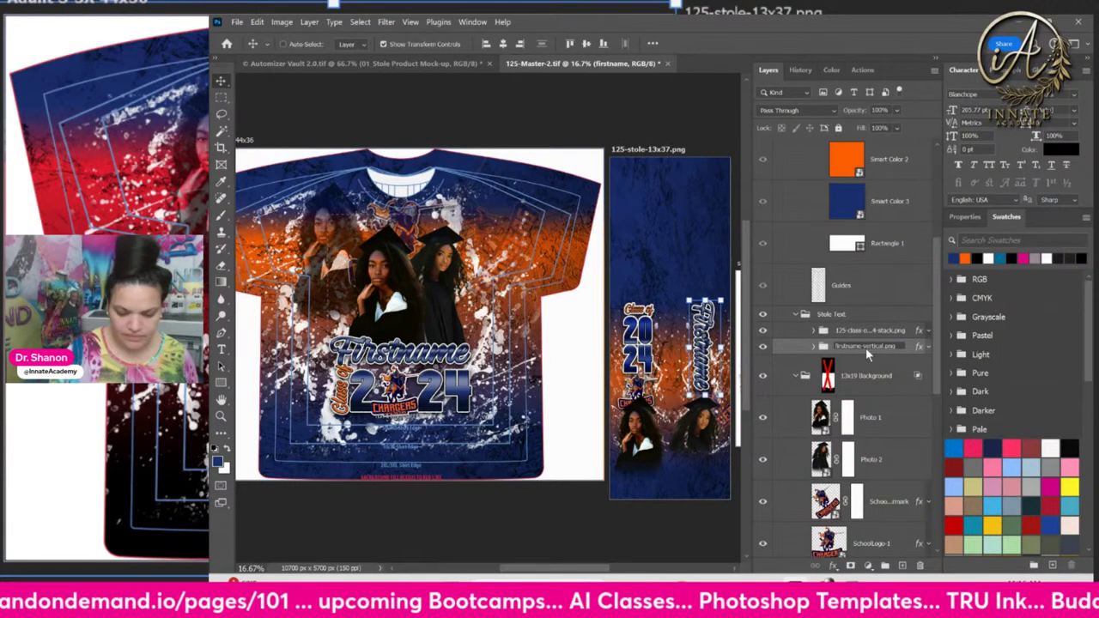
key(Return)
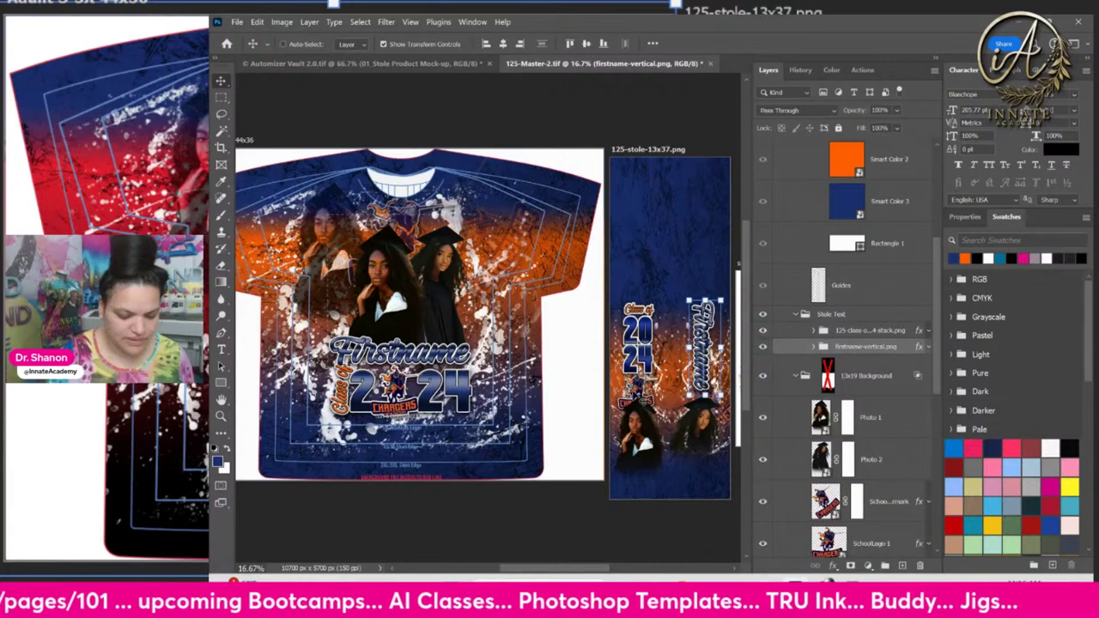
Pick the SchoolLogo-1 layer and the shirt's firstname text, then select the 125-text0.png group
right_click(639, 386)
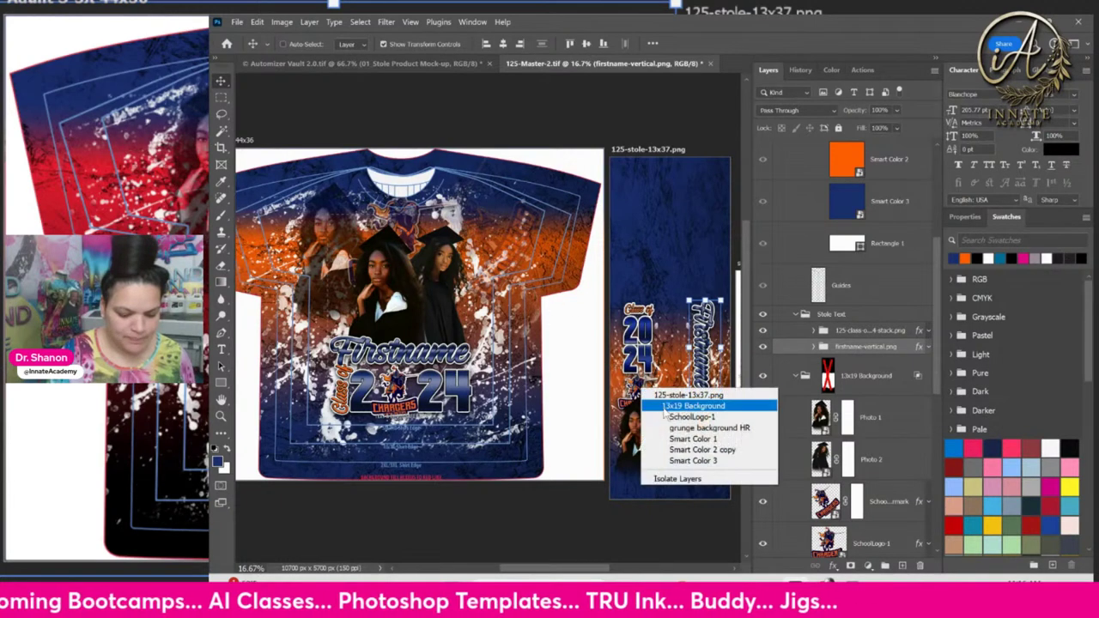
click(675, 421)
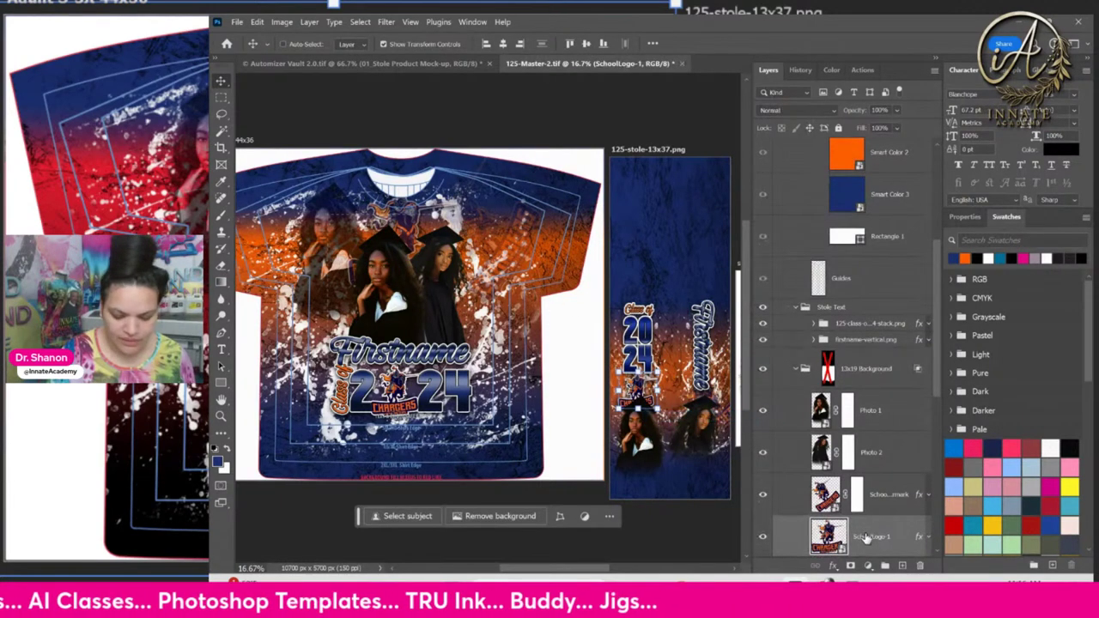
scroll(868, 539, down, 1)
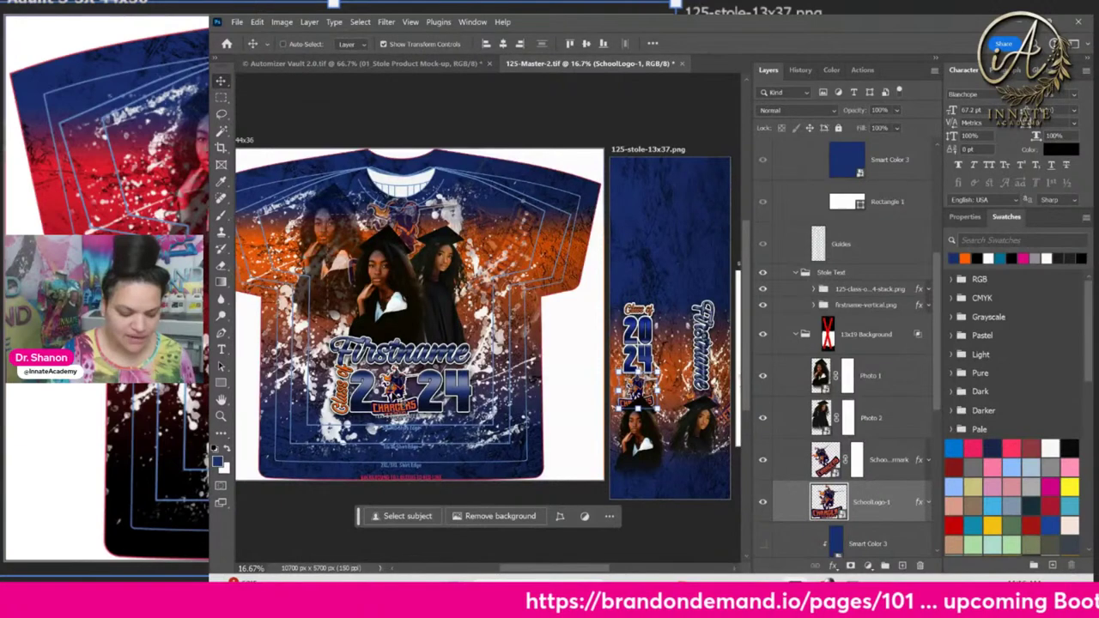
right_click(413, 352)
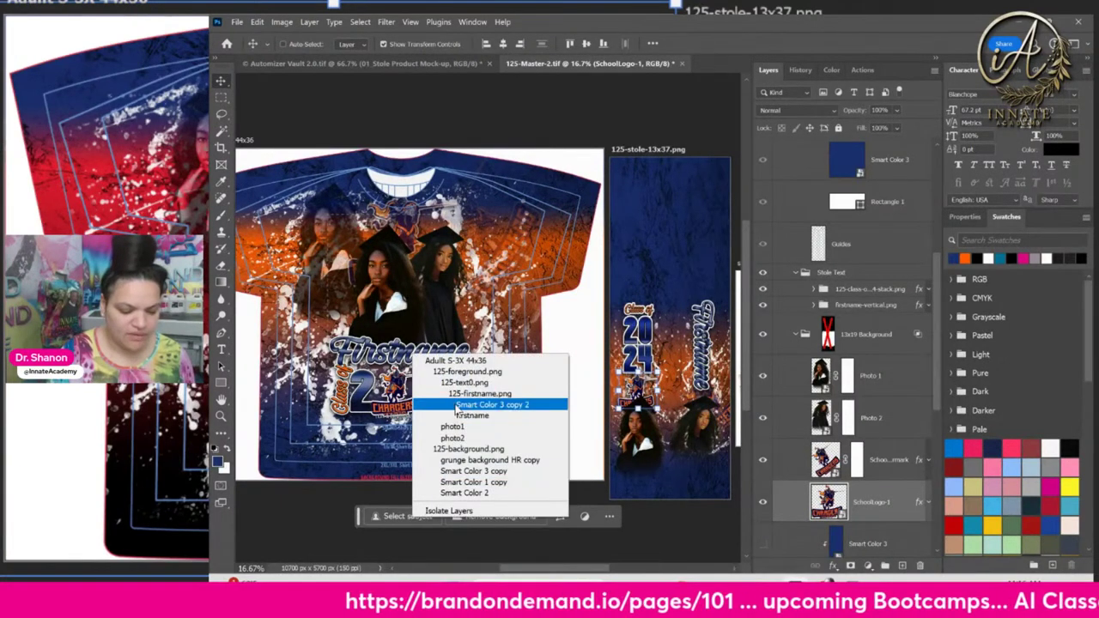
click(515, 413)
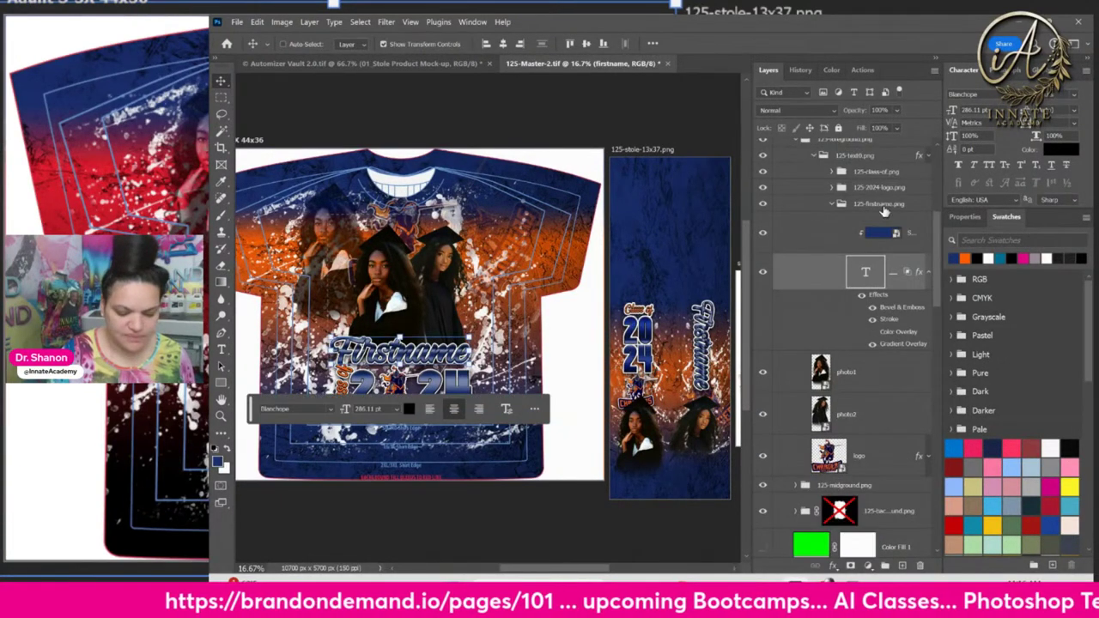
click(880, 203)
click(885, 159)
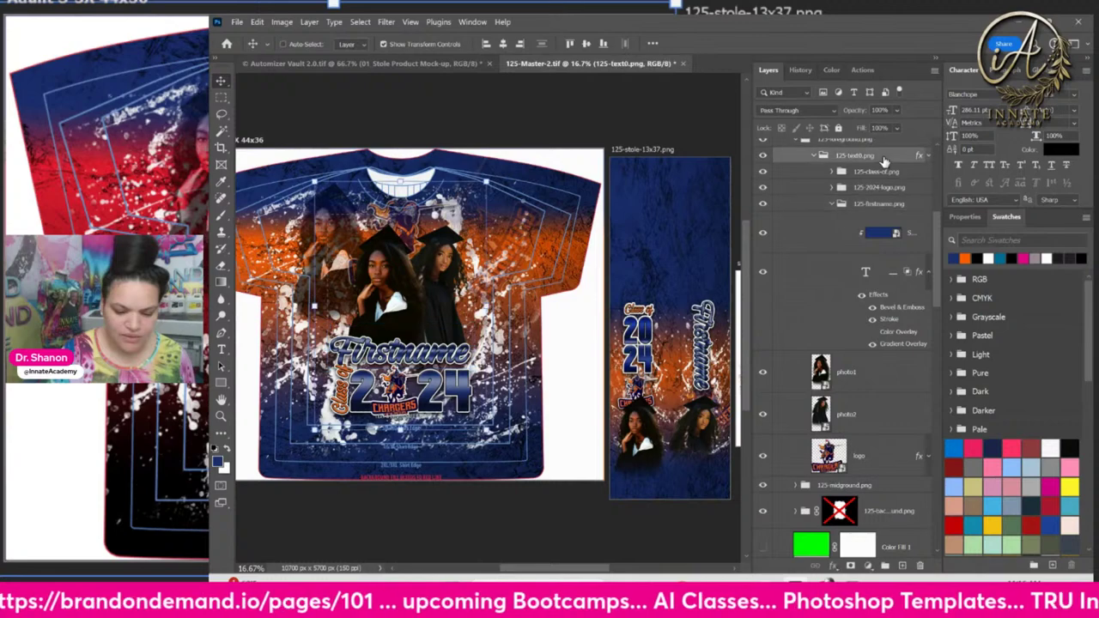
Copy the 125-text0.png group's style and paste it onto the text group and 125-class-of.png
right_click(884, 159)
click(924, 379)
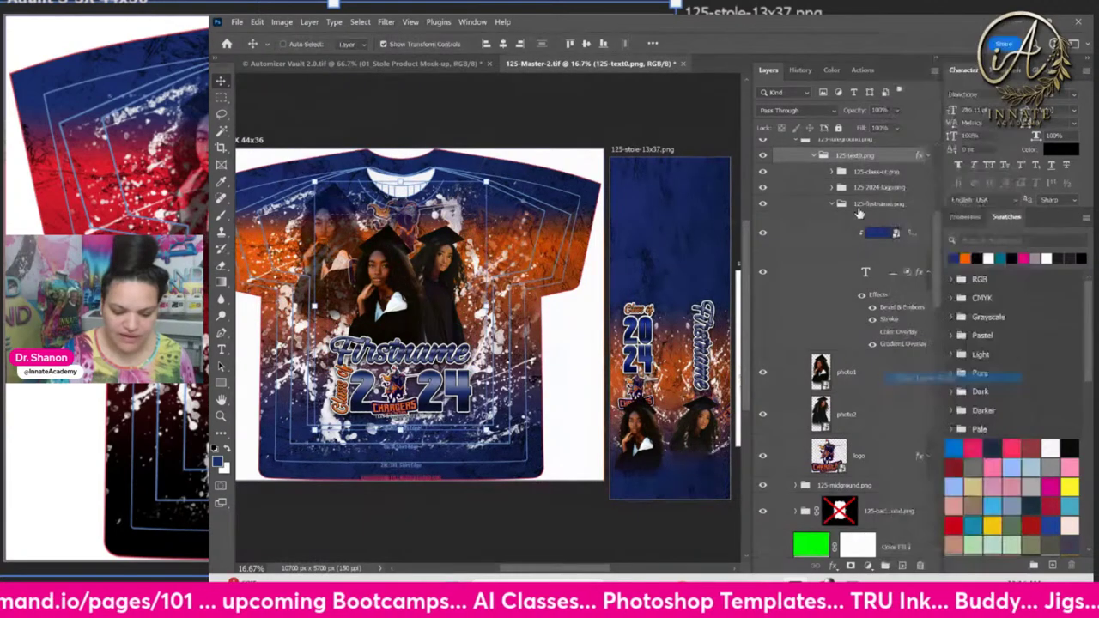
right_click(881, 377)
click(924, 390)
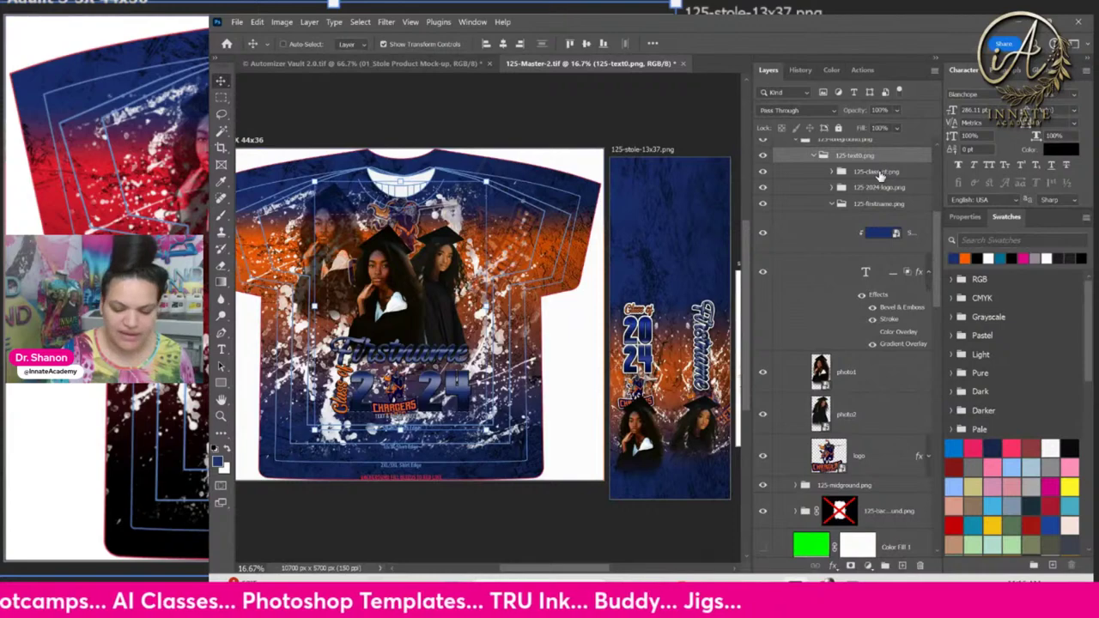
click(884, 172)
right_click(885, 172)
click(917, 391)
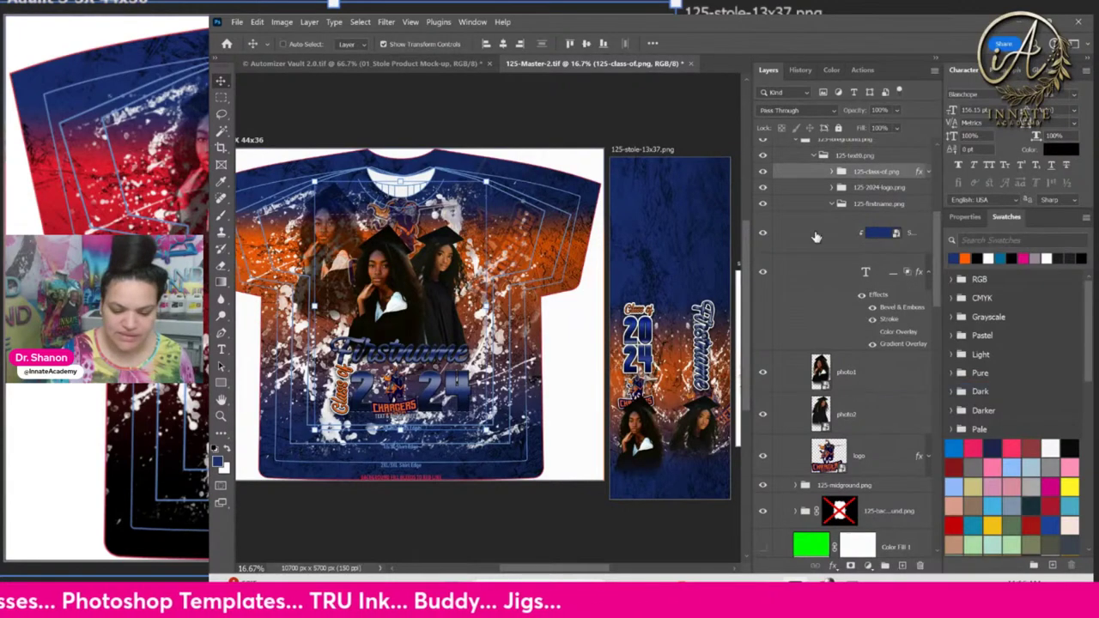
Paste the same style onto 125-2024-logo.png and 125-firstname.png, then collapse the firstname group
click(874, 189)
right_click(874, 191)
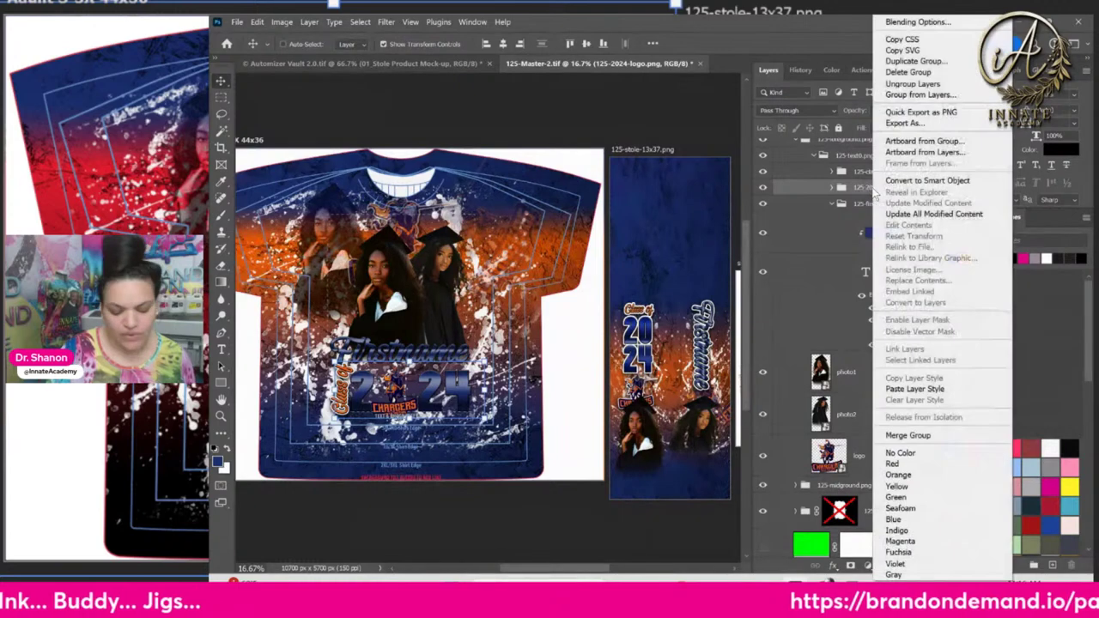
click(941, 391)
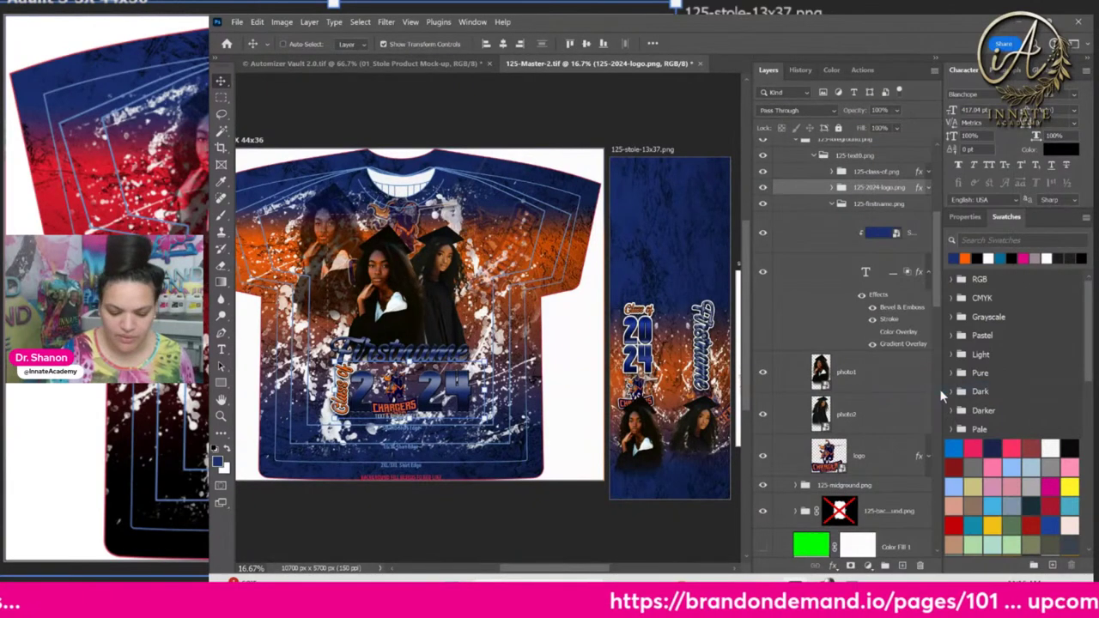
right_click(889, 203)
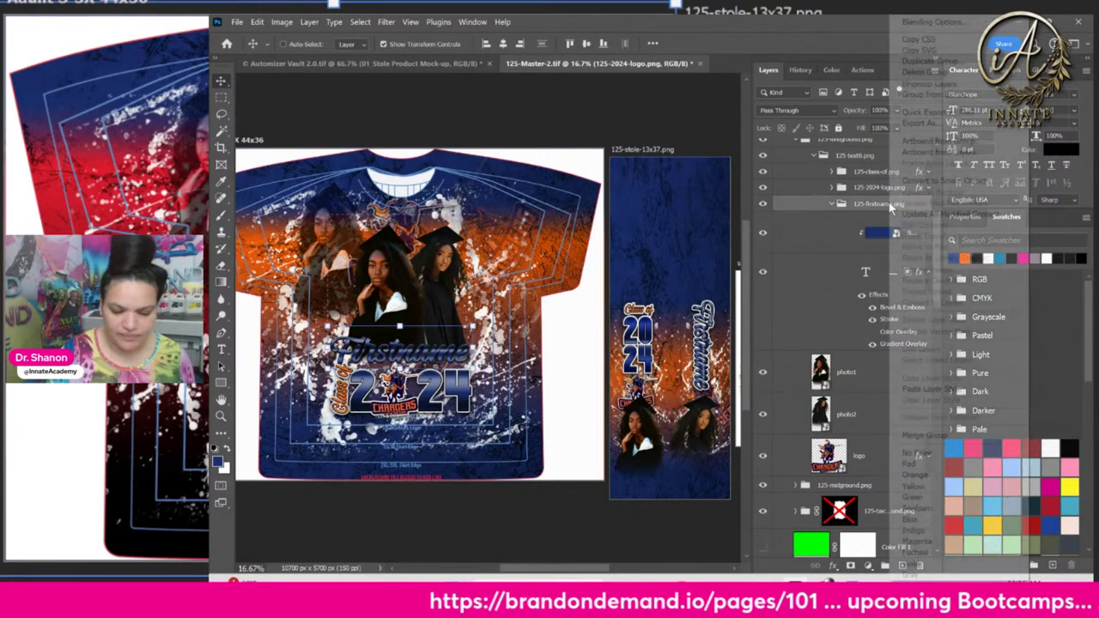
click(932, 391)
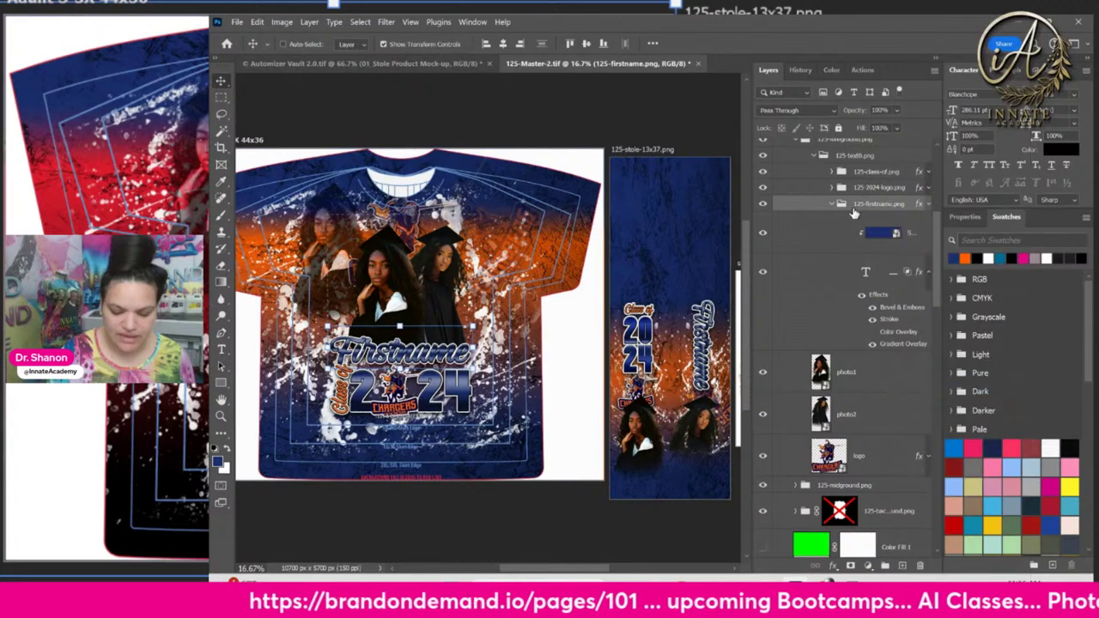
click(831, 206)
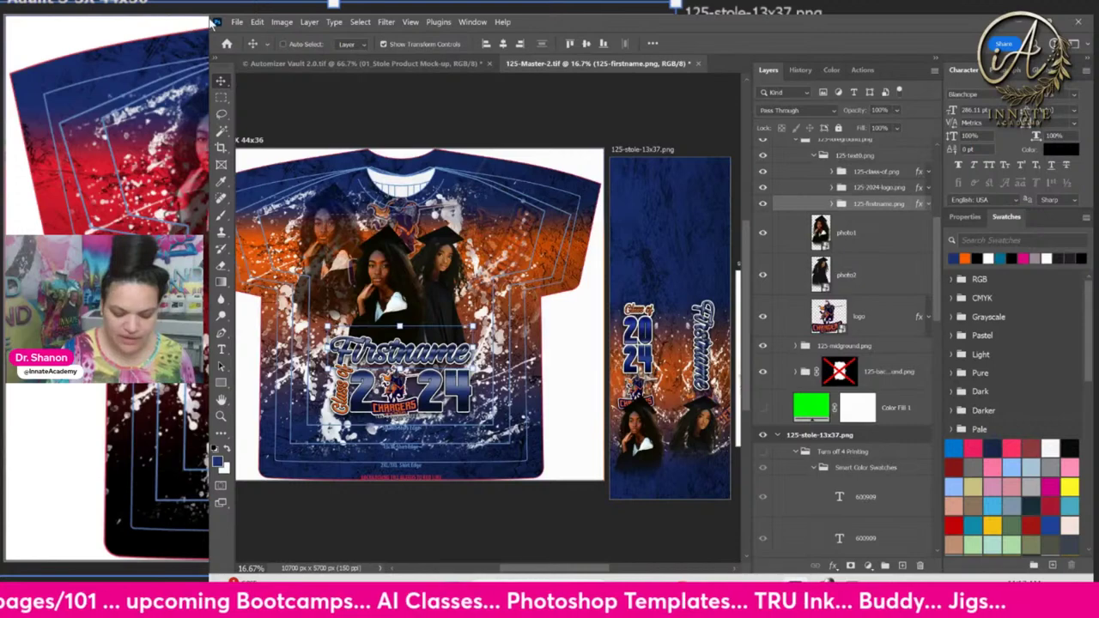
Enable Generate > Image Assets from the File menu, then Alt+Tab to the 125-Master-2-assets folder
click(239, 22)
mouse_move(280, 254)
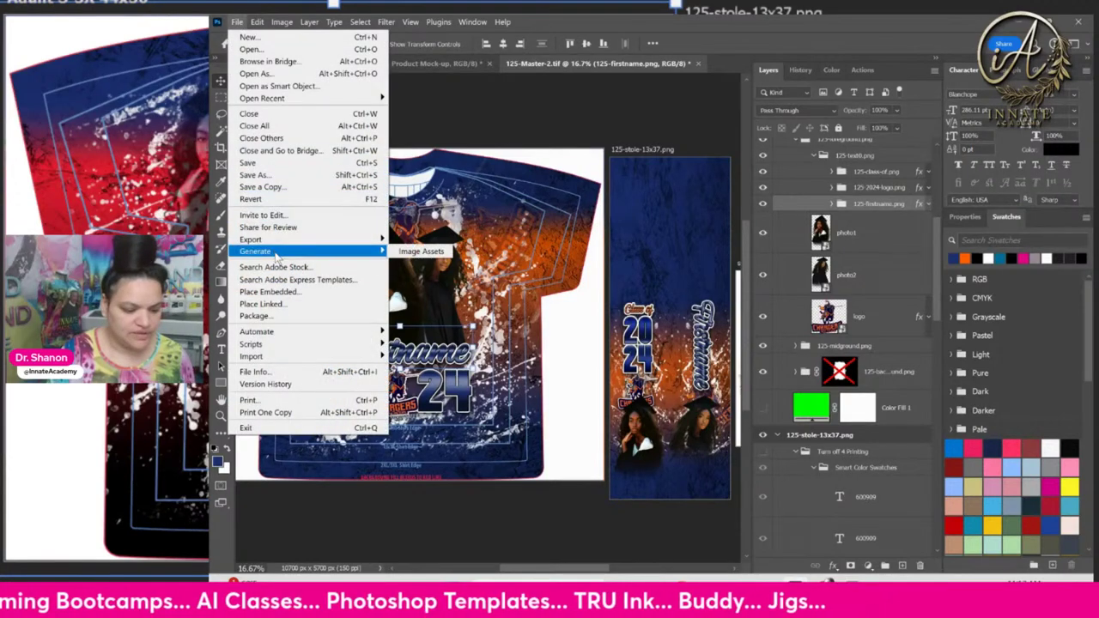
click(421, 252)
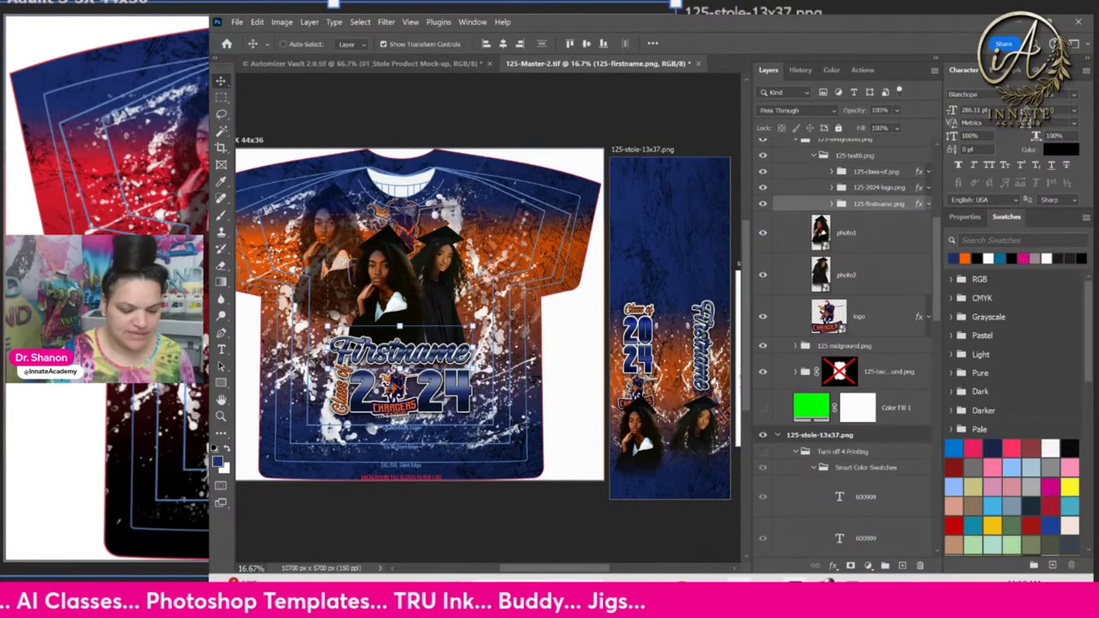
key(alt+Tab)
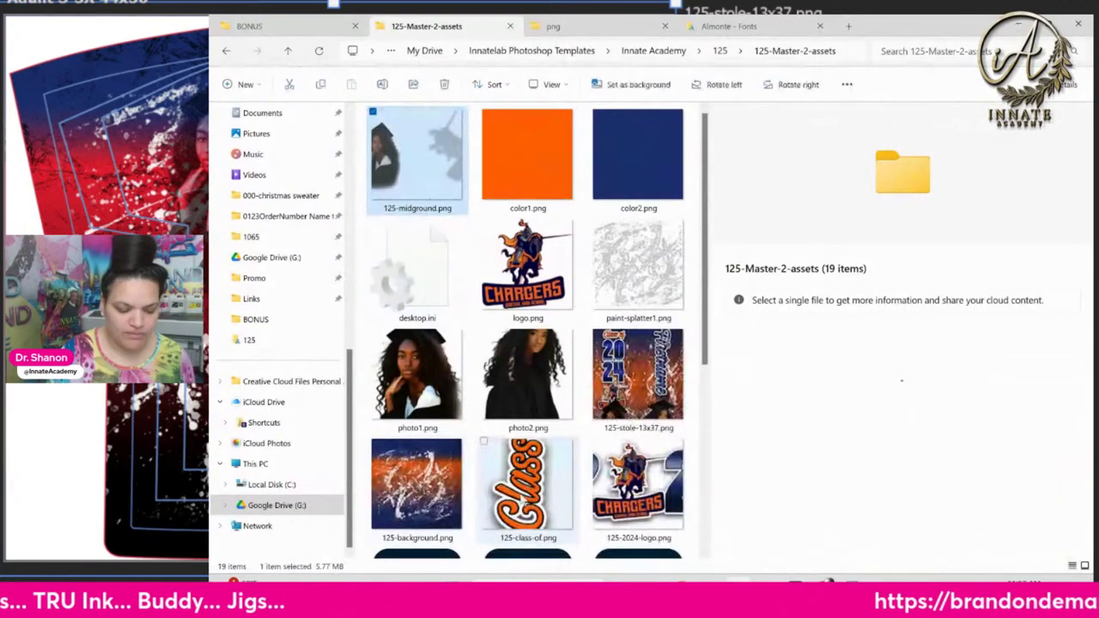
click(525, 490)
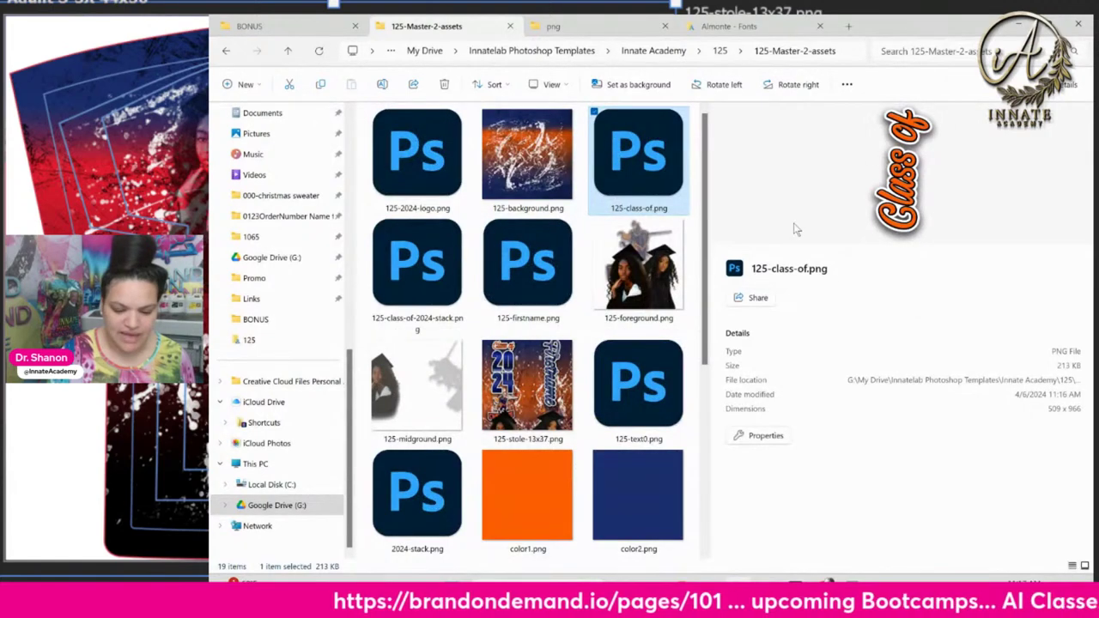
click(417, 269)
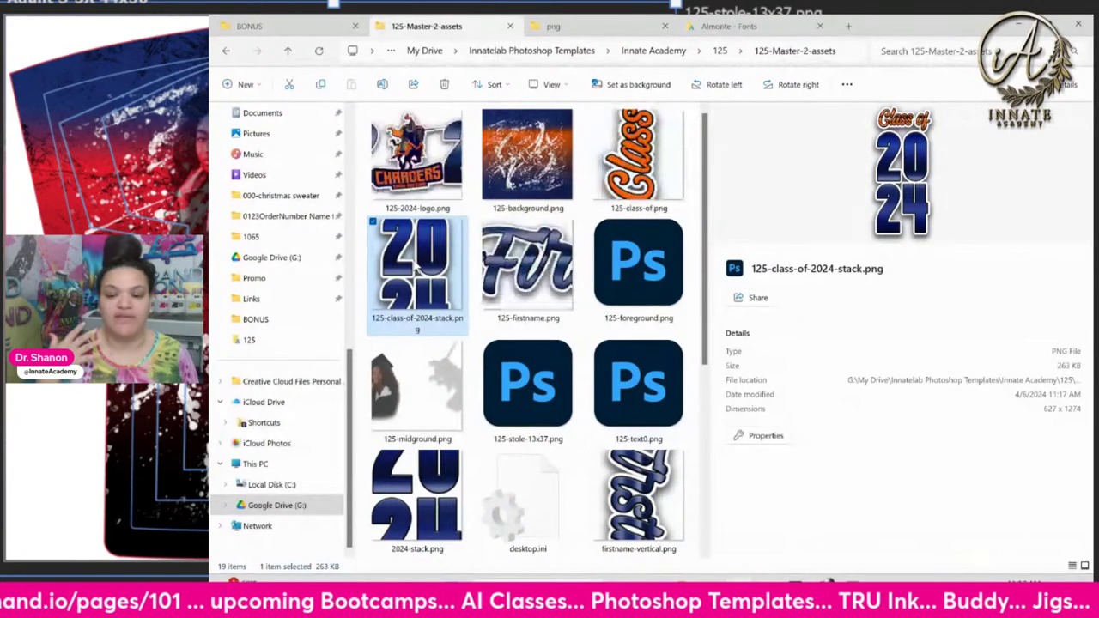
scroll(498, 361, down, 3)
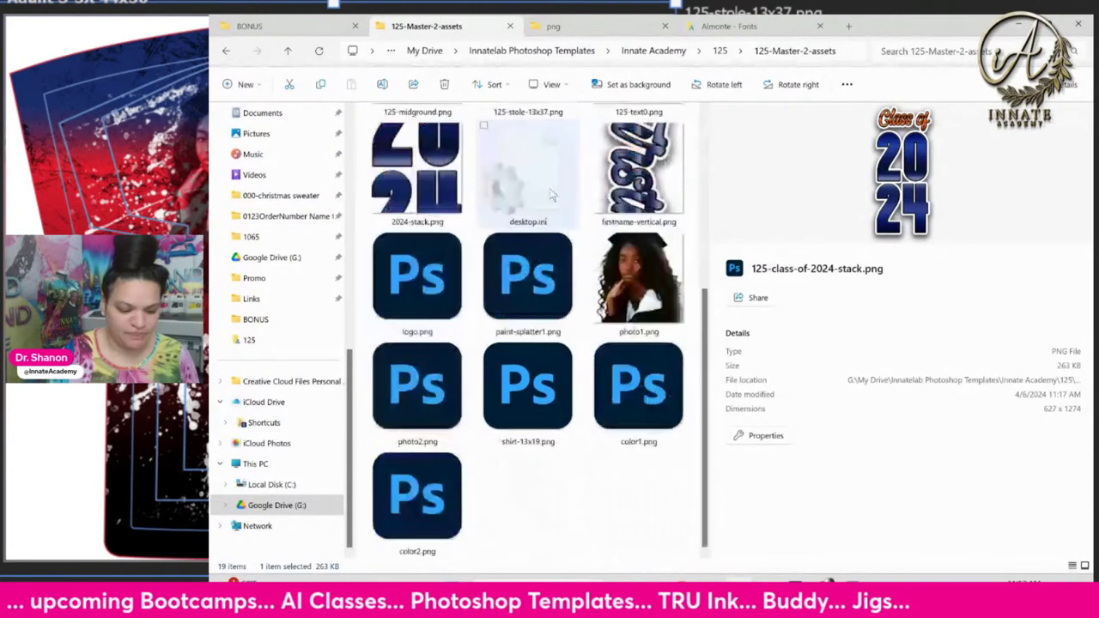
scroll(542, 443, up, 2)
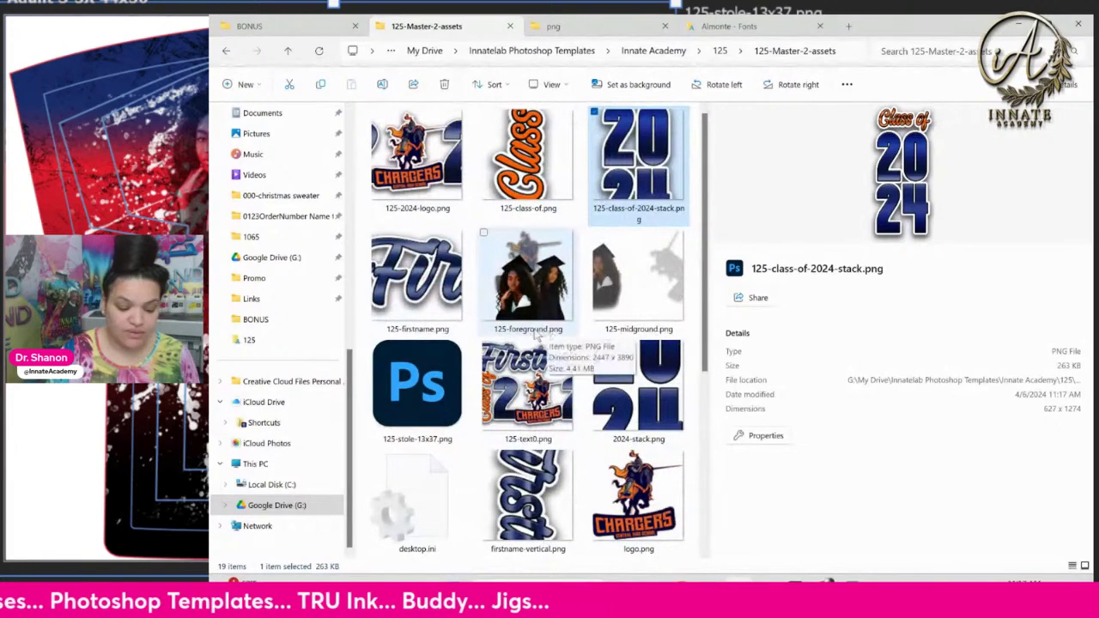
scroll(528, 339, down, 2)
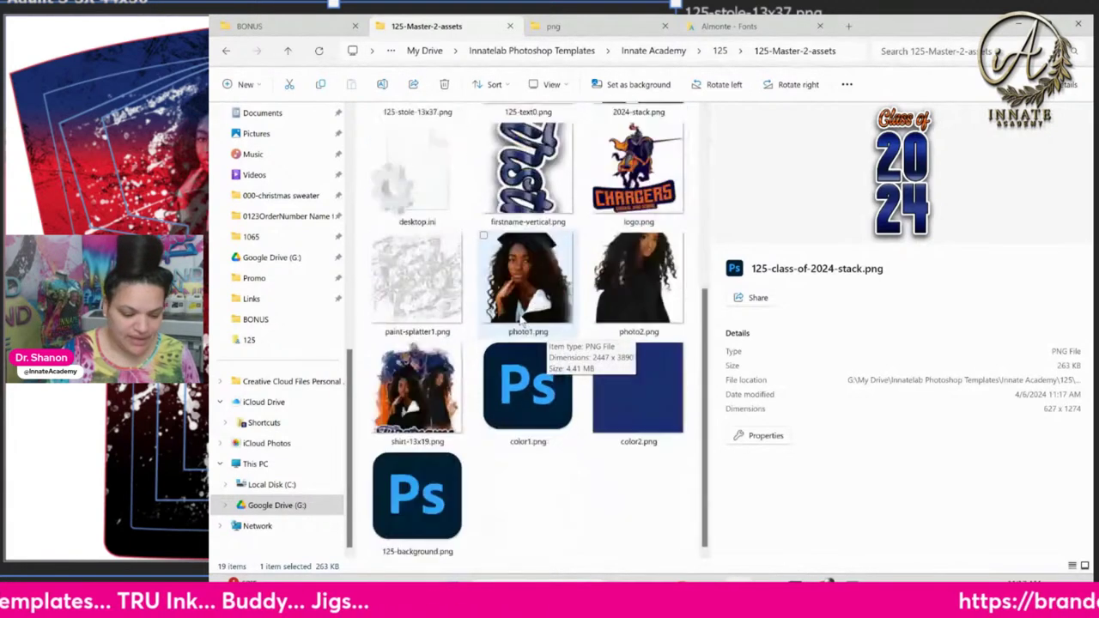
scroll(528, 339, up, 2)
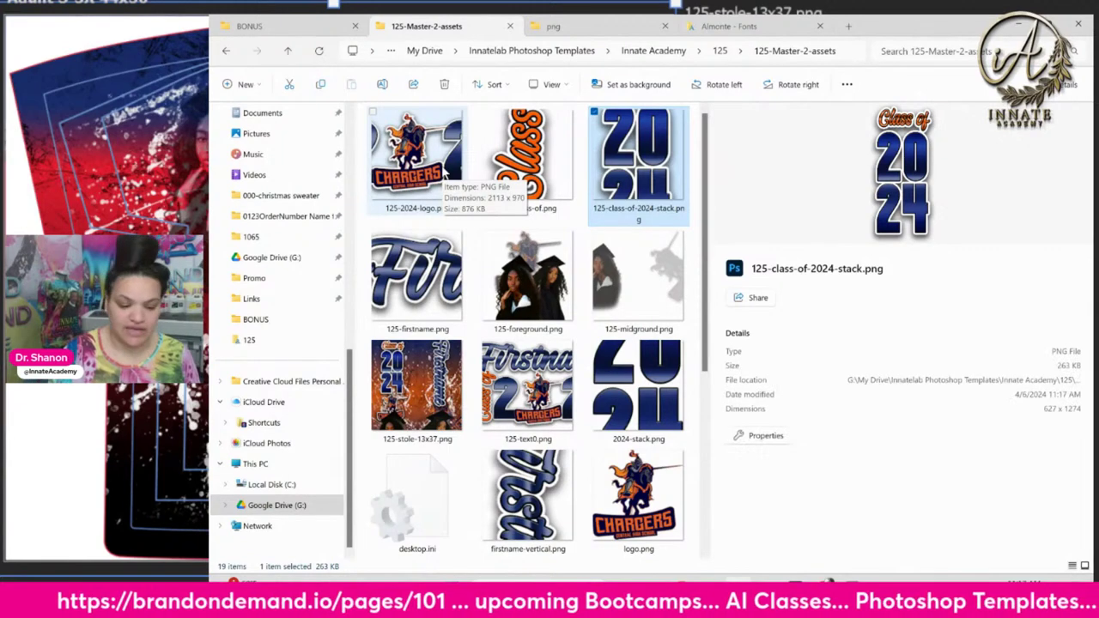
scroll(645, 305, down, 3)
scroll(483, 515, up, 3)
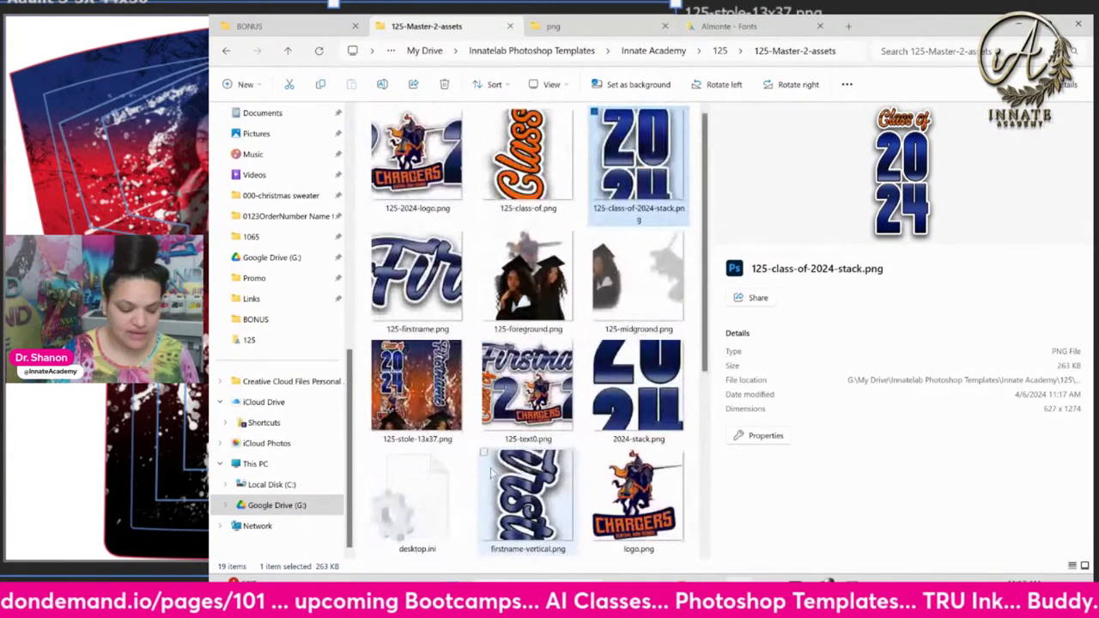
click(438, 155)
scroll(407, 155, down, 3)
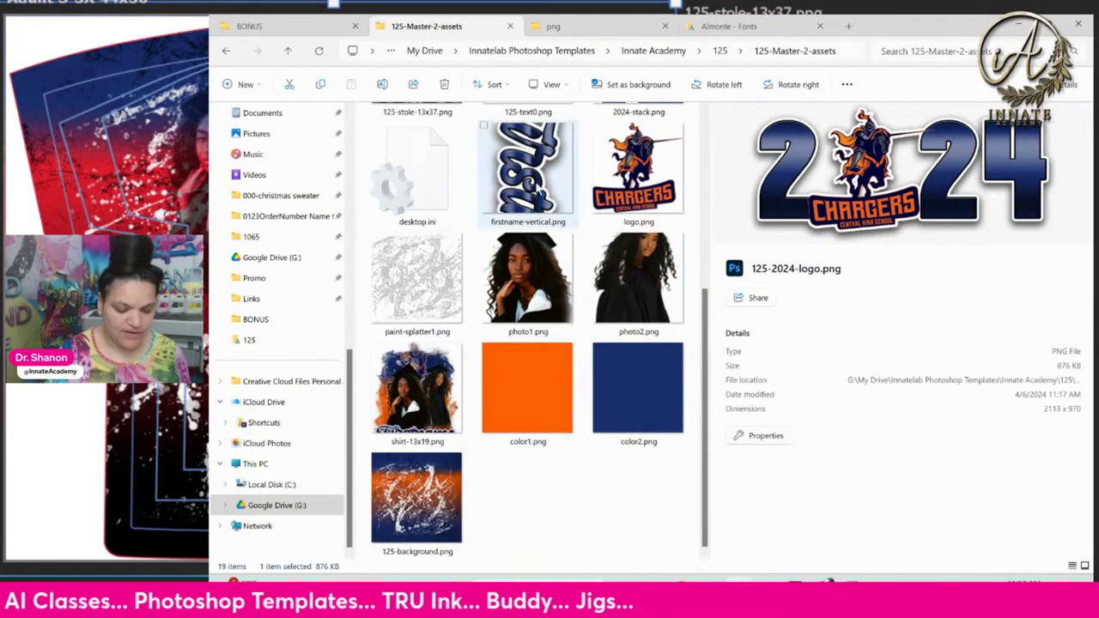
Copy all 19 asset files and create a new folder on the Desktop
key(ctrl+a)
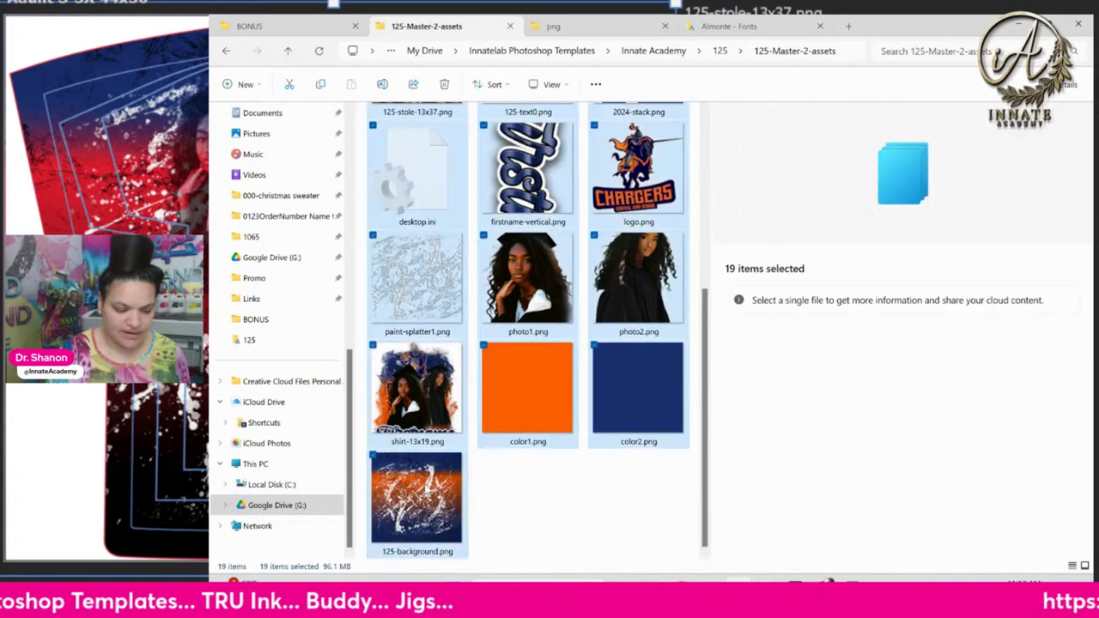
key(ctrl+c)
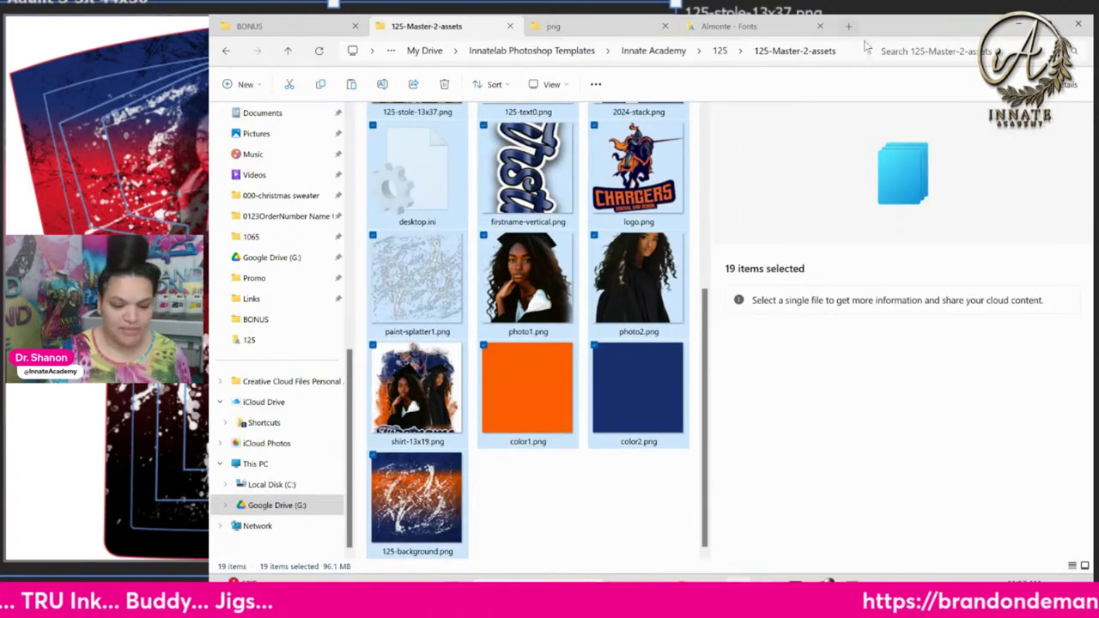
click(850, 28)
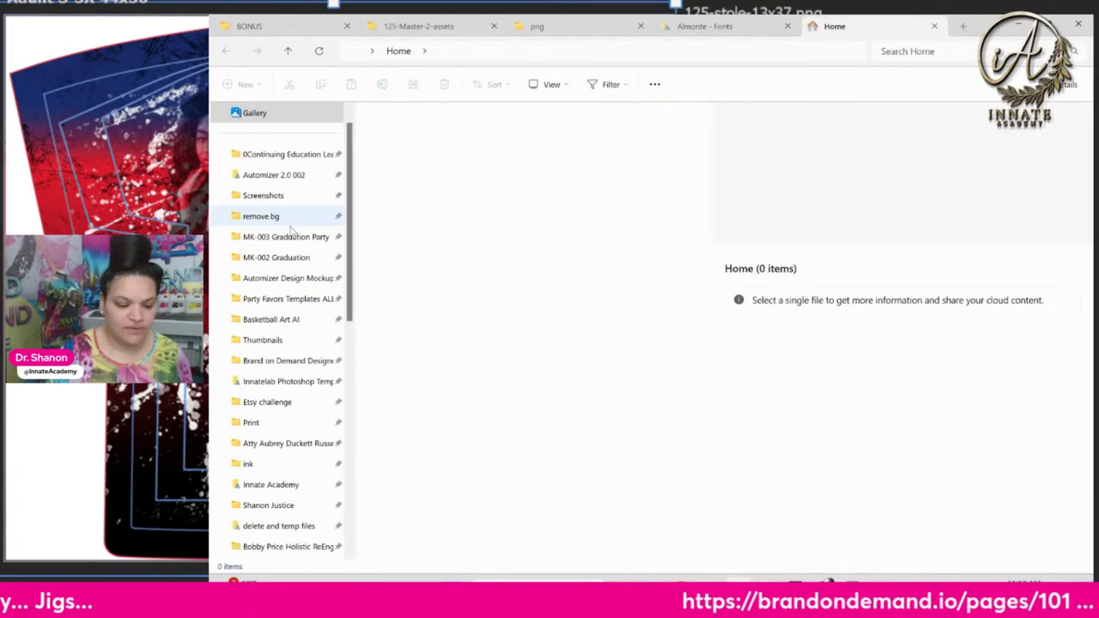
scroll(311, 380, down, 6)
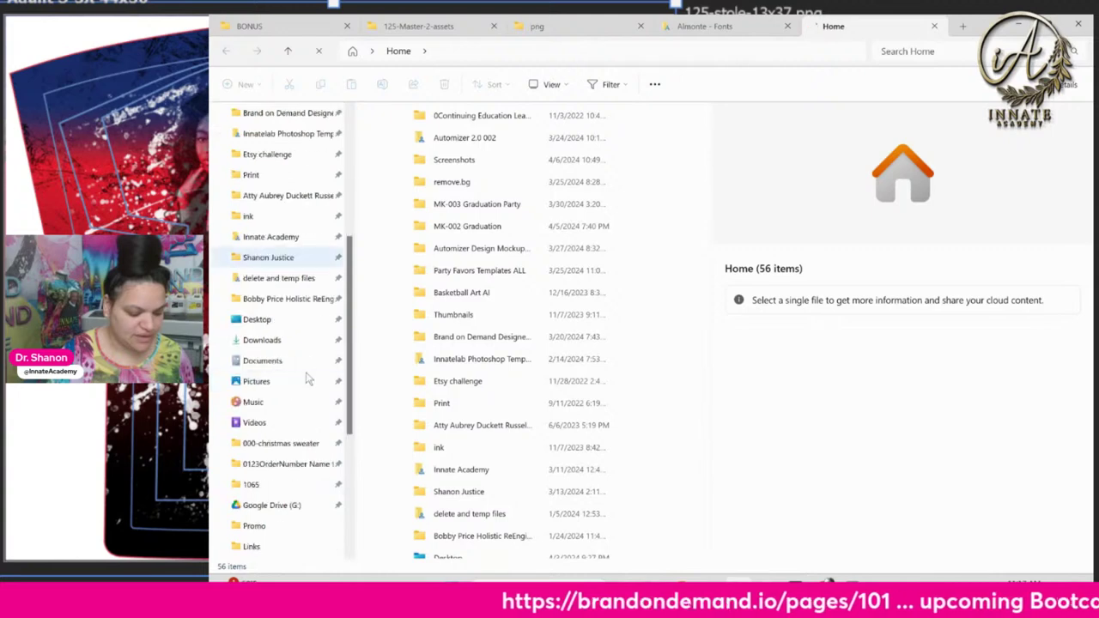
click(290, 322)
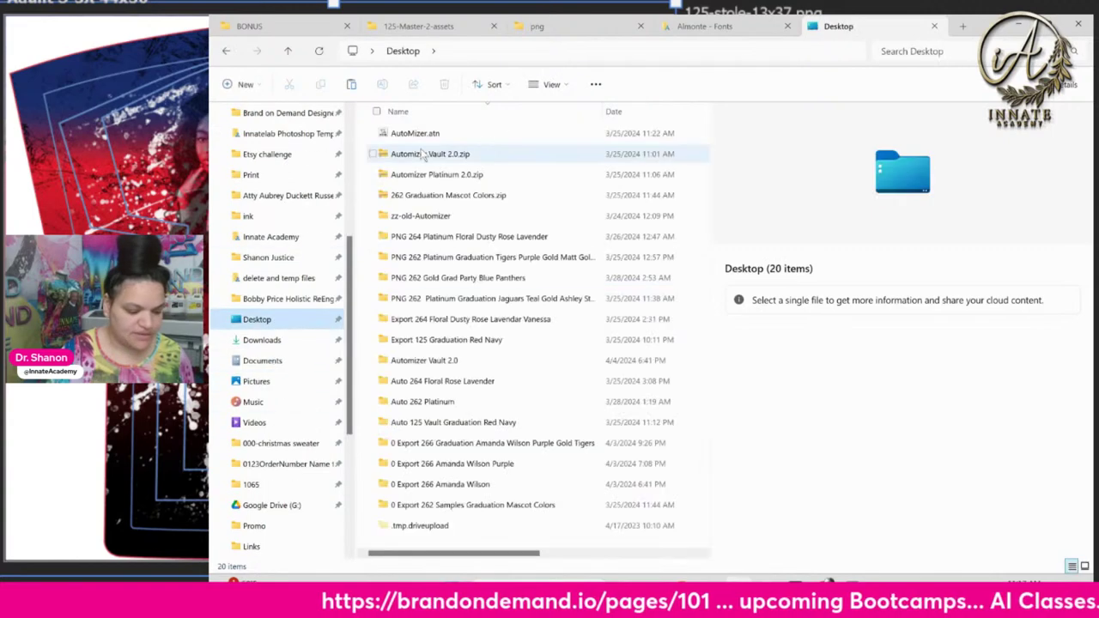
right_click(579, 193)
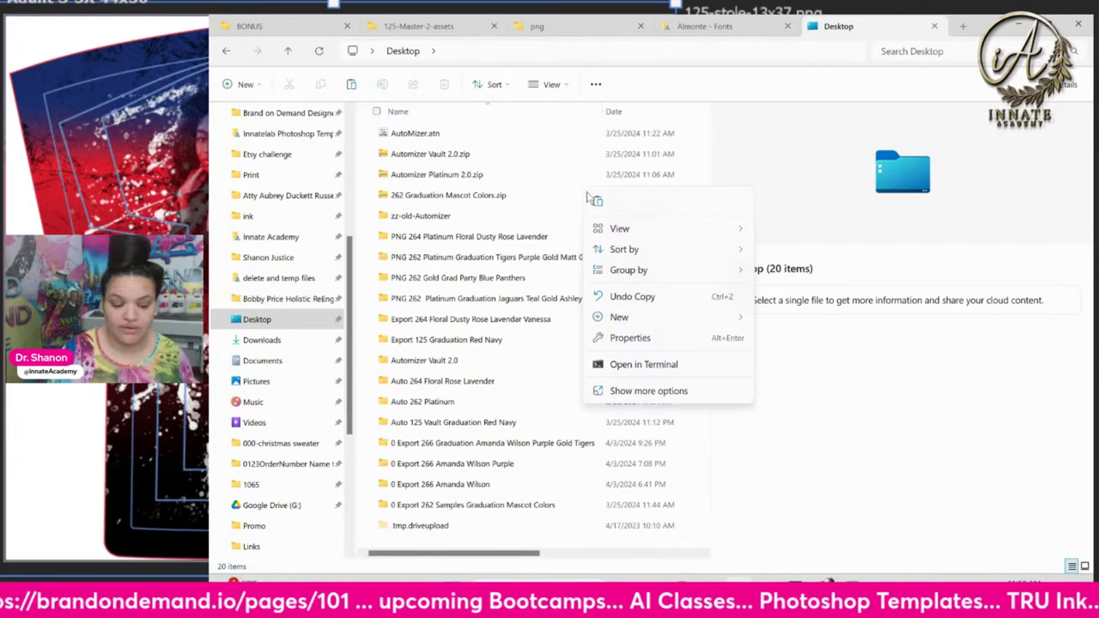
mouse_move(626, 316)
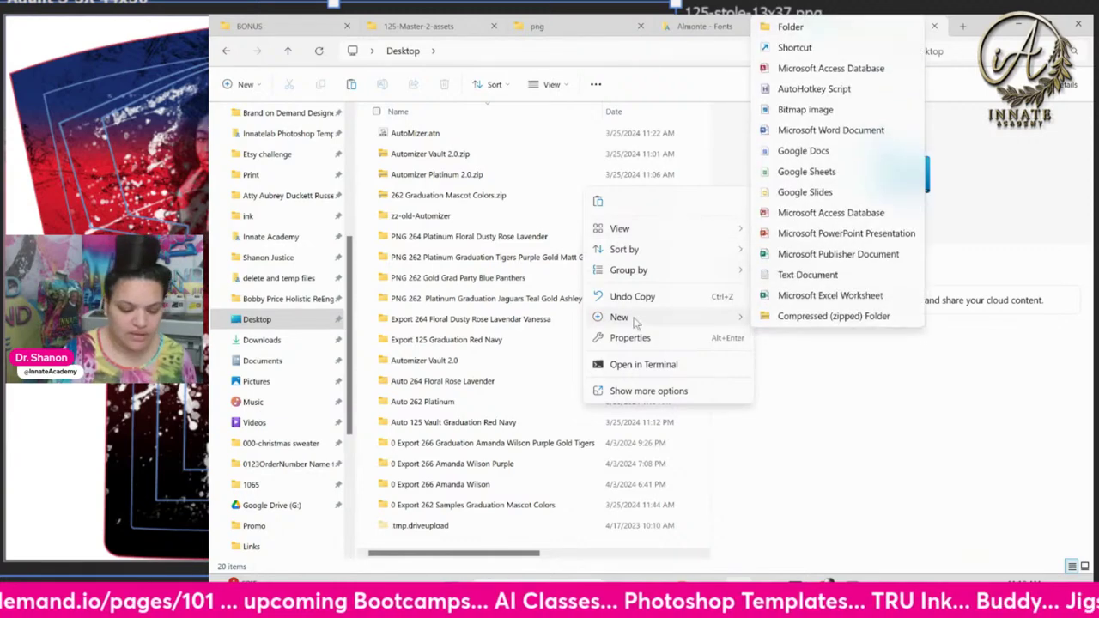
click(831, 33)
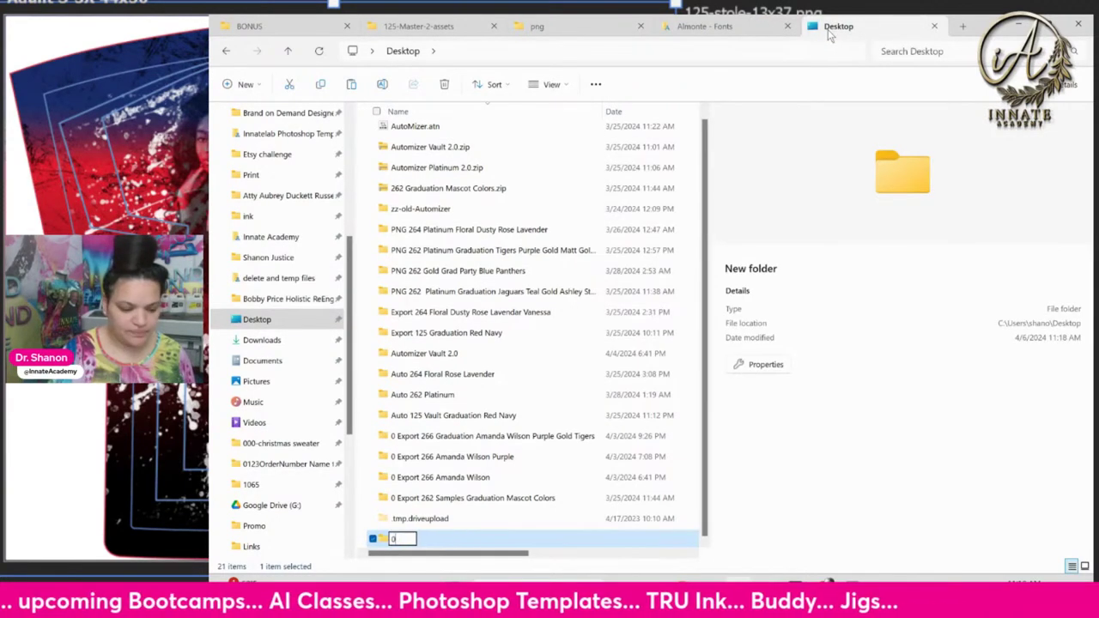
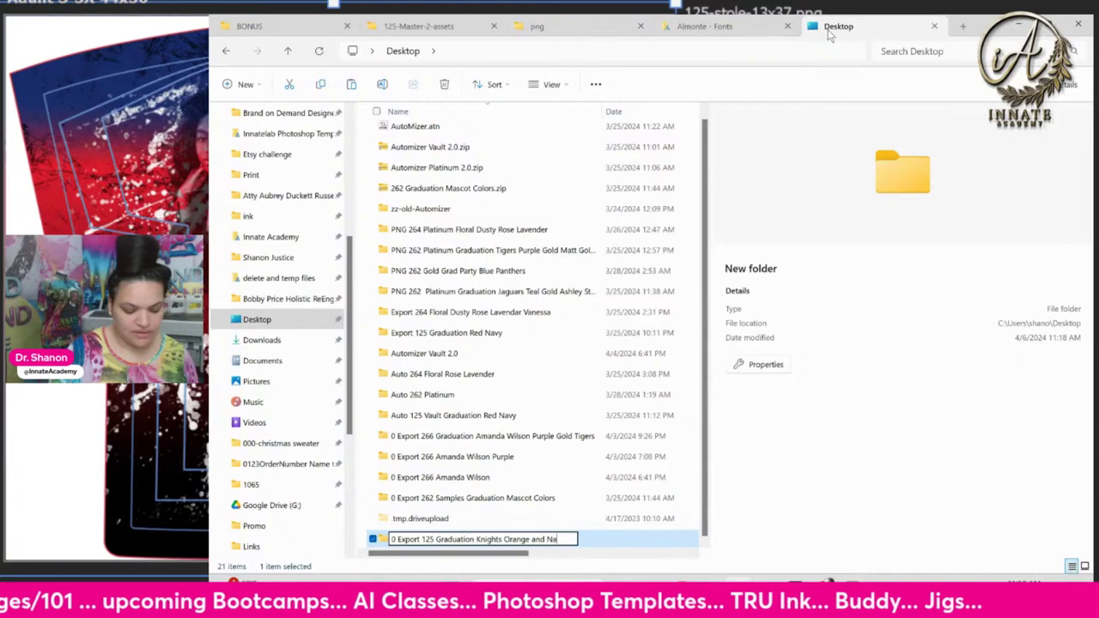
Name the folder '0 Export 125 Graduation Knights Orange Navy' plus the customer's name and order number
key(BackSpace)
key(BackSpace)
key(BackSpace)
key(BackSpace)
key(BackSpace)
key(BackSpace)
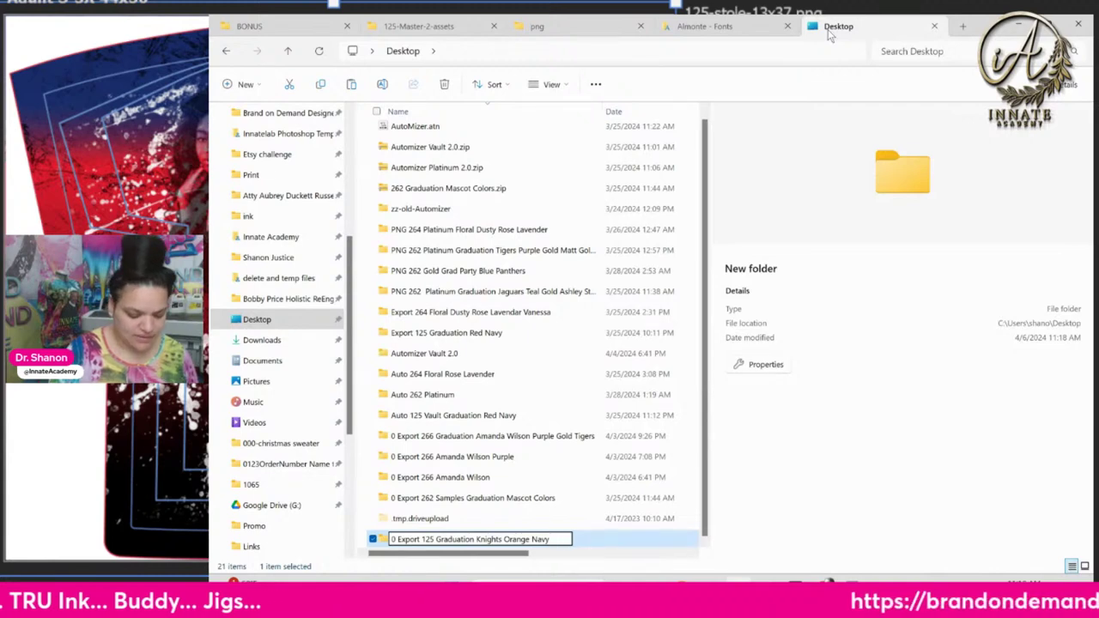
key(BackSpace)
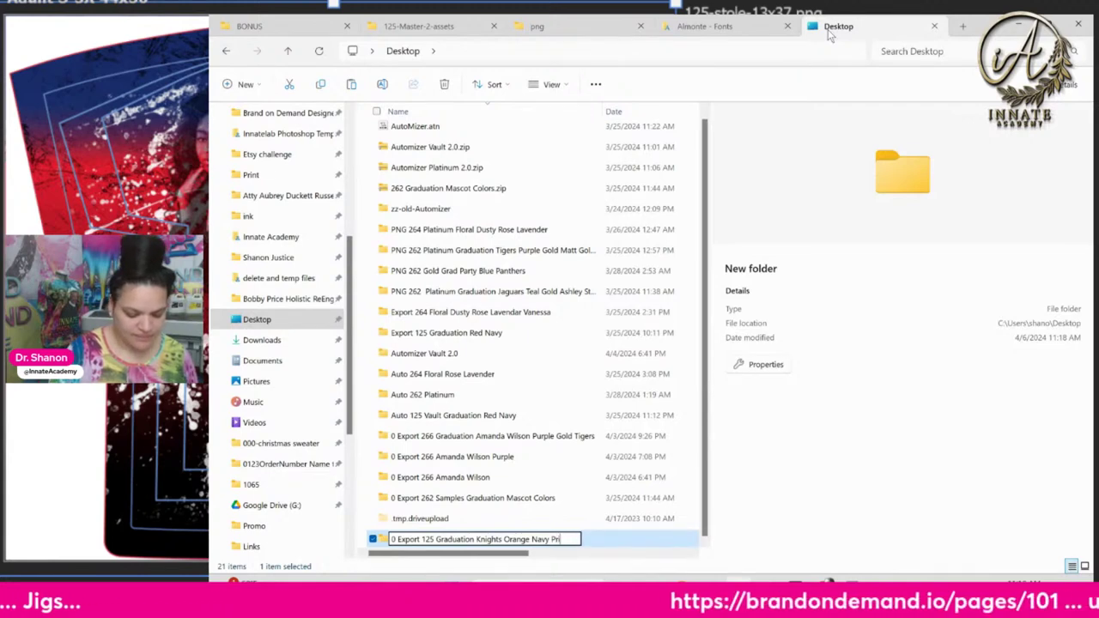
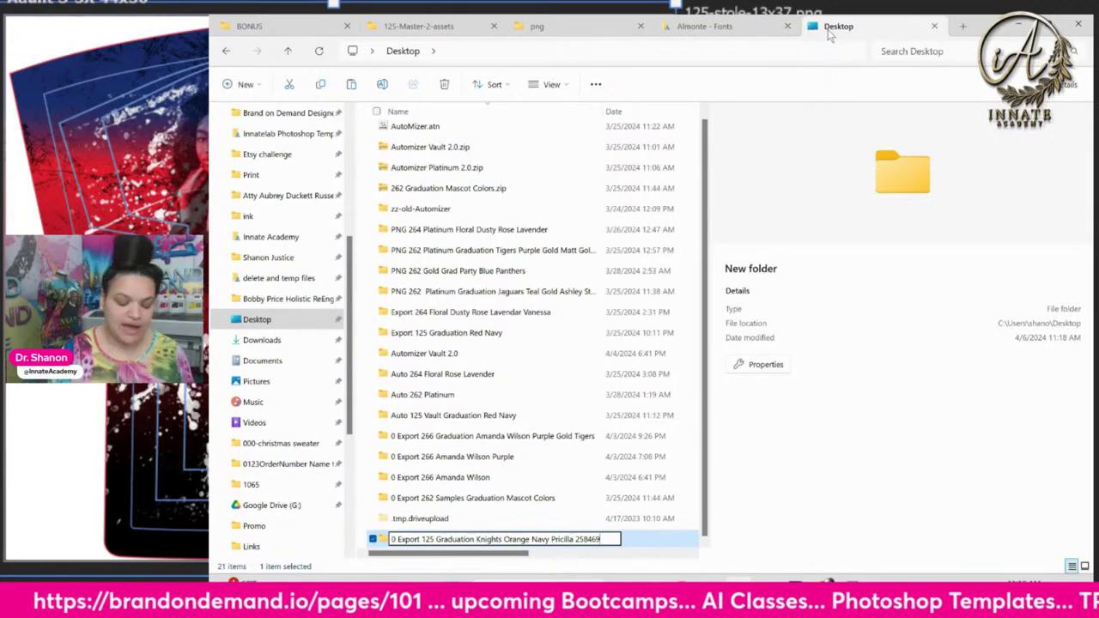
Commit the folder name and paste the 19 asset PNGs into it, displayed as large icons
key(Return)
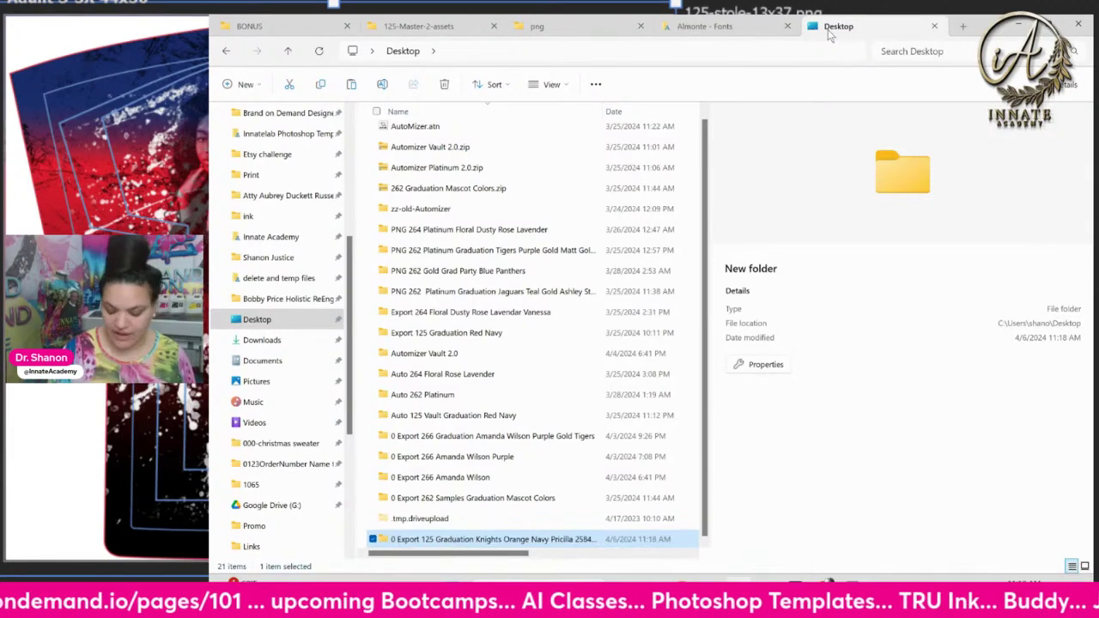
key(Return)
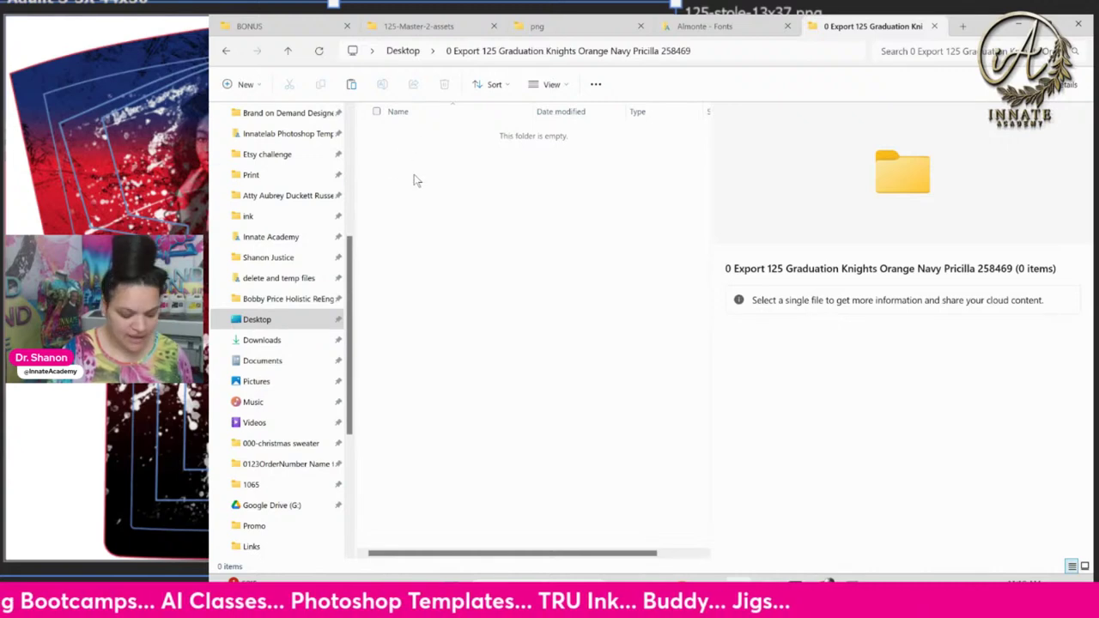
key(ctrl+v)
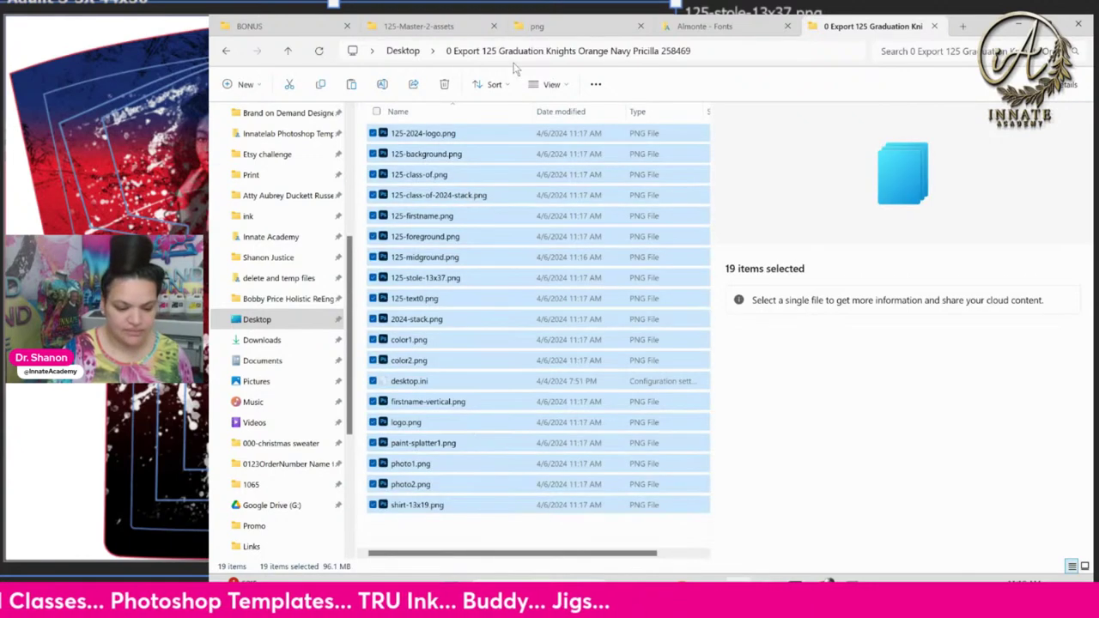
click(549, 84)
click(554, 135)
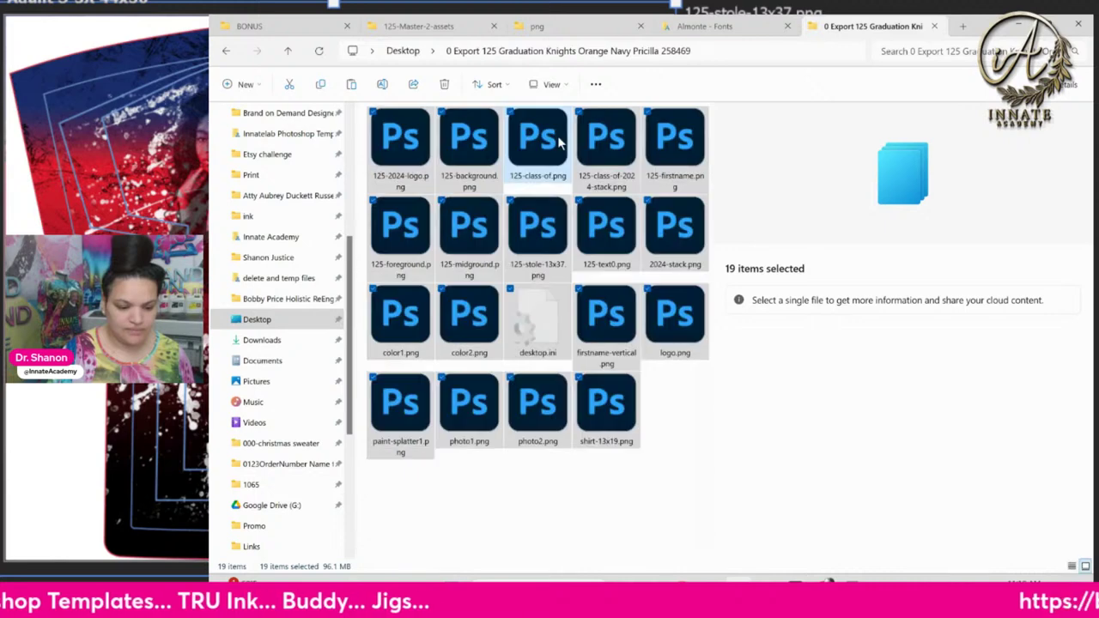
click(553, 492)
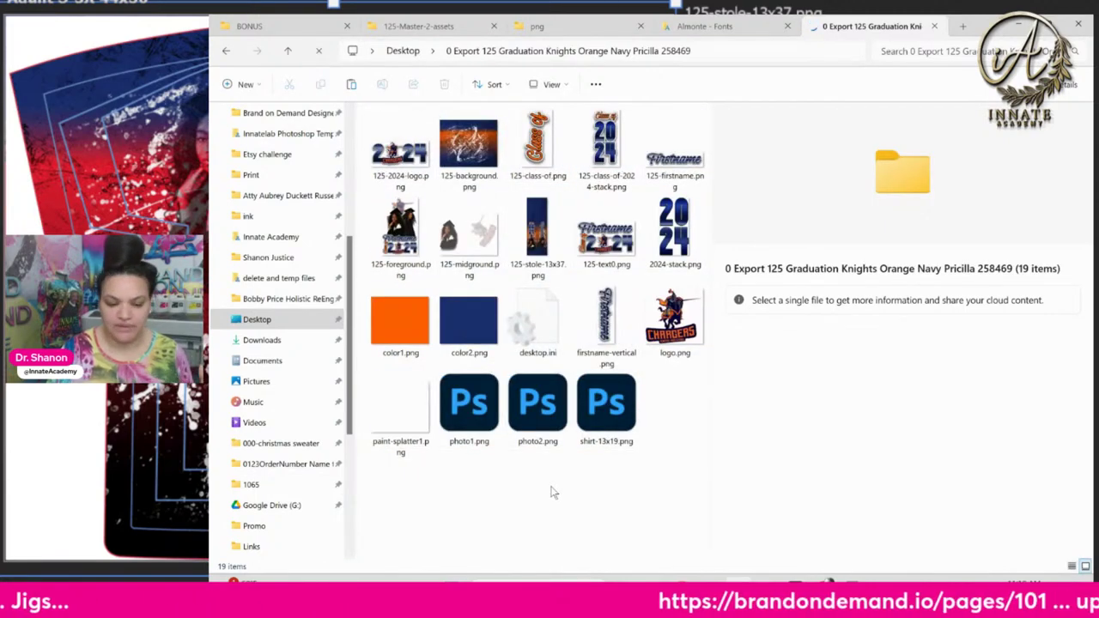
Close File Explorer and select the photo1 layer in Photoshop
click(1078, 24)
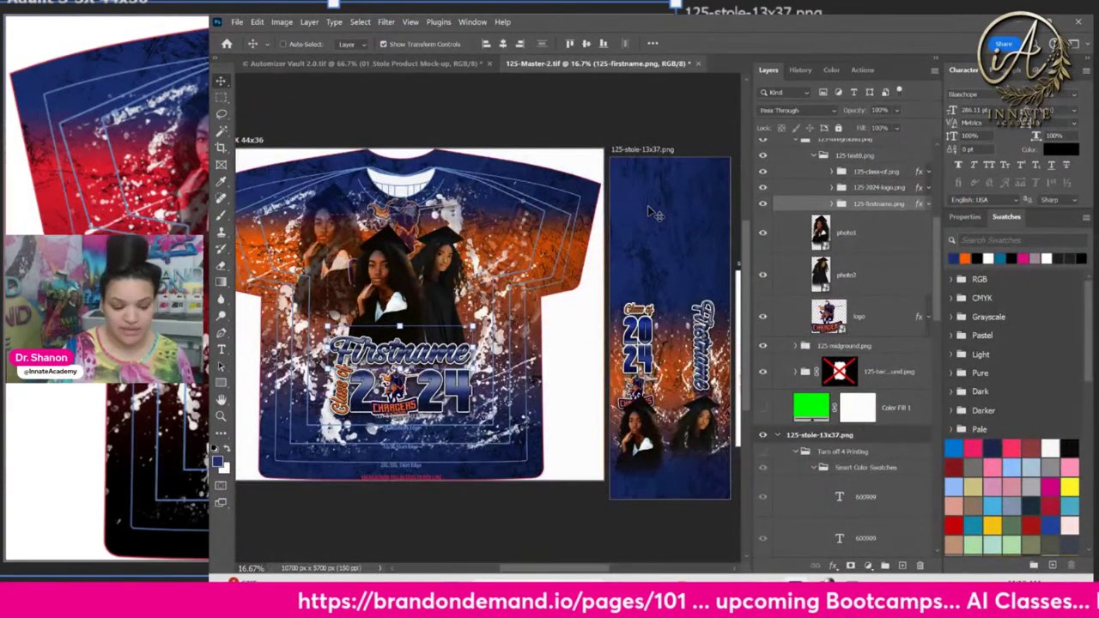
click(870, 248)
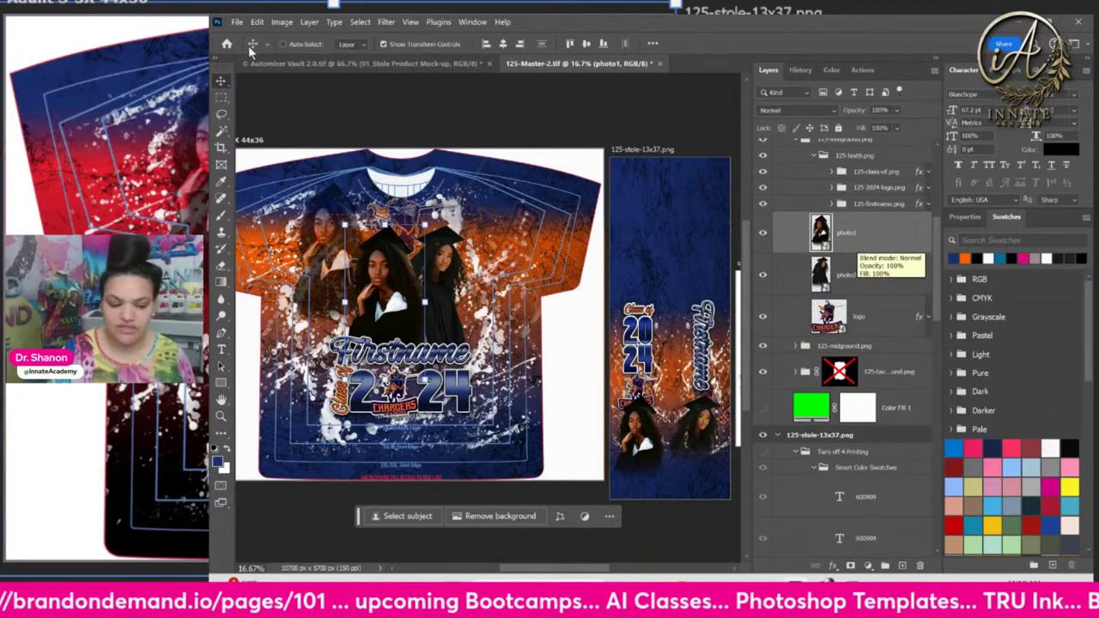
click(237, 22)
Enable Generate > Image Assets and select the shirt's logo layer
mouse_move(287, 251)
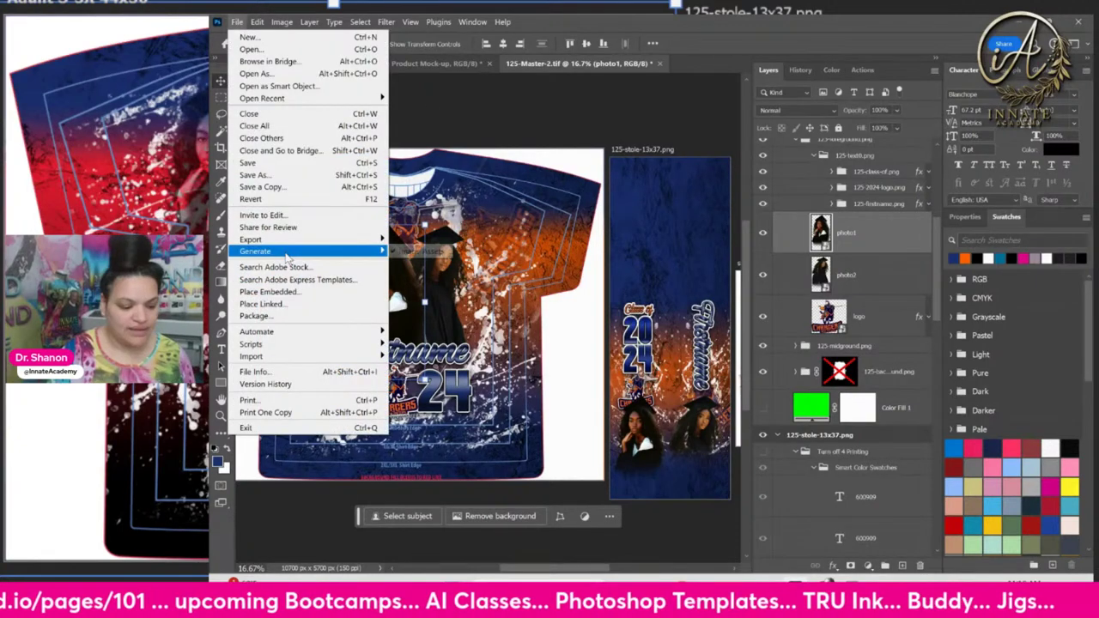
click(419, 251)
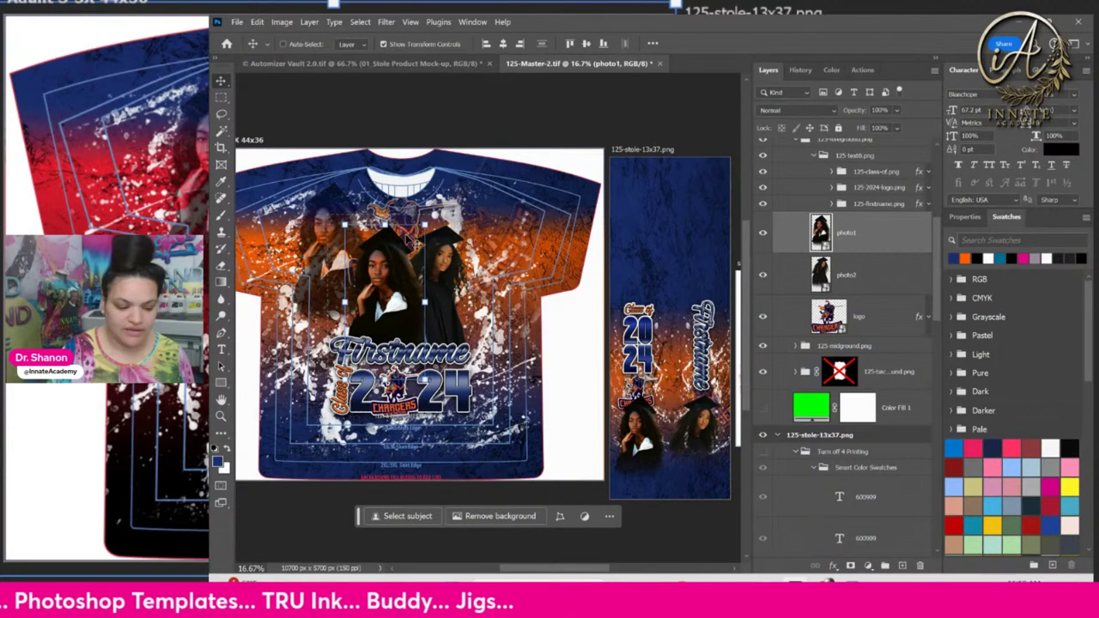
right_click(405, 235)
click(442, 265)
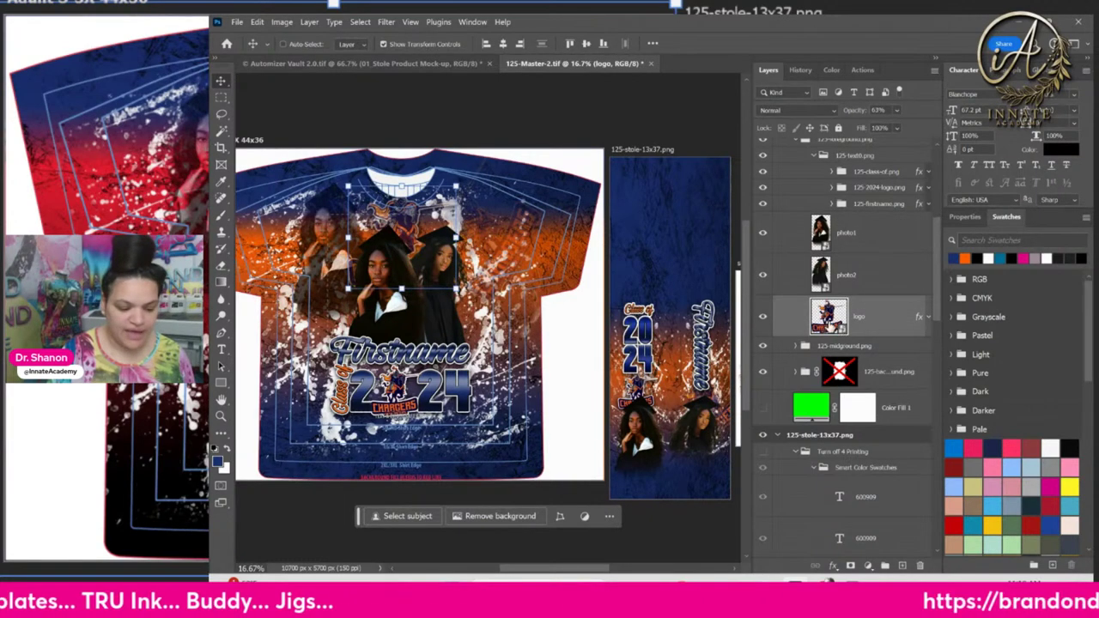
In the logo smart object, hide the Chargers knight logo, show the Milton High Eagles logo, and save
double_click(827, 318)
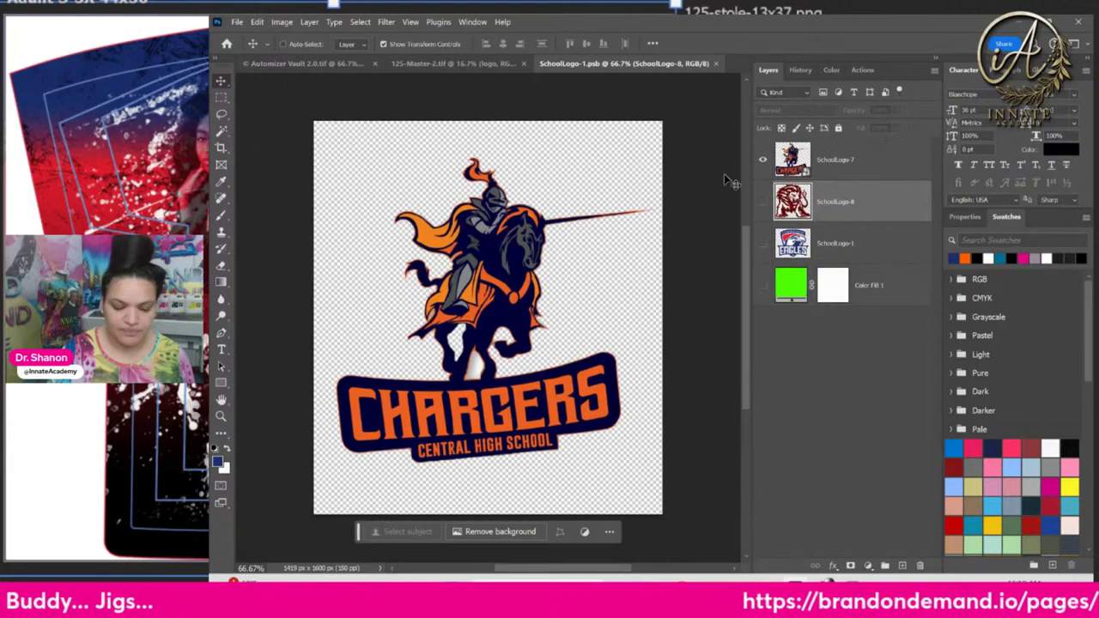
click(763, 160)
click(763, 243)
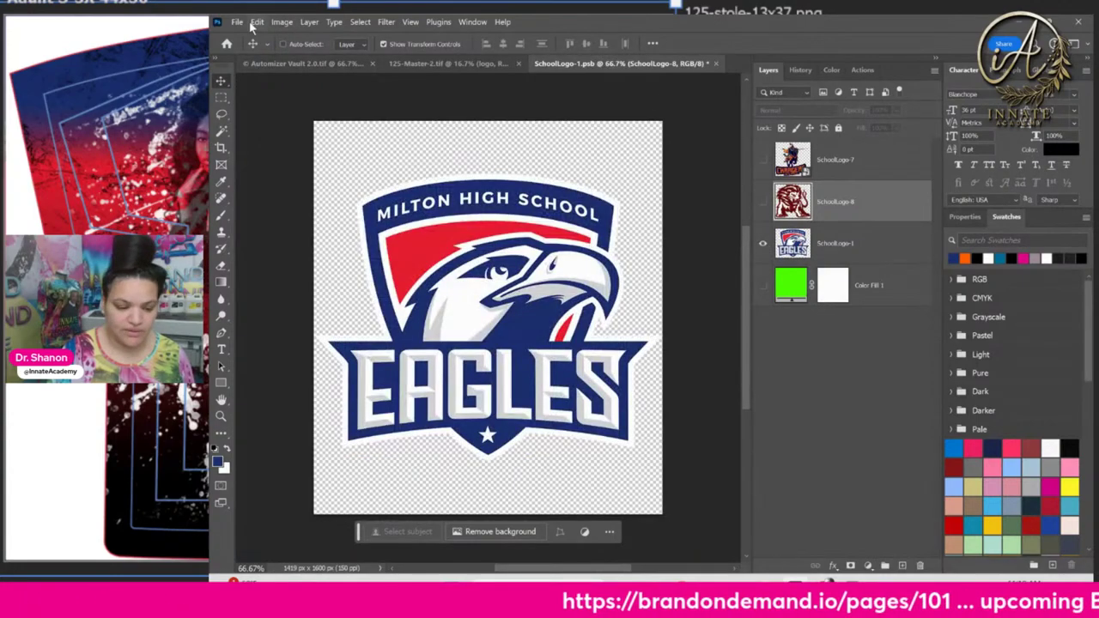
click(237, 21)
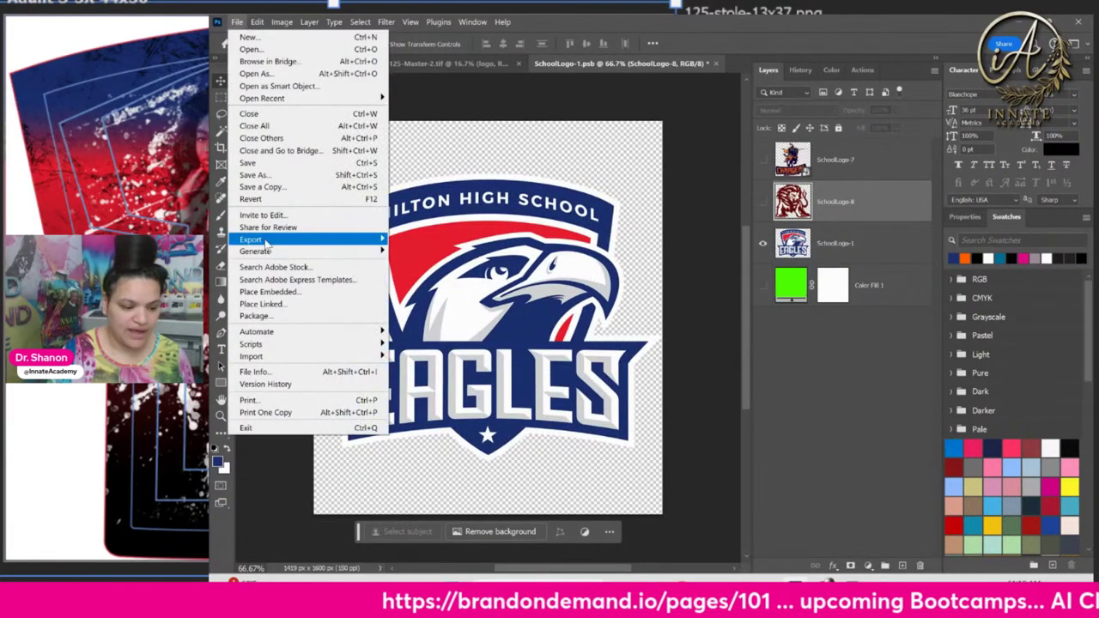
click(881, 355)
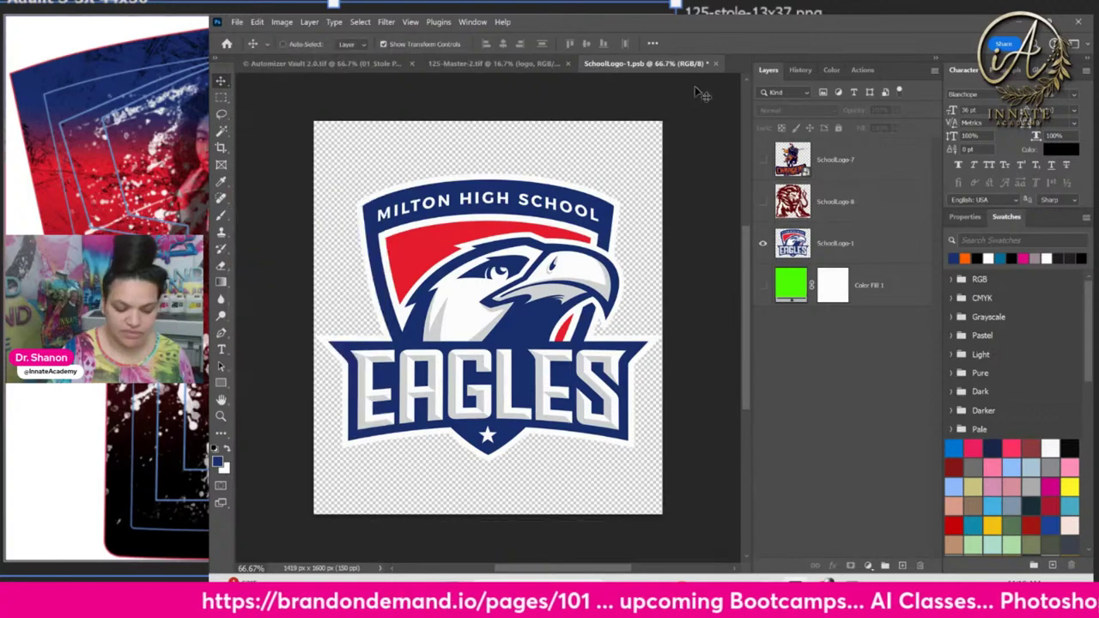
click(717, 63)
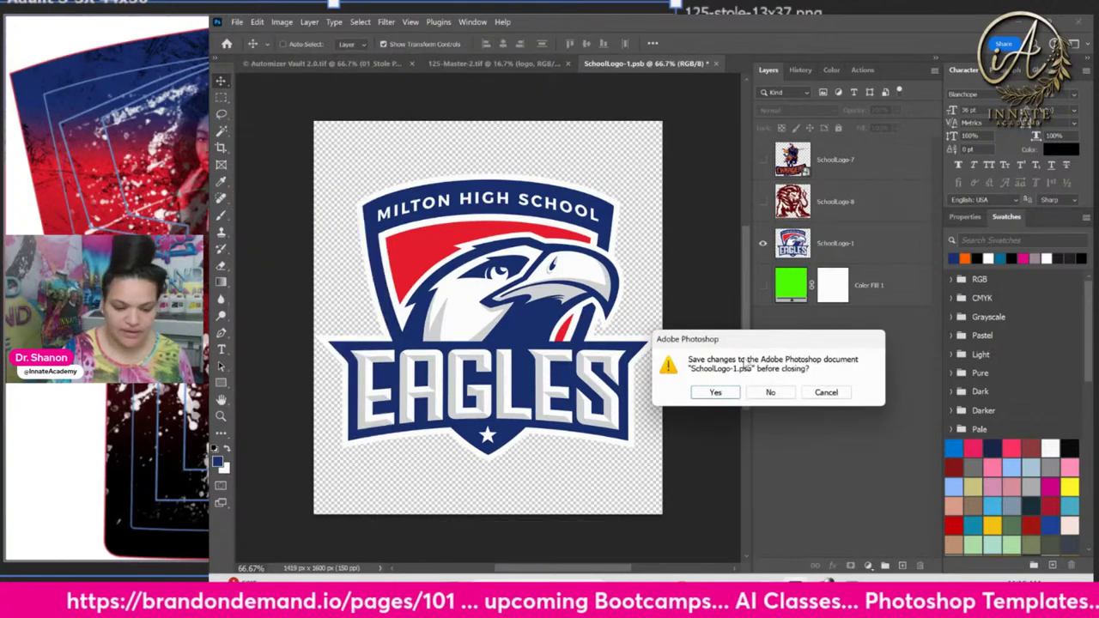
click(712, 391)
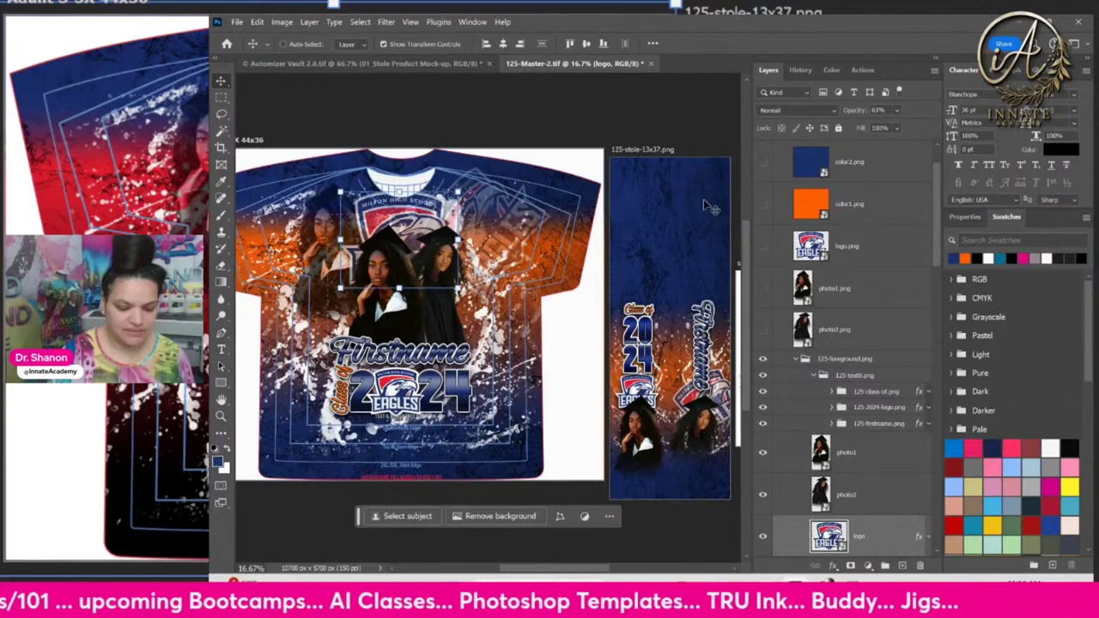
In the color1.png smart object, replace the orange fill with the red fill on top and save
click(793, 162)
click(804, 210)
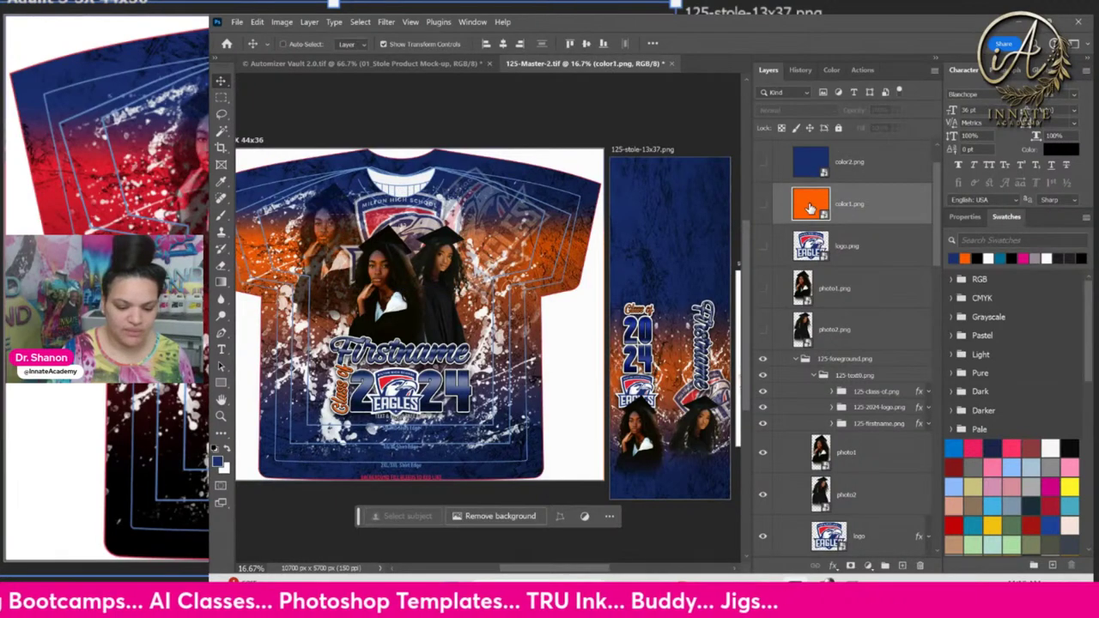
double_click(809, 206)
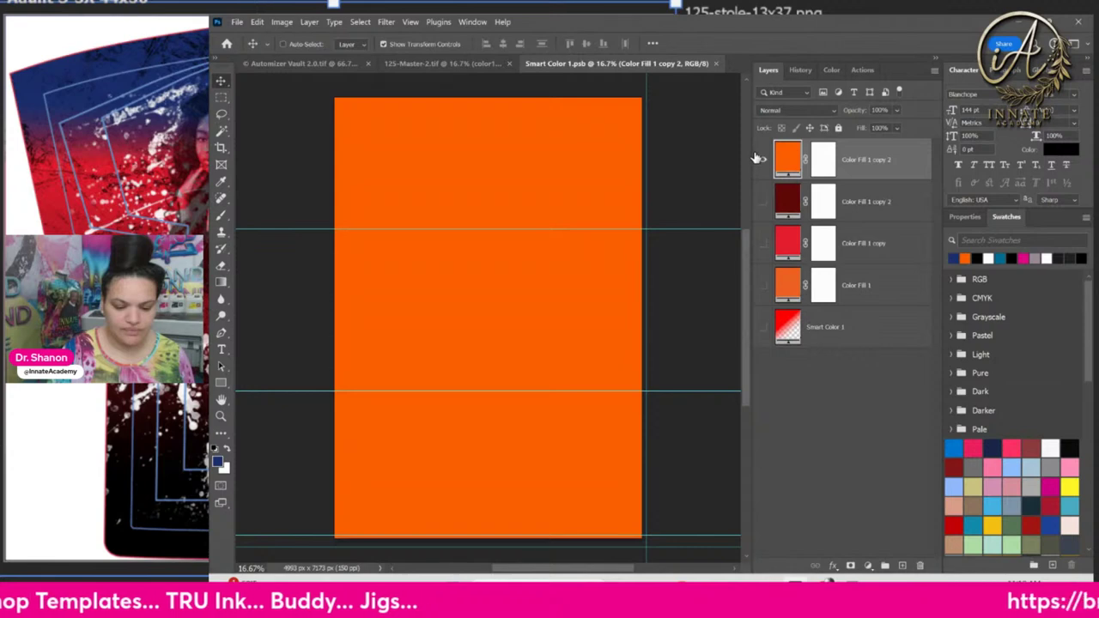
click(763, 242)
click(762, 160)
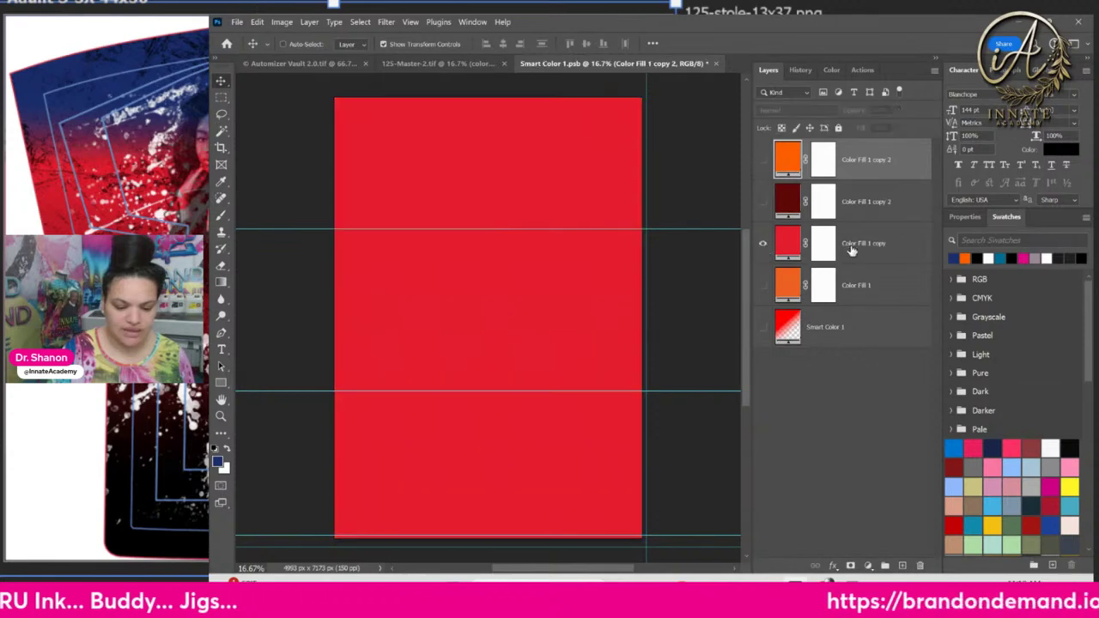
drag(852, 249, 795, 137)
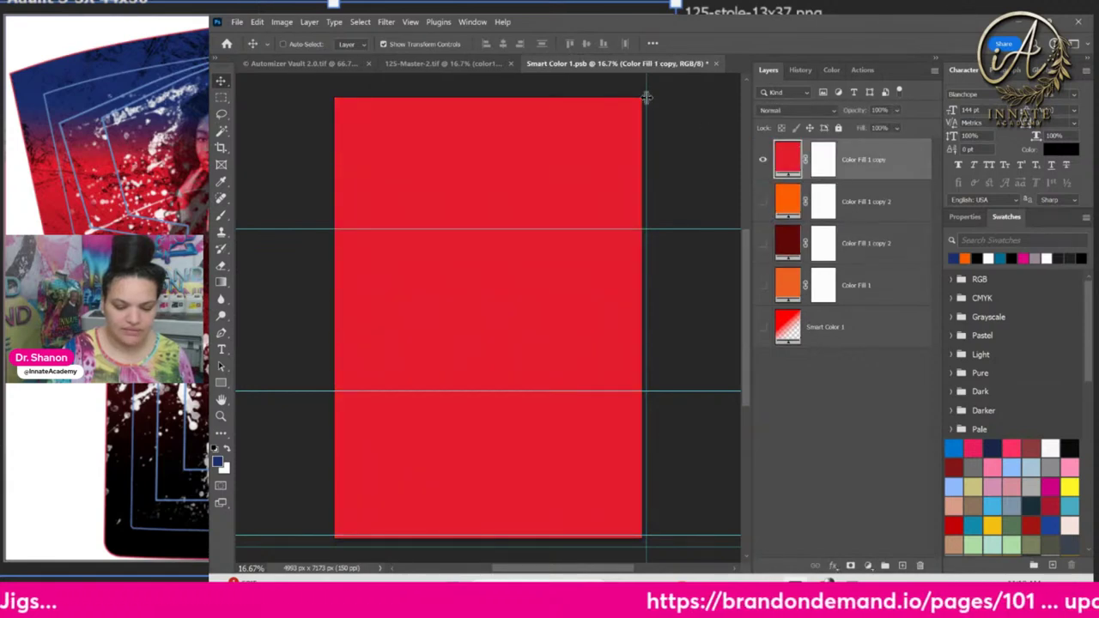
click(716, 64)
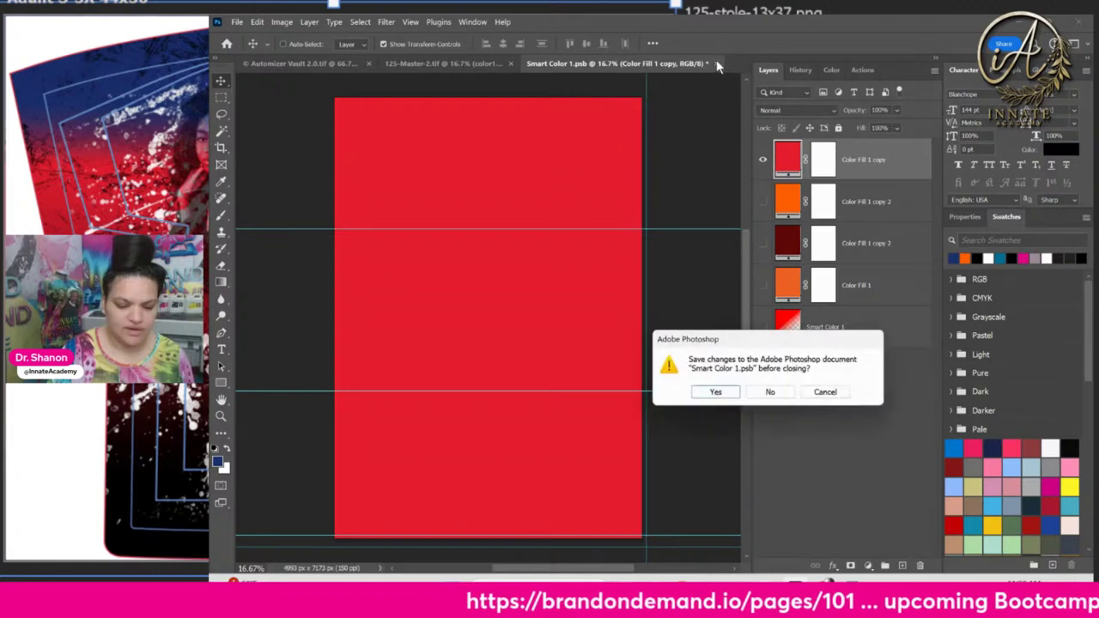
click(716, 392)
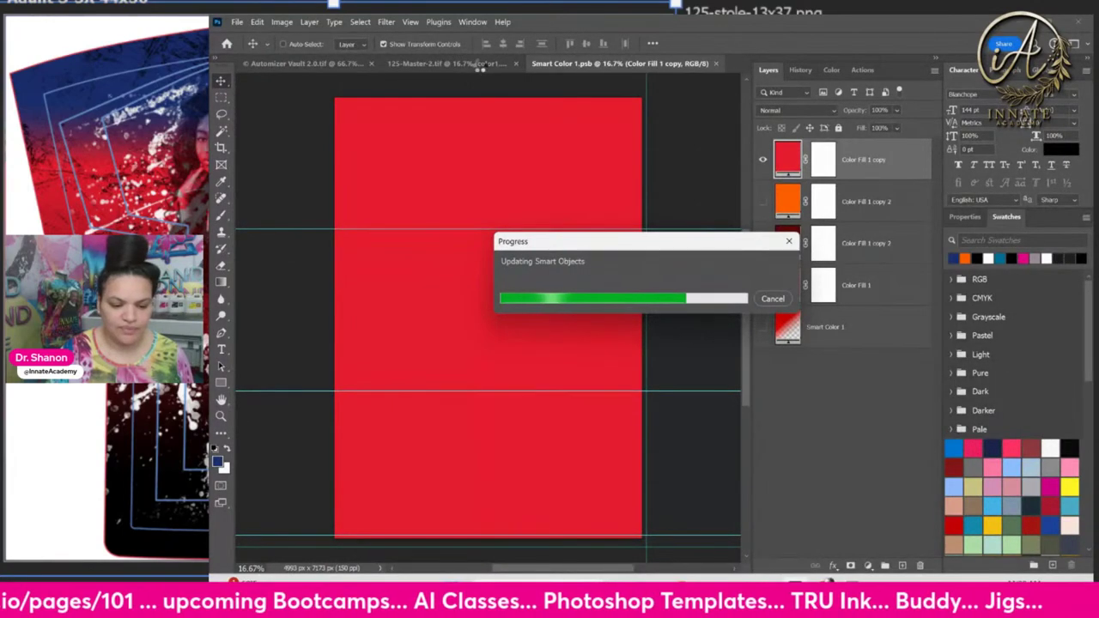
key(ctrl+w)
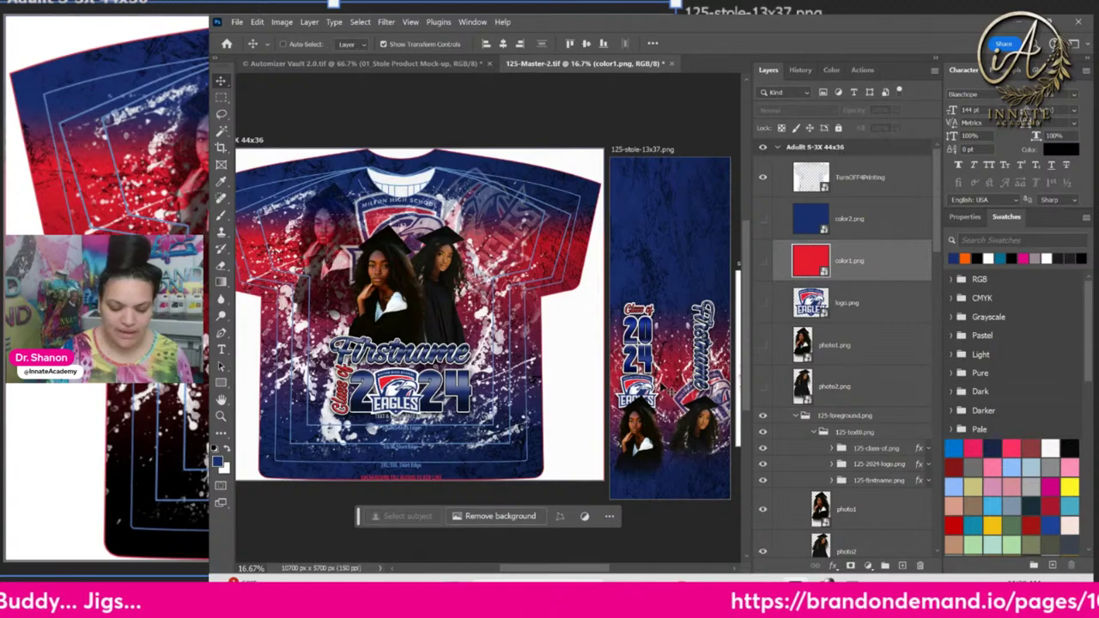
Turn on Generate > Image Assets for the document
click(238, 23)
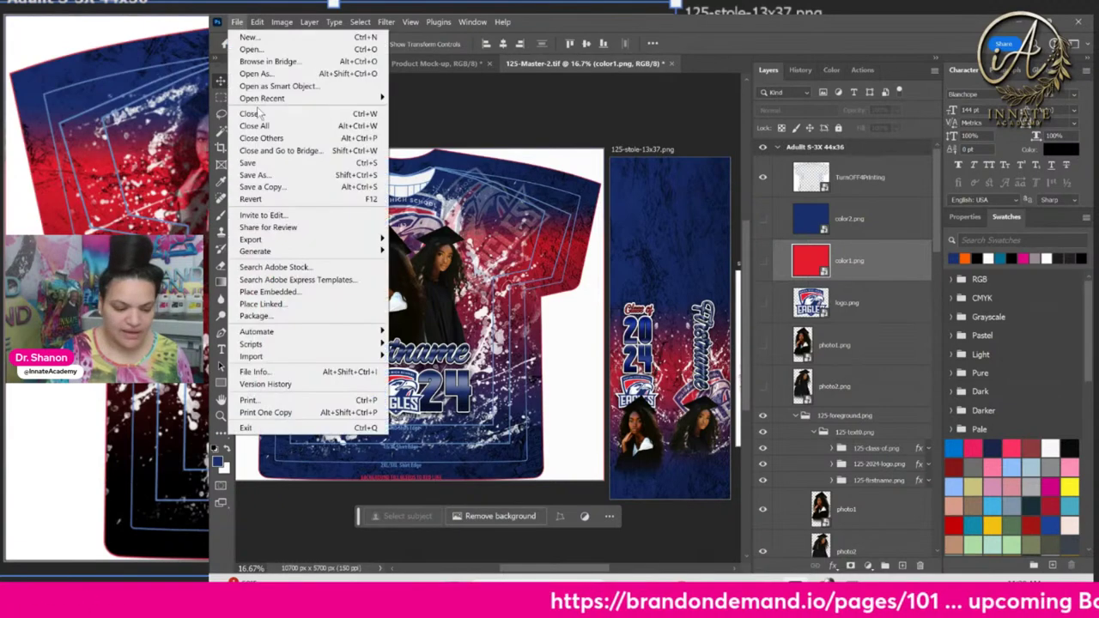
mouse_move(296, 251)
click(422, 253)
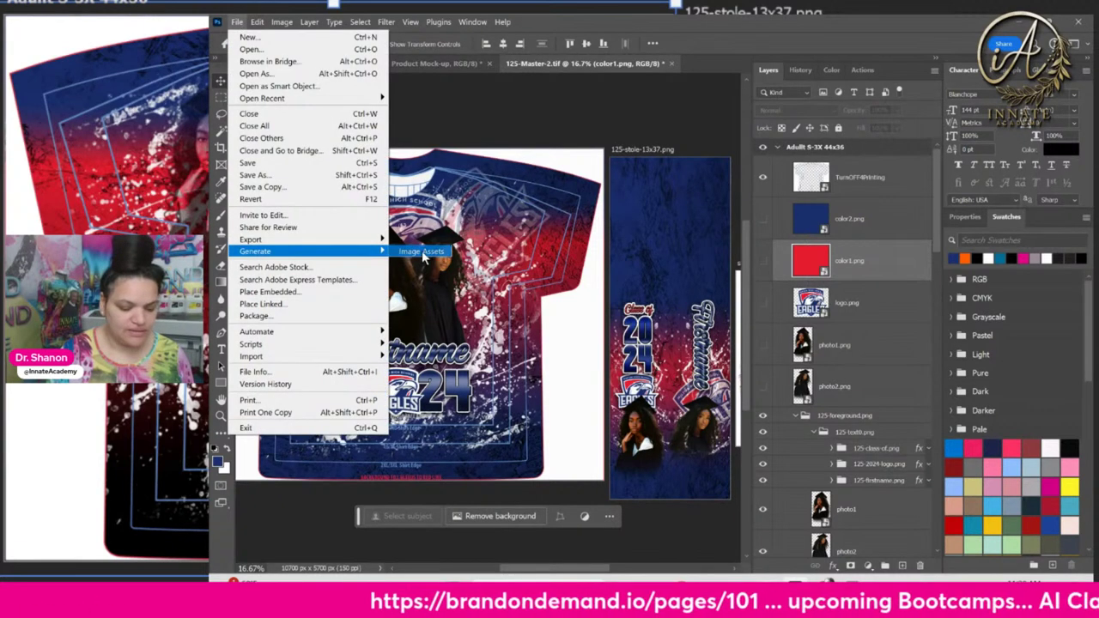
Check the regenerated 2024-stack.png in the 125-Master-2-assets folder, then return to Photoshop
key(alt+Tab)
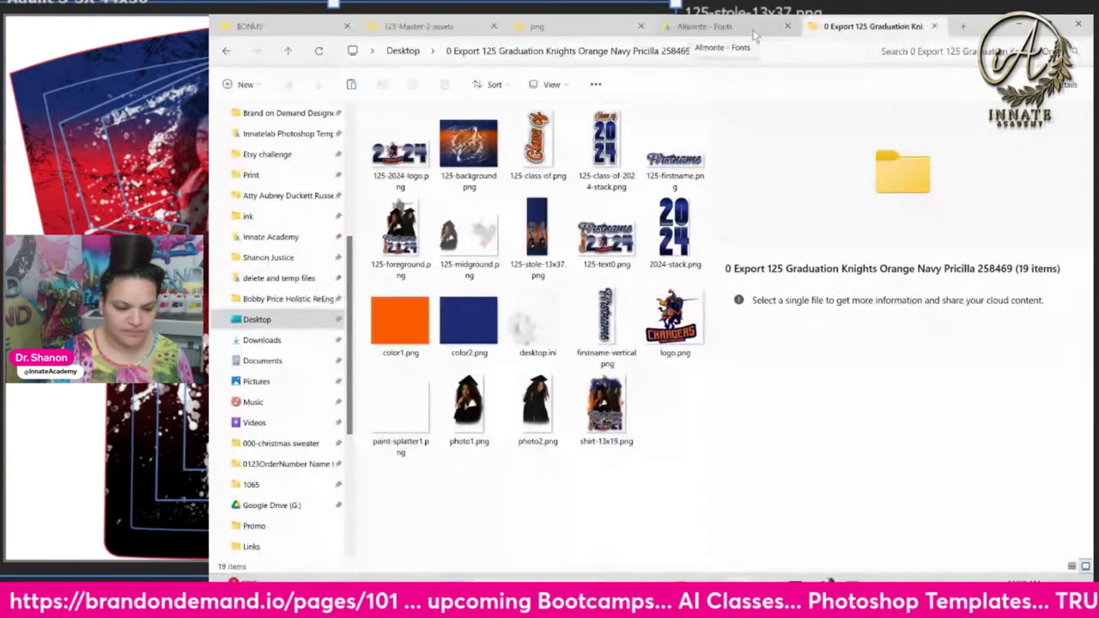
click(443, 29)
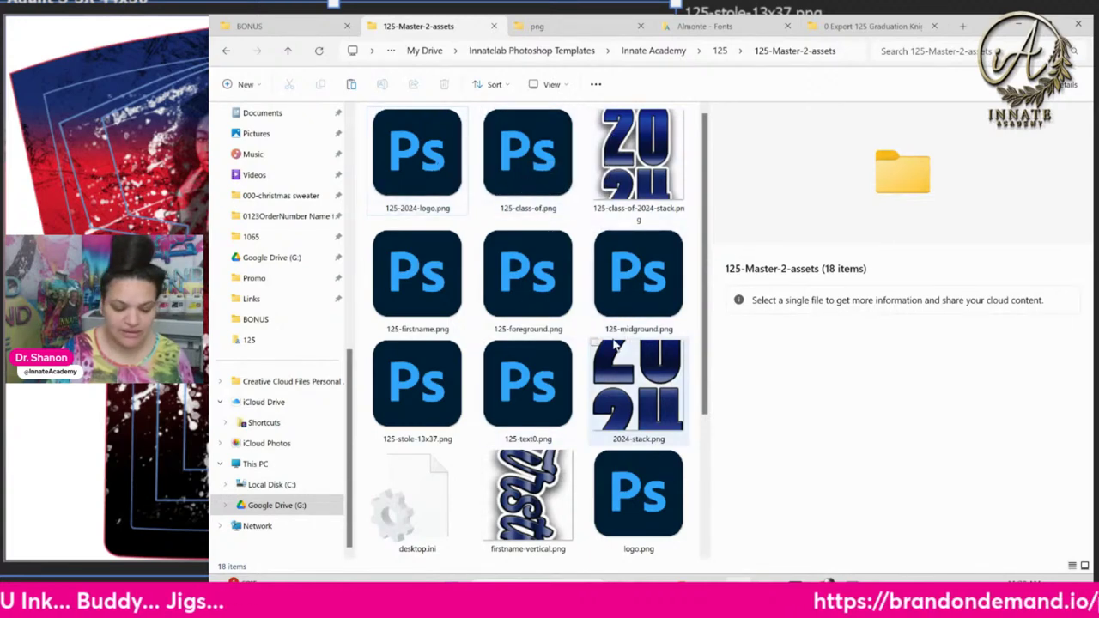
click(660, 408)
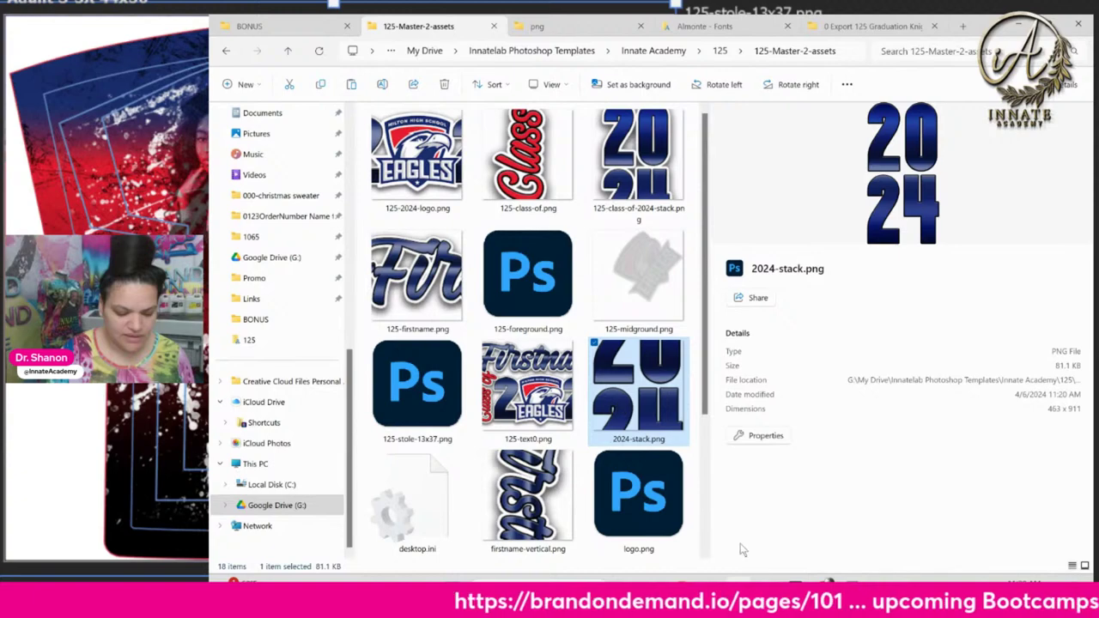
click(1078, 24)
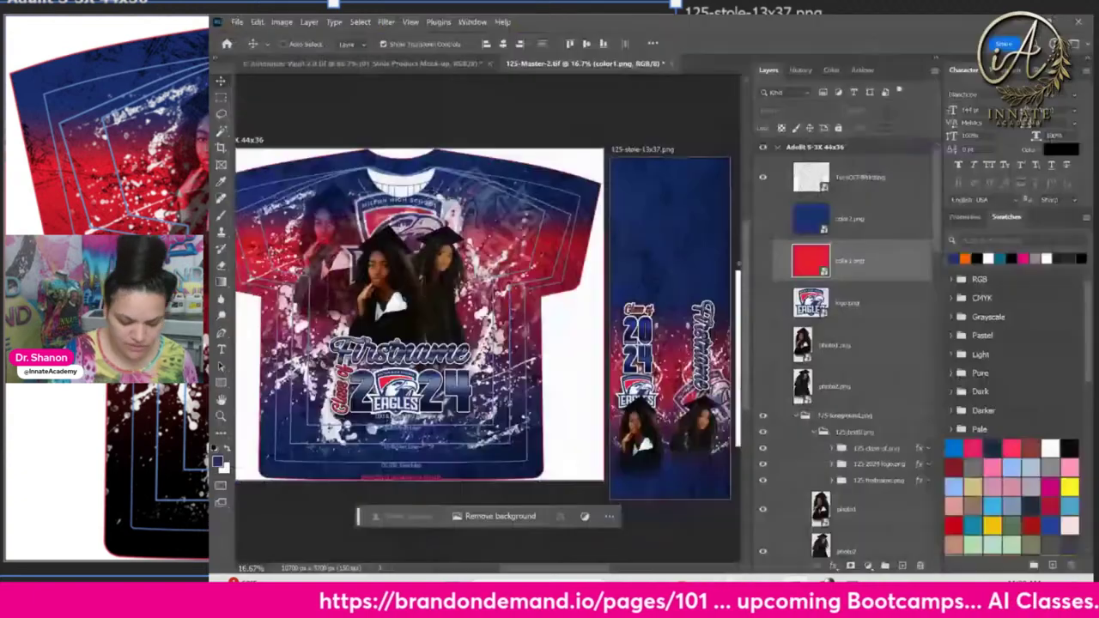
Select the stole's Stole Text layer and toggle its 2024 text off and on
right_click(655, 336)
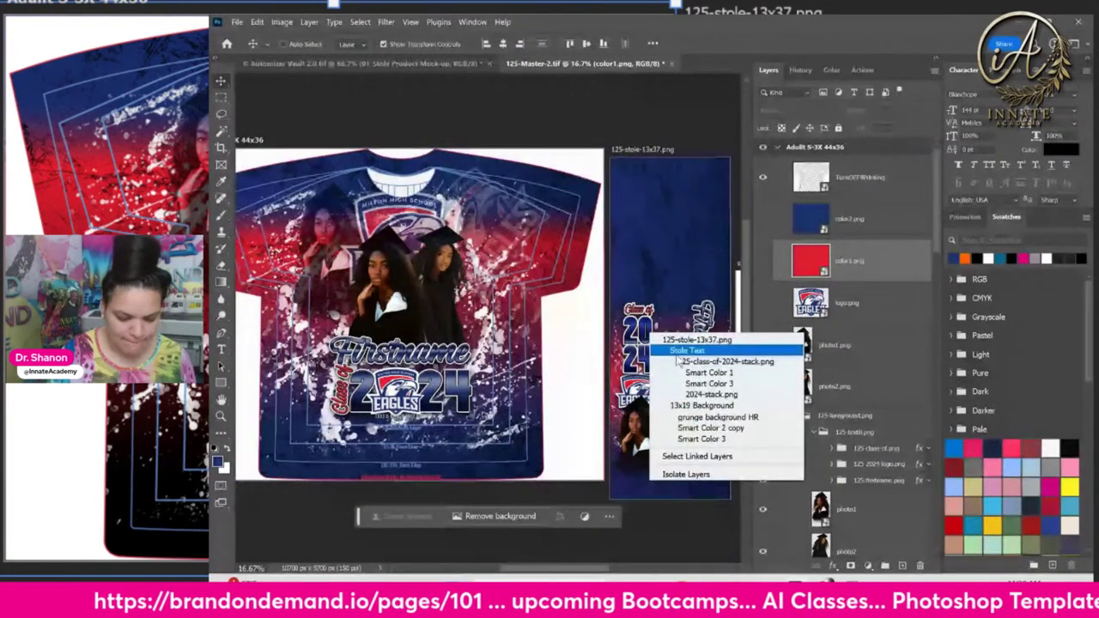
click(682, 351)
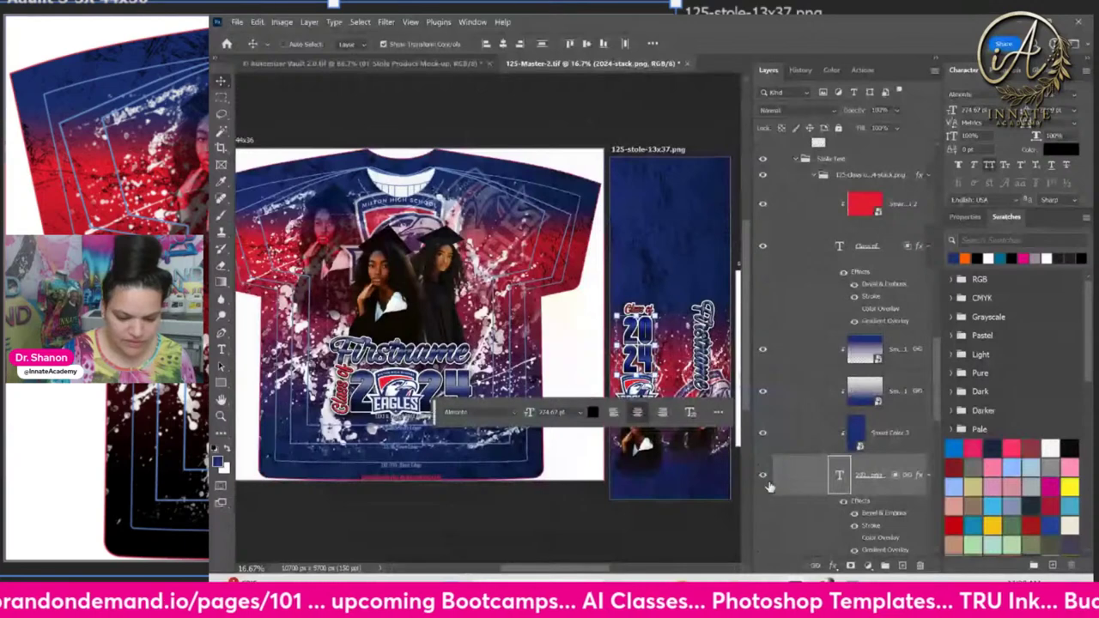
click(762, 479)
click(762, 478)
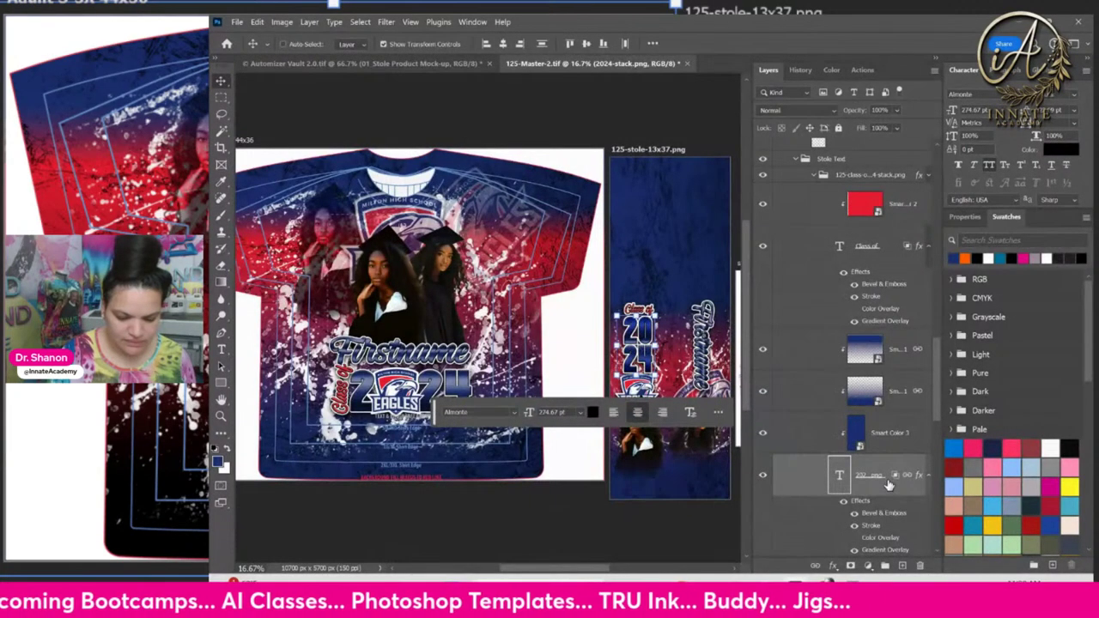
Toggle the Class of 2024 stack group's visibility and stroke effect off and on, then collapse it
click(884, 178)
click(762, 174)
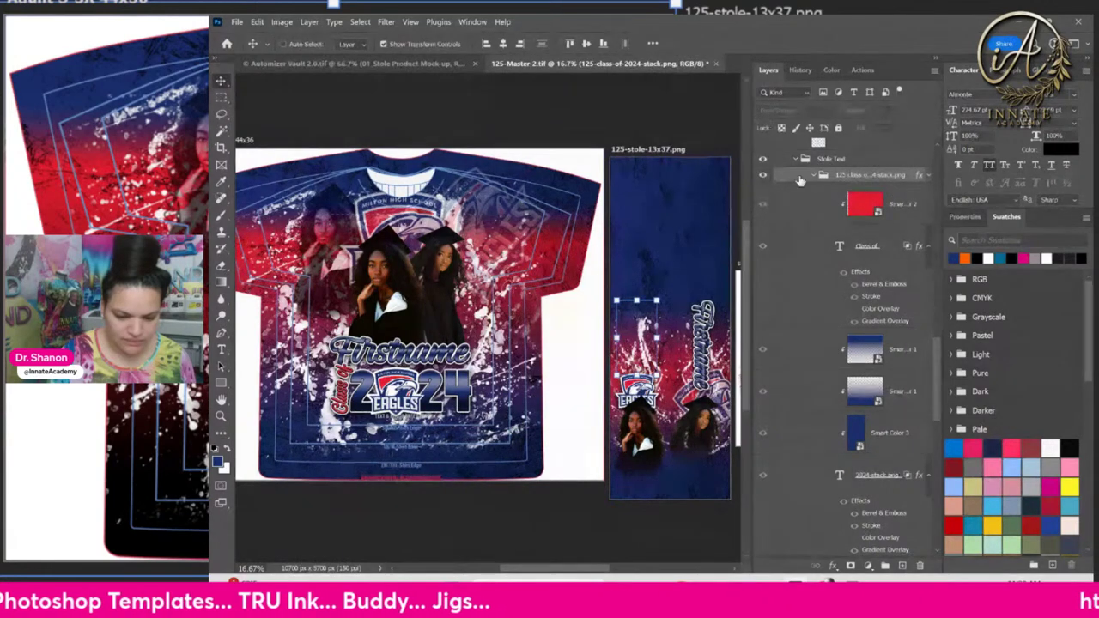
click(763, 175)
click(928, 176)
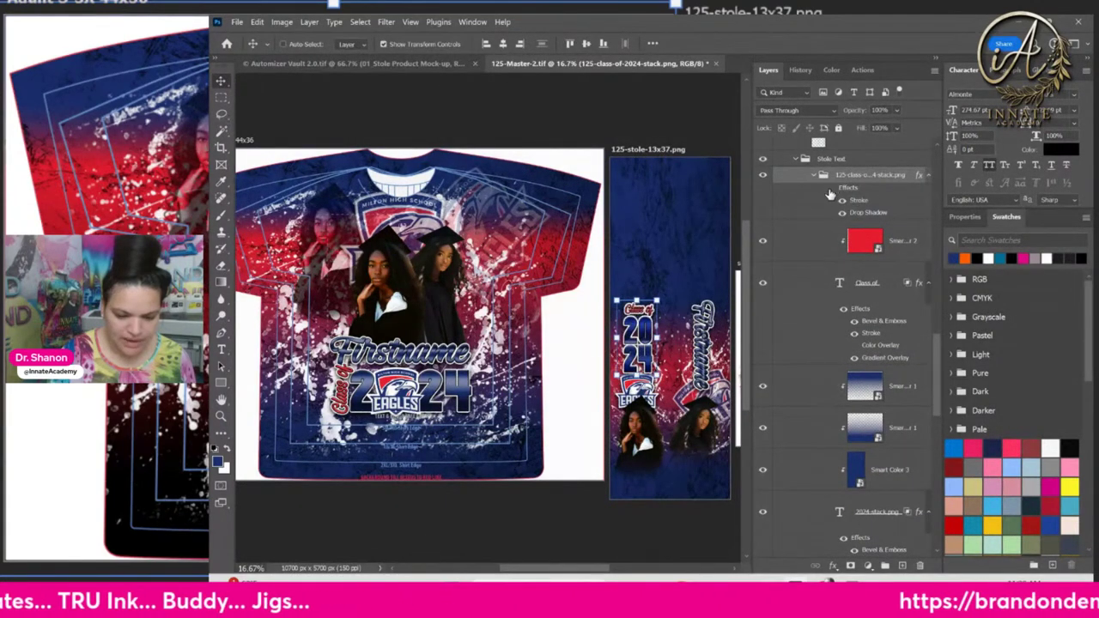
click(842, 200)
click(830, 189)
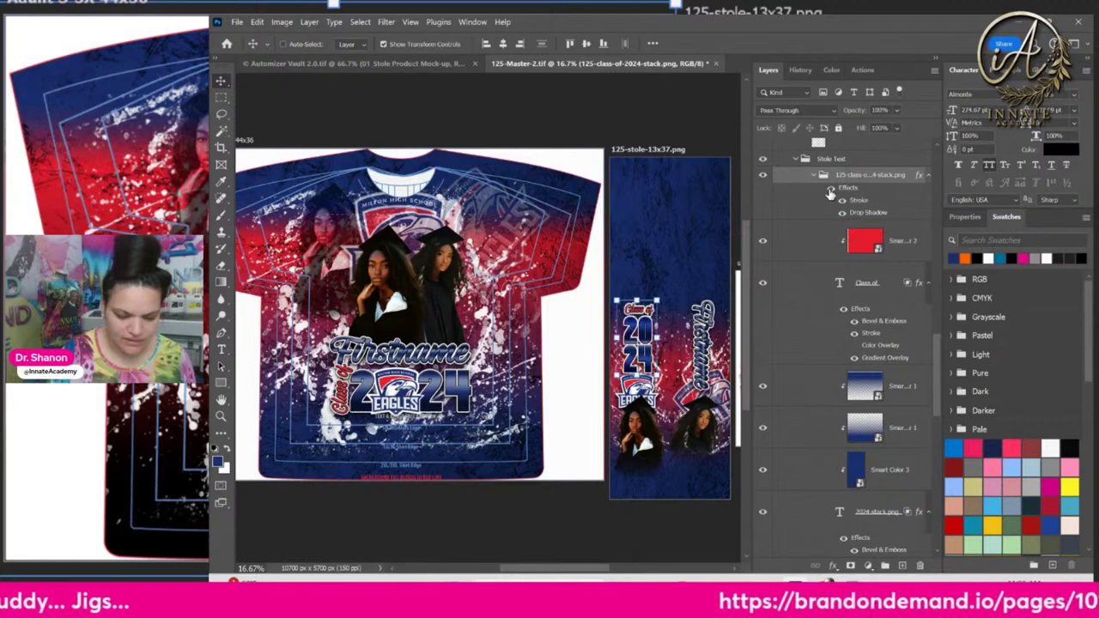
click(815, 176)
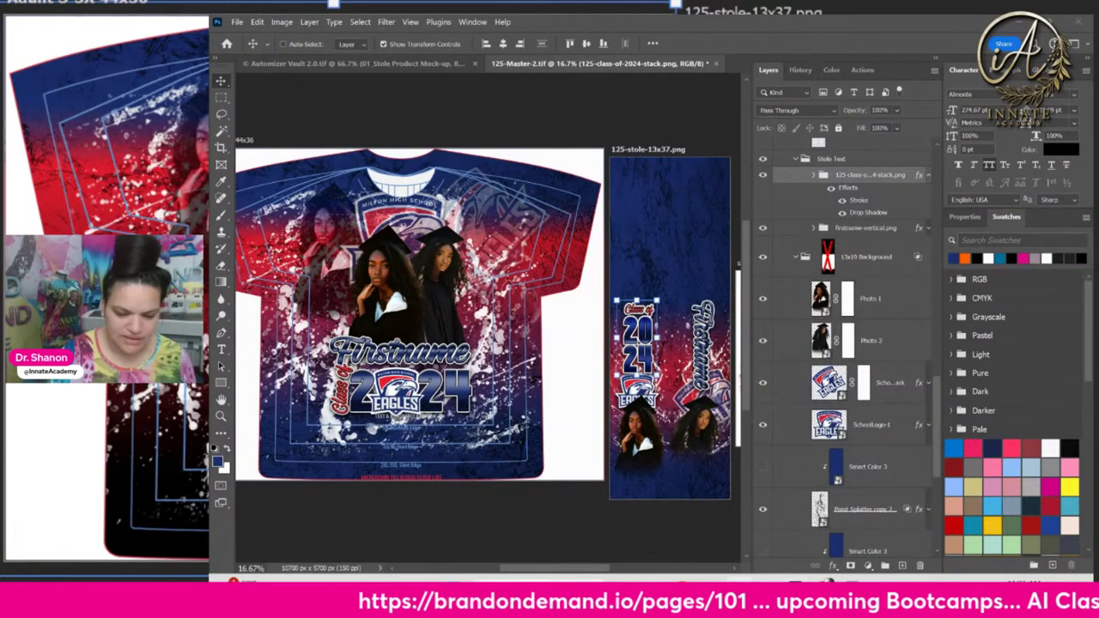
key(alt+Tab)
scroll(550, 425, down, 5)
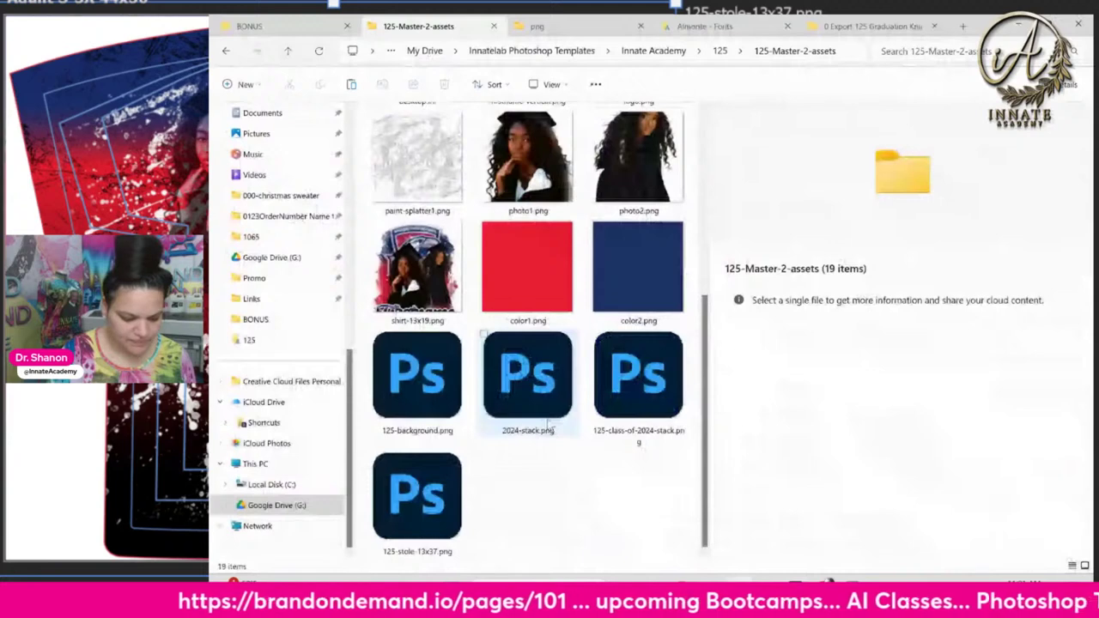
Preview the regenerated 2024-stack.png in the assets folder's details pane
scroll(549, 420, up, 4)
scroll(547, 422, down, 4)
click(554, 430)
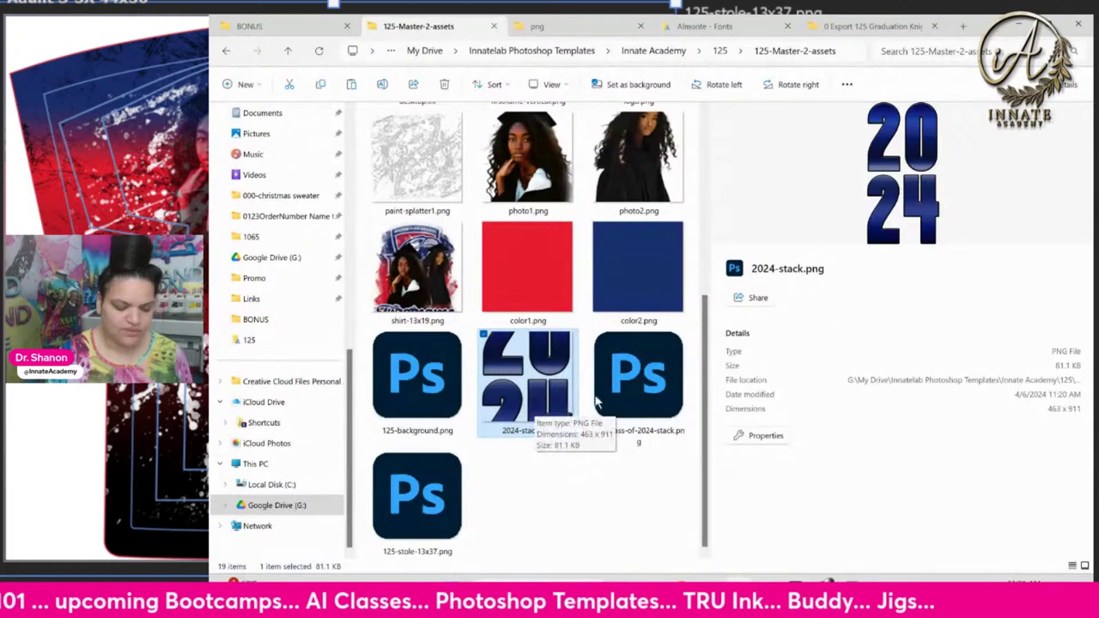
scroll(466, 399, up, 3)
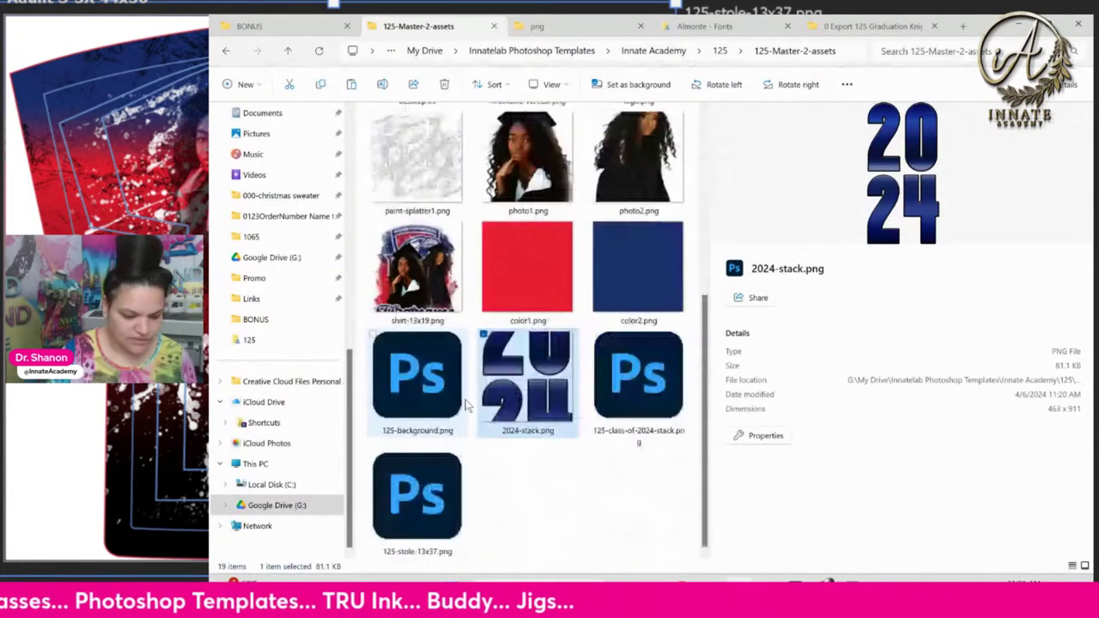
click(1012, 34)
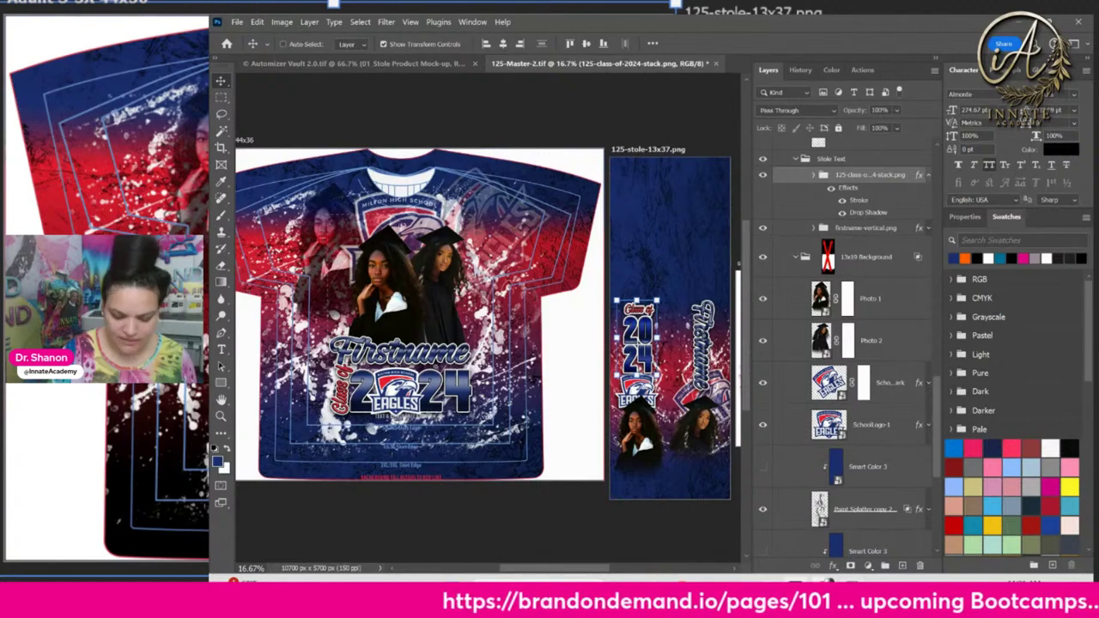
key(alt+Tab)
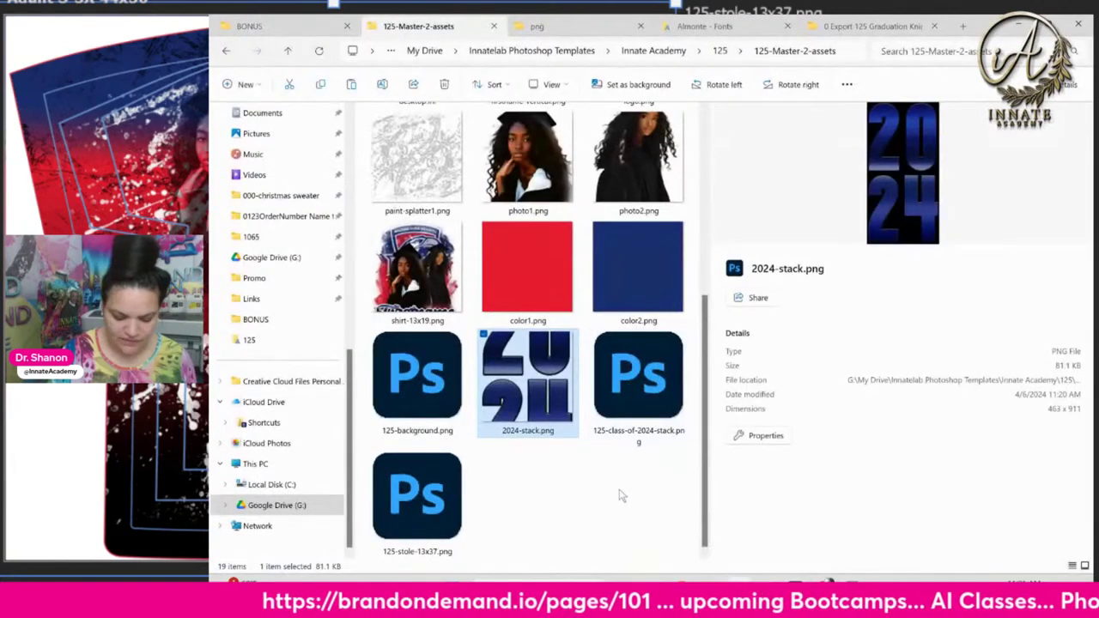
Compare 125-class-of-2024-stack.png with 2024-stack.png (463 x 911, 81.1 KB) in the preview
click(645, 399)
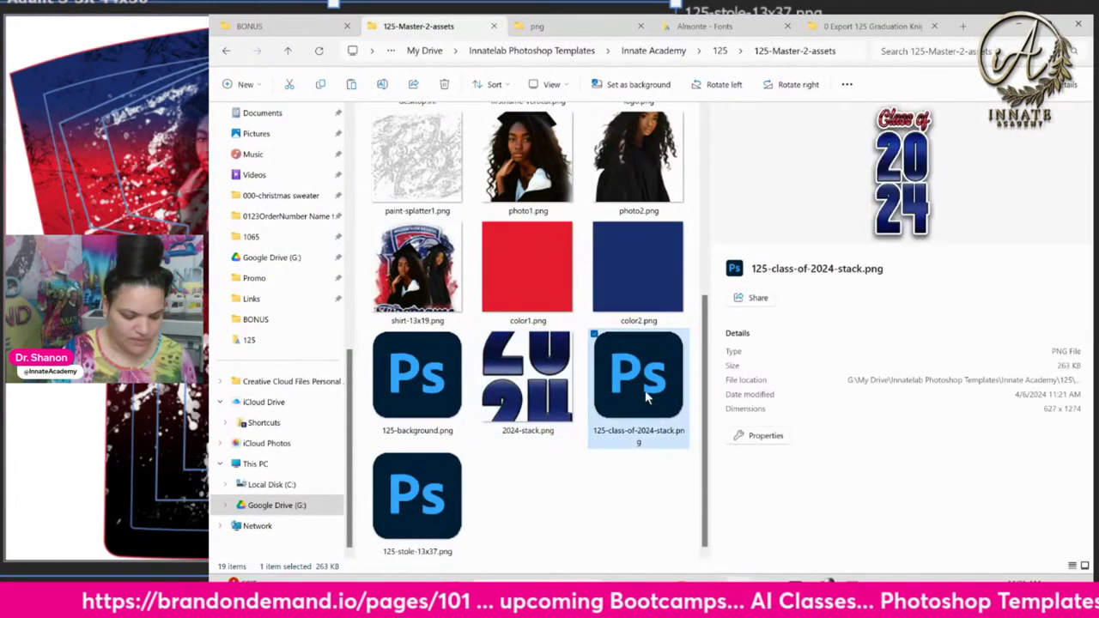
click(540, 384)
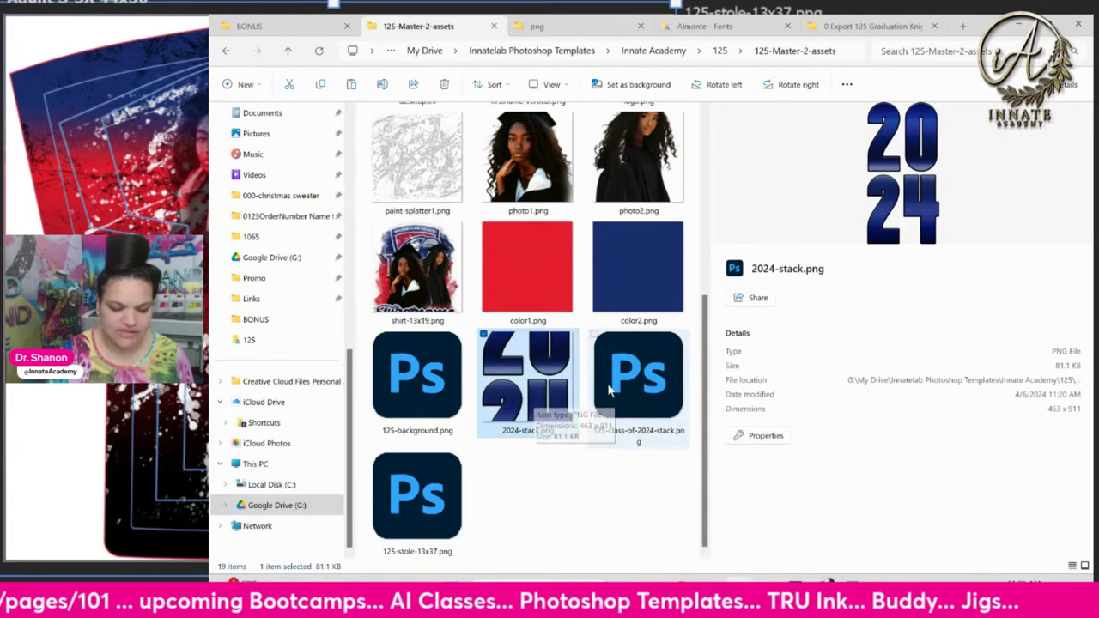
click(635, 378)
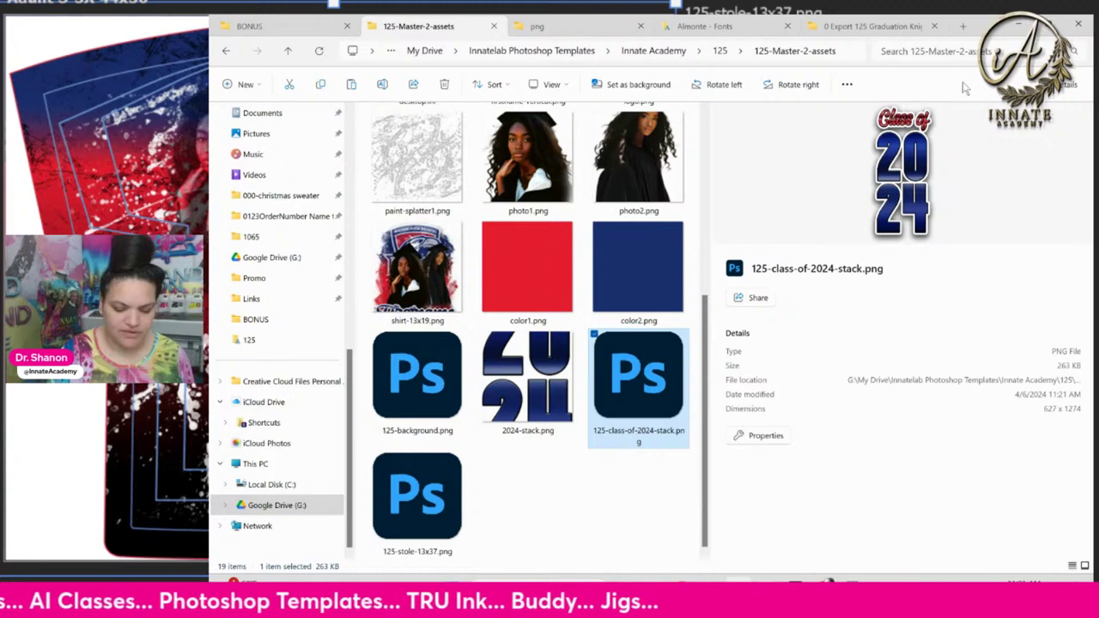
scroll(543, 430, up, 3)
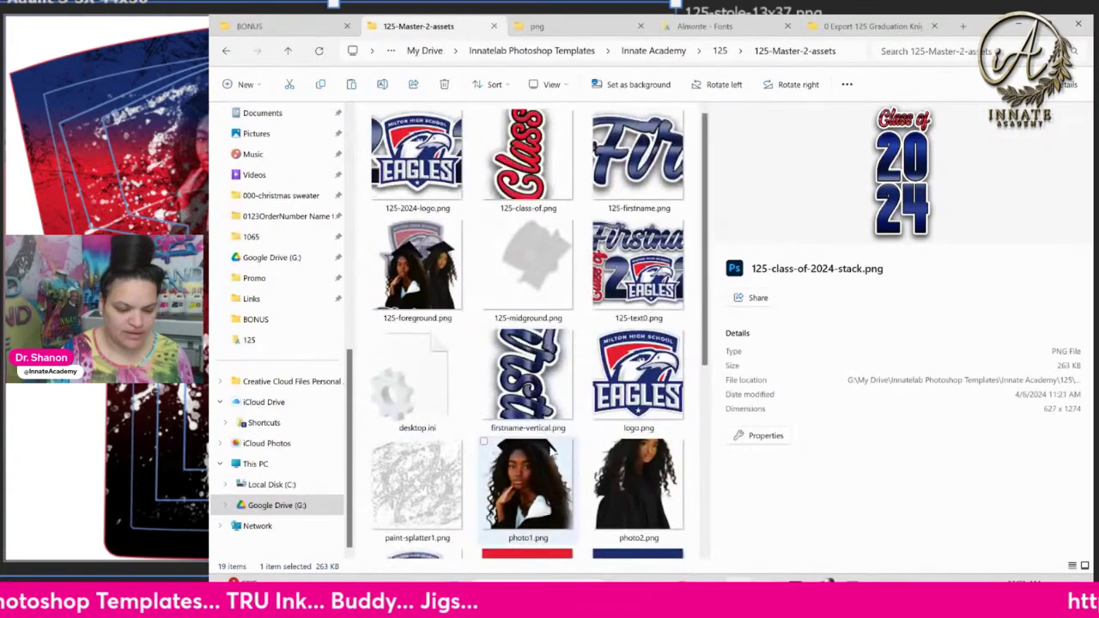
scroll(543, 433, down, 3)
click(546, 400)
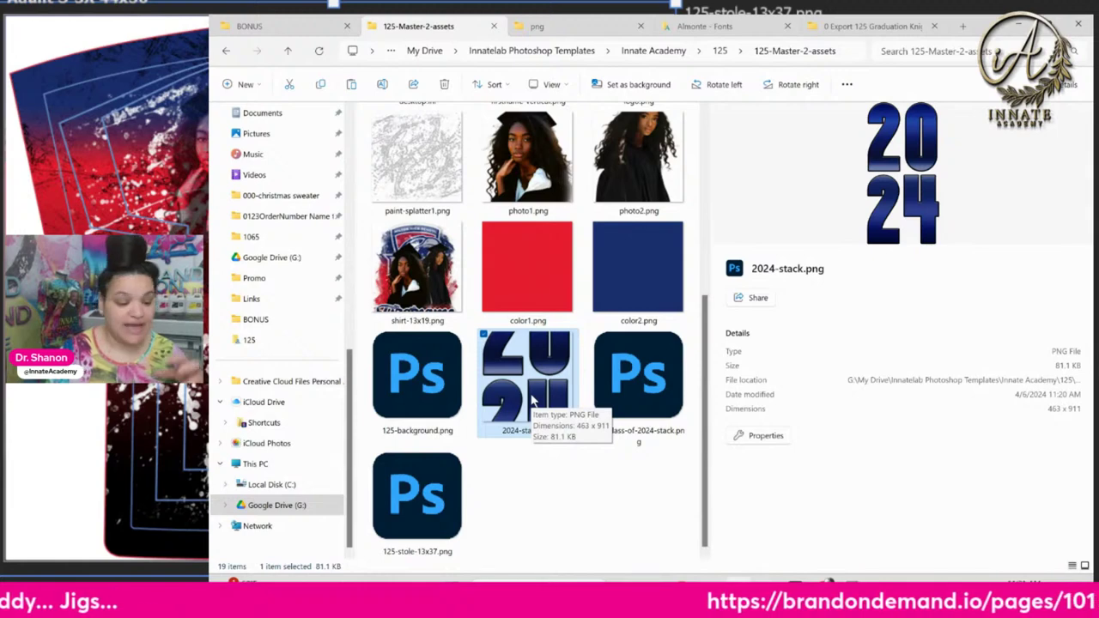
scroll(532, 400, up, 3)
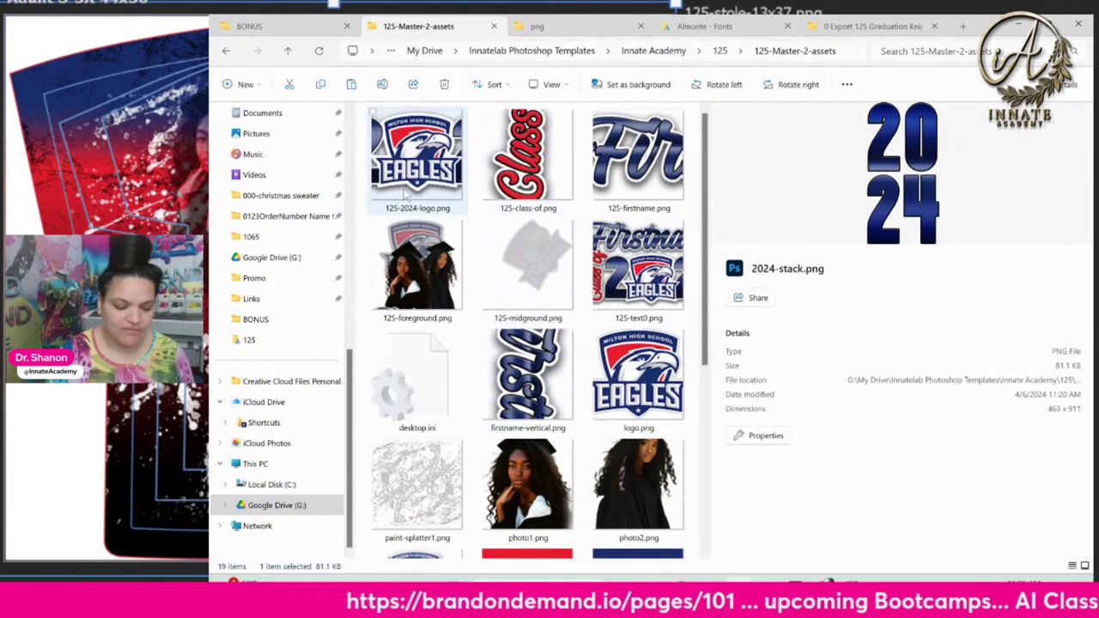
scroll(552, 316, down, 3)
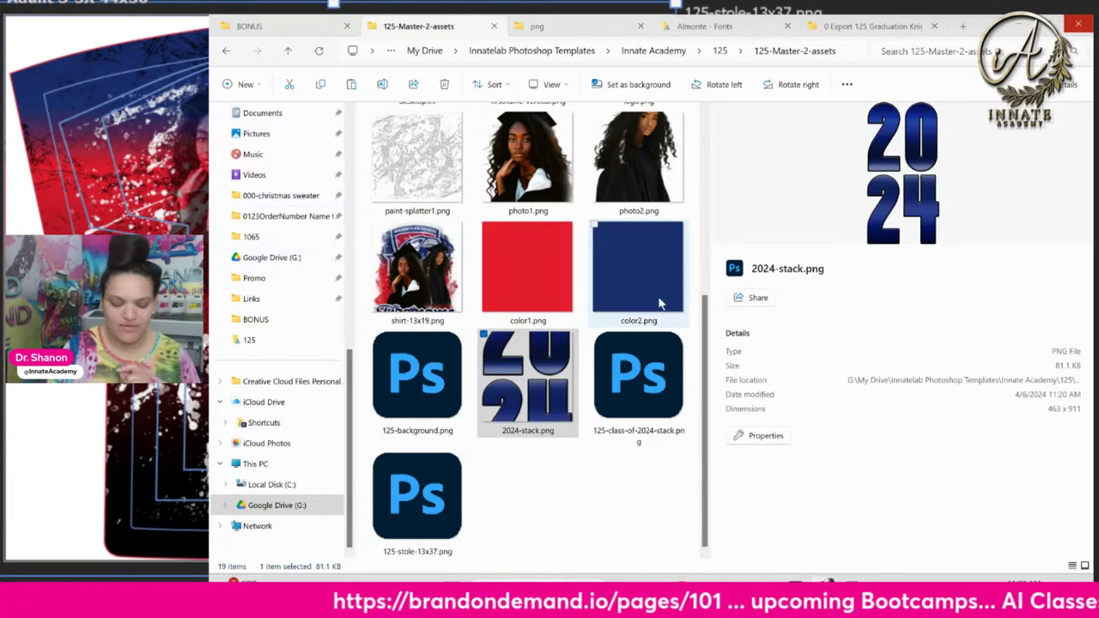
scroll(552, 295, up, 3)
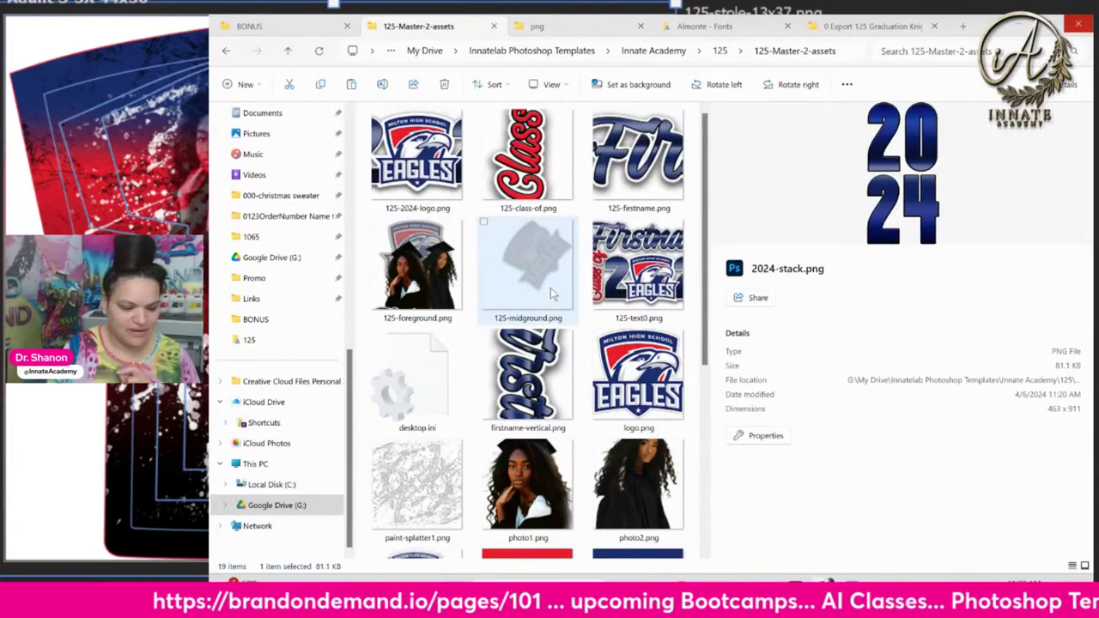
scroll(550, 288, down, 3)
scroll(463, 322, up, 3)
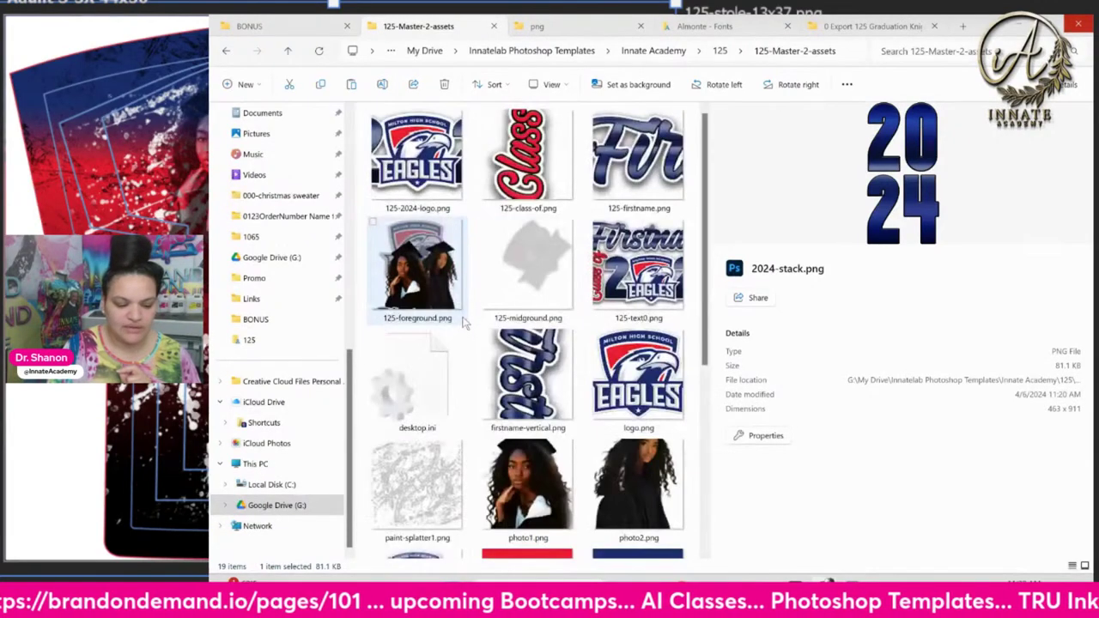
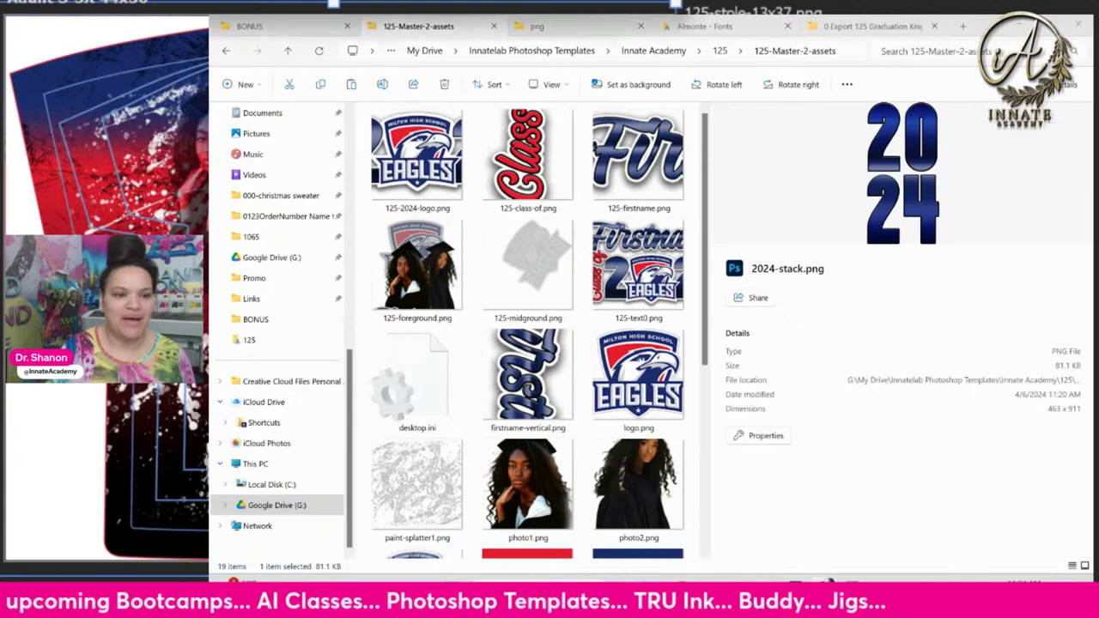
Bring up the maximized theme editor and open the 101 template from the Pages list
key(alt+Tab)
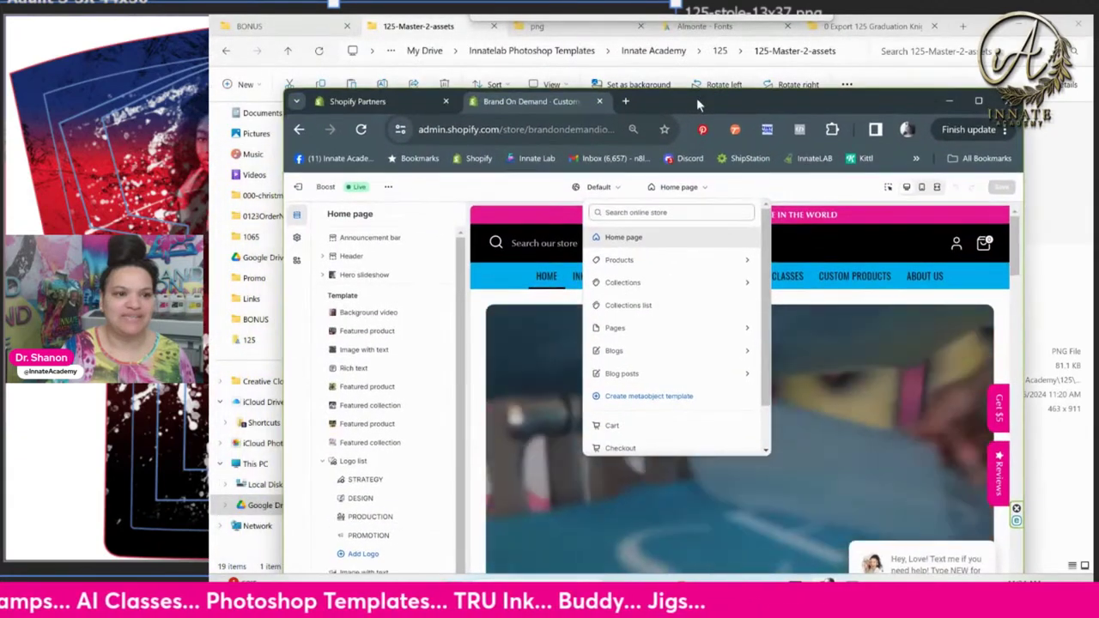
double_click(695, 117)
click(846, 118)
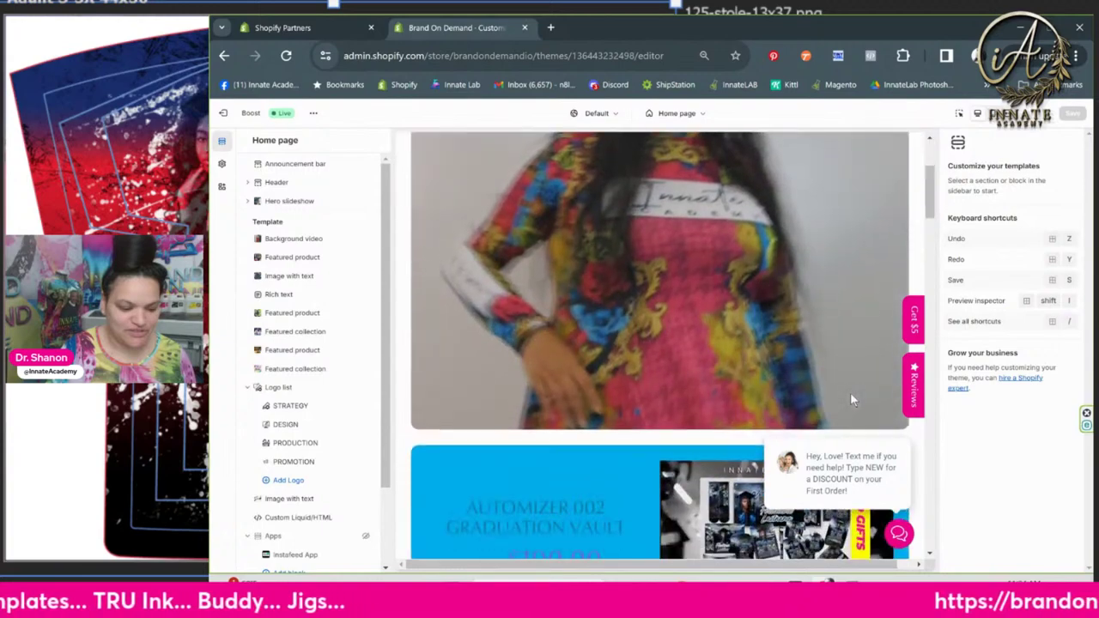
click(692, 119)
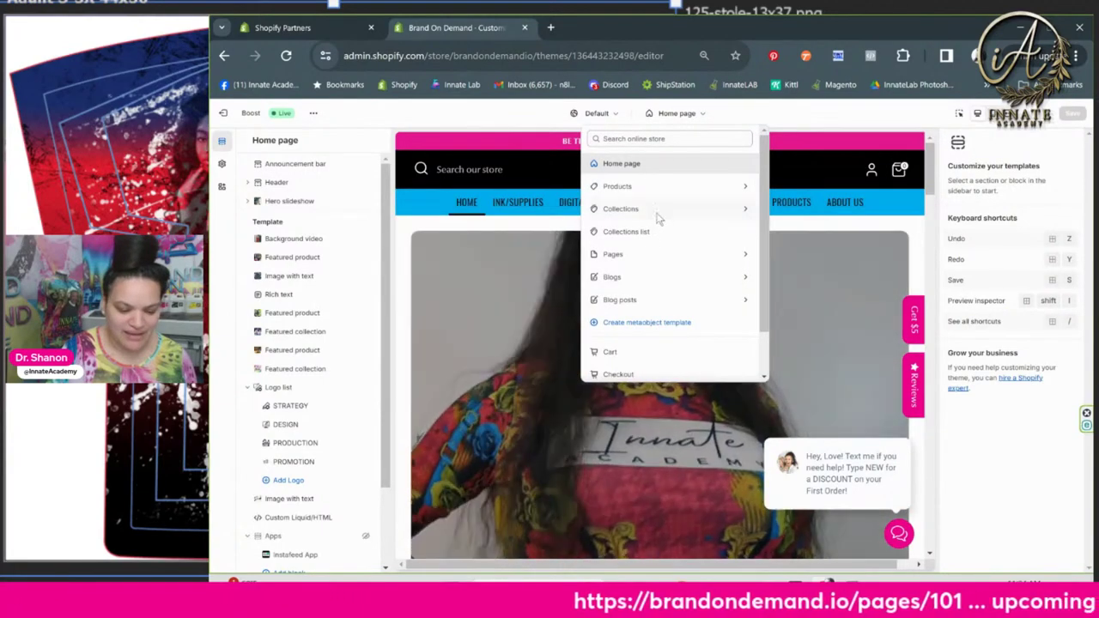
click(656, 213)
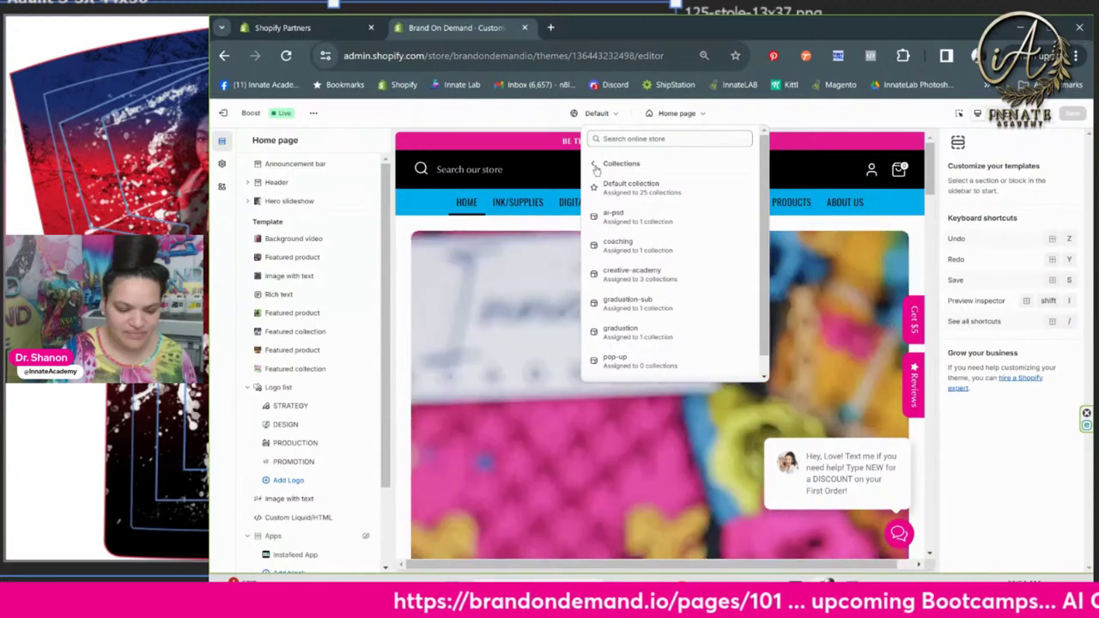
click(604, 164)
click(631, 251)
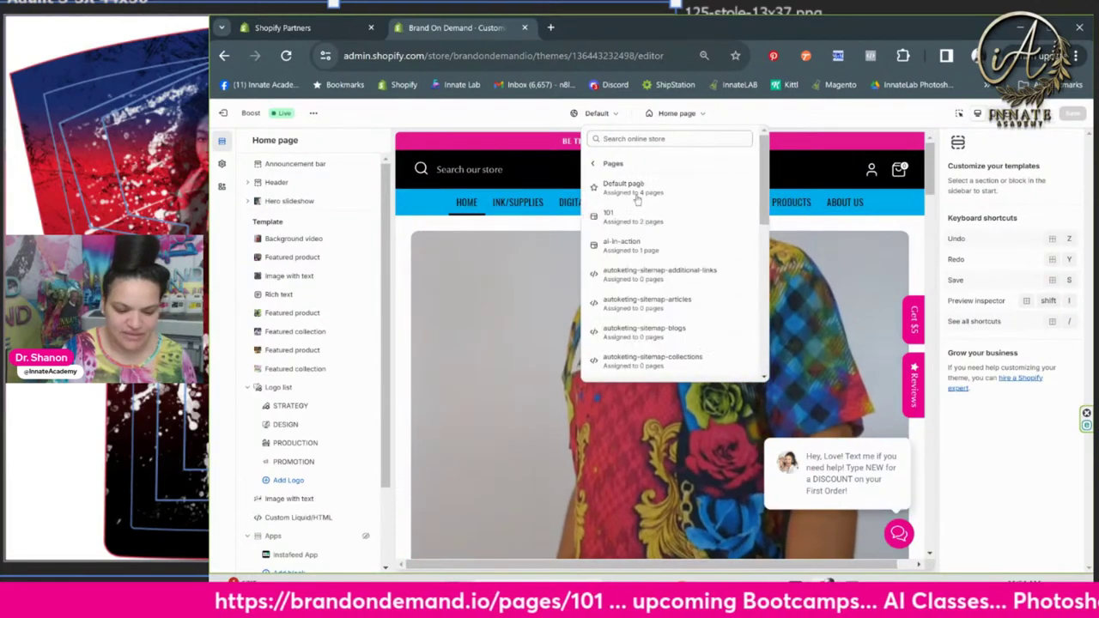
click(631, 222)
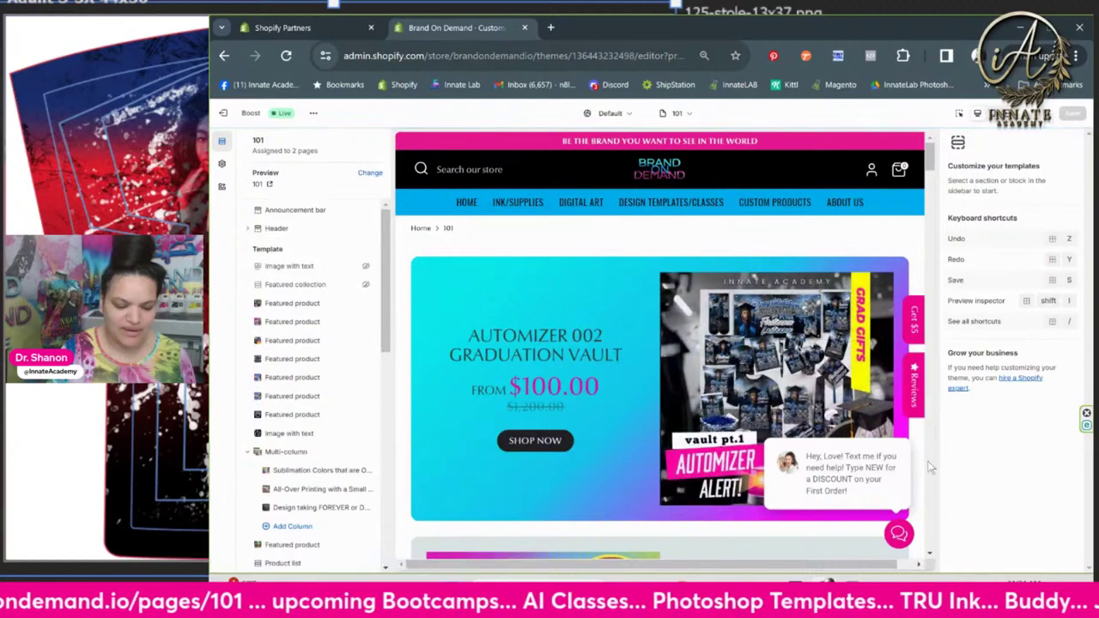
Scroll through the 101 page's vault and bootcamp products, then bring up the Add section list
scroll(549, 395, down, 2)
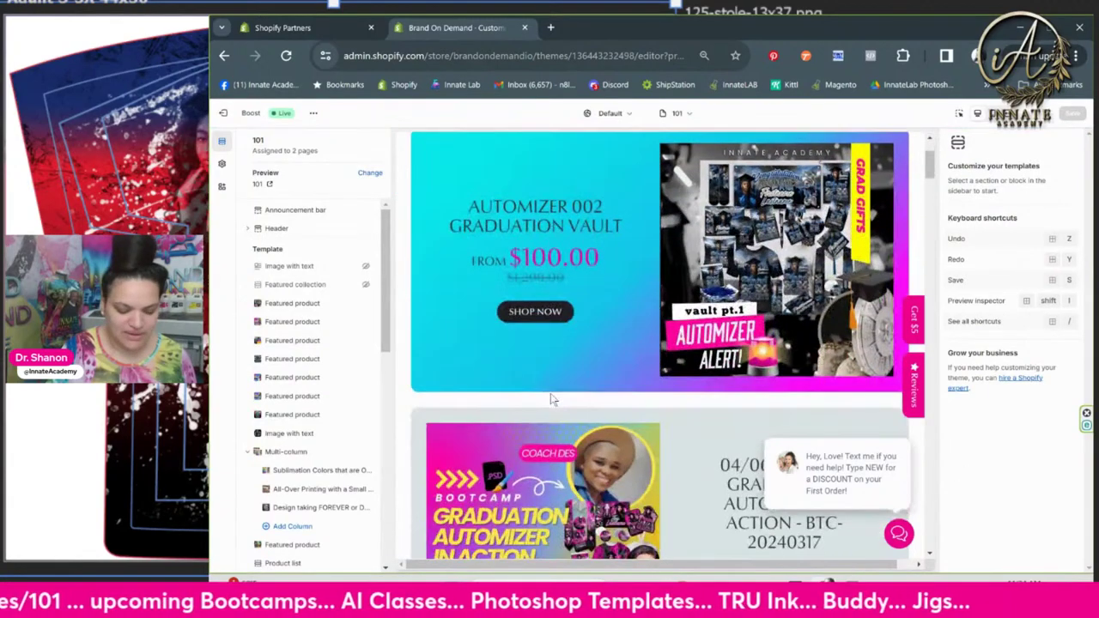
scroll(549, 395, up, 2)
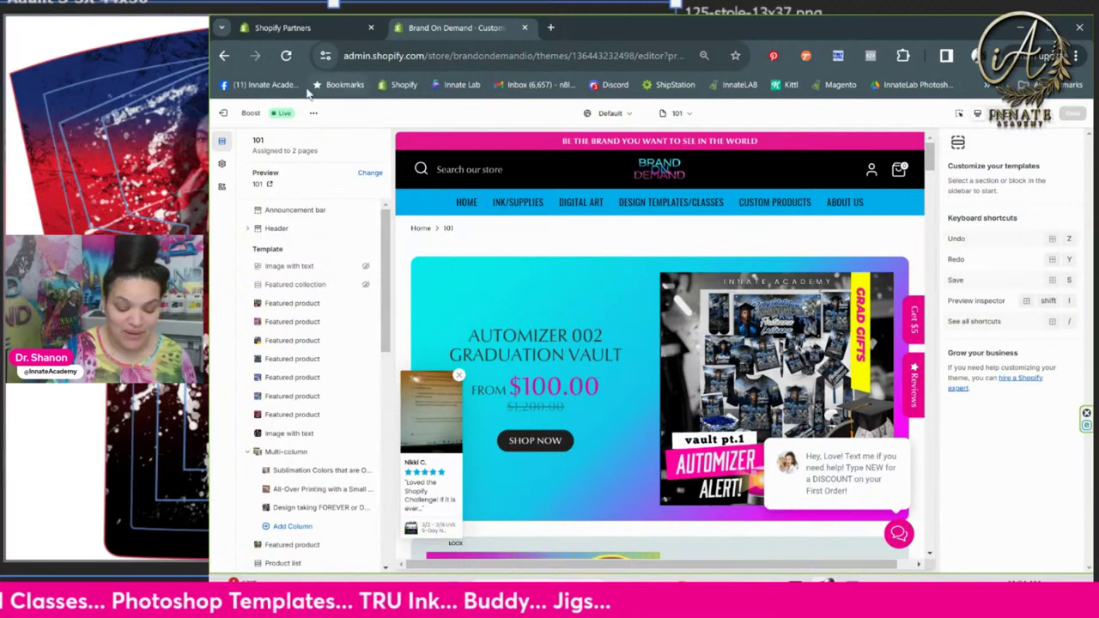
scroll(559, 352, down, 1)
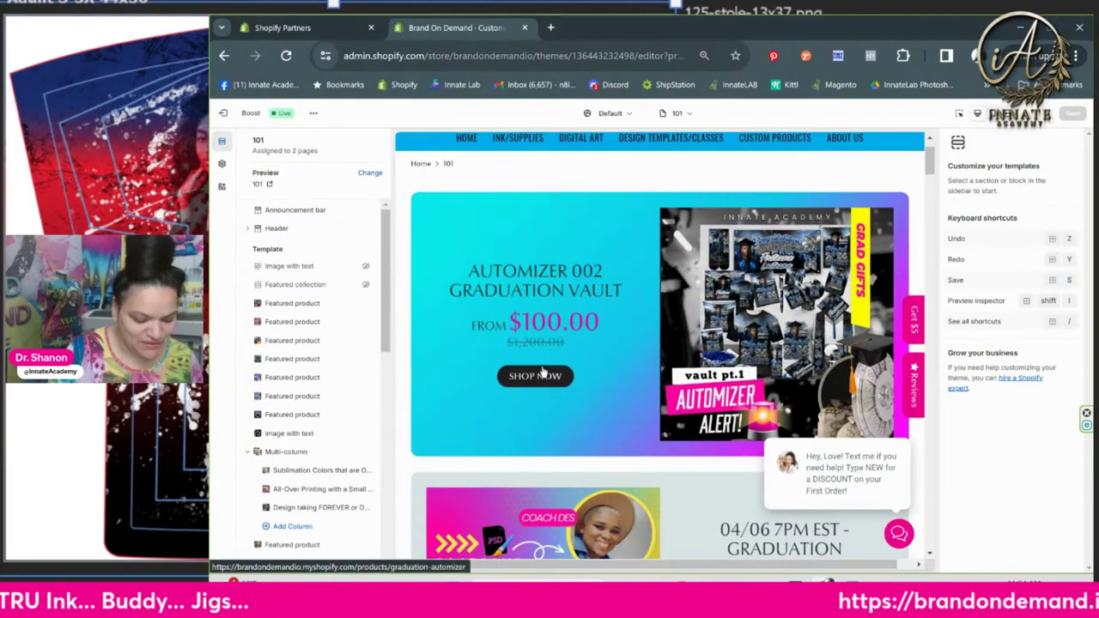
scroll(540, 374, down, 5)
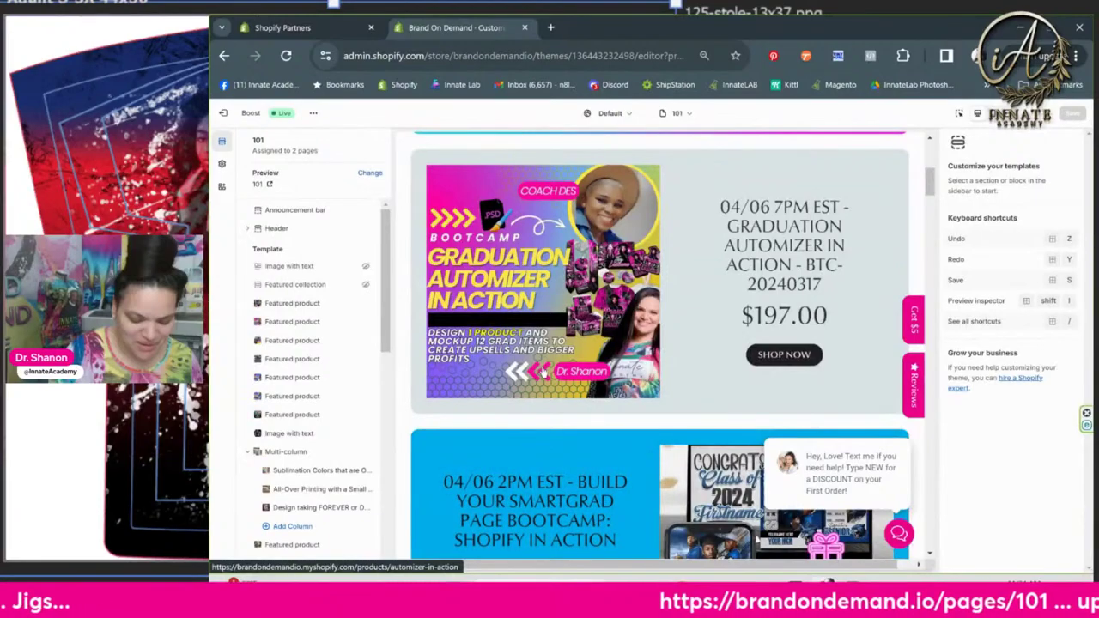
scroll(543, 371, up, 2)
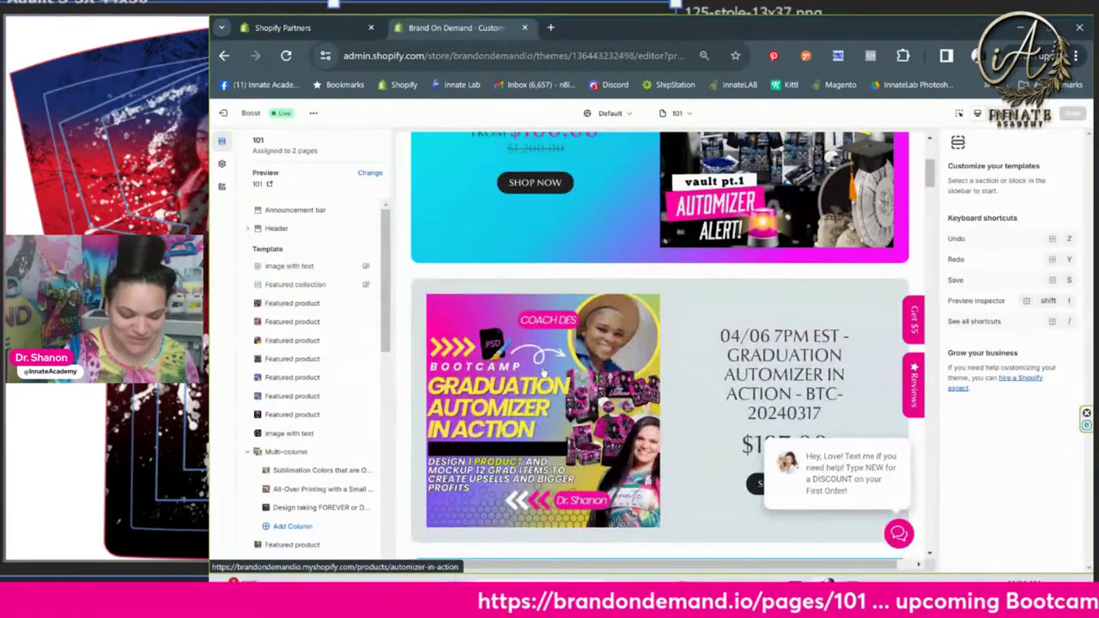
scroll(612, 357, up, 1)
scroll(611, 358, up, 3)
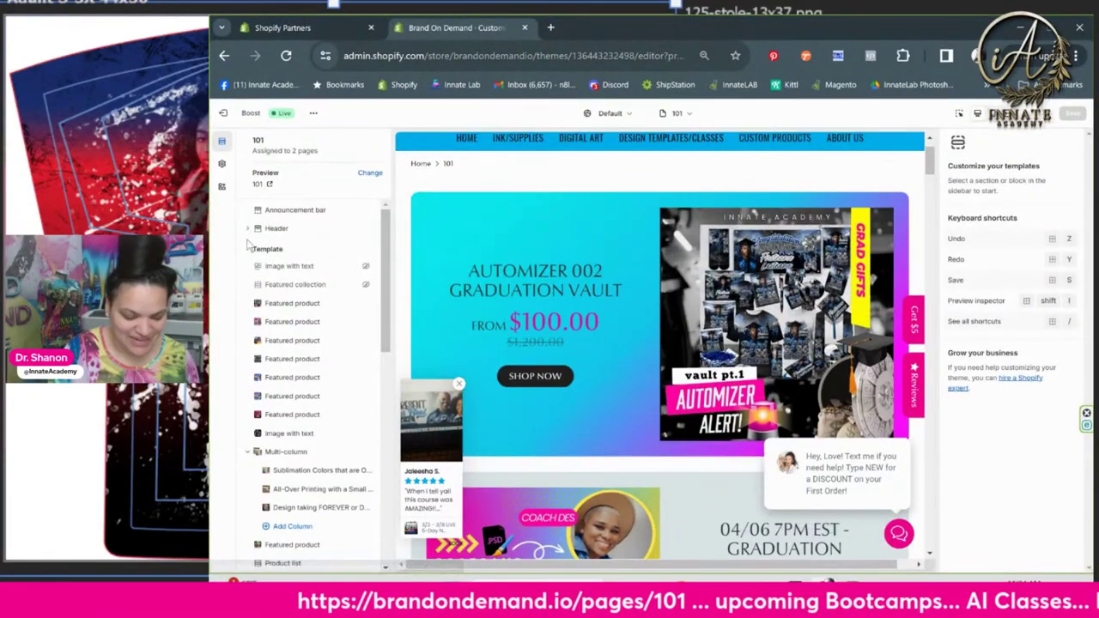
scroll(293, 442, down, 3)
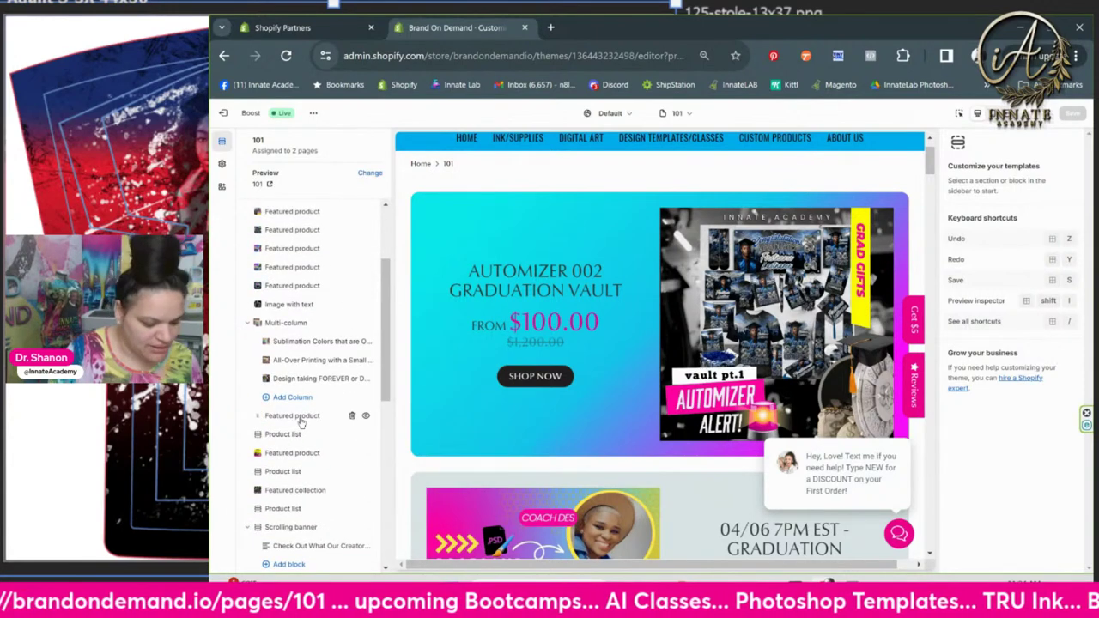
scroll(301, 423, down, 10)
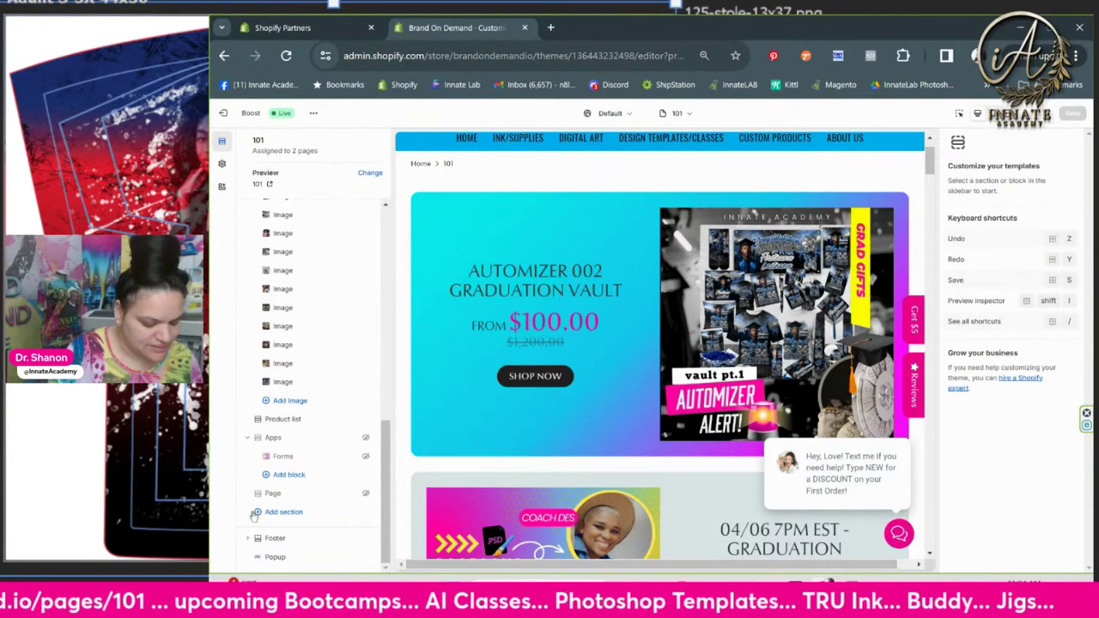
click(258, 513)
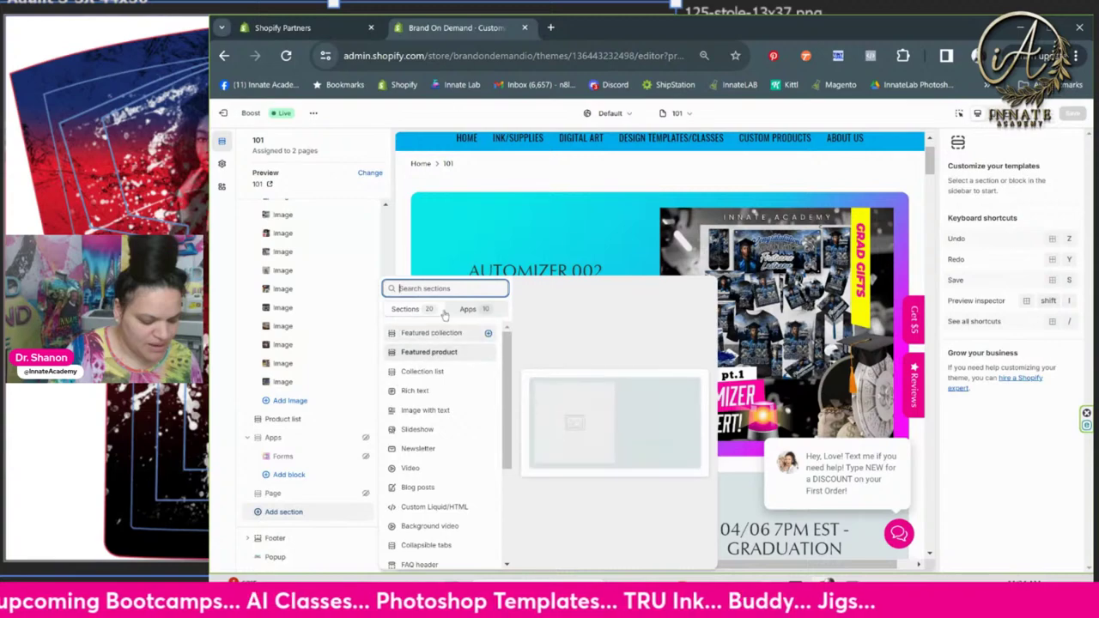
Add a Featured product section showing the PSD-125 Graduation Stole product, found by searching '125'
click(428, 352)
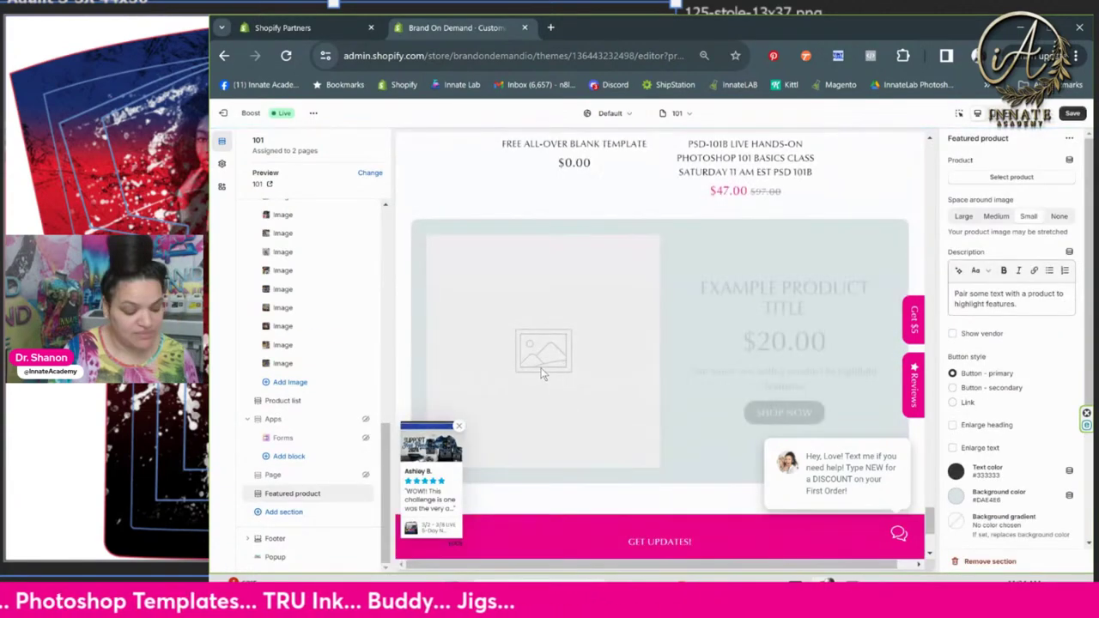
click(1007, 177)
click(1004, 168)
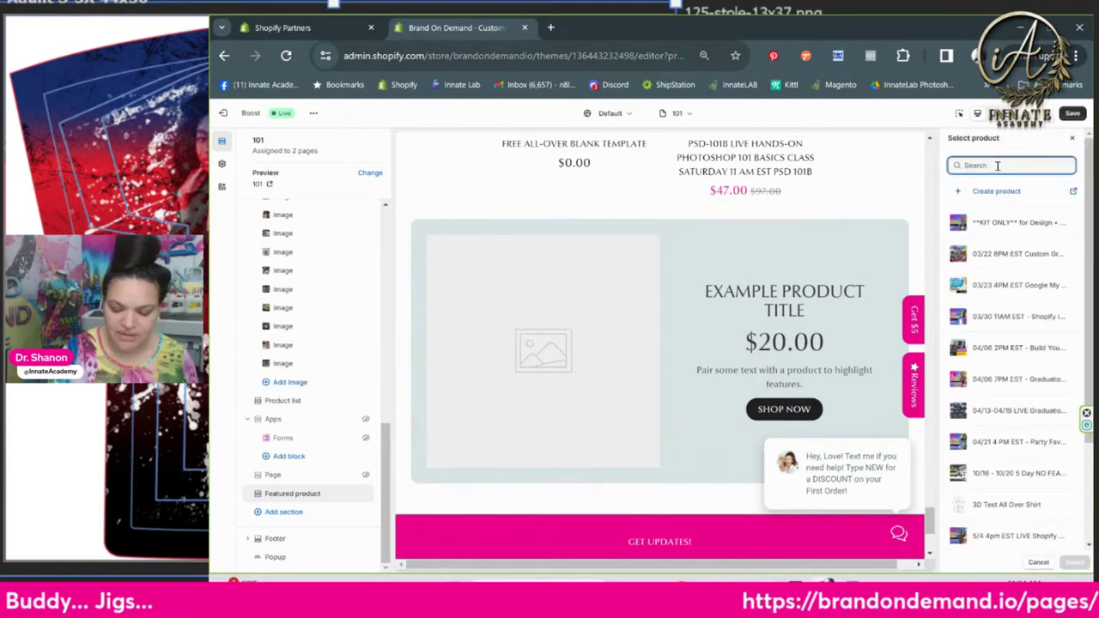
text(125)
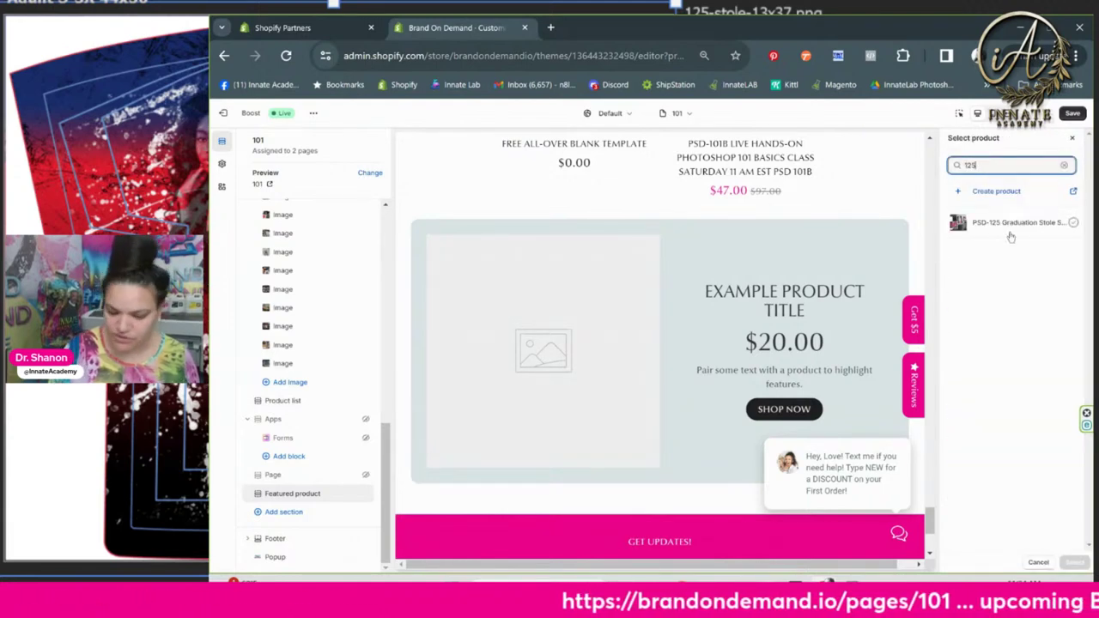
click(1006, 223)
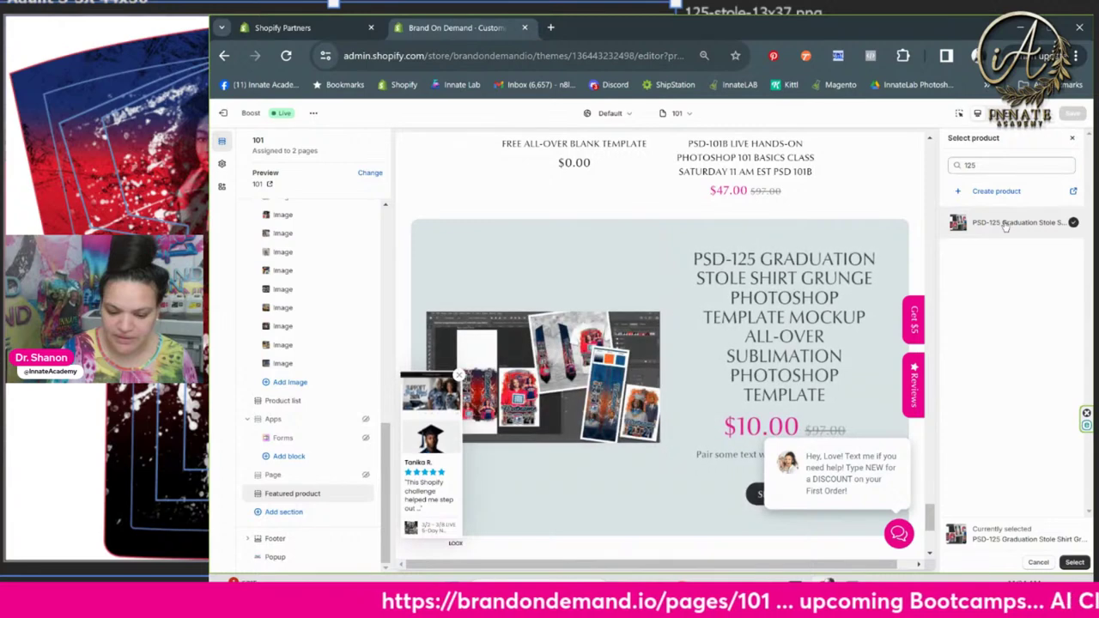
click(1075, 561)
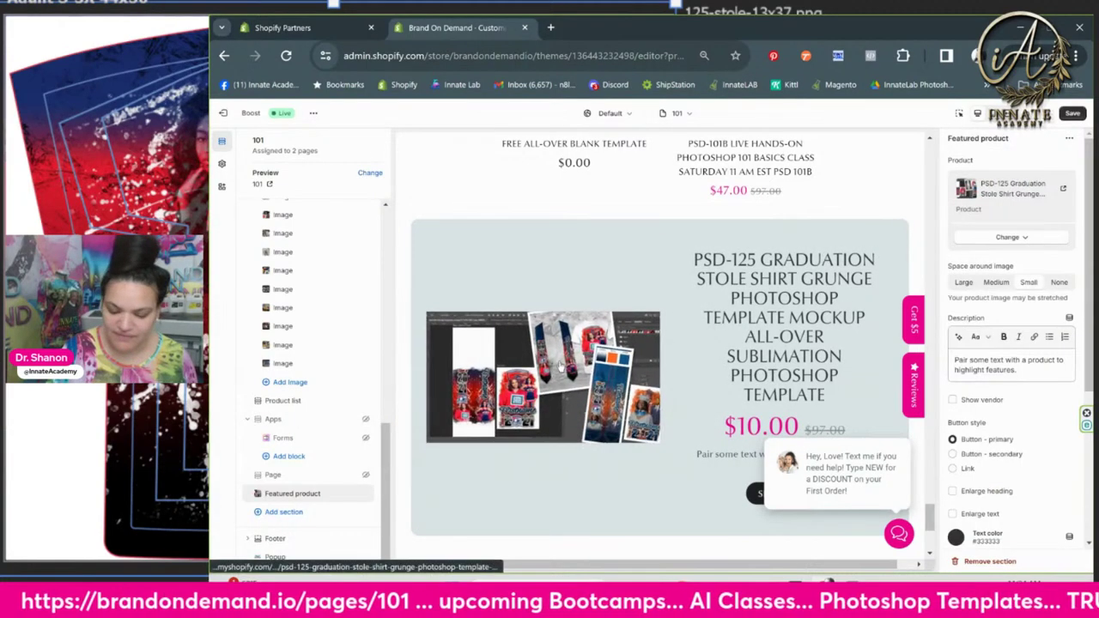
Give the section a linear gradient background with a -45 angle
scroll(697, 386, down, 1)
scroll(695, 381, down, 1)
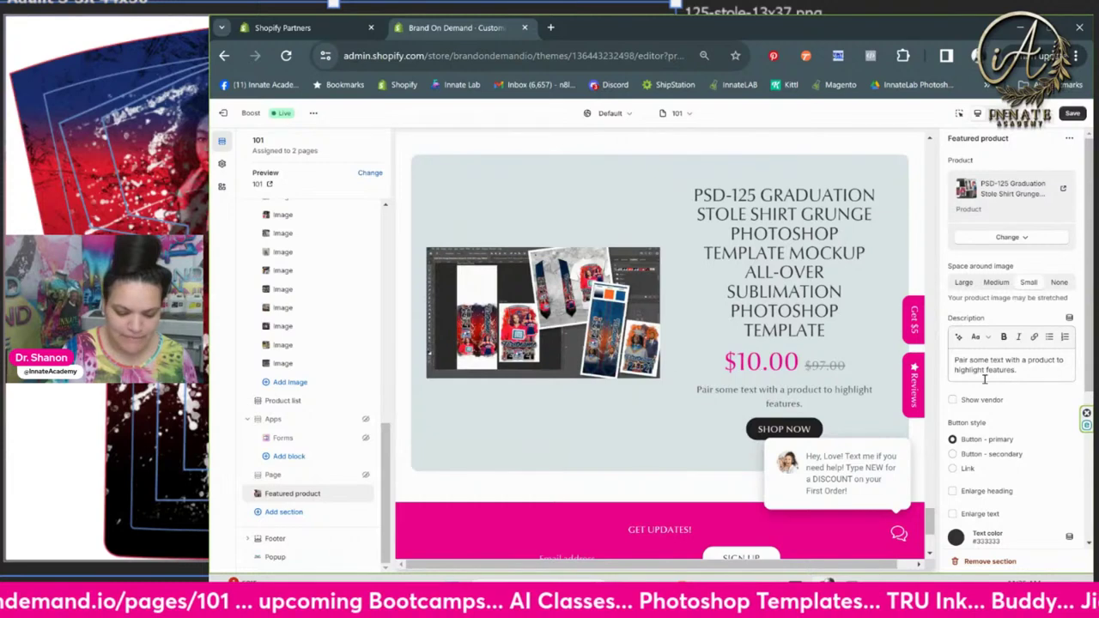
scroll(1039, 367, down, 3)
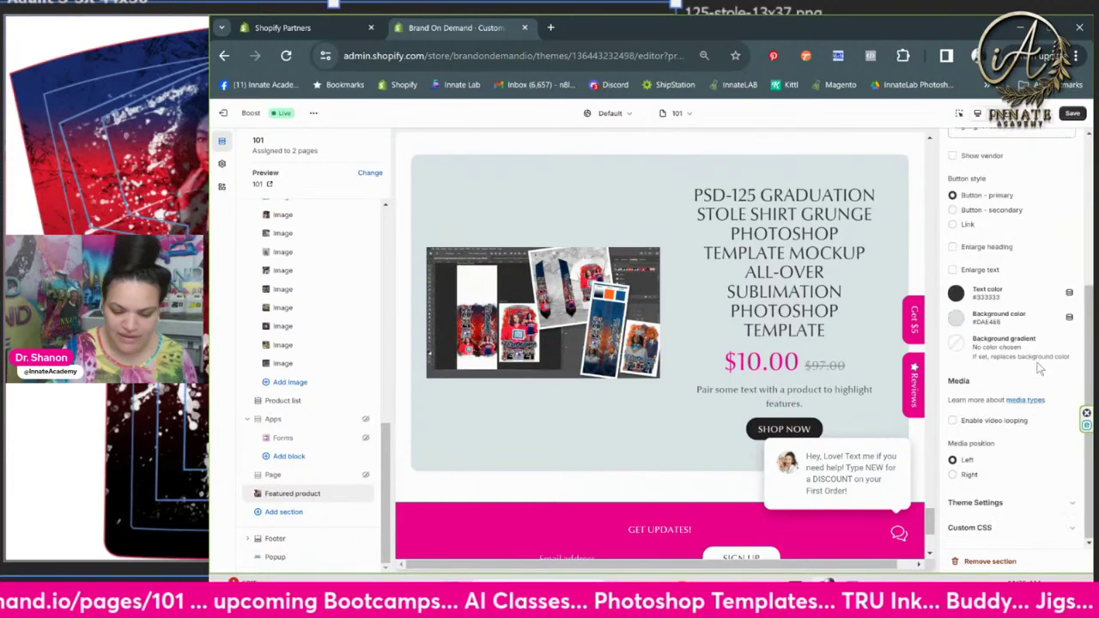
click(956, 344)
click(952, 298)
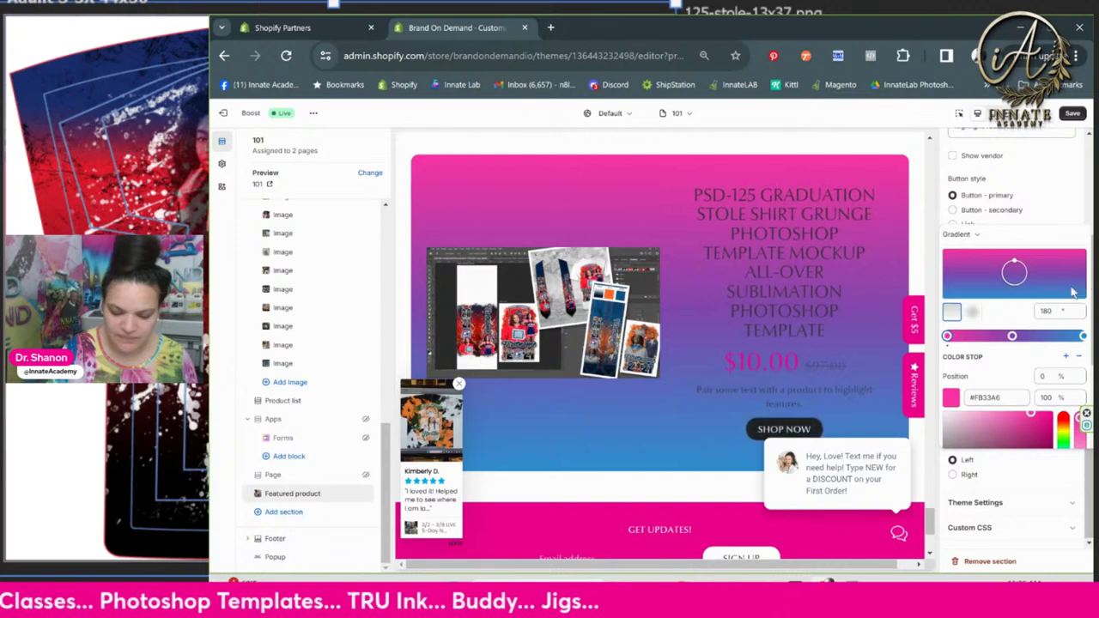
click(972, 314)
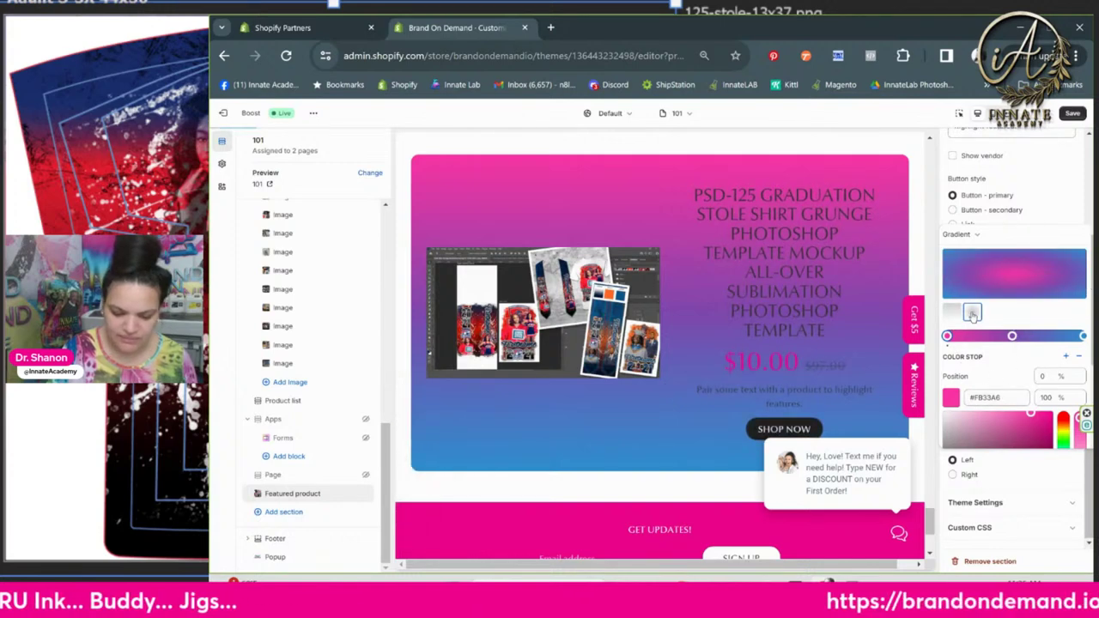
click(952, 313)
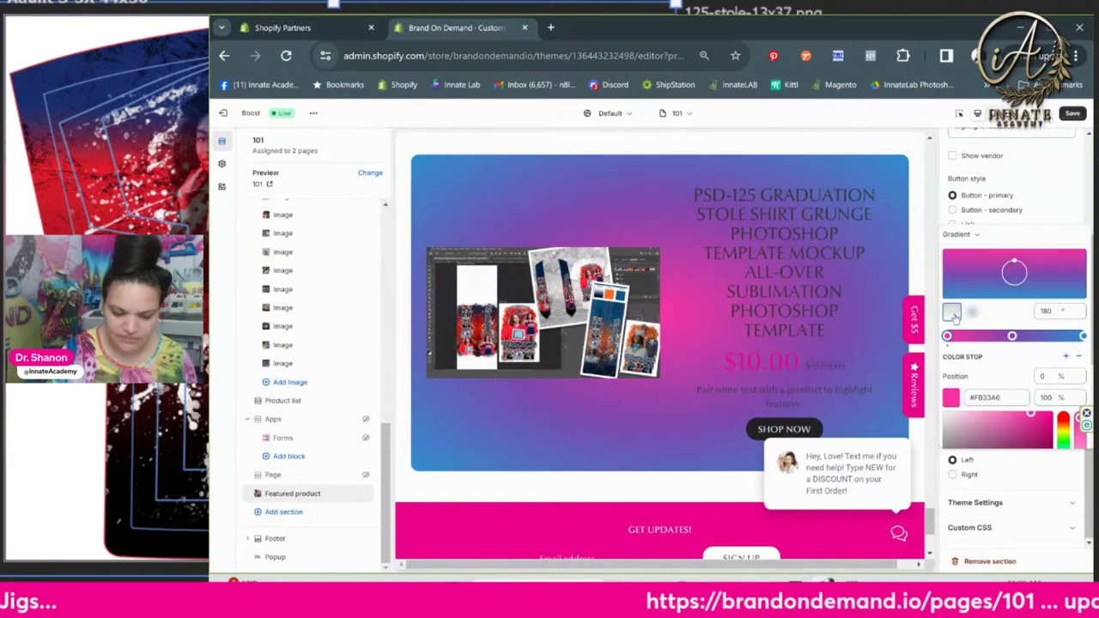
double_click(1045, 311)
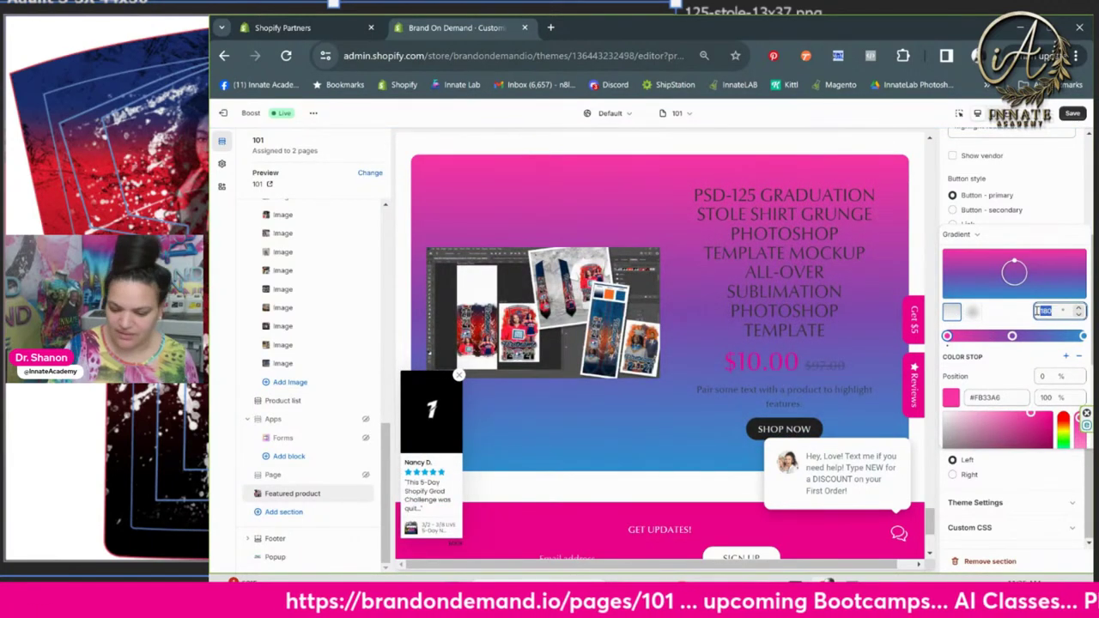
text(45)
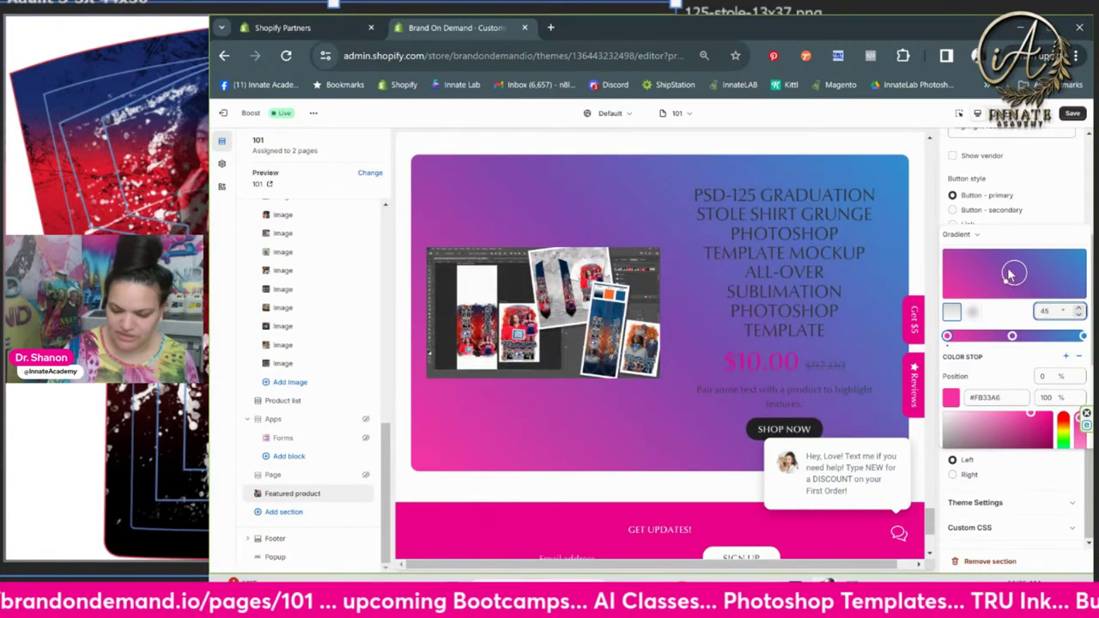
double_click(1054, 311)
key(BackSpace)
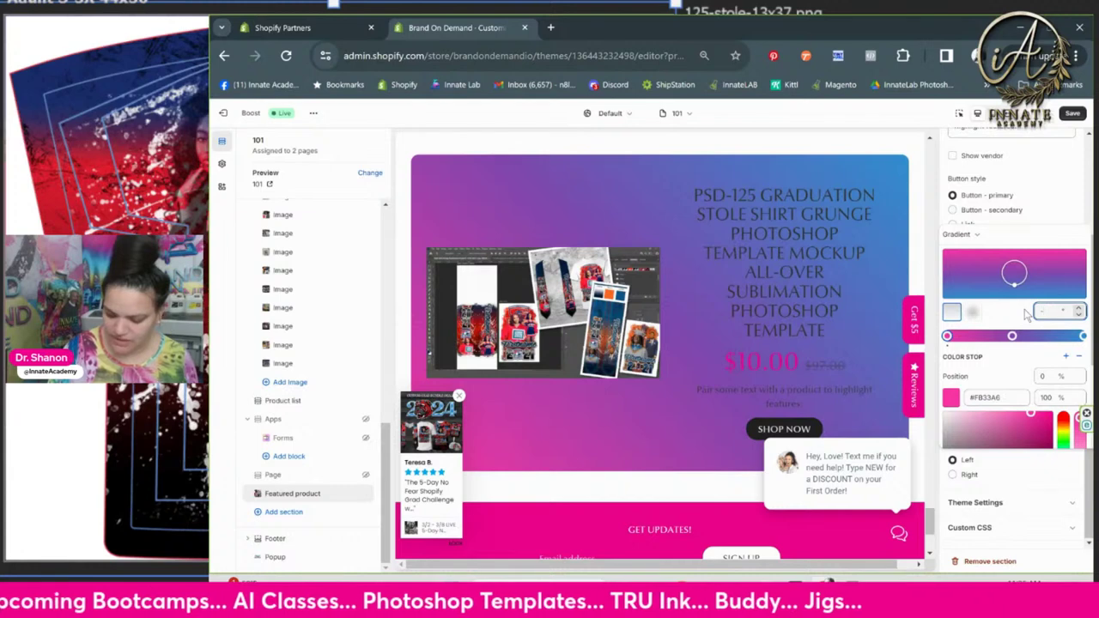
text(-45)
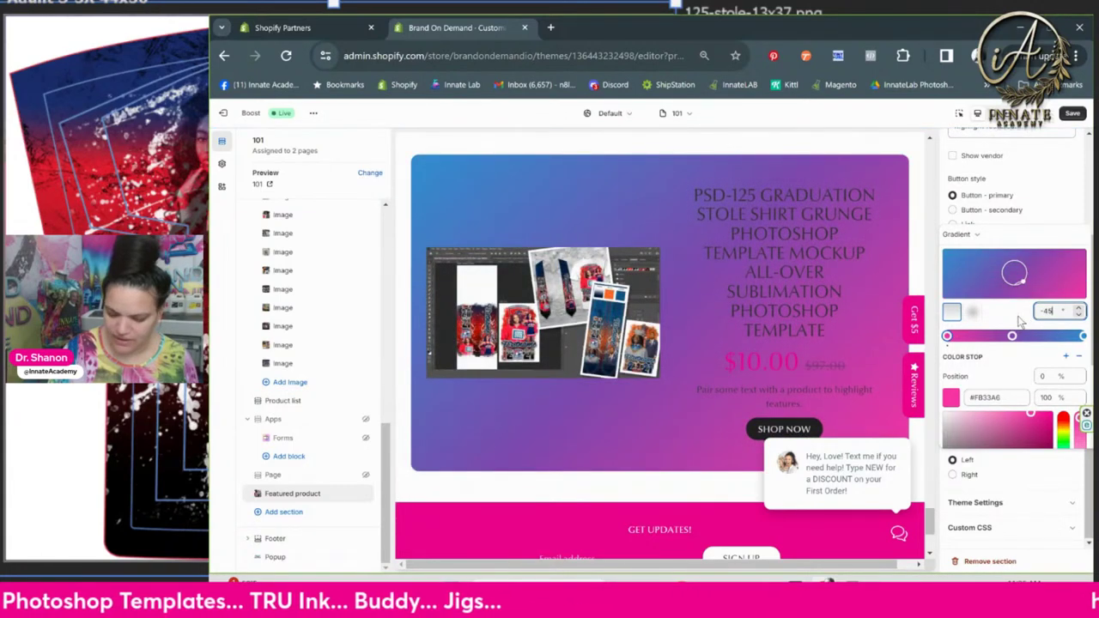
scroll(1000, 397, down, 3)
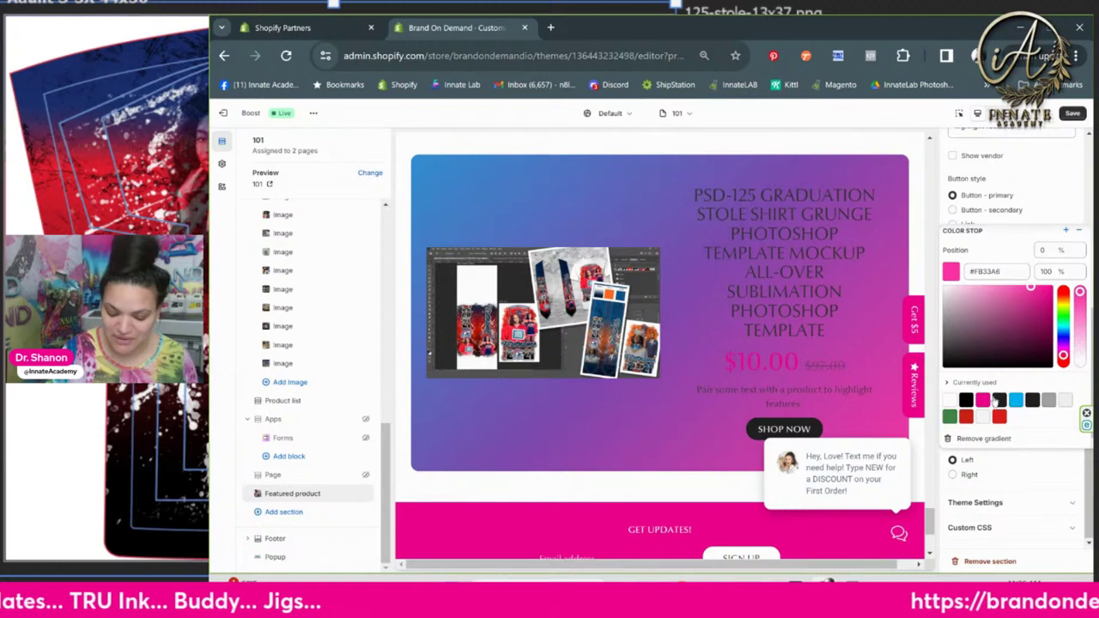
click(1054, 206)
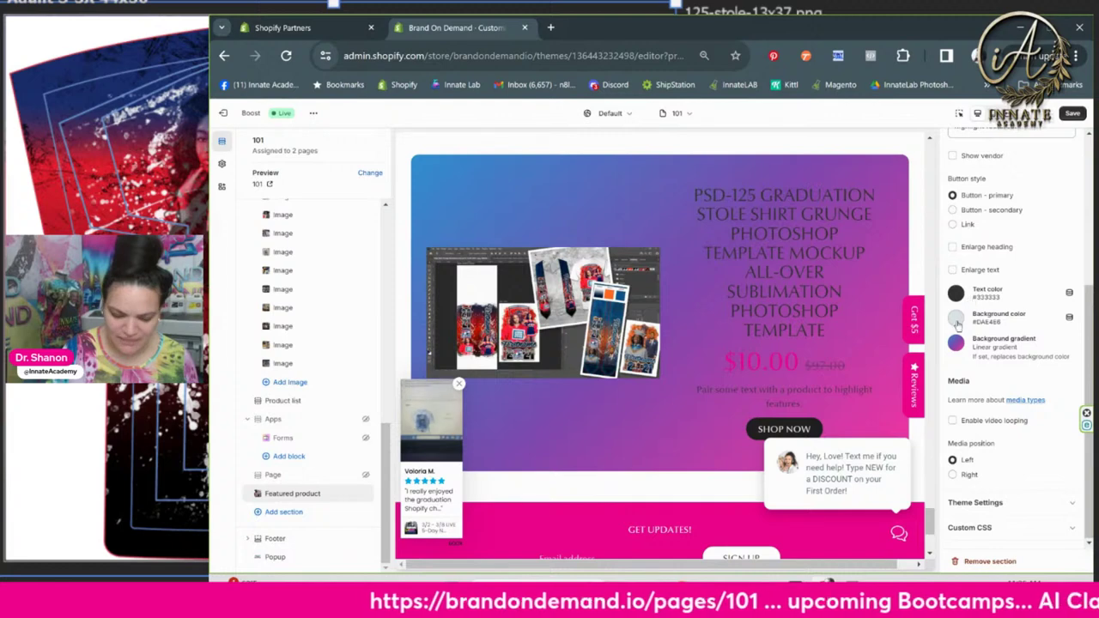
Set the background colour to pink and place the product image on the right
click(960, 316)
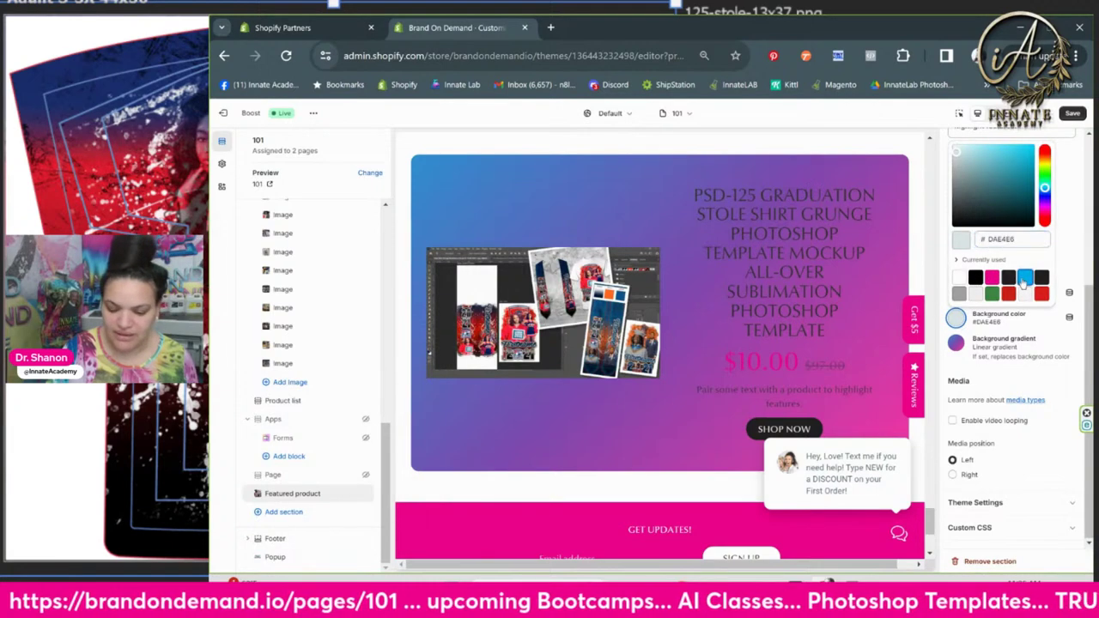
click(1022, 281)
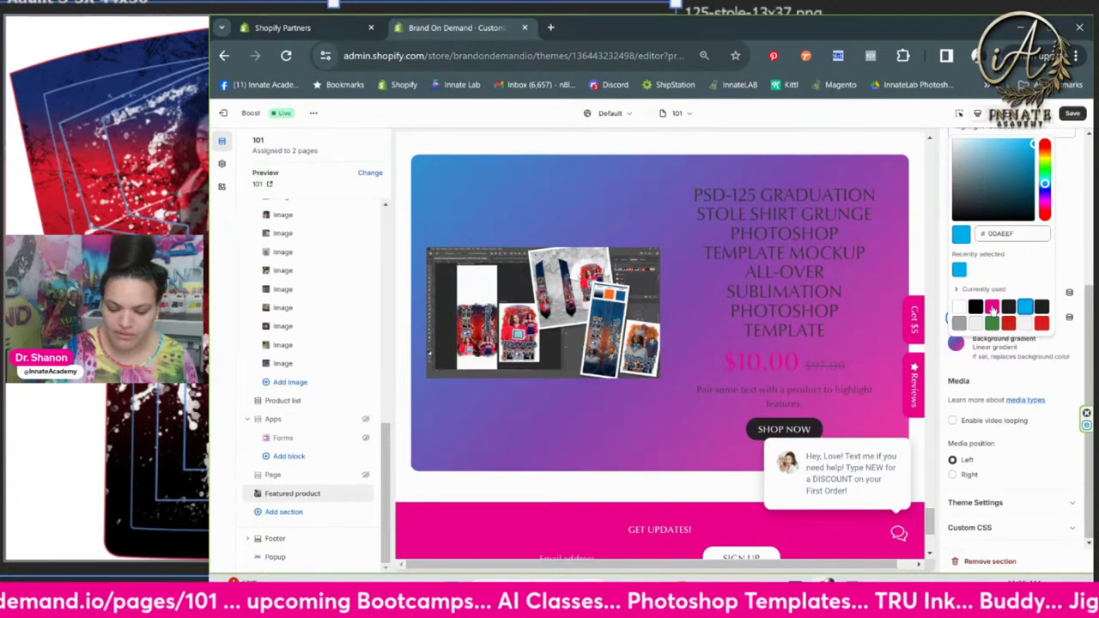
click(992, 308)
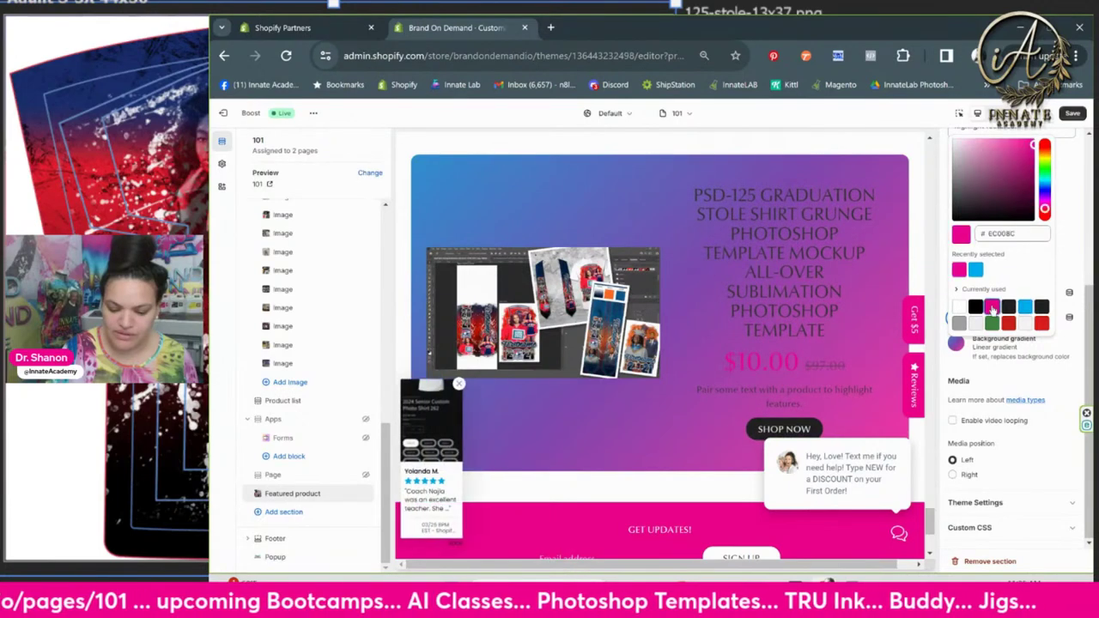
click(1071, 250)
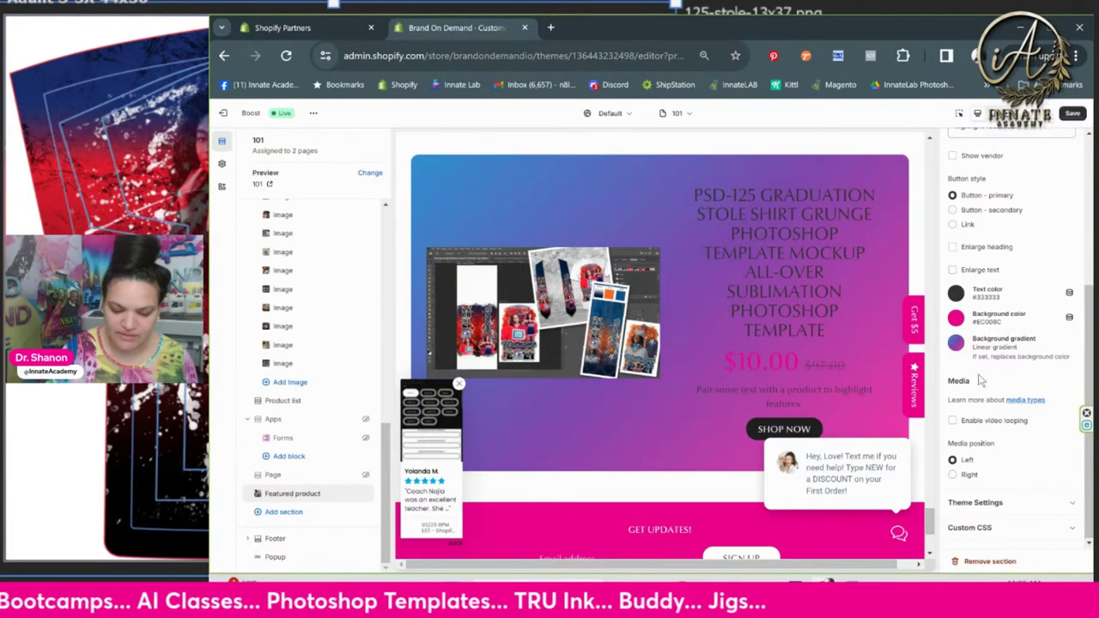
click(953, 475)
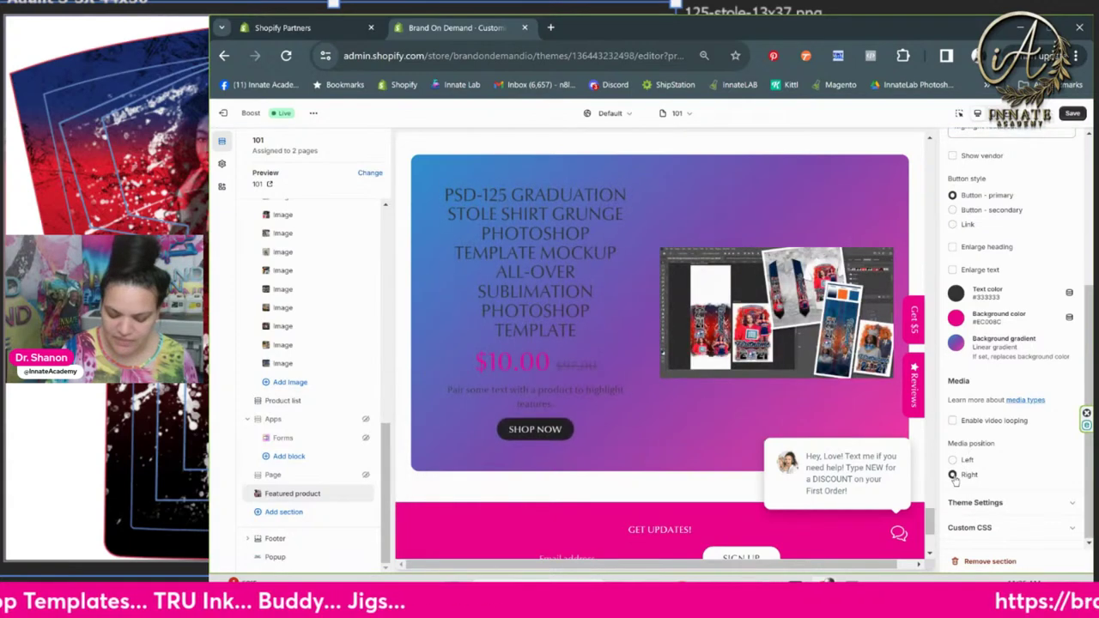
Make the section's text white and save the theme
scroll(993, 440, up, 3)
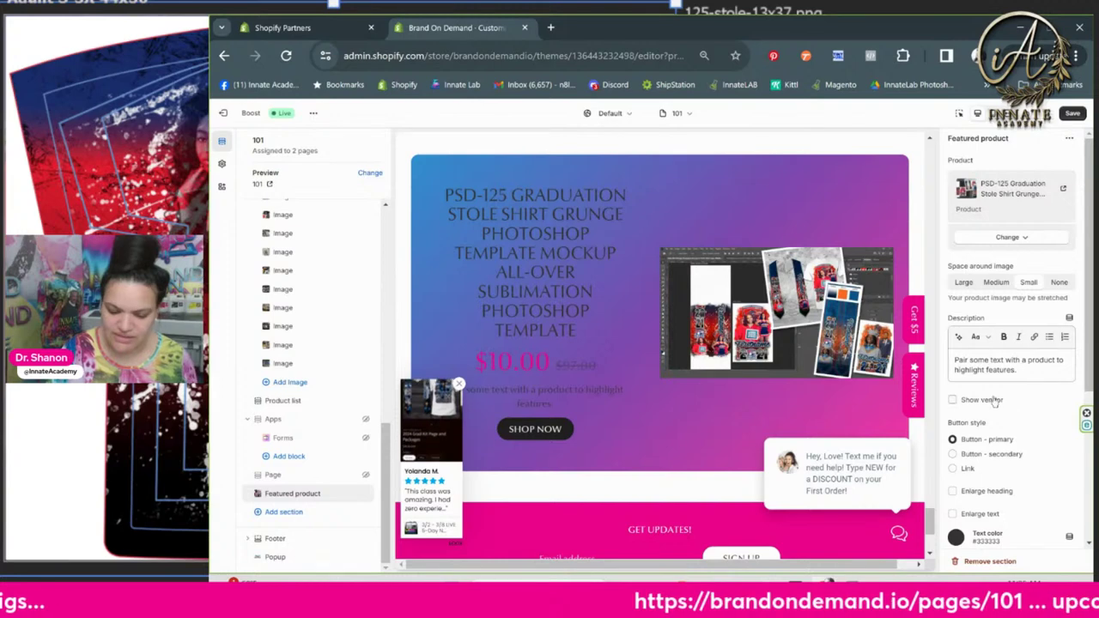
scroll(994, 401, down, 2)
scroll(996, 402, down, 2)
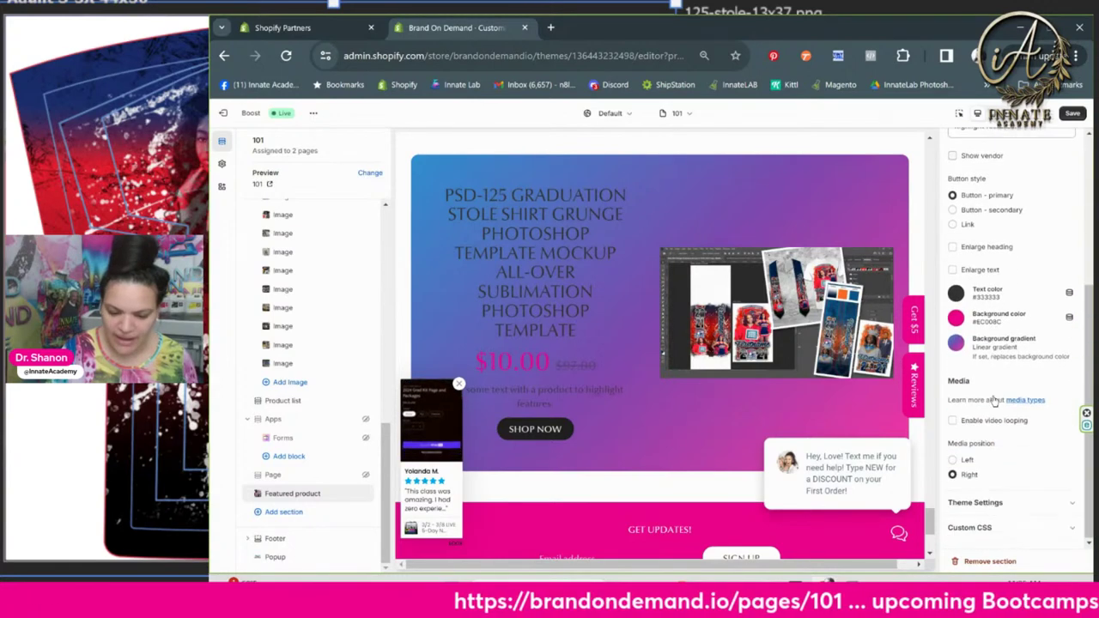
click(956, 294)
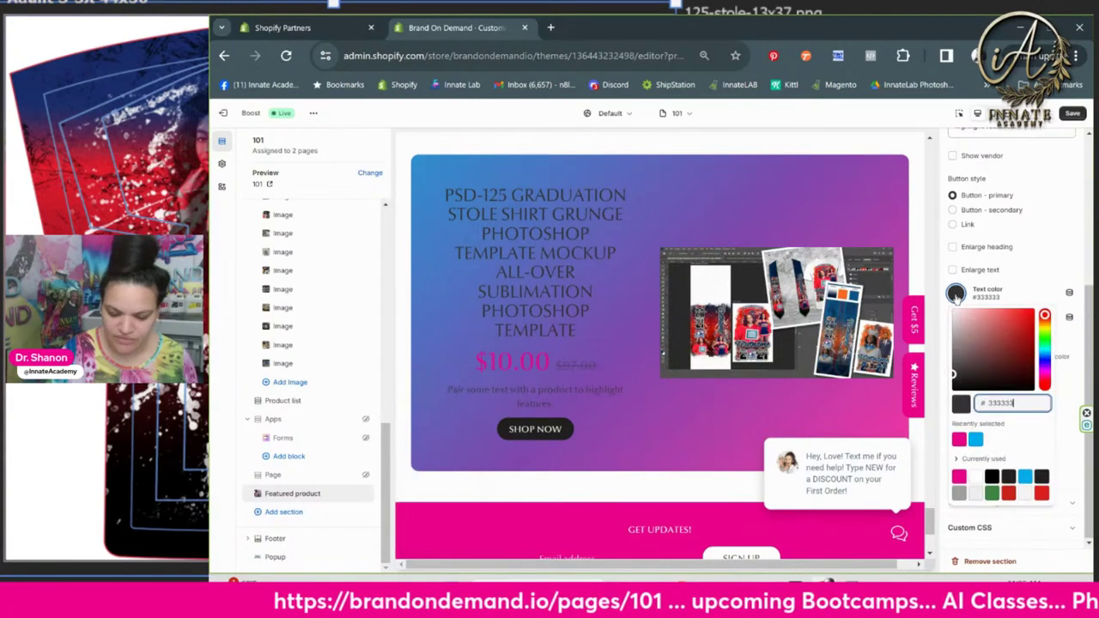
click(976, 477)
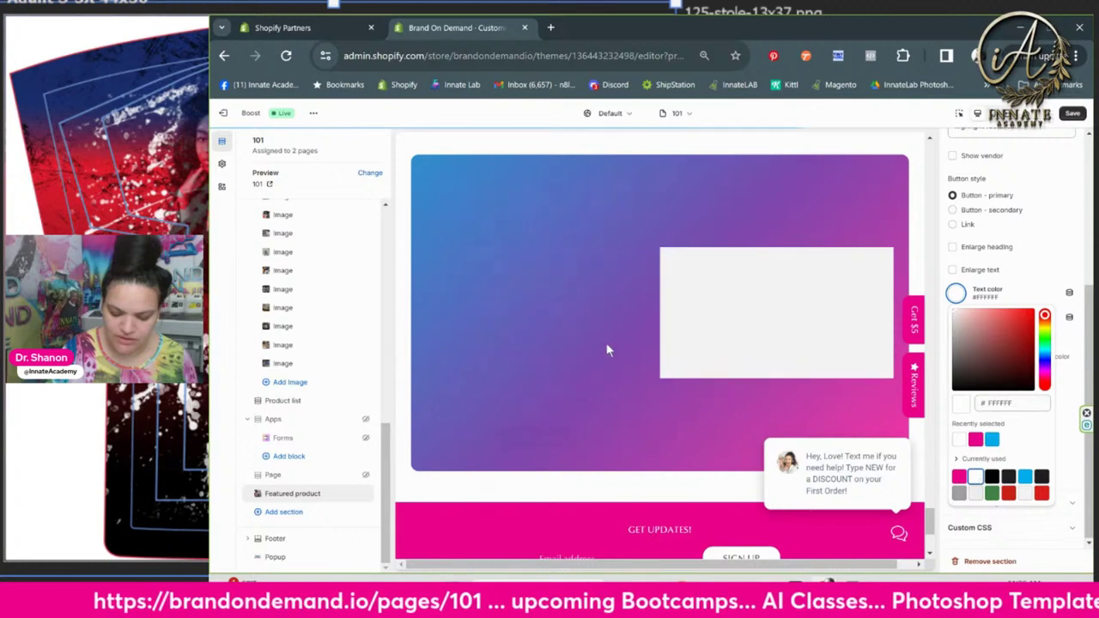
click(1044, 250)
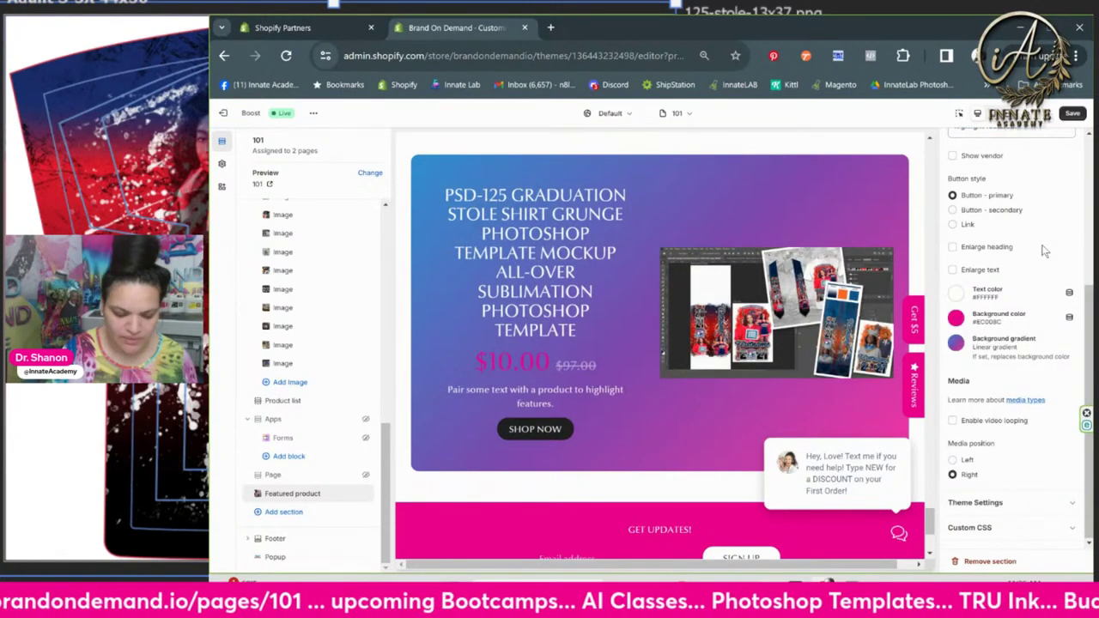
click(1071, 114)
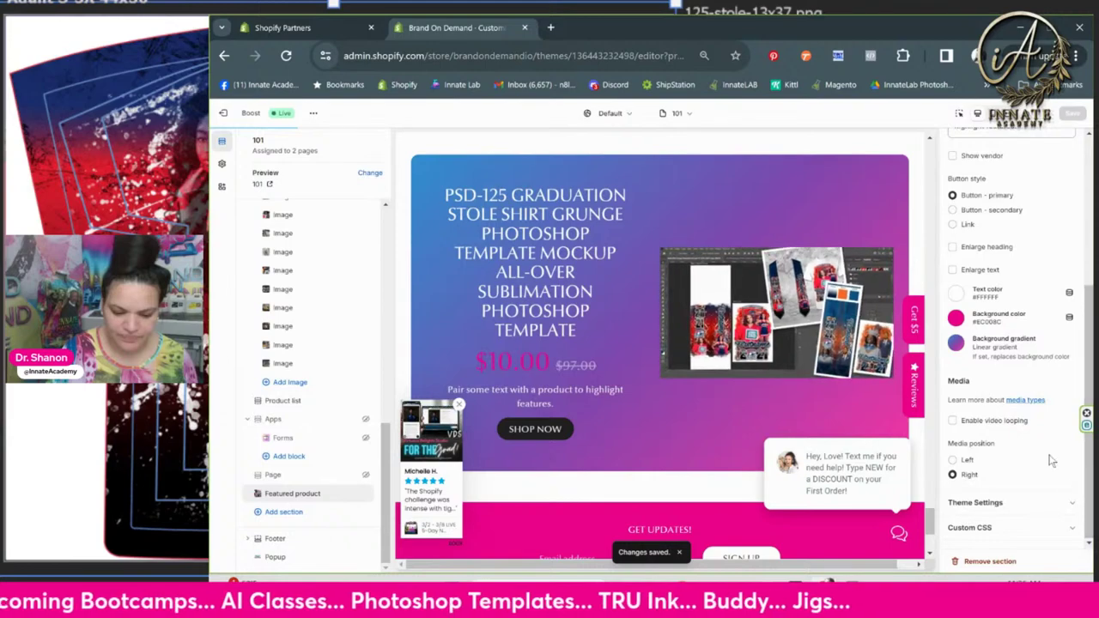
scroll(1013, 344, up, 5)
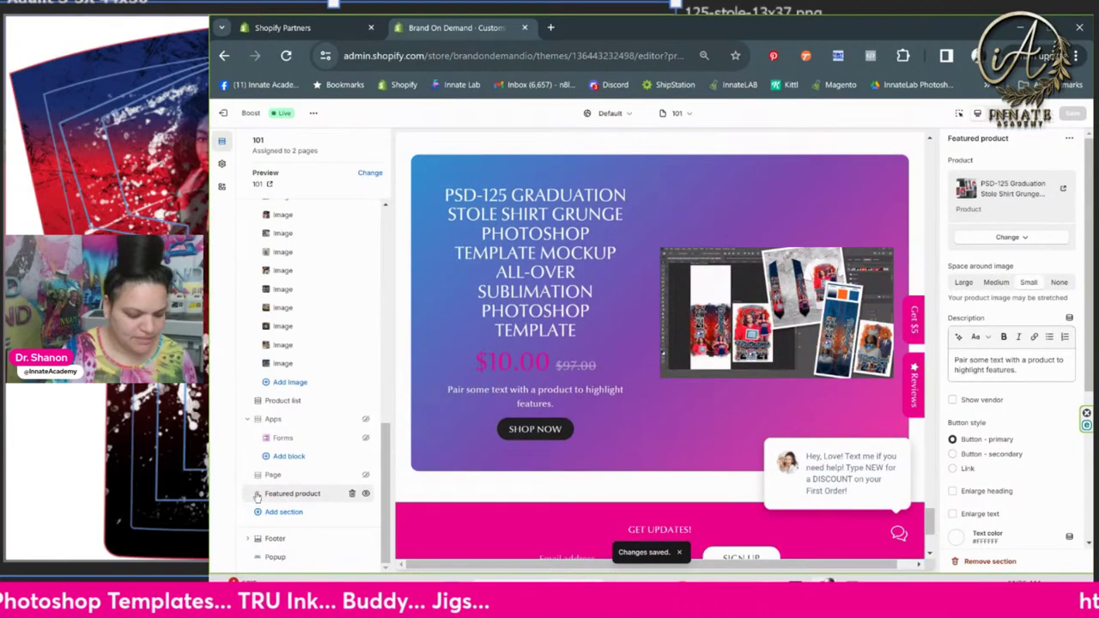
Move the PSD-125 Featured product section to the top of the template and dismiss the chat popup
drag(254, 493, 257, 308)
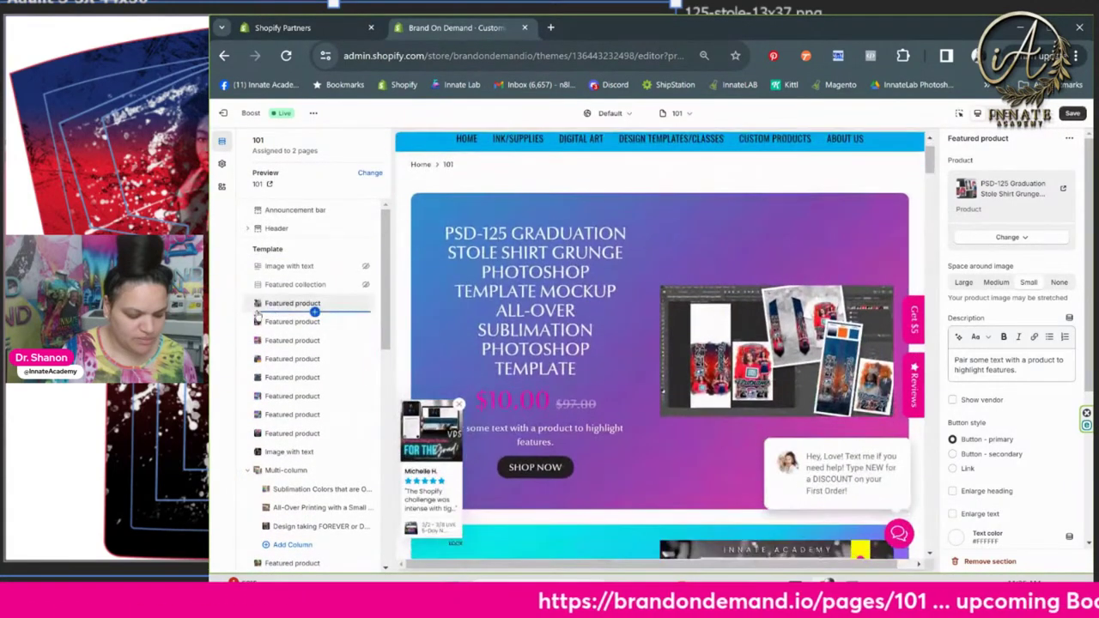
scroll(771, 352, down, 3)
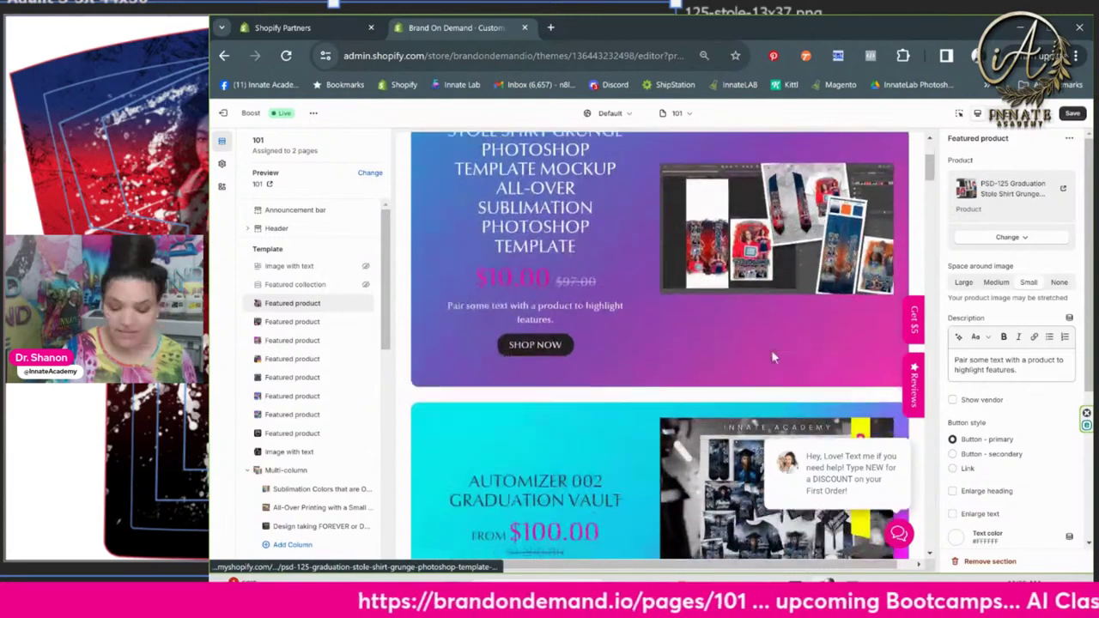
click(894, 430)
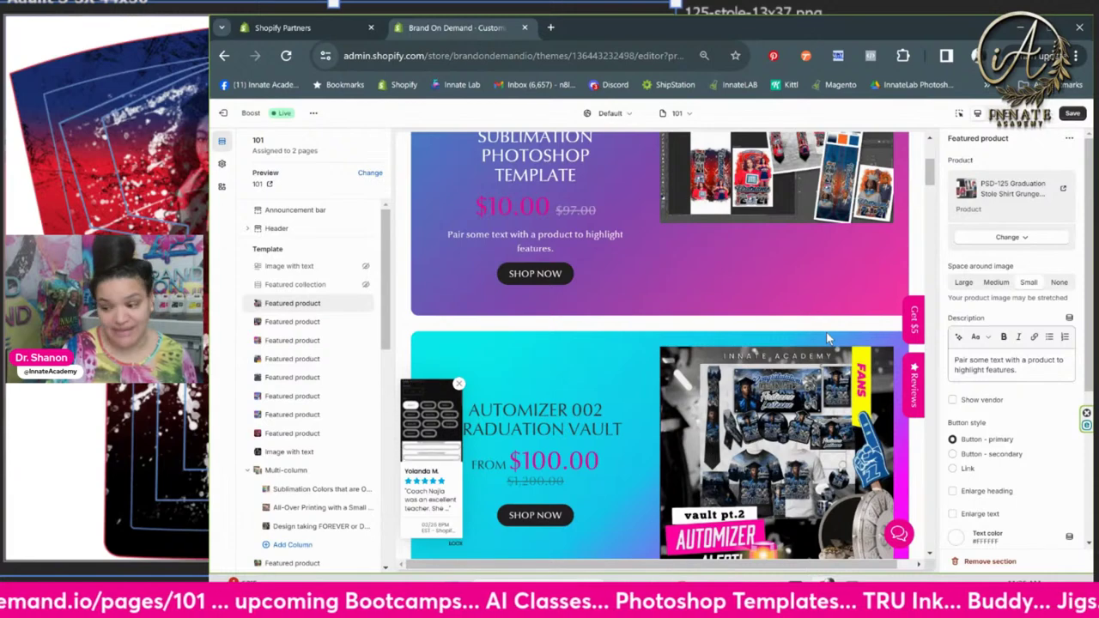
Scroll the preview down to the $97.00 Live Graduation Party Challenge section and bring up its link options
scroll(820, 346, up, 2)
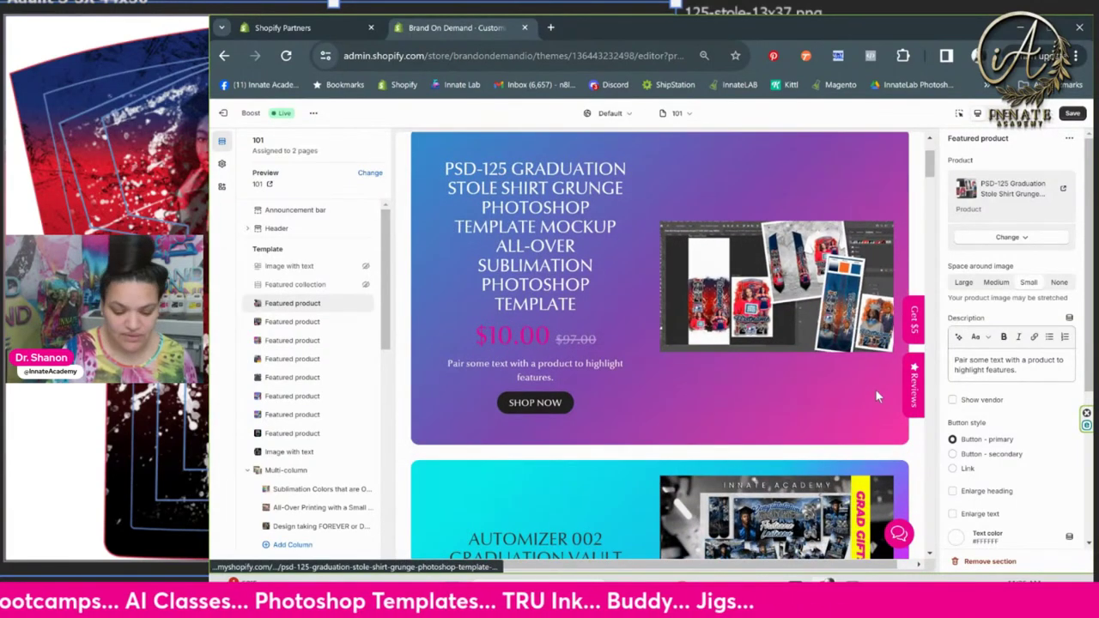
scroll(799, 409, down, 1)
scroll(800, 415, down, 2)
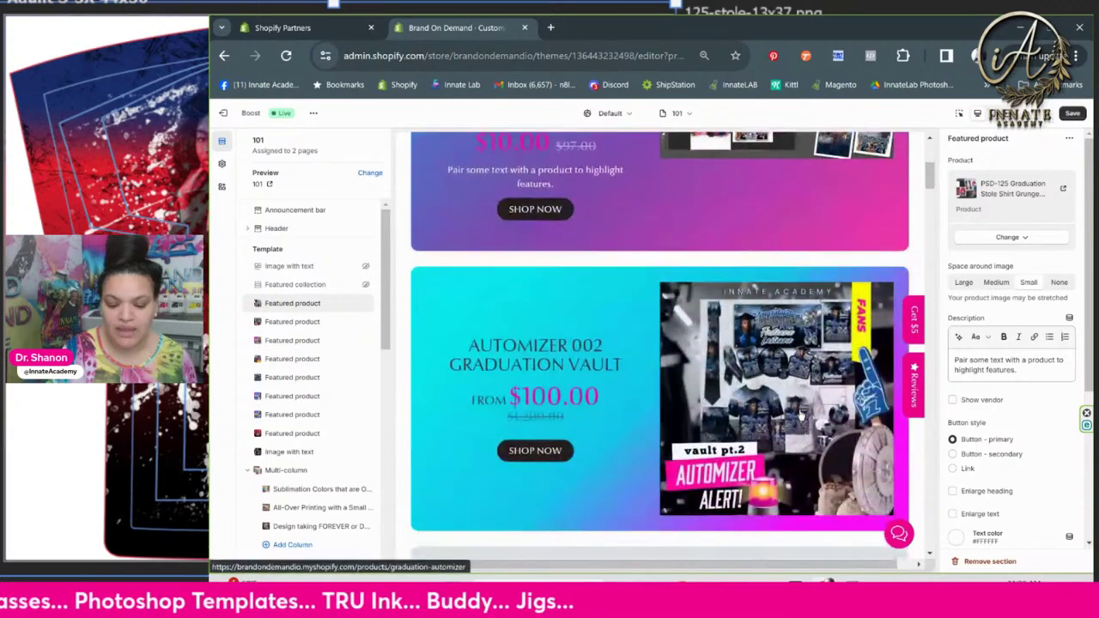
scroll(799, 416, down, 1)
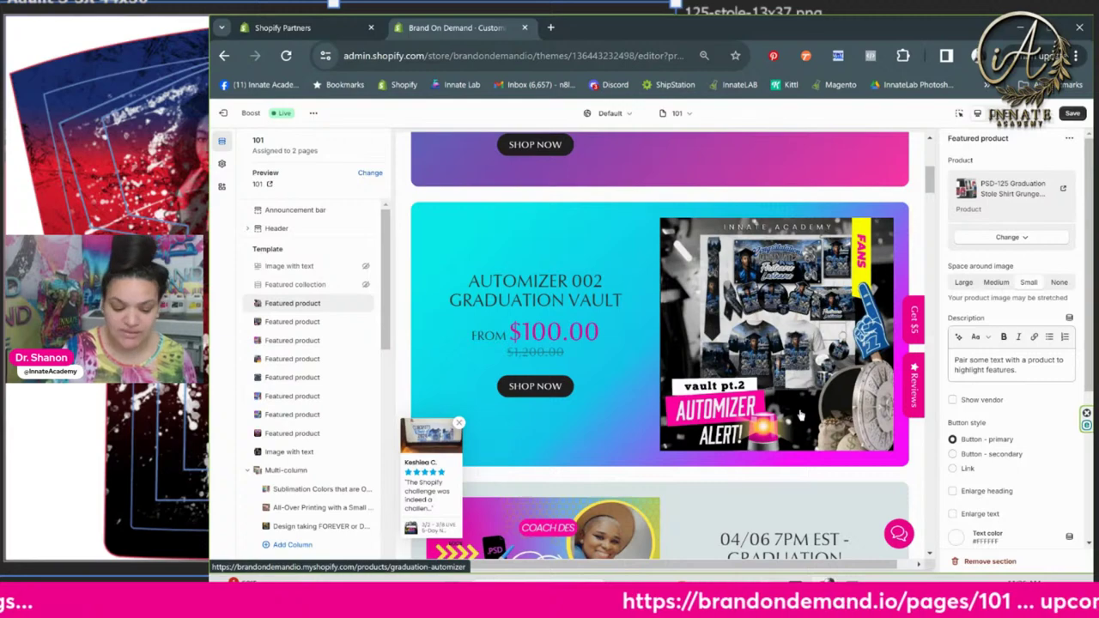
scroll(799, 416, down, 10)
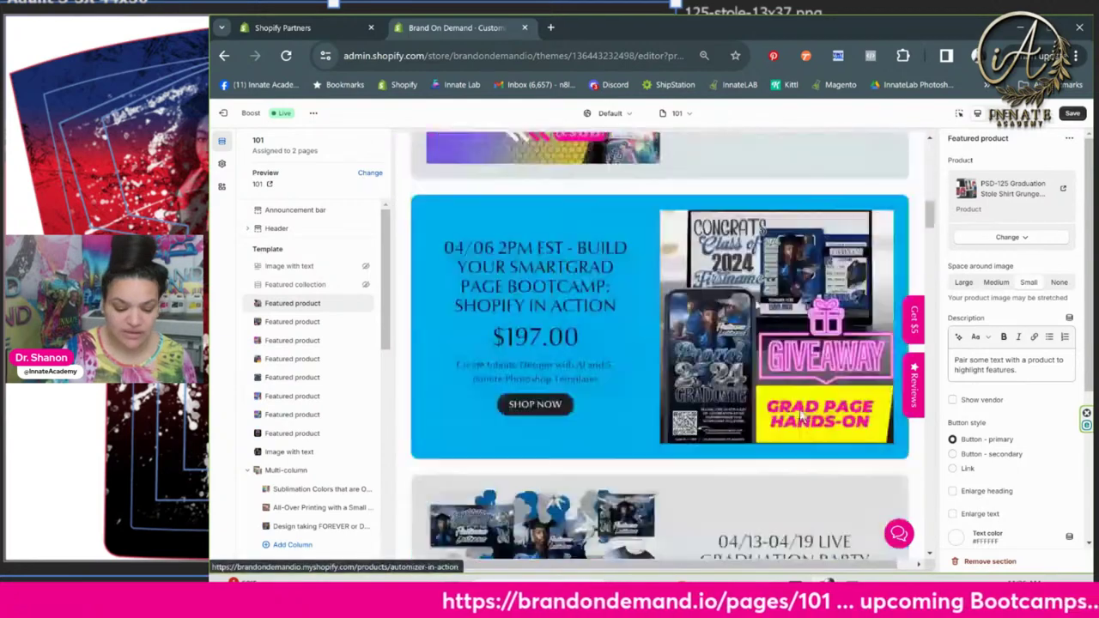
scroll(799, 416, down, 4)
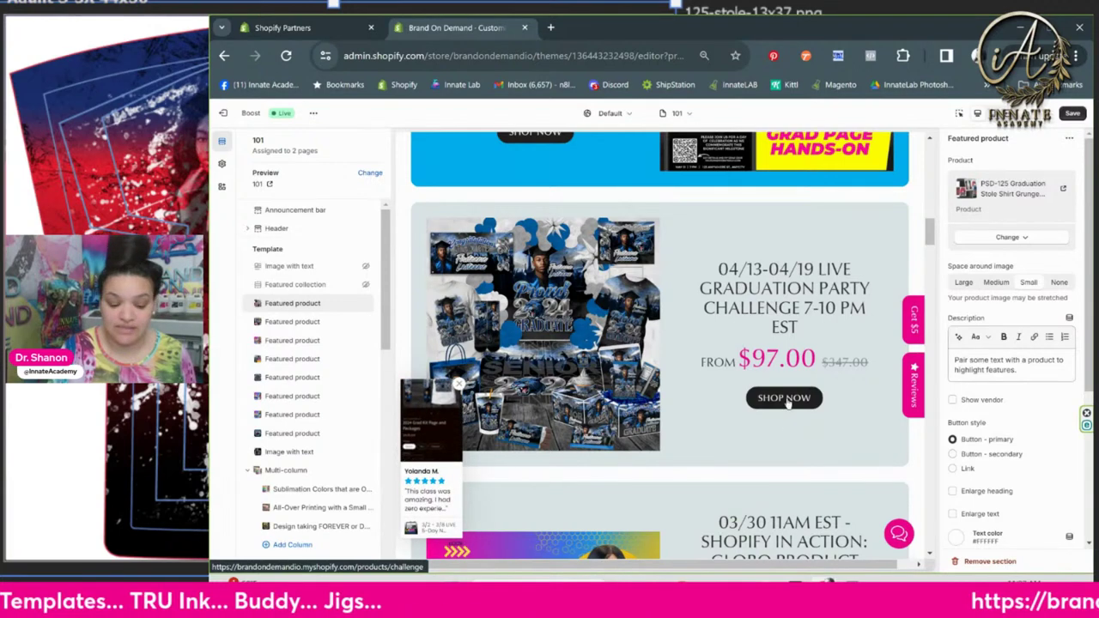
right_click(783, 404)
Open the Live Graduation Party Challenge product page in a new tab
right_click(730, 304)
click(753, 322)
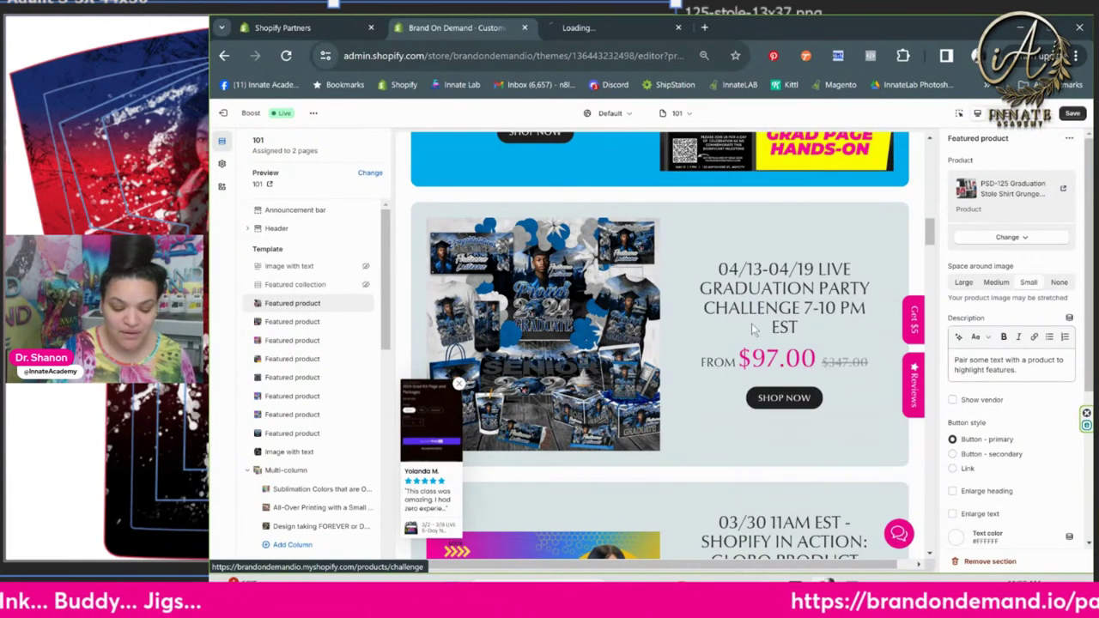
click(597, 28)
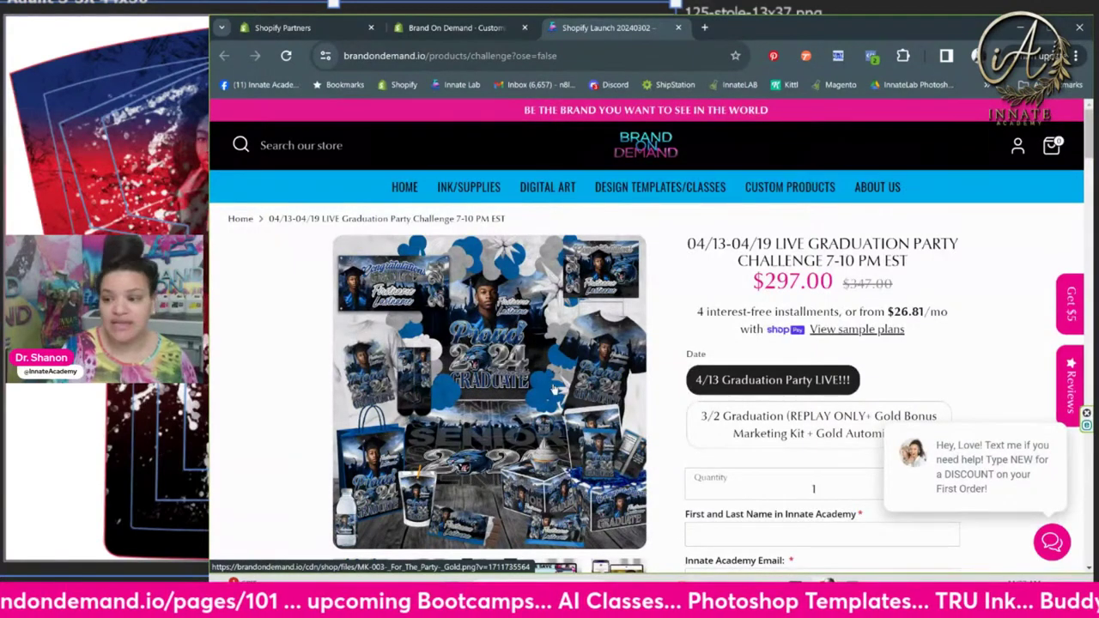
scroll(555, 388, down, 1)
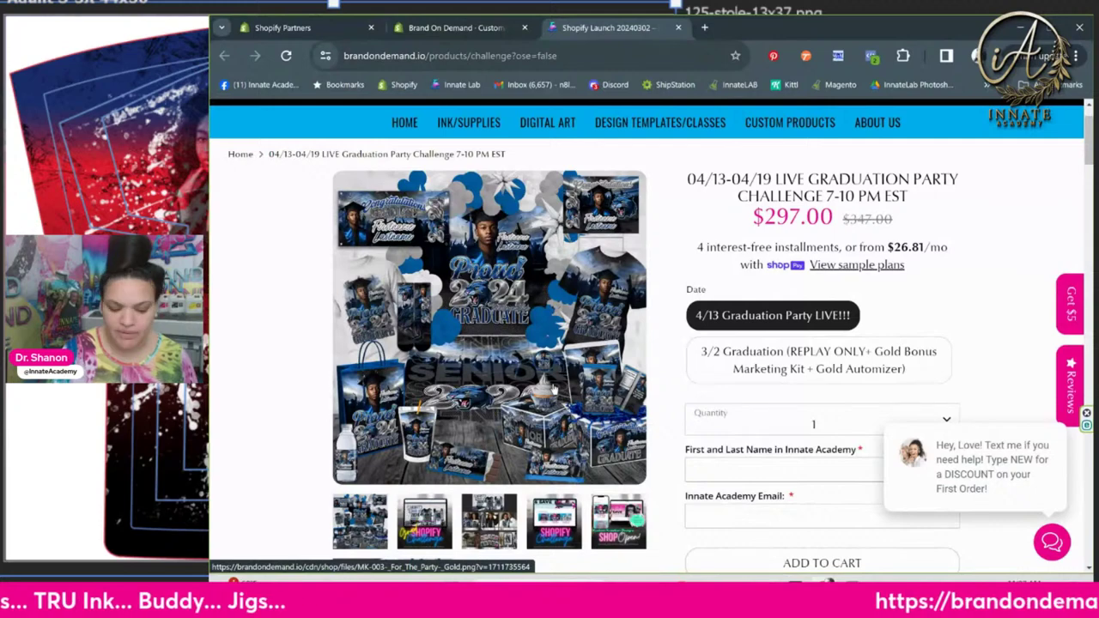
Choose the 4/13 Graduation Party LIVE!!! date, then check the 125-Master-2-assets folder
click(727, 365)
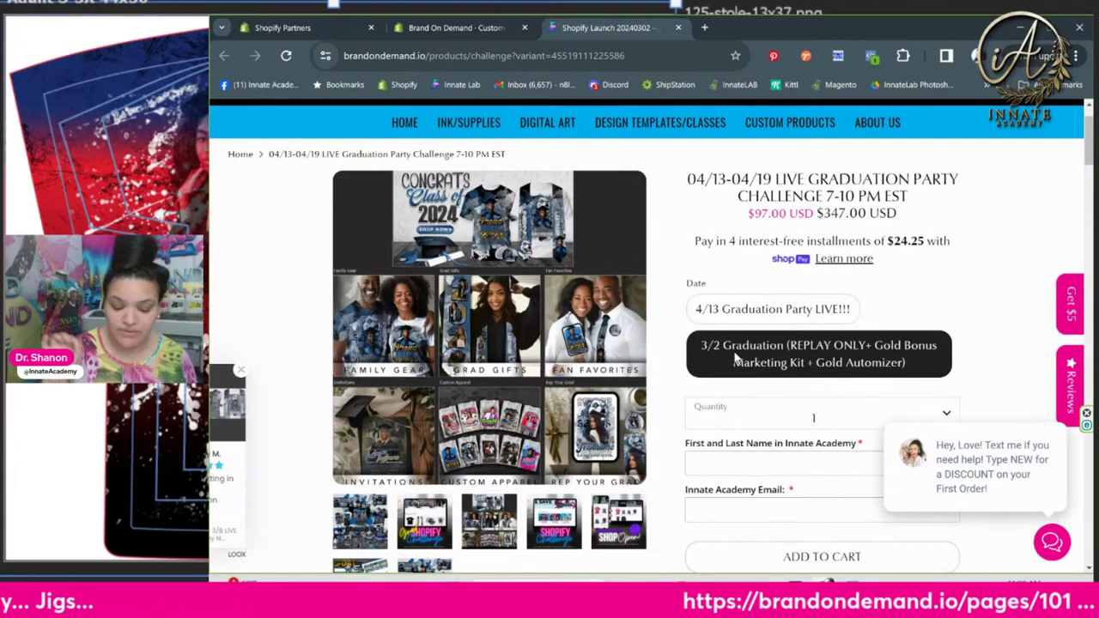
click(749, 310)
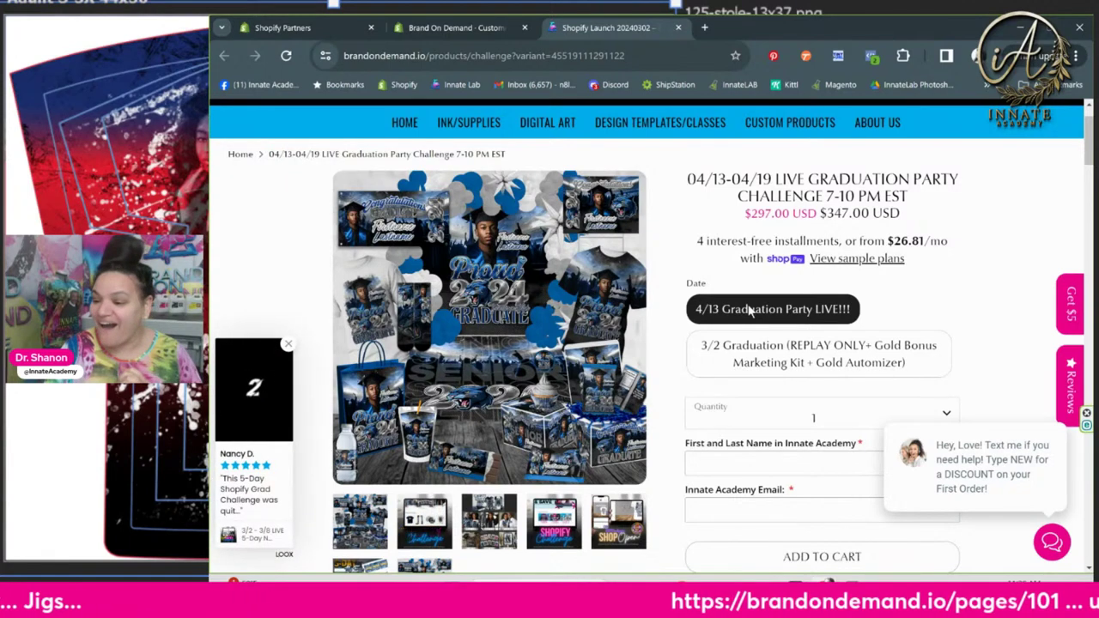
mouse_move(736, 590)
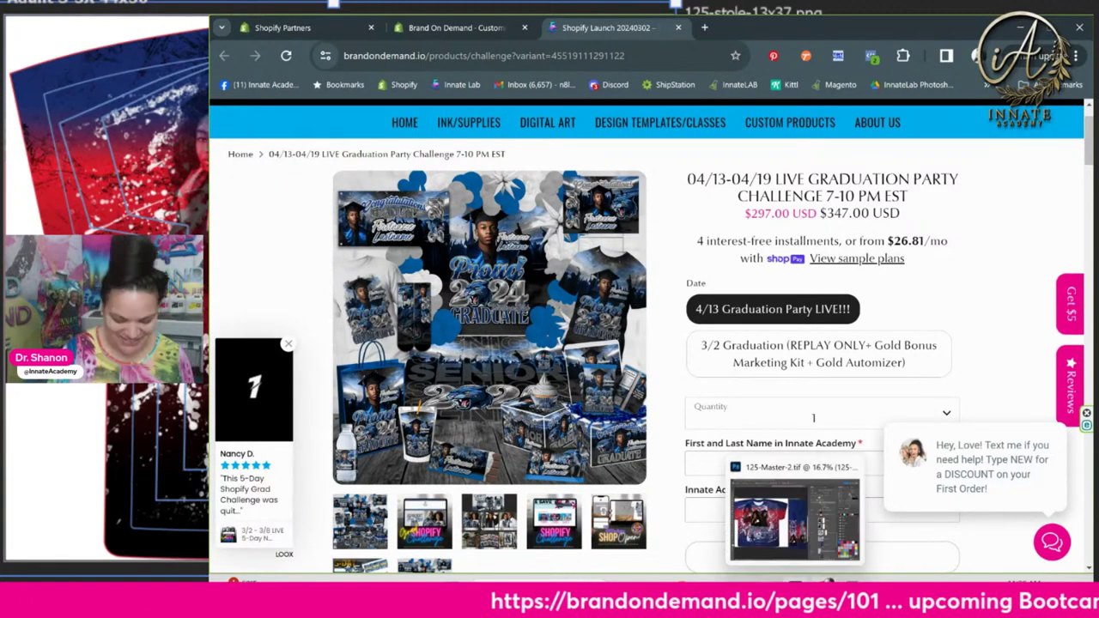
click(745, 555)
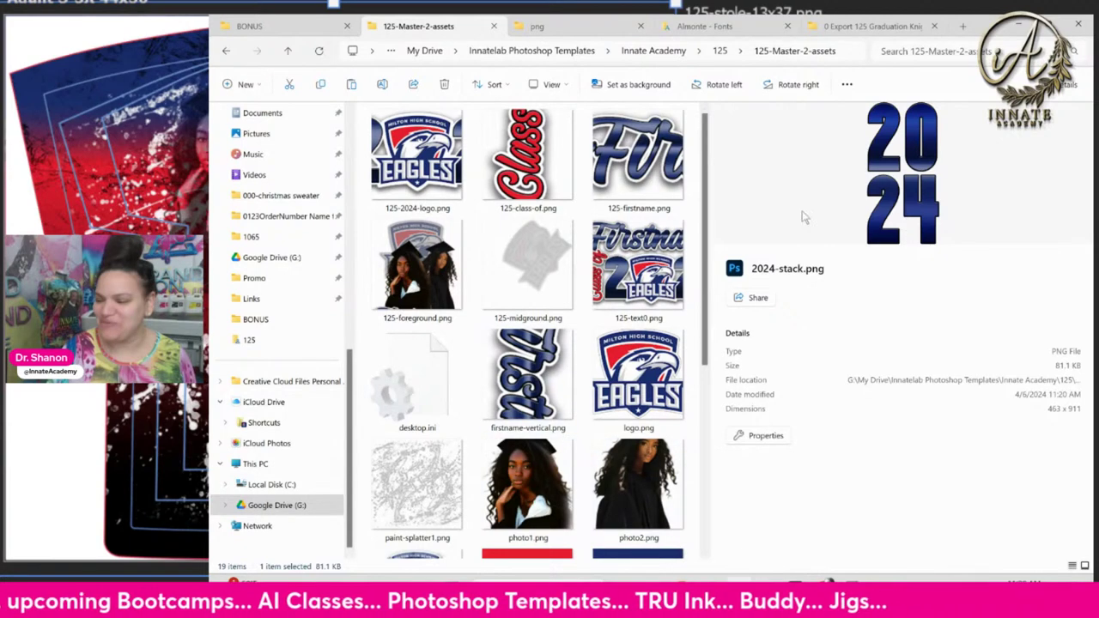
Return to the Brand On Demand theme editor and save the page 101 changes
click(1021, 29)
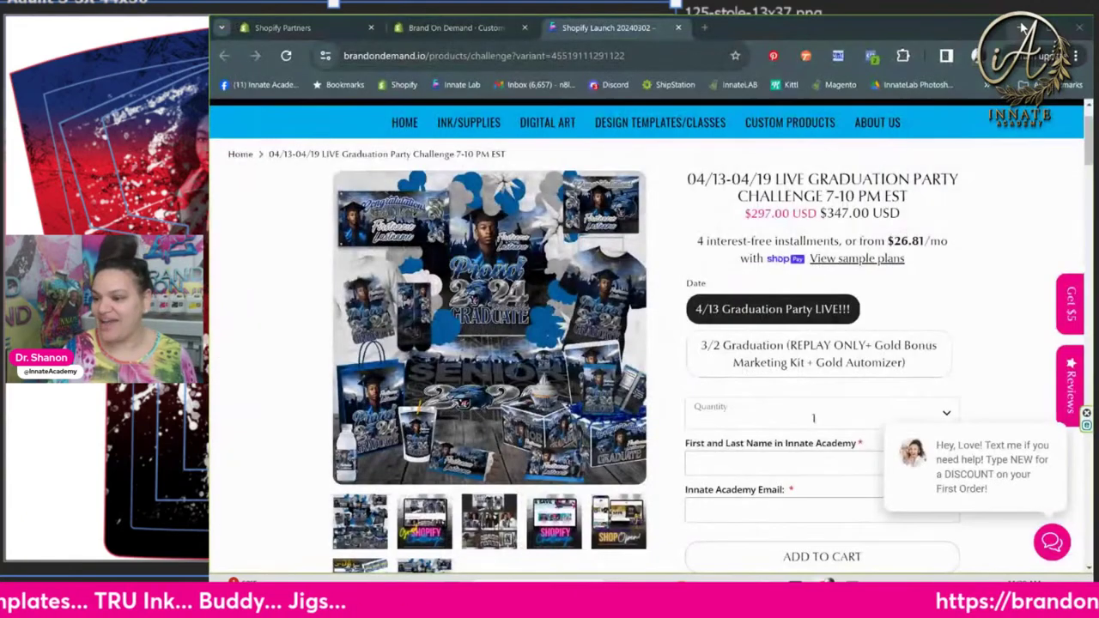
click(318, 27)
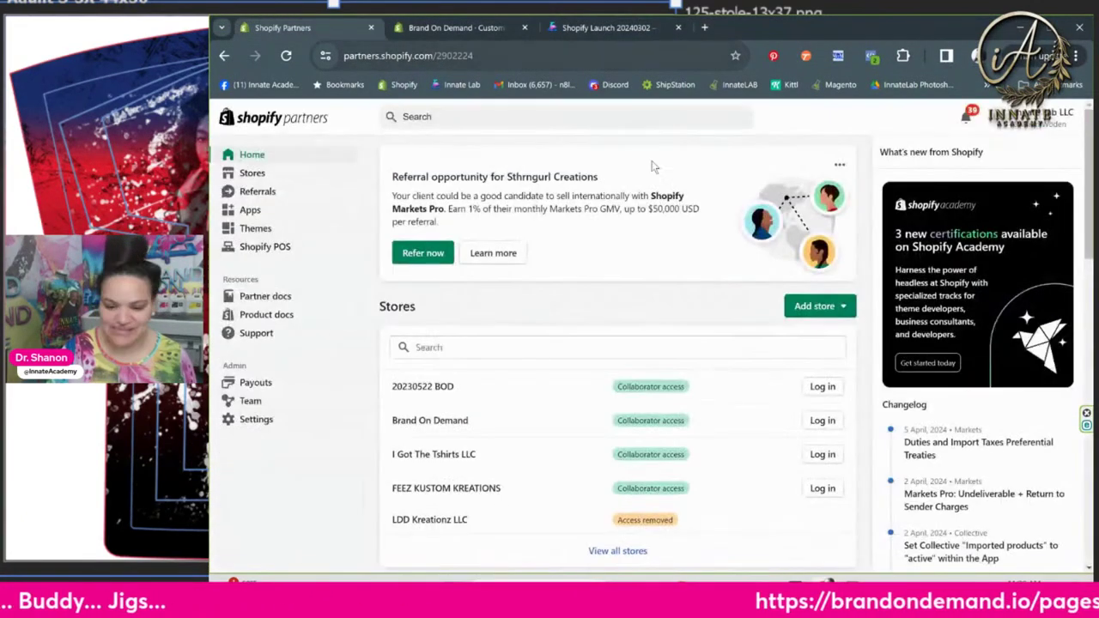
click(469, 27)
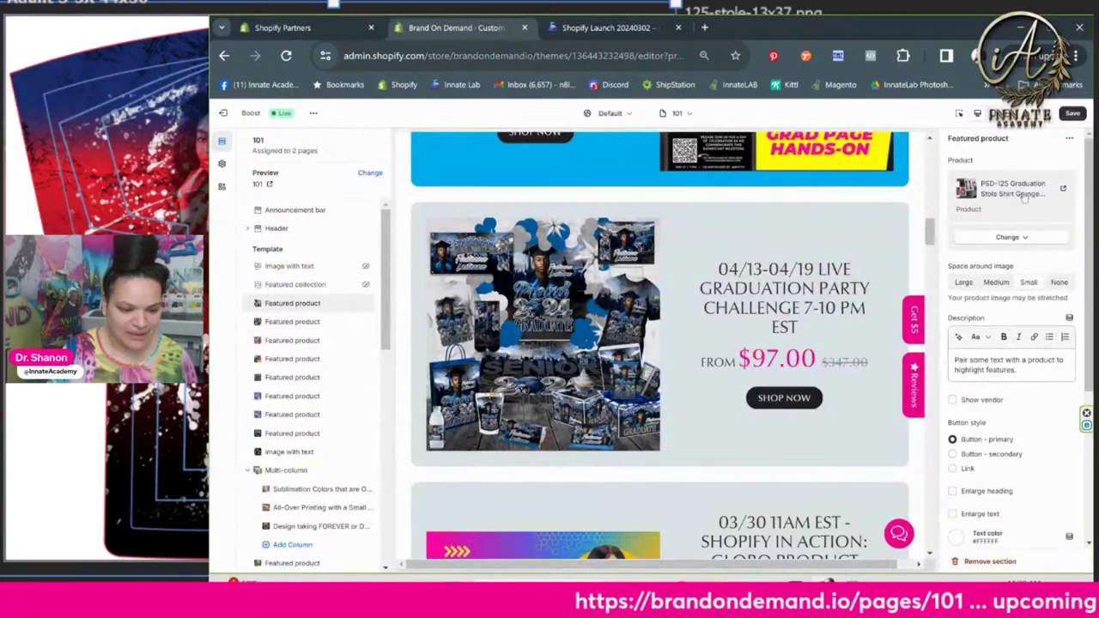
click(1070, 116)
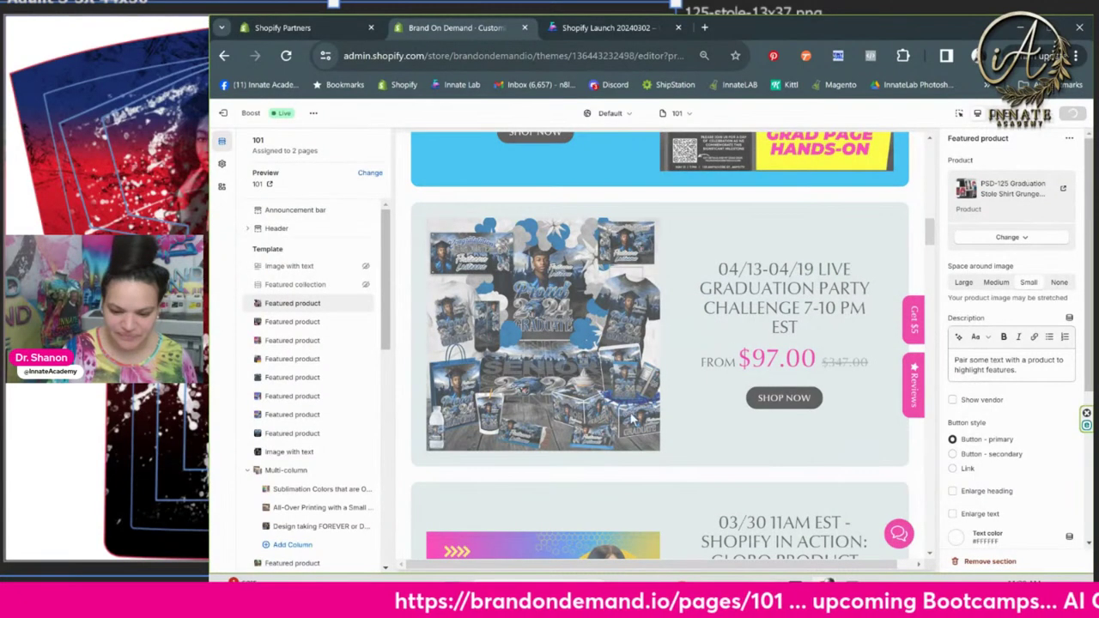
Scroll the preview to check the PSD-125 section at top and the Automizer sections
scroll(644, 312, up, 15)
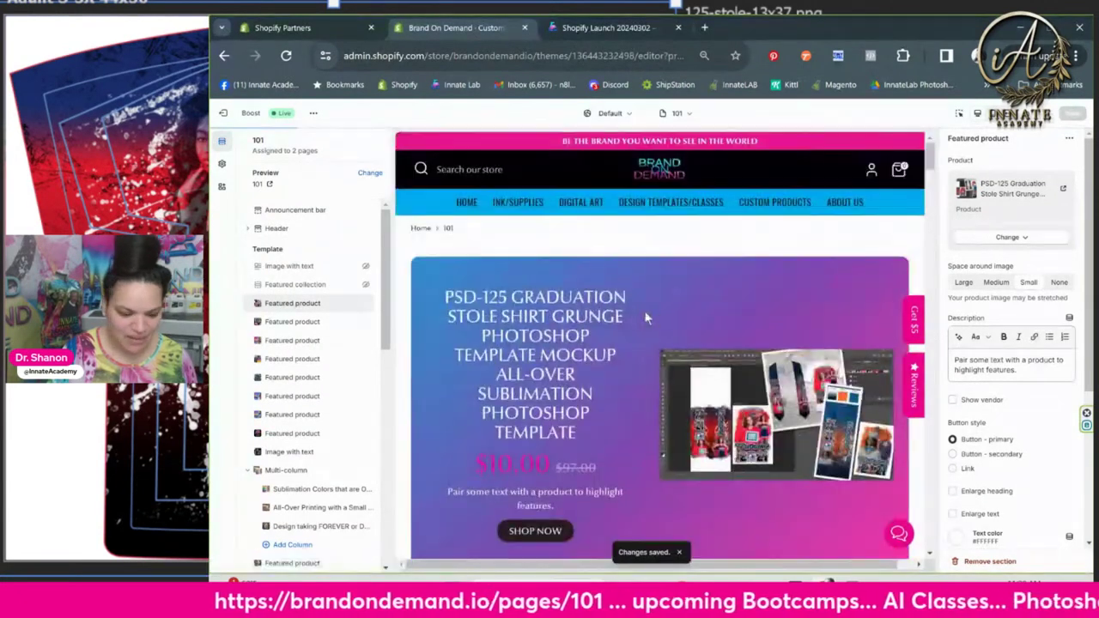
scroll(647, 318, down, 3)
scroll(617, 316, up, 3)
scroll(597, 327, down, 4)
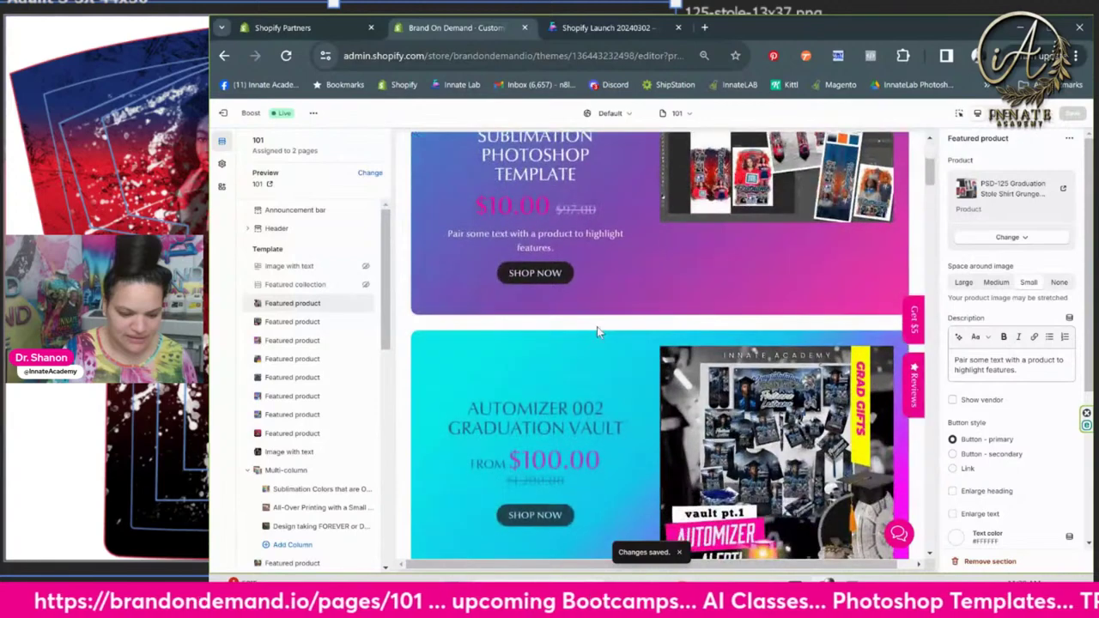
scroll(597, 327, up, 2)
scroll(597, 326, down, 2)
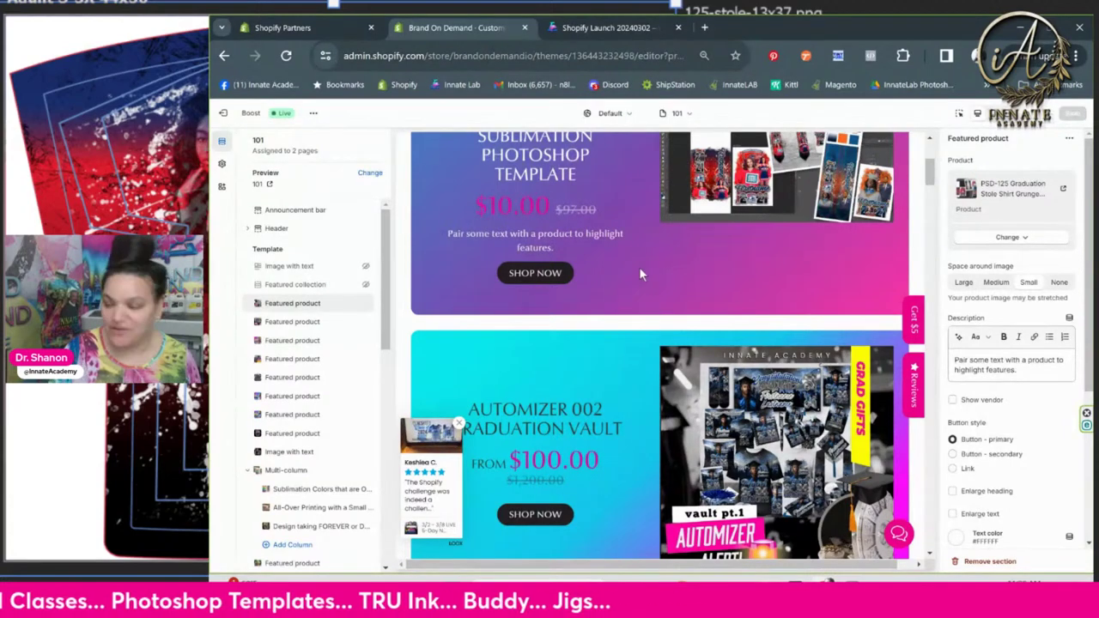
scroll(639, 274, down, 5)
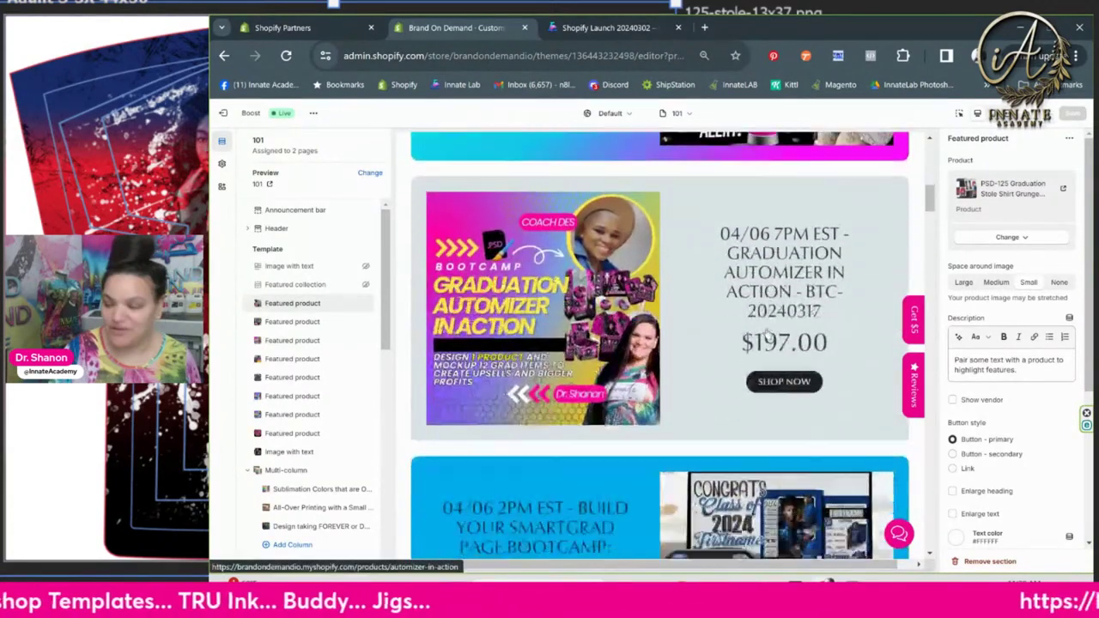
scroll(766, 331, down, 3)
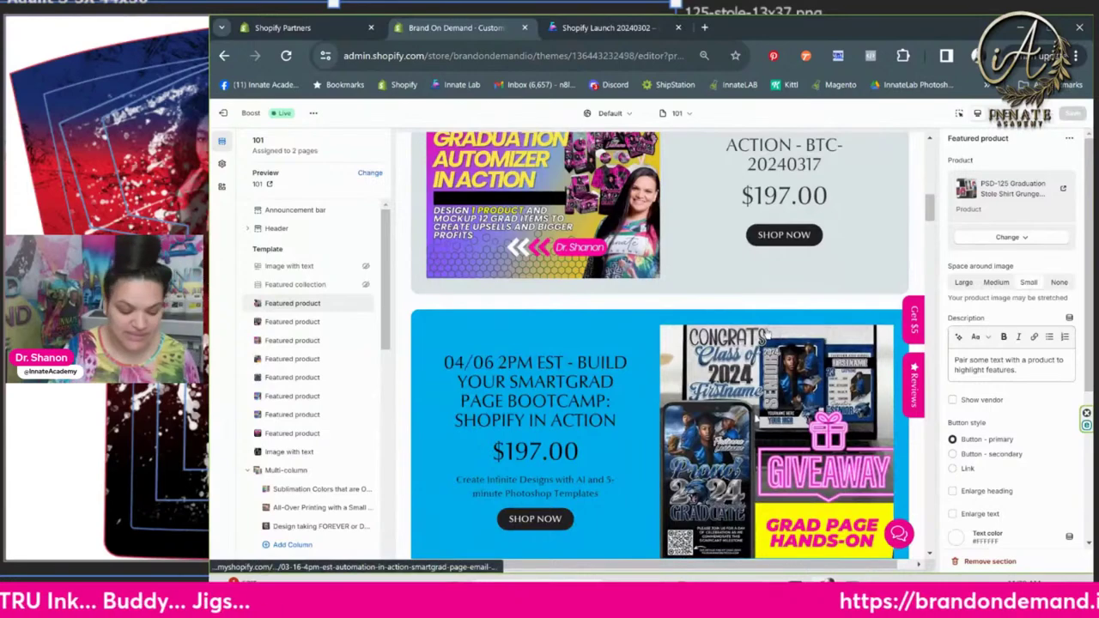
scroll(766, 332, up, 8)
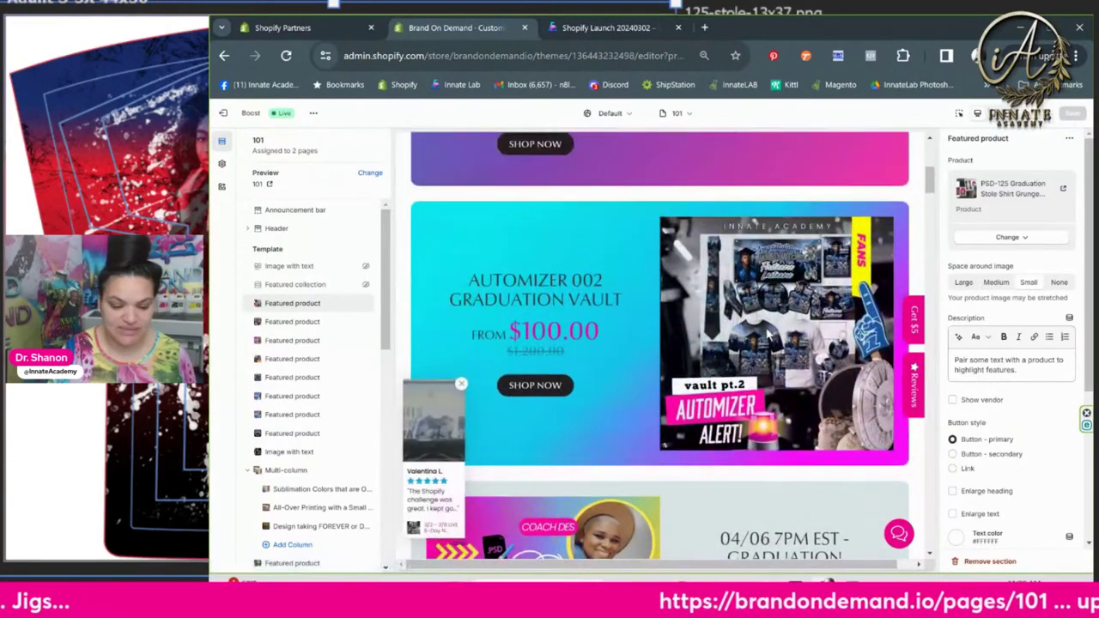
scroll(768, 335, down, 5)
scroll(767, 335, up, 5)
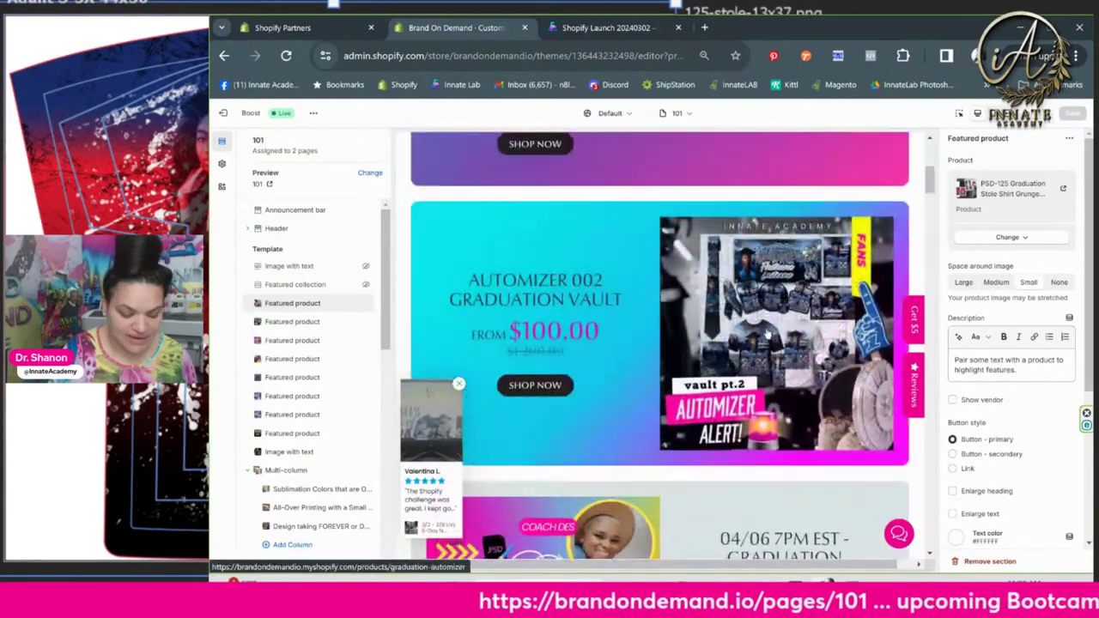
scroll(767, 335, up, 5)
scroll(768, 335, down, 3)
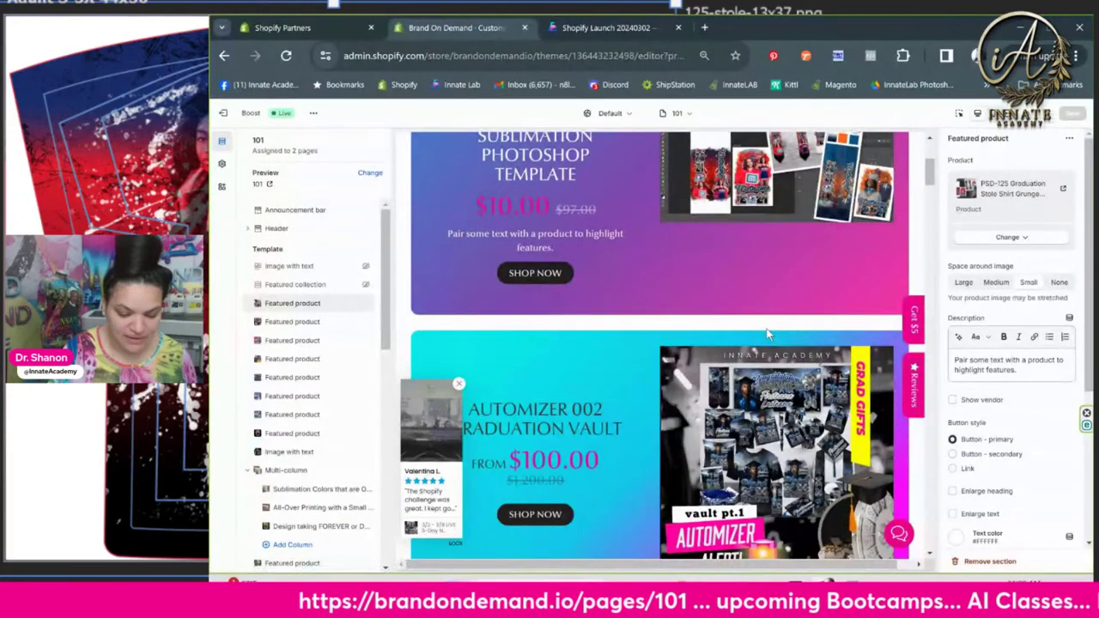
scroll(766, 333, down, 1)
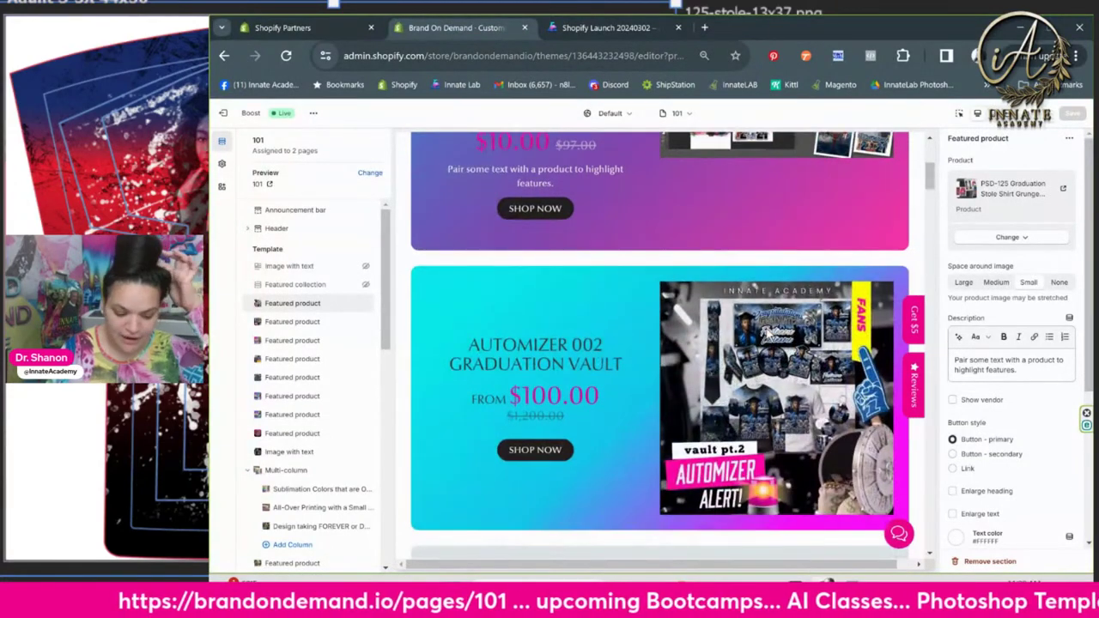
scroll(767, 333, up, 3)
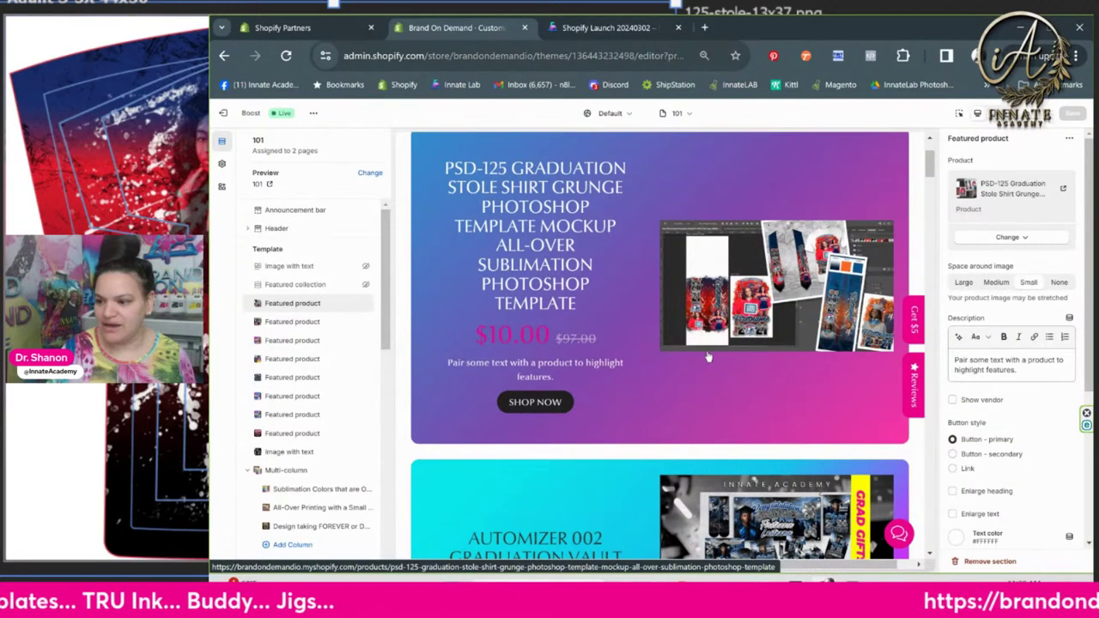
Select all 19 files in 125-Master-2-assets and move to the 0 Export 125 Graduation Knights folder
key(alt+Tab)
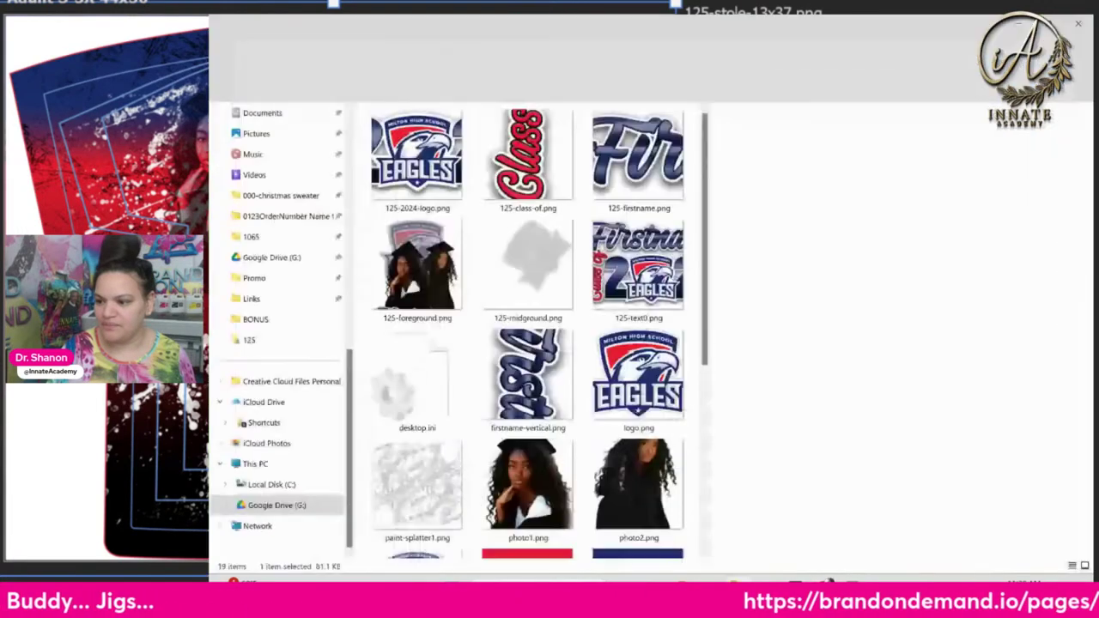
click(426, 168)
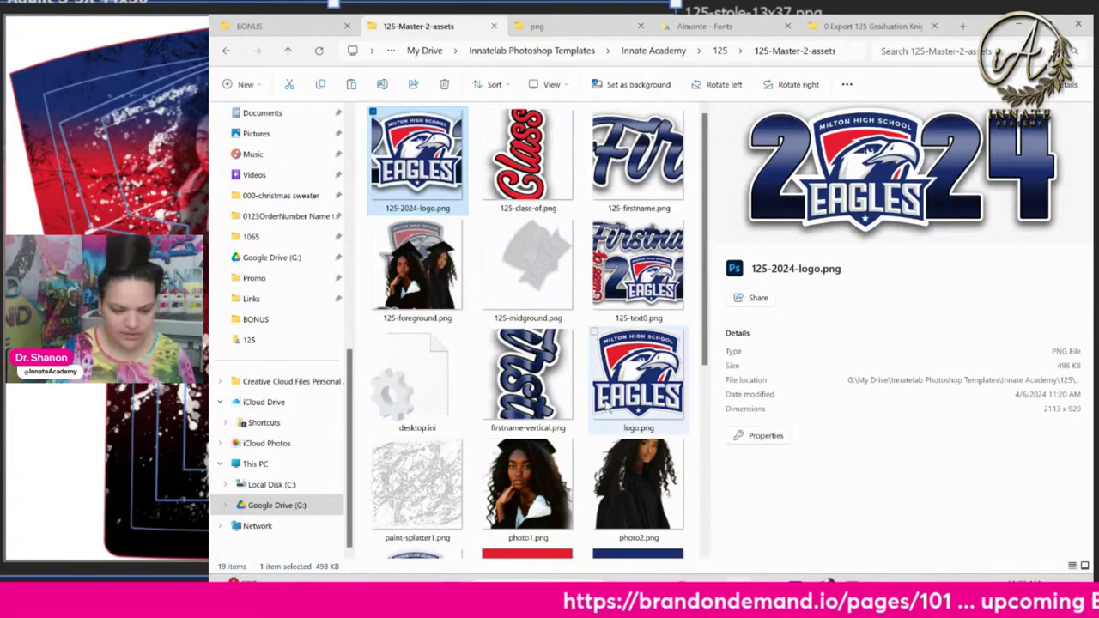
scroll(606, 403, down, 4)
key(ctrl+a)
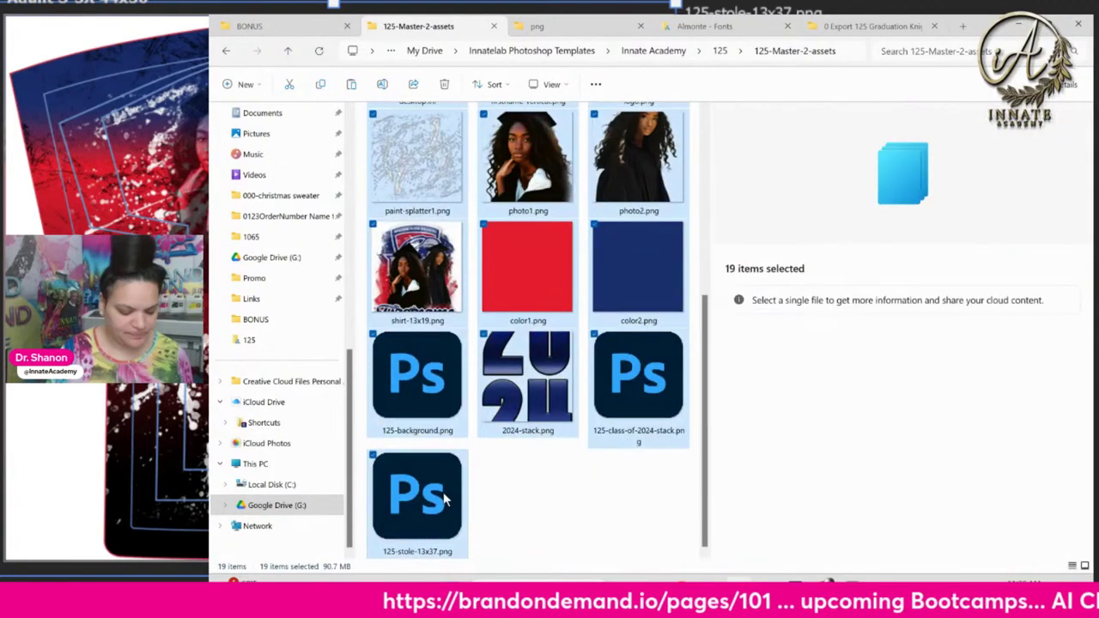
click(865, 26)
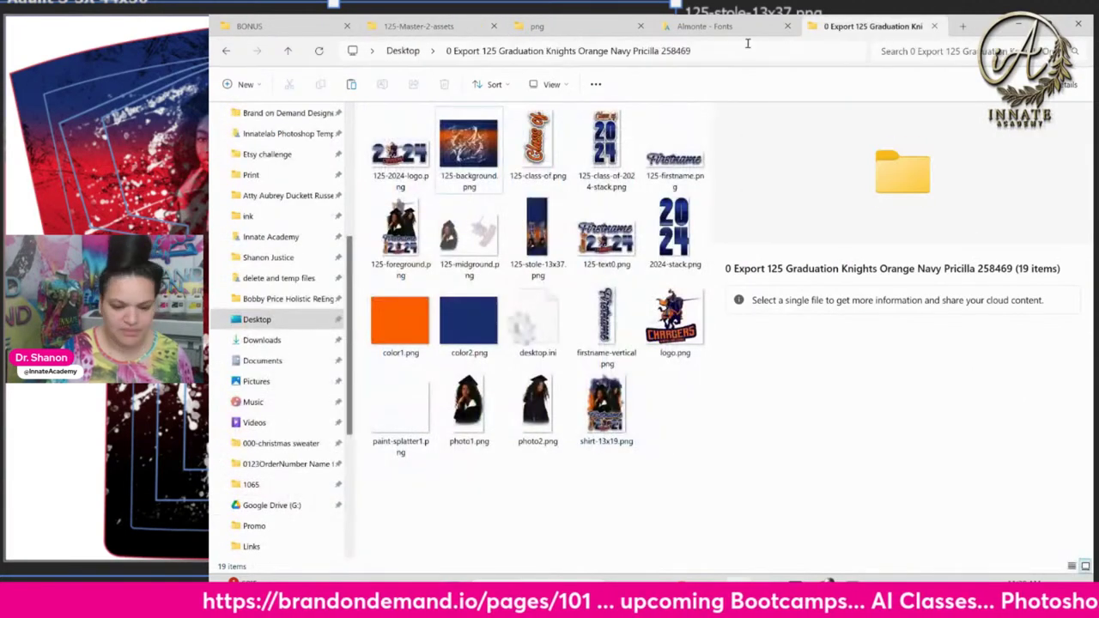
Create and name a new Desktop folder for the red-navy 125 Graduation Eagles export
click(405, 51)
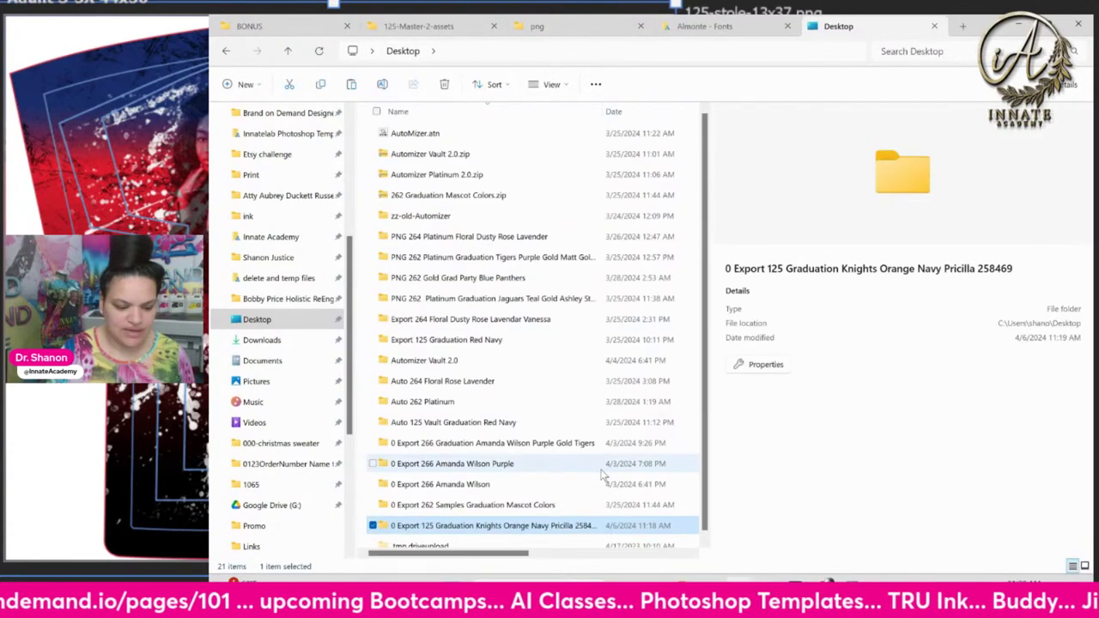
right_click(583, 492)
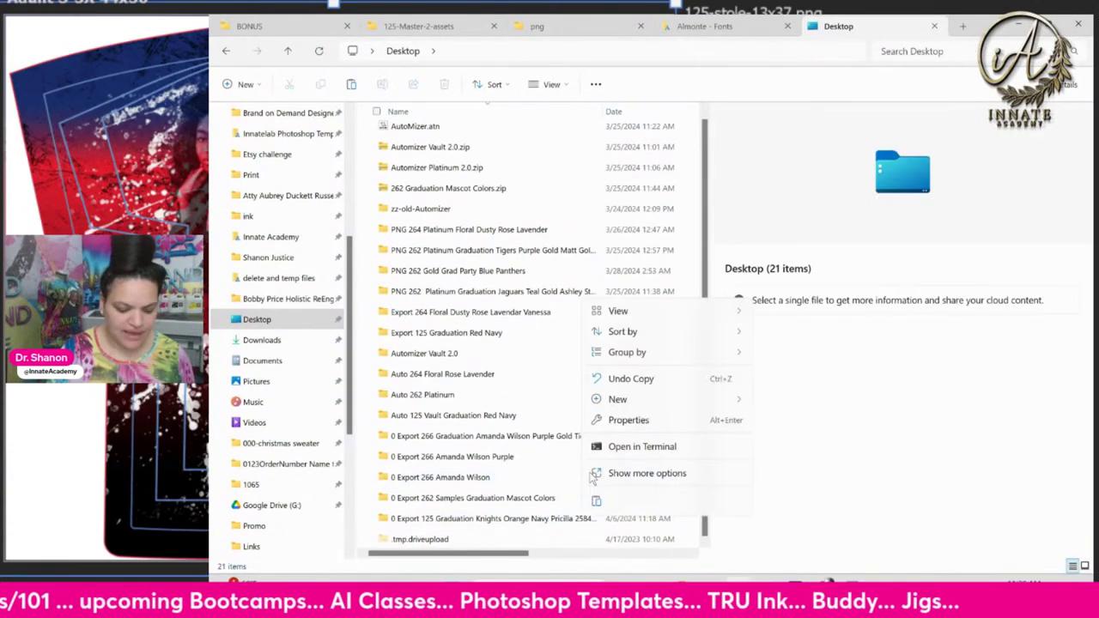
mouse_move(649, 402)
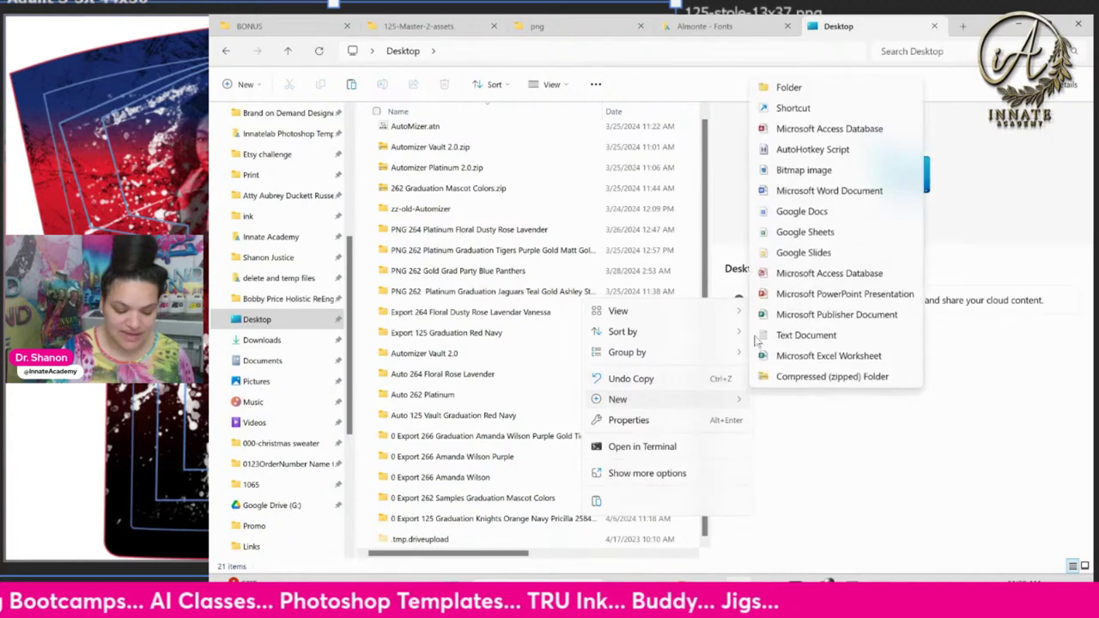
click(789, 89)
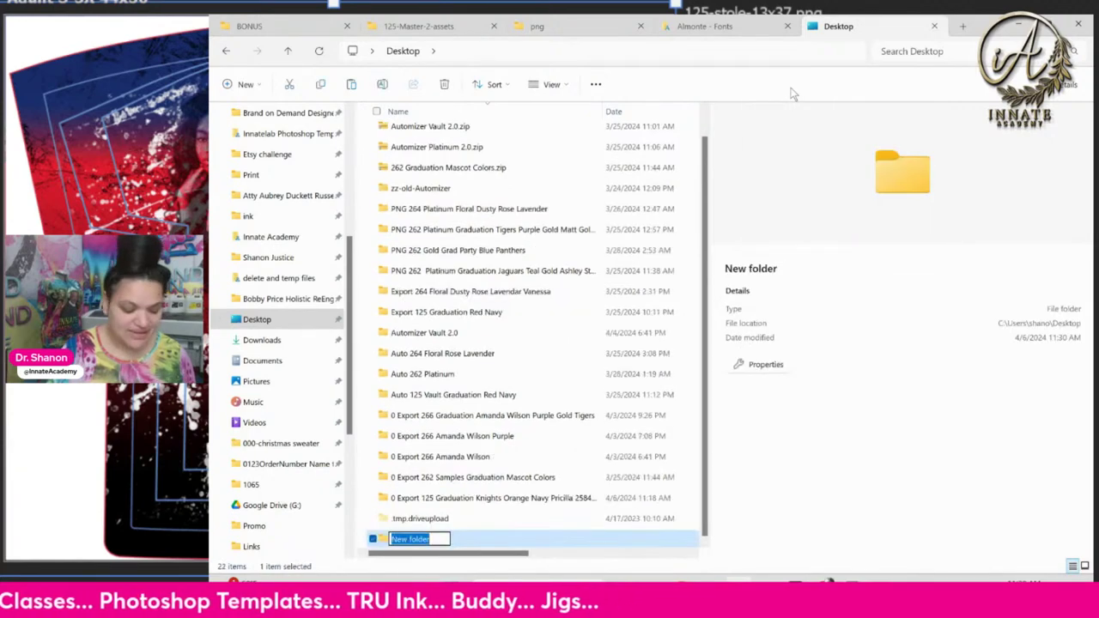
text(0)
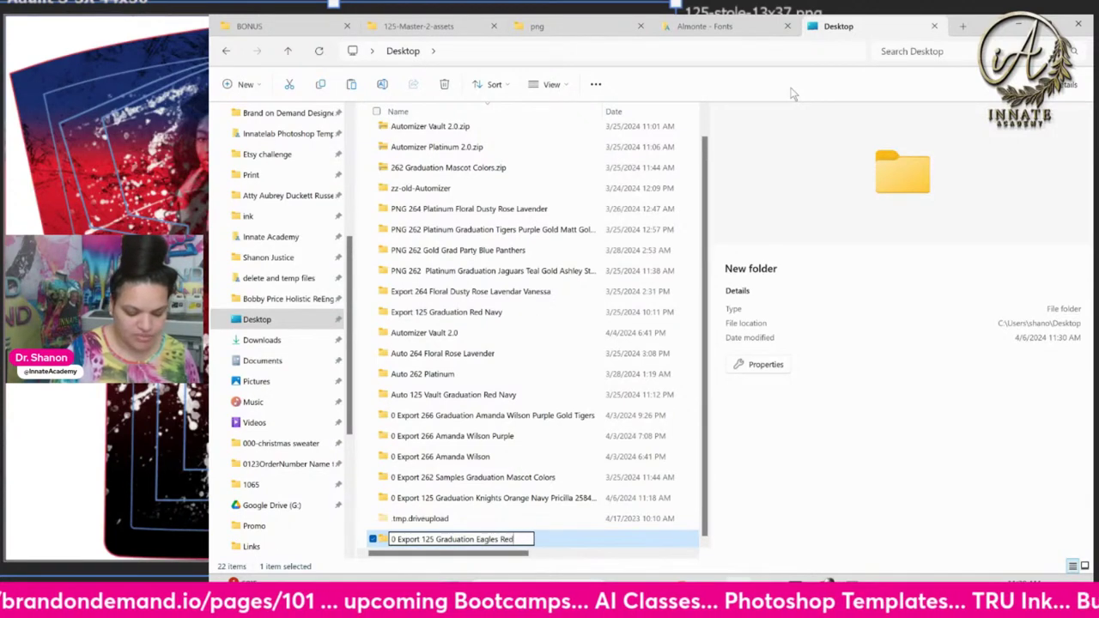
text(Navy)
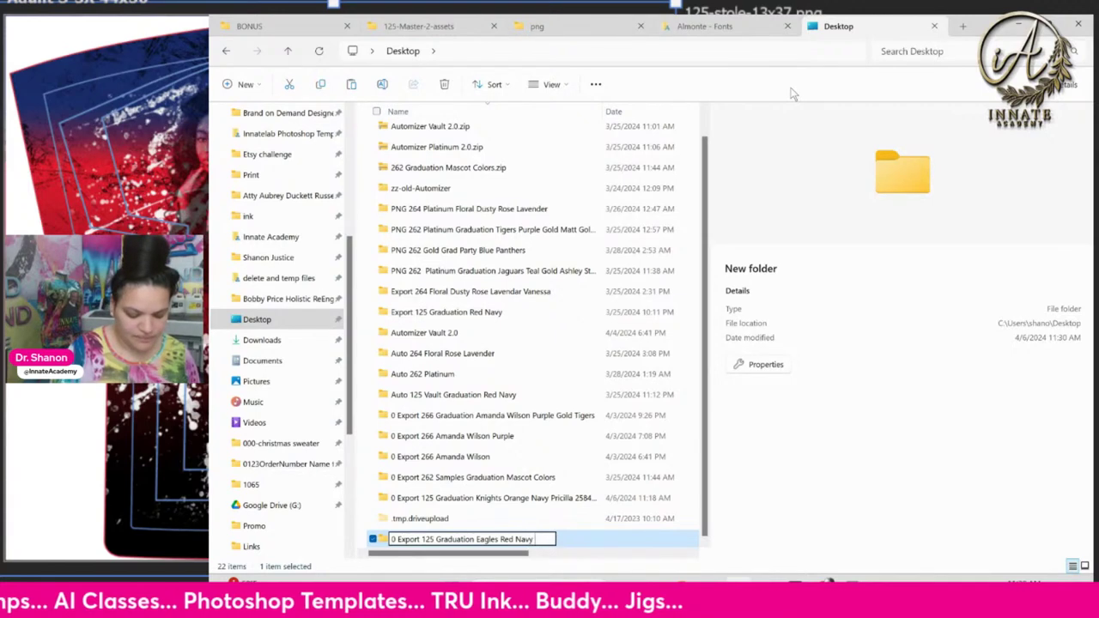
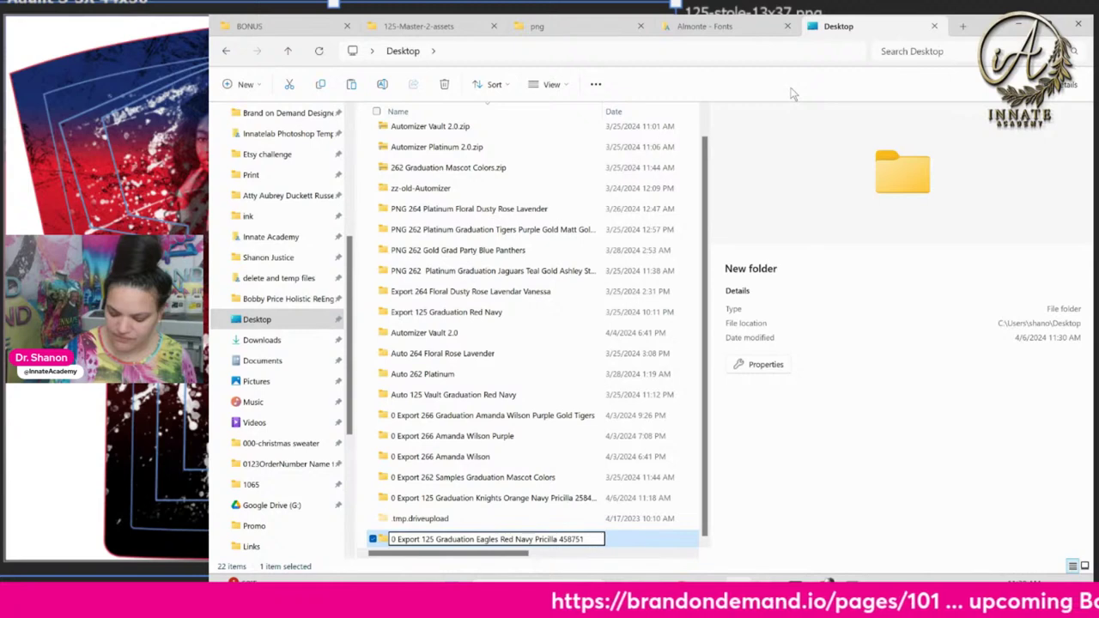
key(Return)
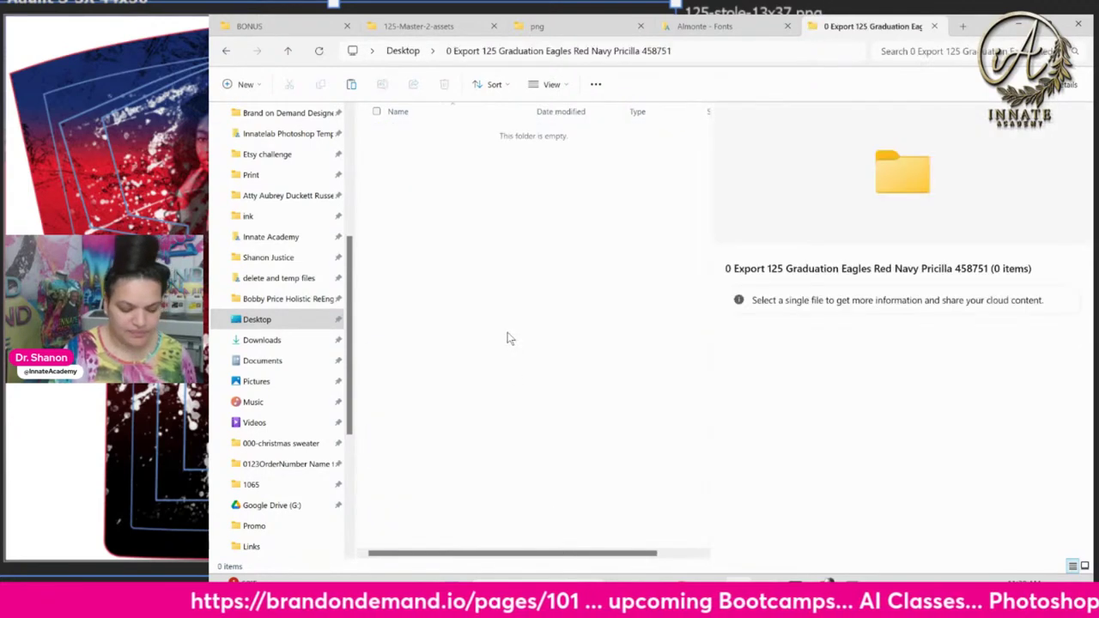
Paste the 19 graduation files into the Eagles folder and view them as large icons
key(ctrl+v)
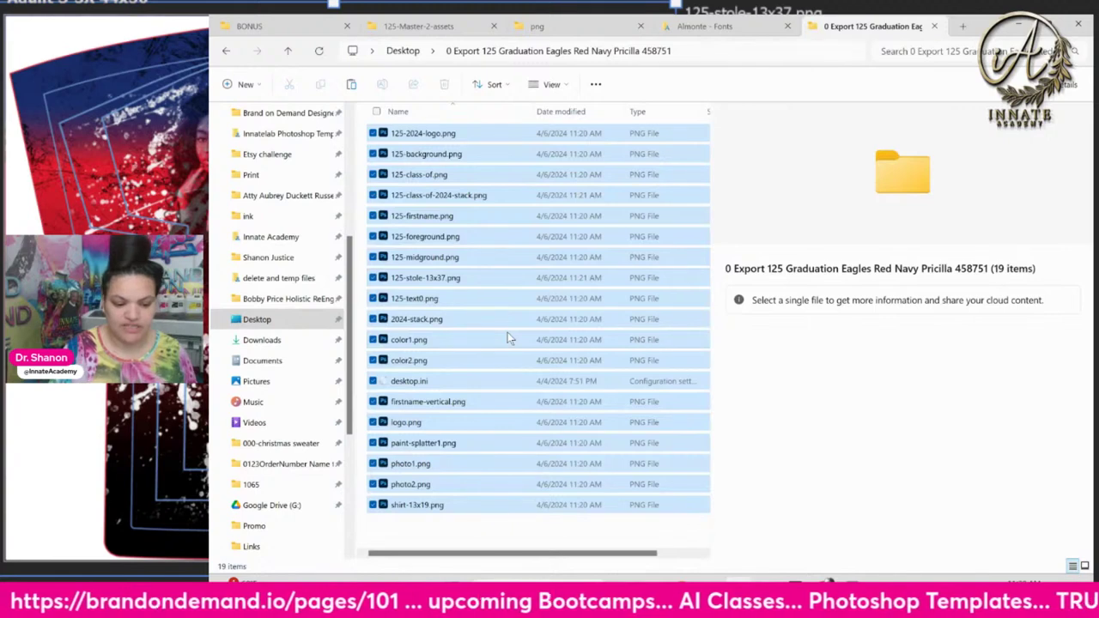
click(552, 84)
click(588, 134)
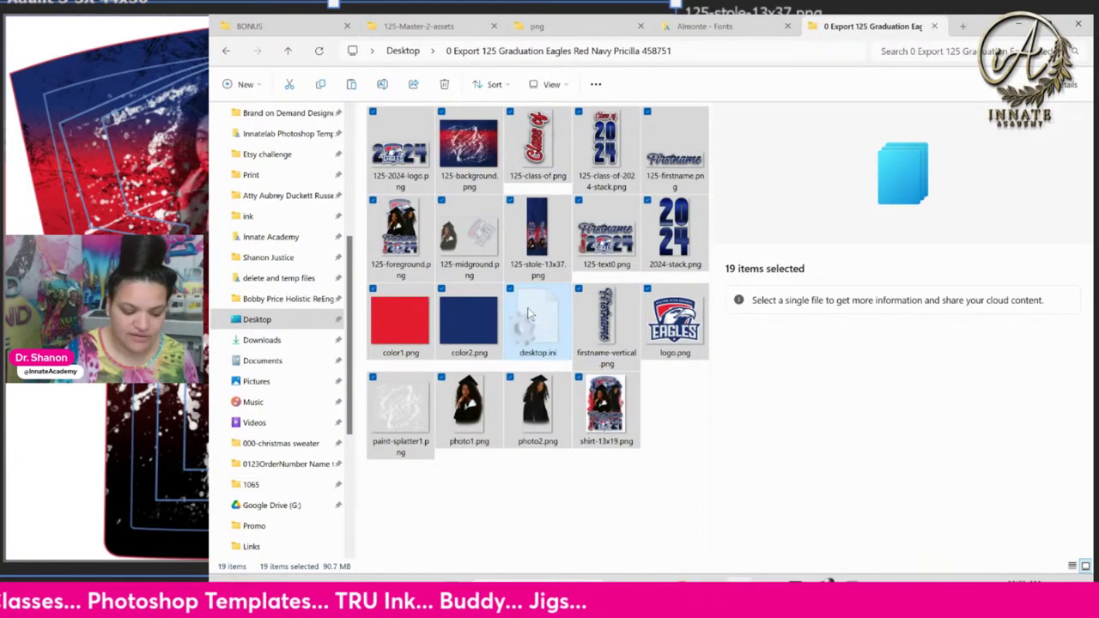
click(682, 422)
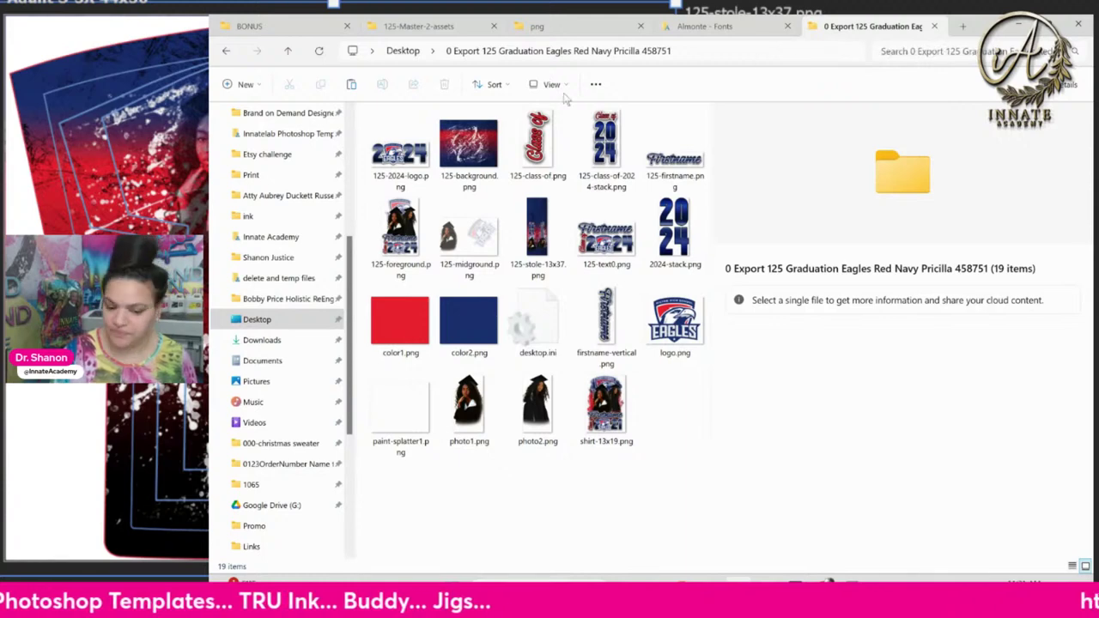
click(699, 28)
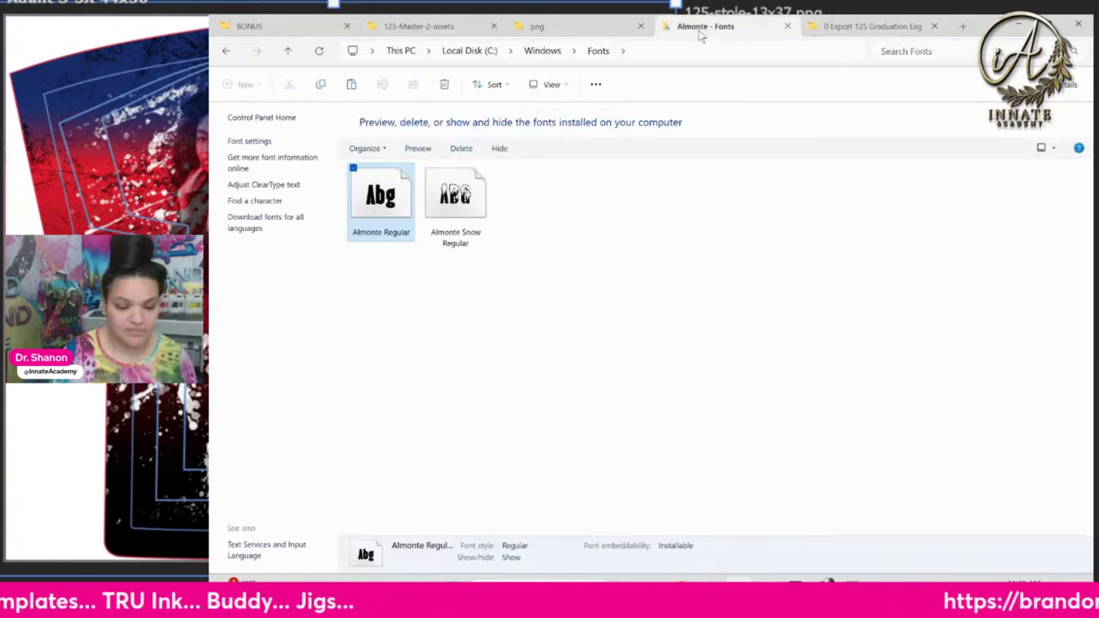
Close the Almonte - Fonts tab and return to the 0 Export 125 Graduation Eagles folder
click(789, 27)
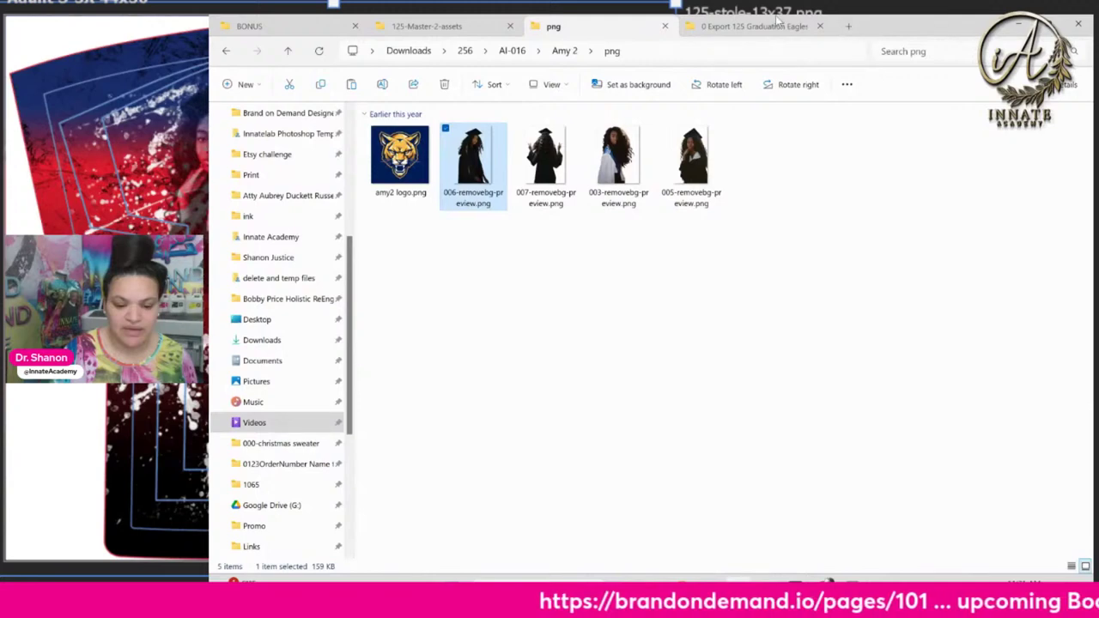
click(777, 26)
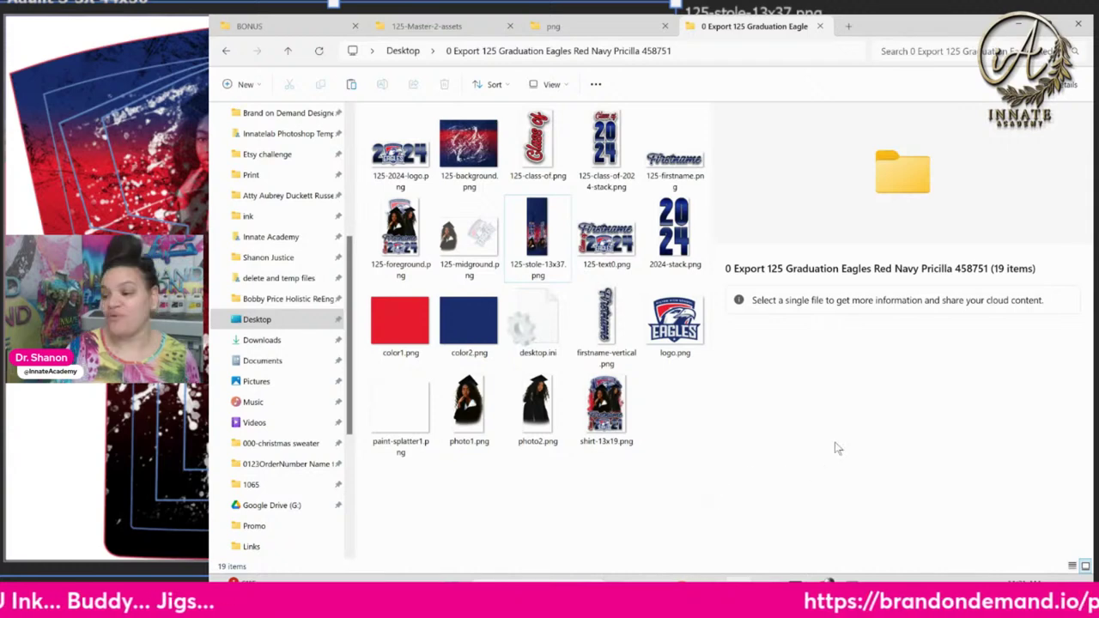
click(790, 597)
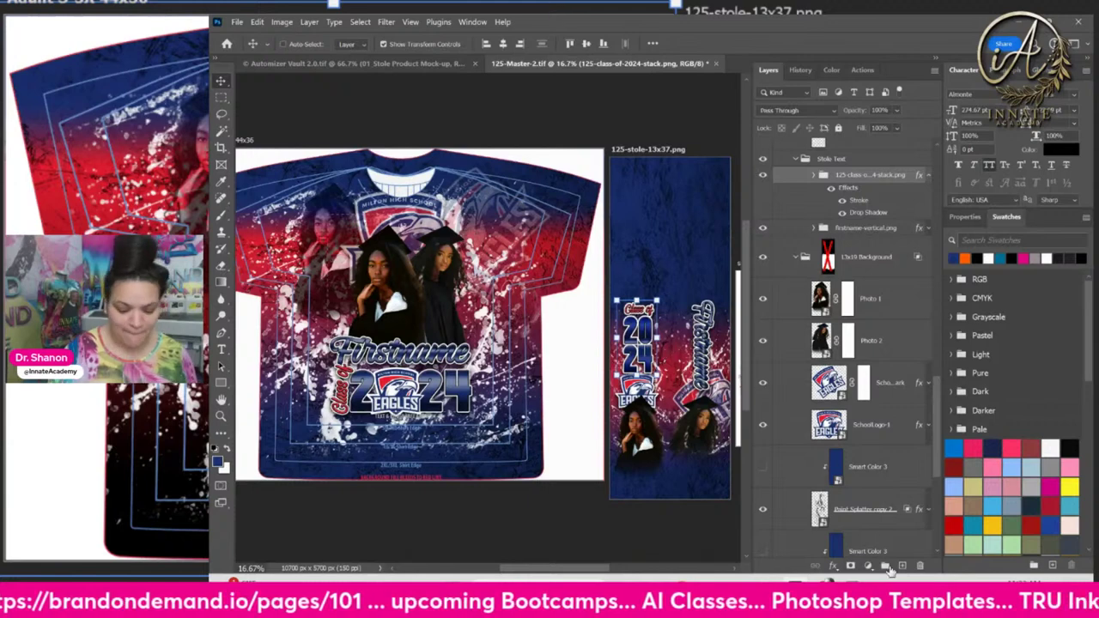
mouse_move(807, 577)
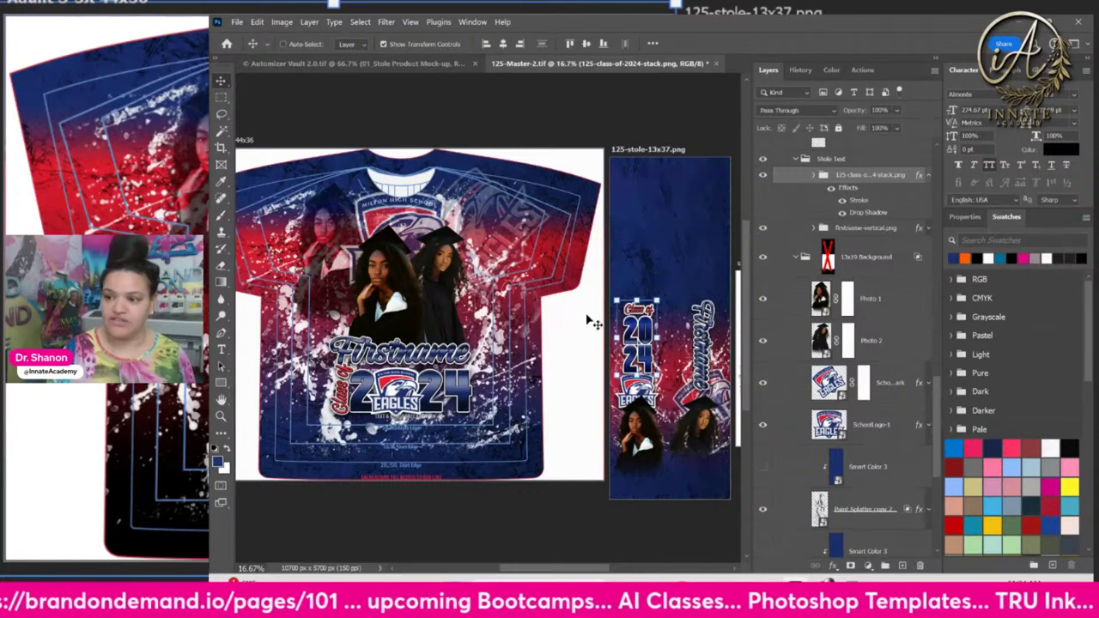
click(863, 71)
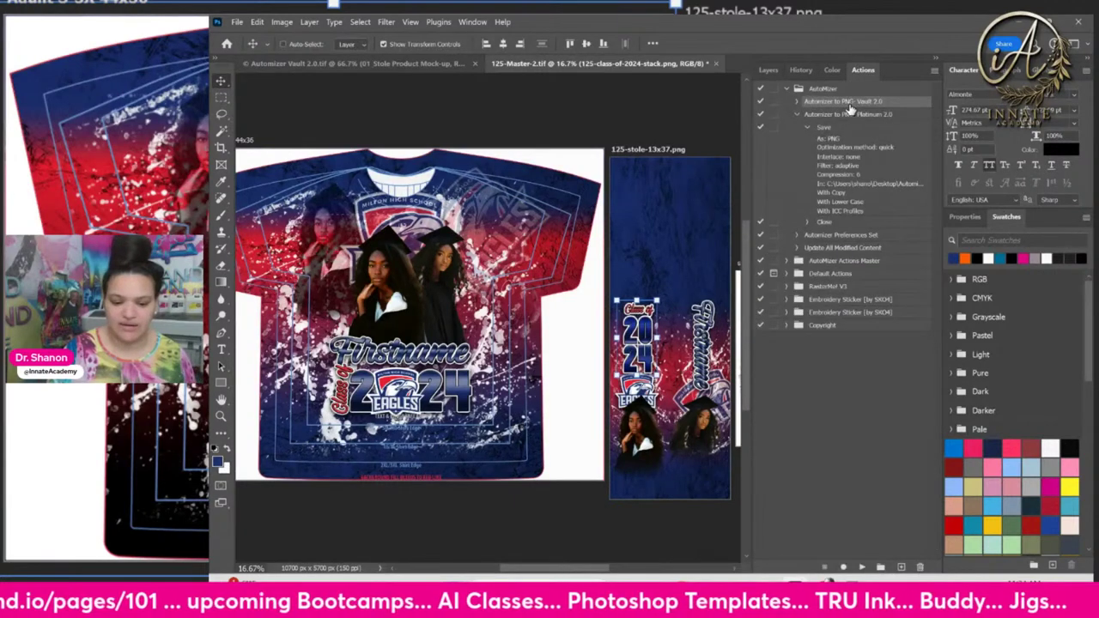
click(796, 114)
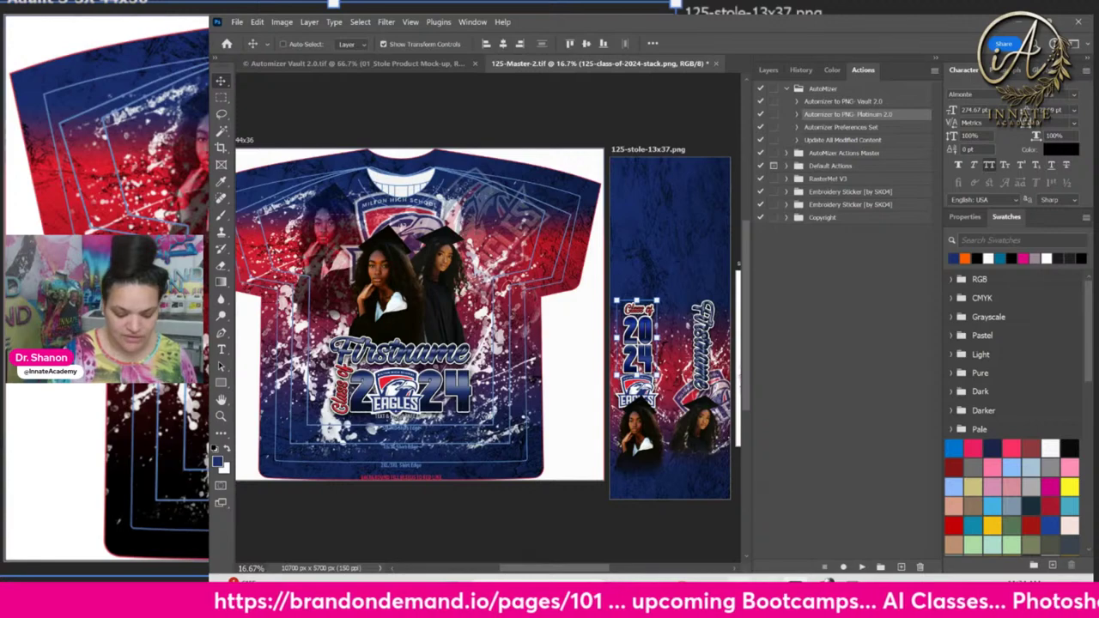
key(alt+Tab)
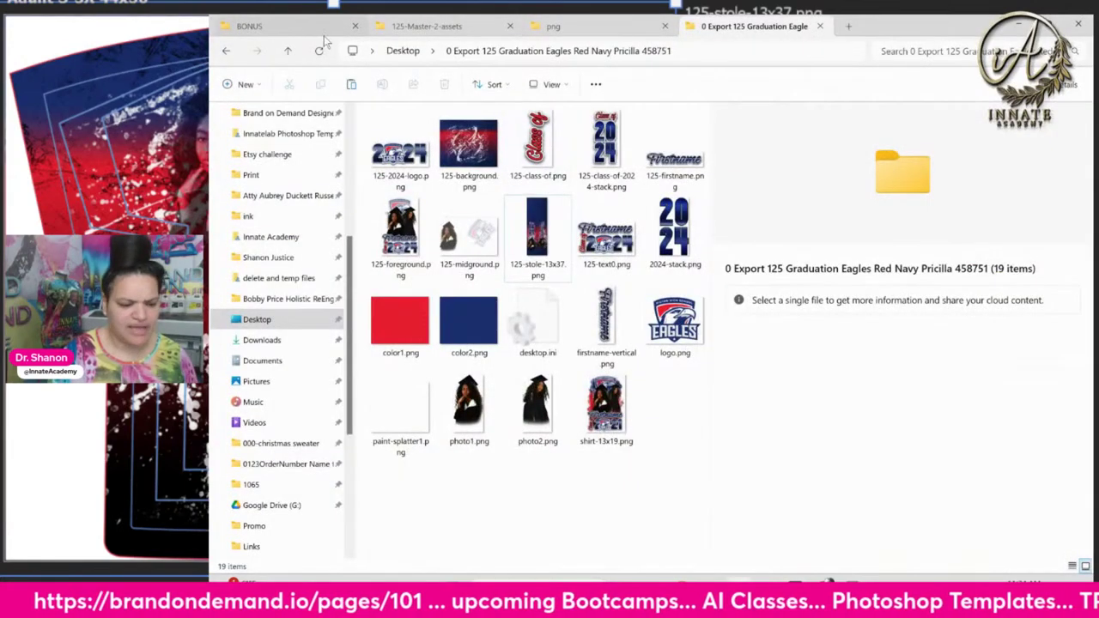
From the BONUS folder, open a new File Explorer tab showing the Desktop's 22 items
click(307, 28)
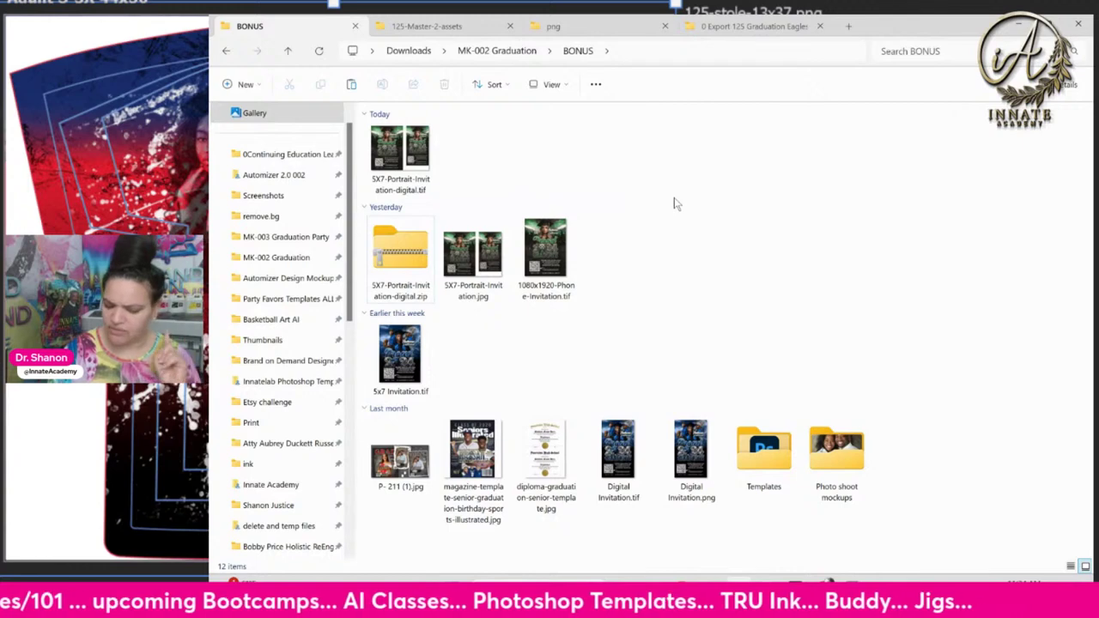
click(848, 26)
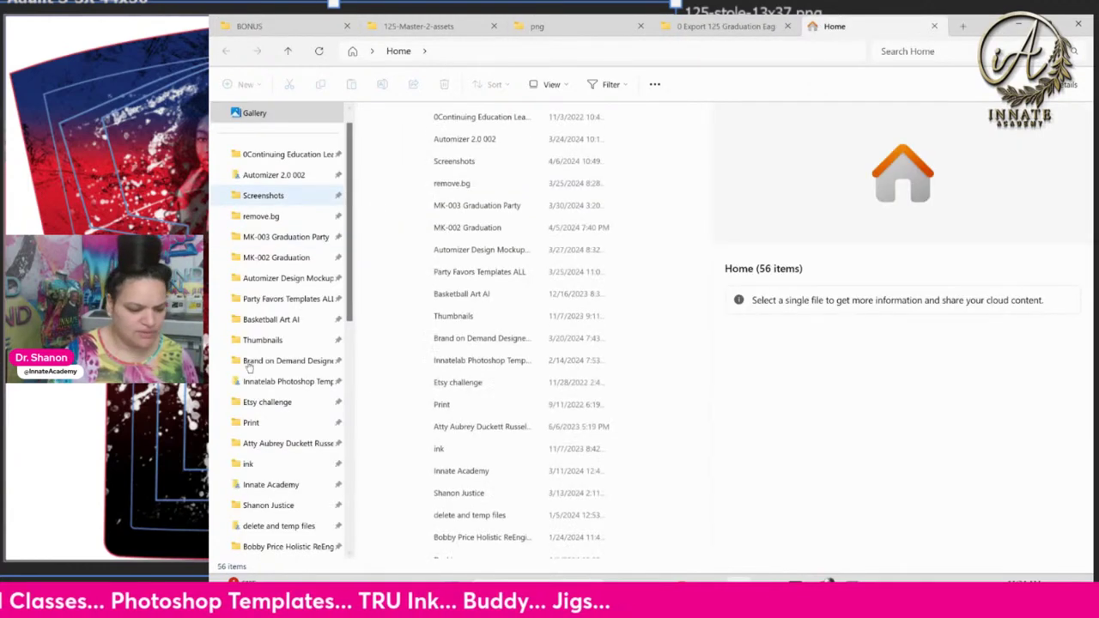
scroll(292, 249, down, 4)
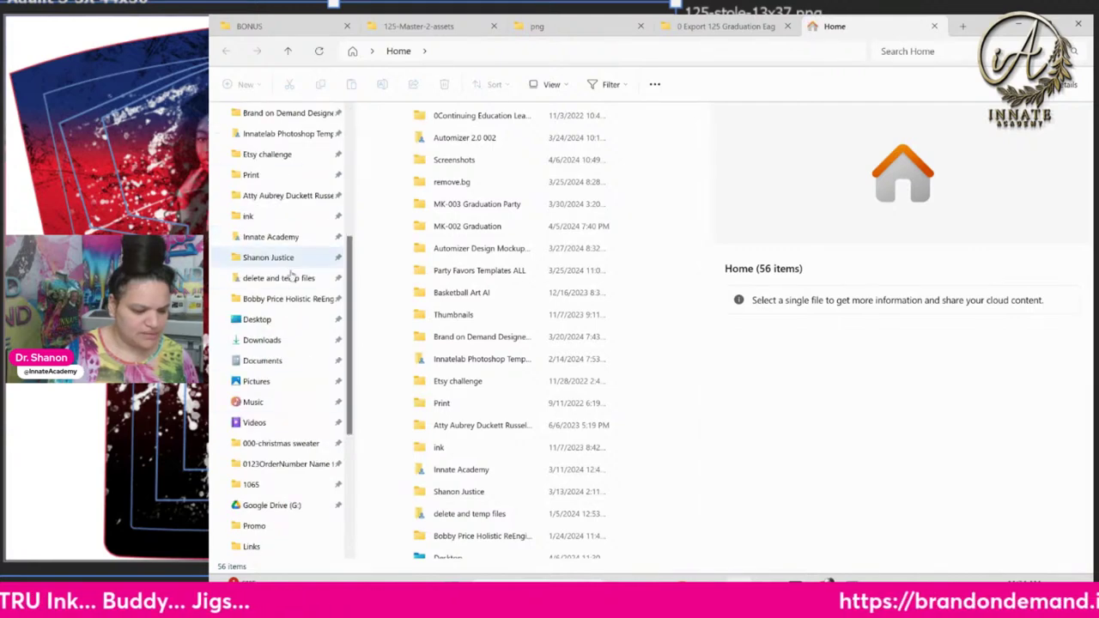
scroll(289, 309, up, 2)
scroll(289, 309, down, 3)
click(258, 256)
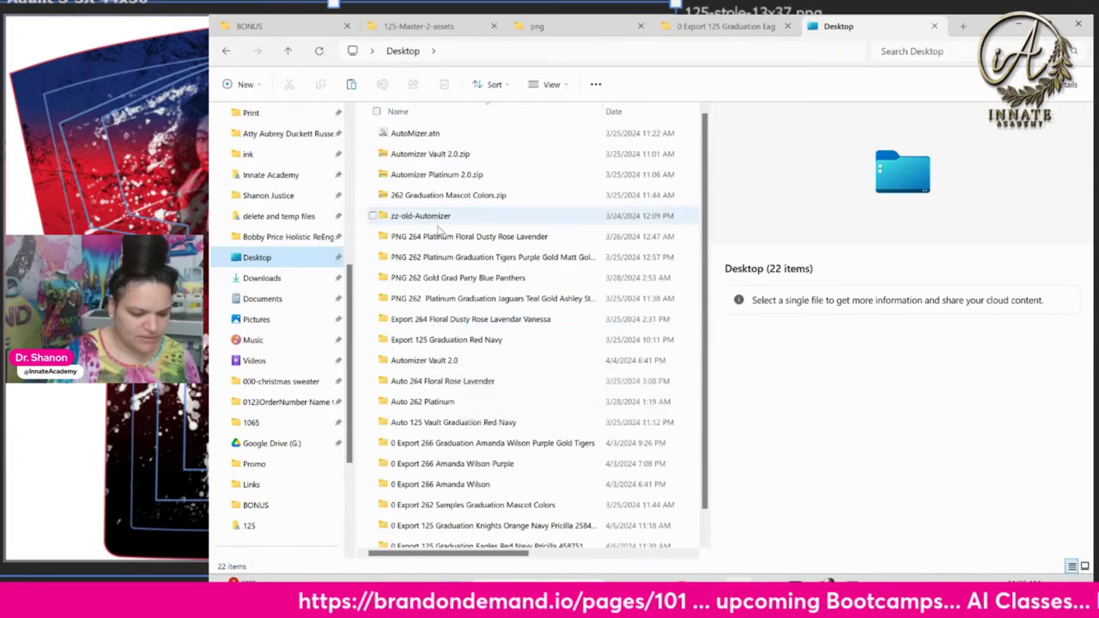
Open Desktop > Automizer Vault 2.0 > Hold Png and scan its 112 PNGs
double_click(434, 361)
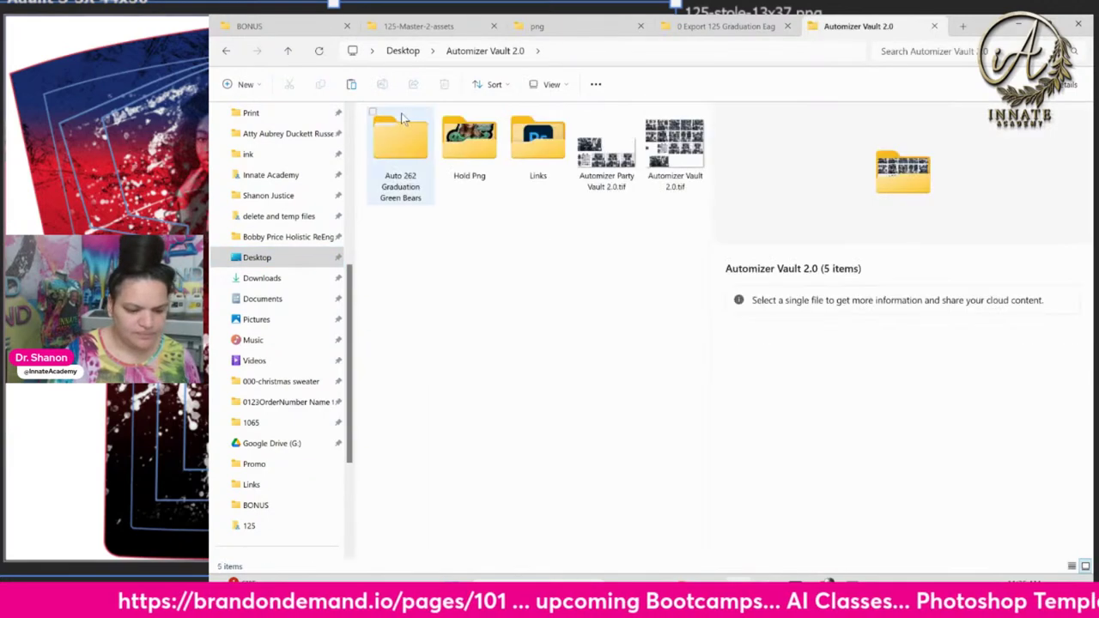
double_click(468, 144)
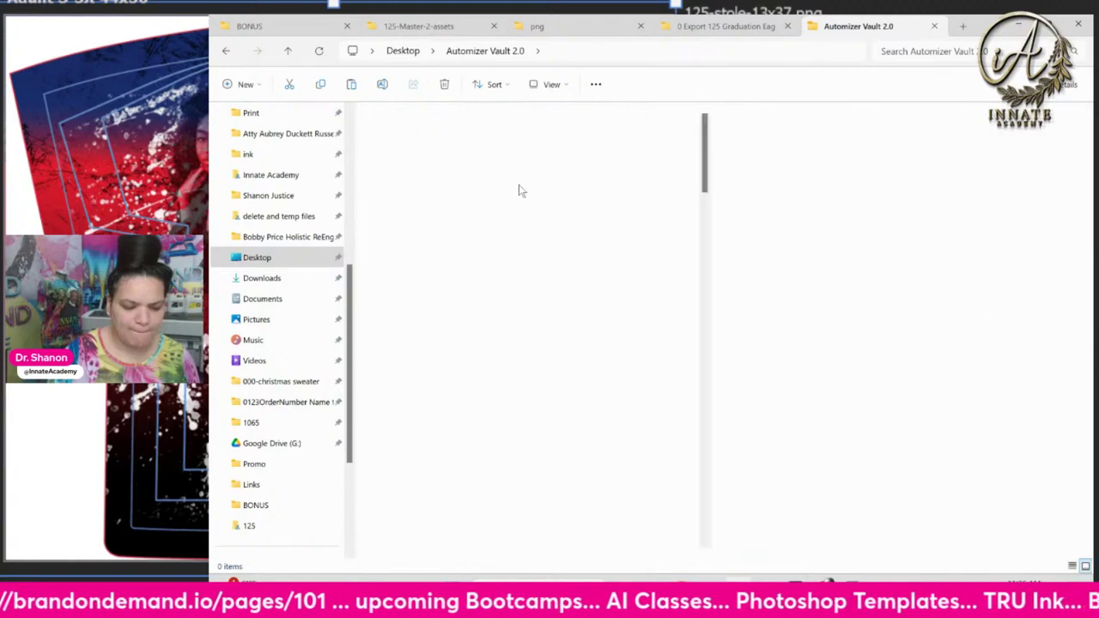
scroll(554, 240, down, 15)
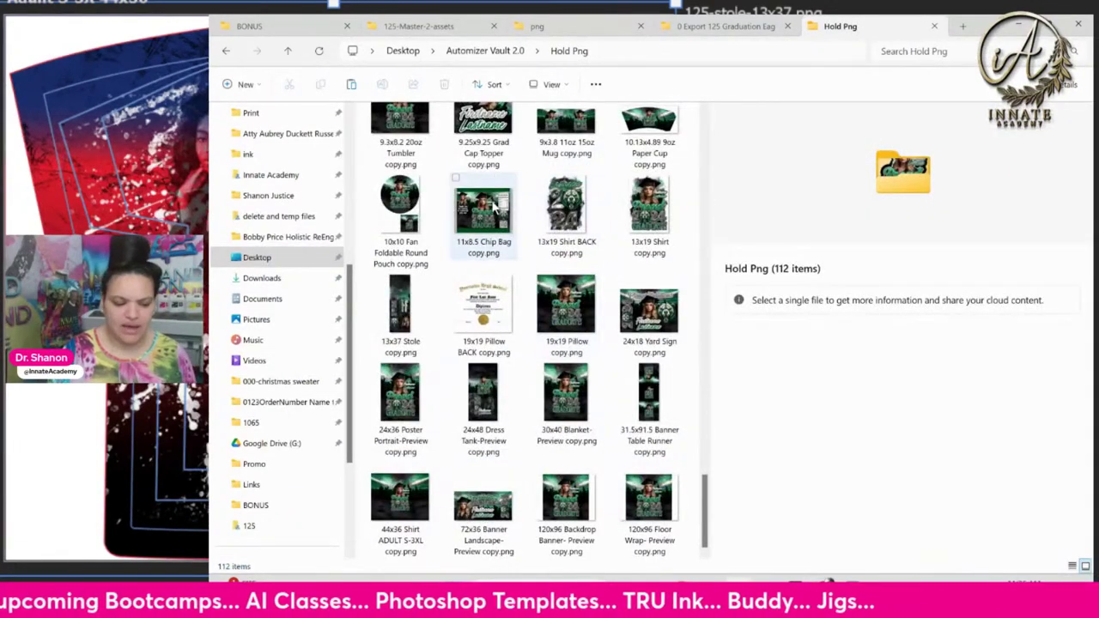
scroll(493, 209, up, 8)
scroll(493, 207, up, 2)
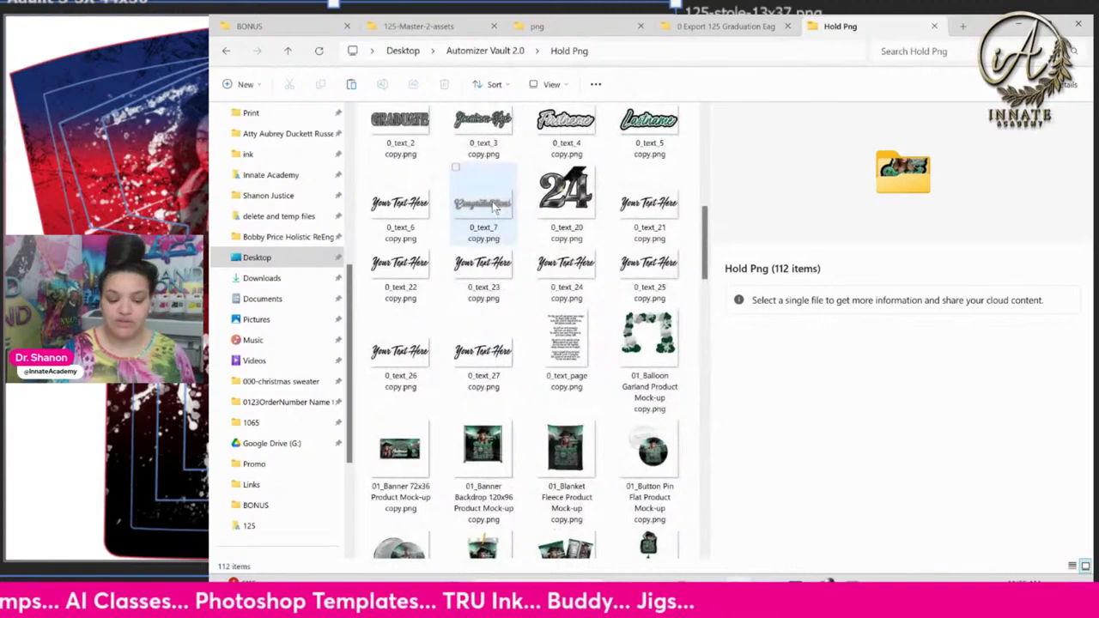
scroll(494, 207, down, 8)
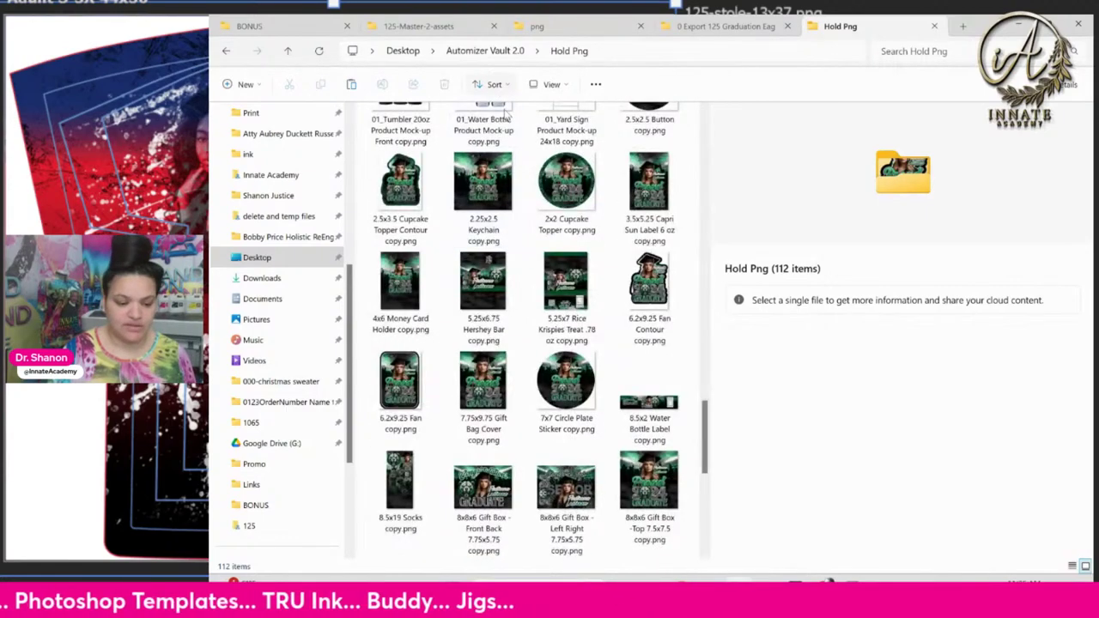
scroll(519, 163, up, 5)
scroll(519, 164, up, 10)
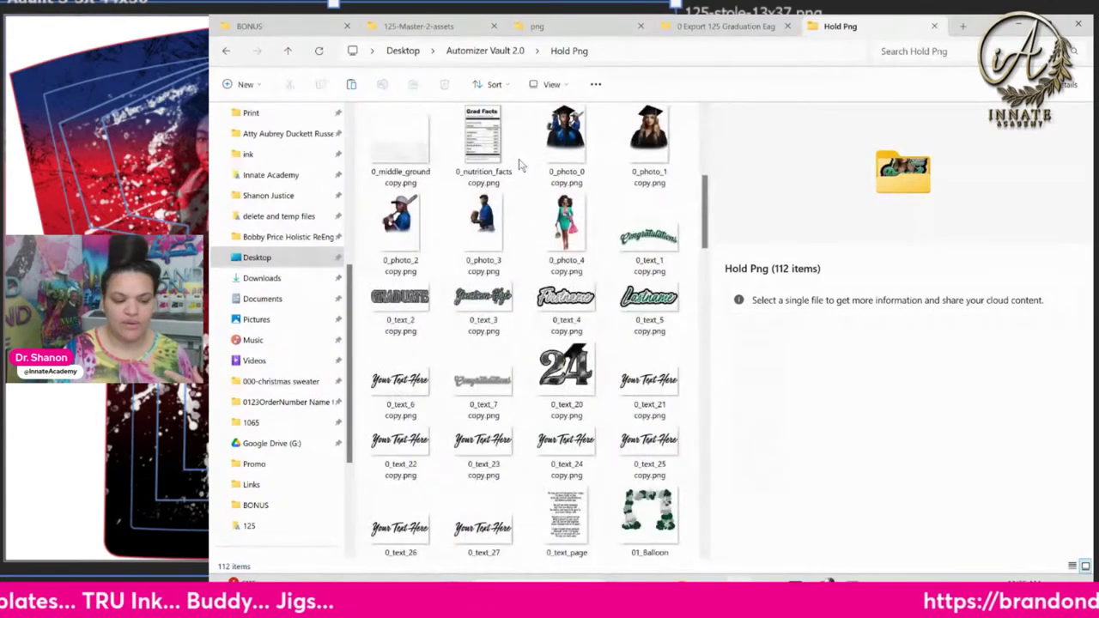
Select the 00_color_1 copy, balloon garland and 72x36 banner PNGs, hiding the details pane
click(408, 130)
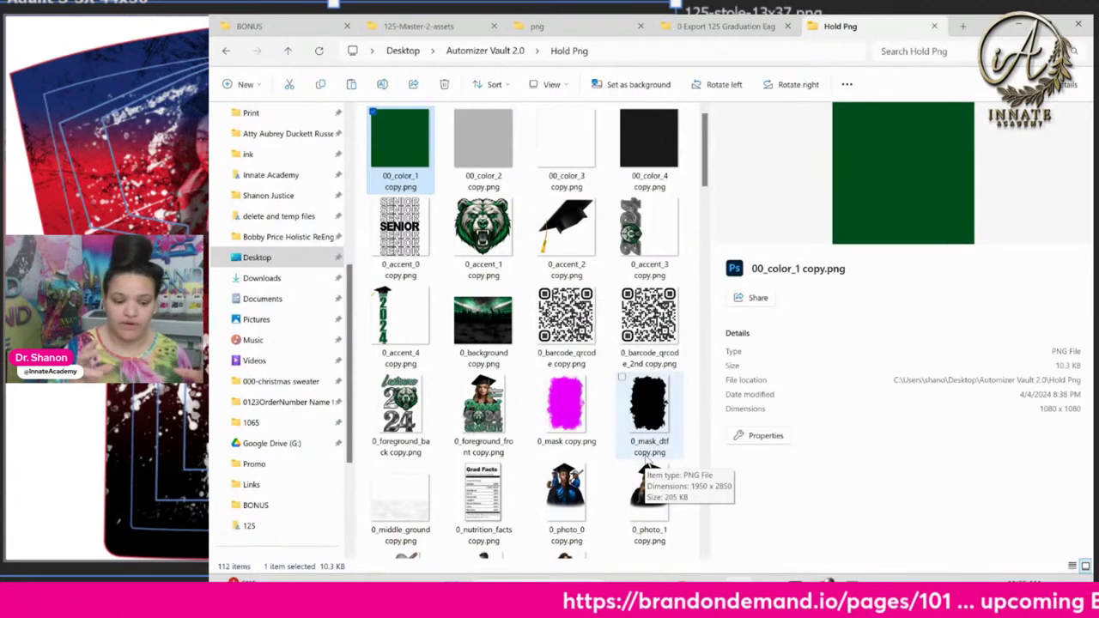
scroll(646, 464, down, 6)
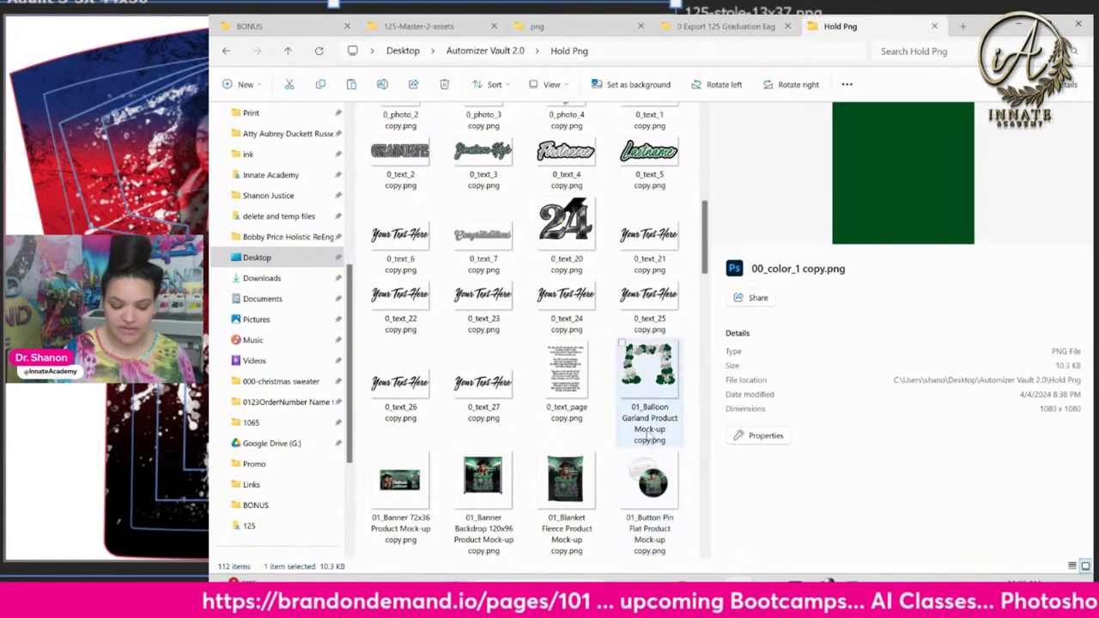
scroll(646, 464, down, 4)
scroll(610, 171, up, 3)
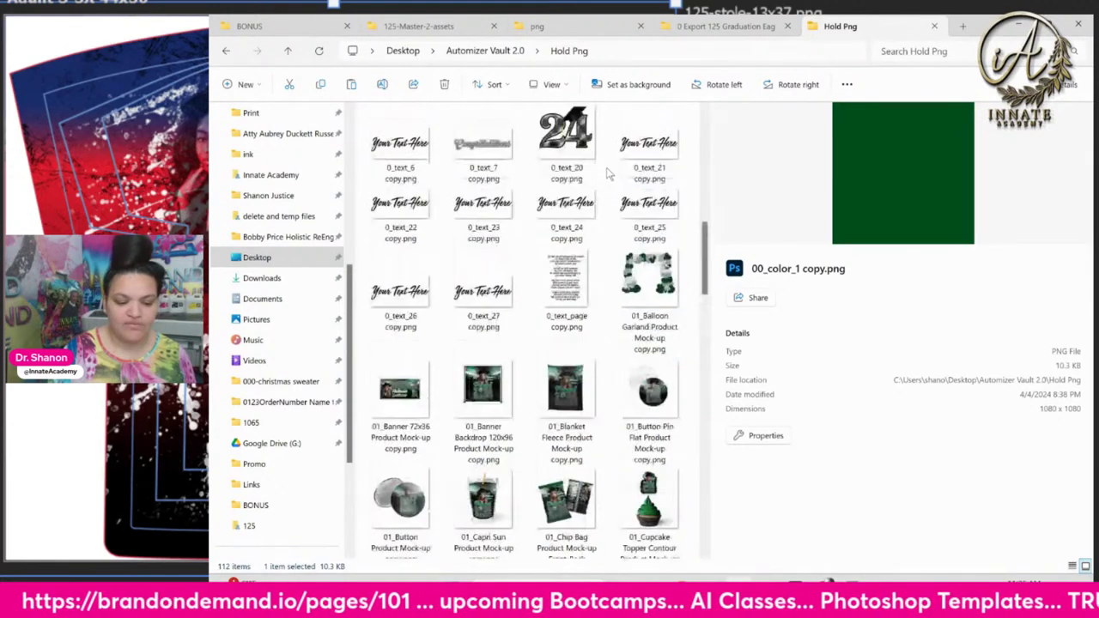
click(649, 292)
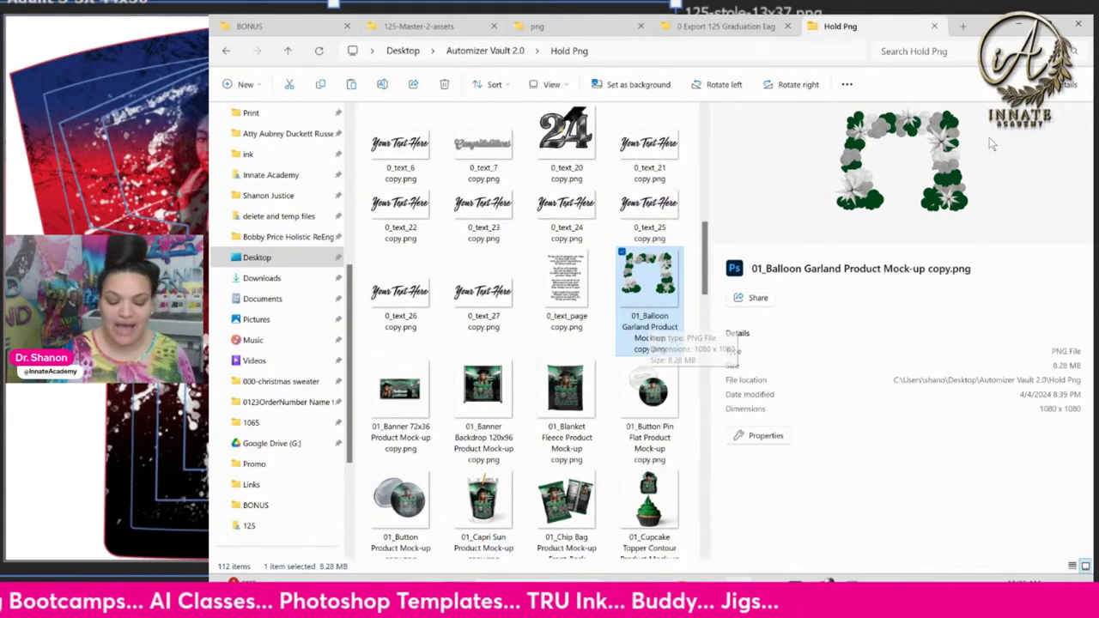
click(402, 400)
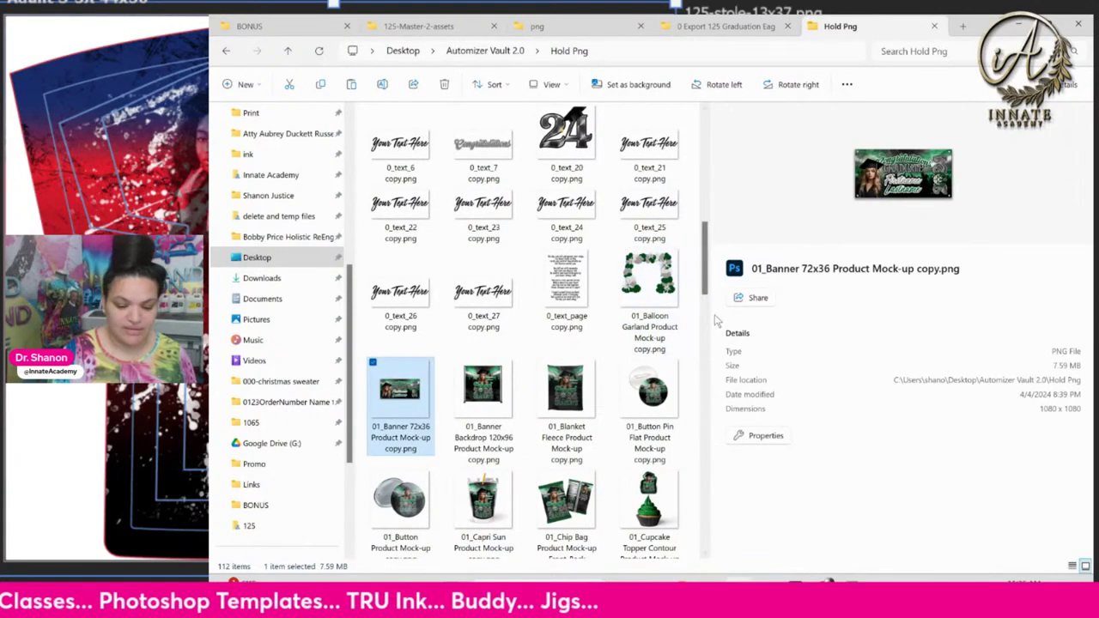
click(1065, 88)
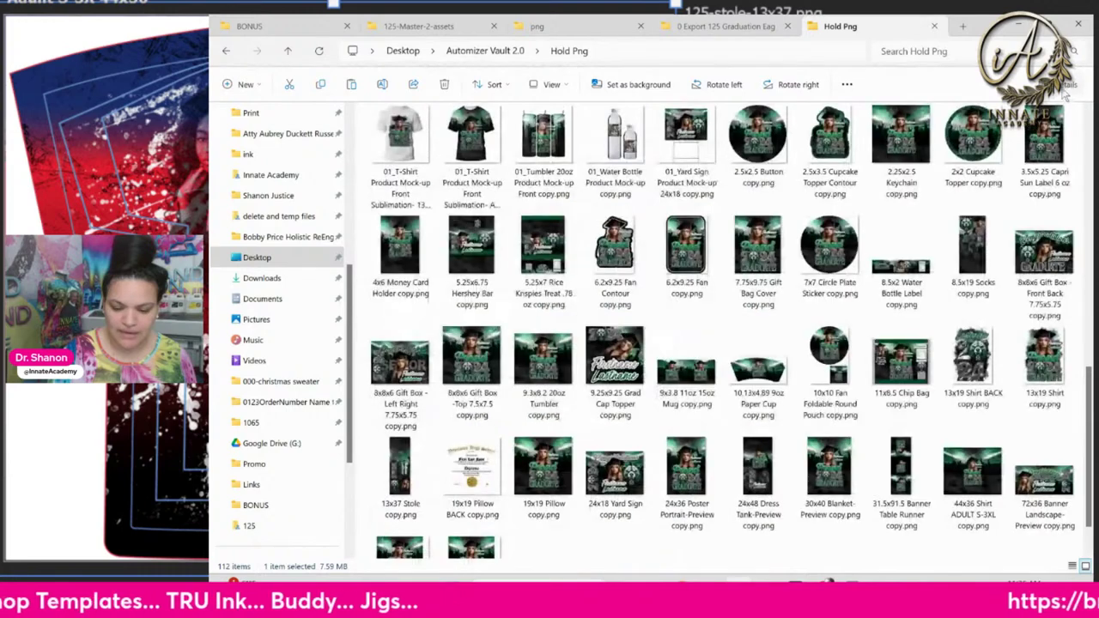
click(1065, 87)
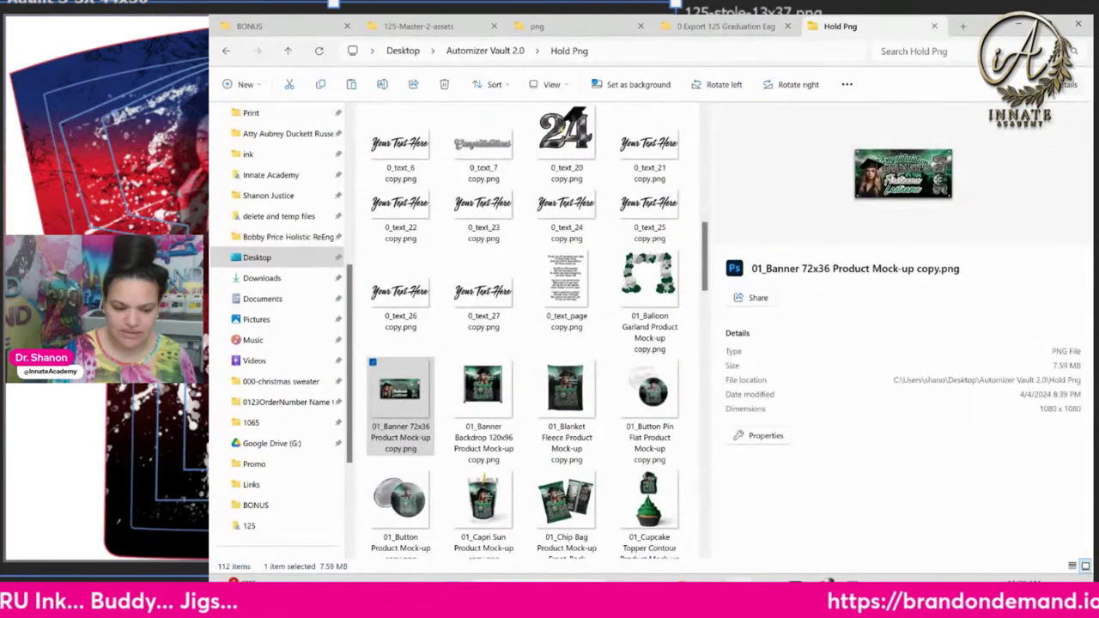
click(567, 86)
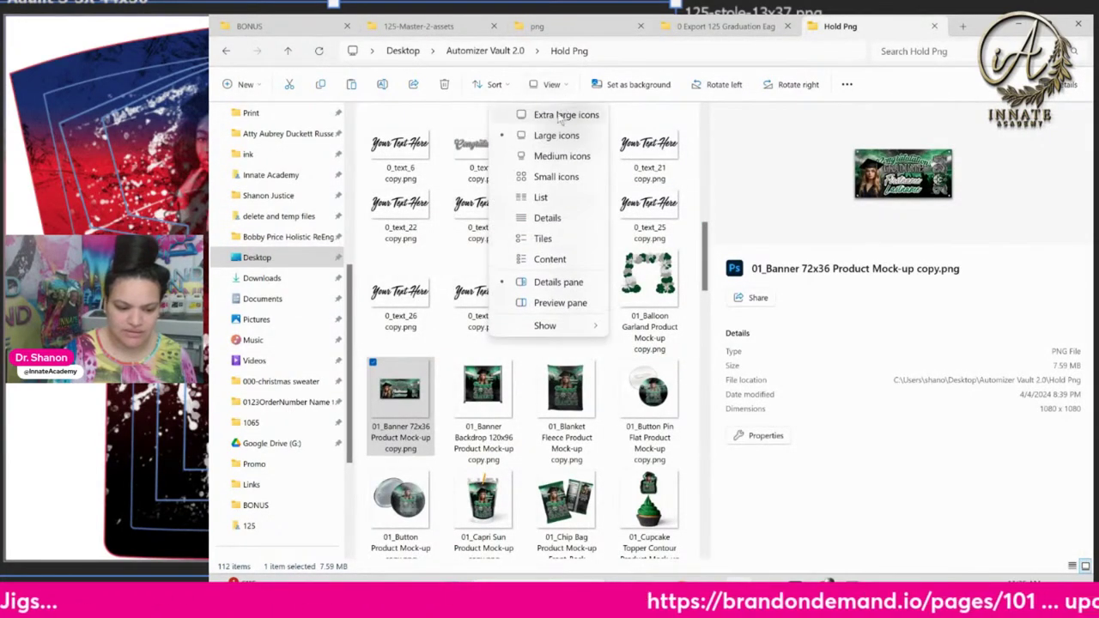
Switch to the Preview pane and view the 120x96 banner, blanket fleece, button pin and cupcake topper mock-ups
click(560, 298)
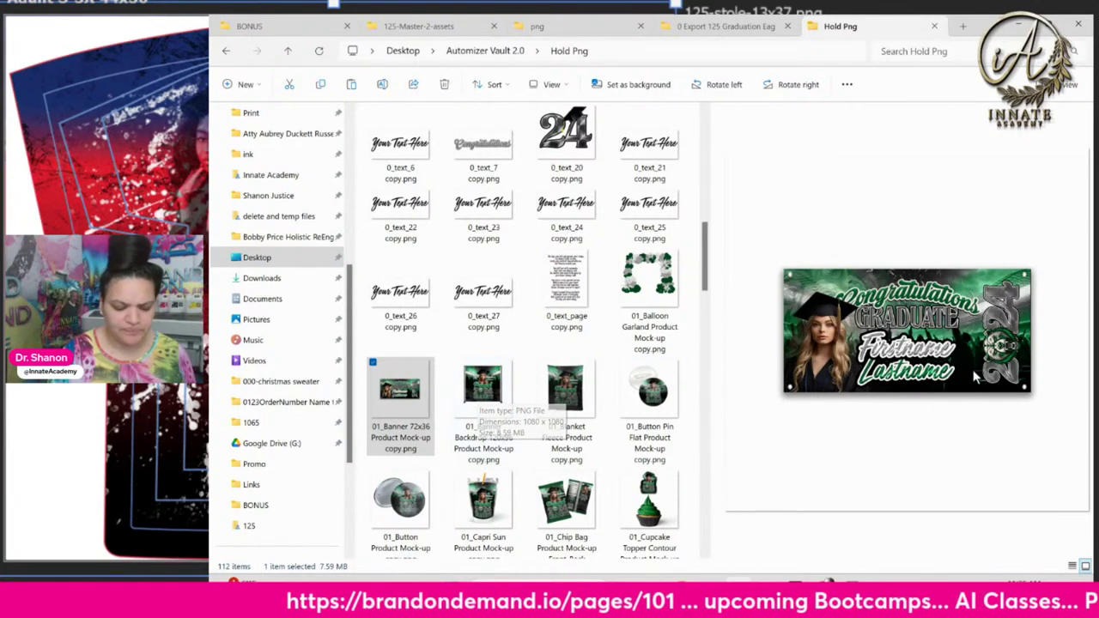
click(502, 388)
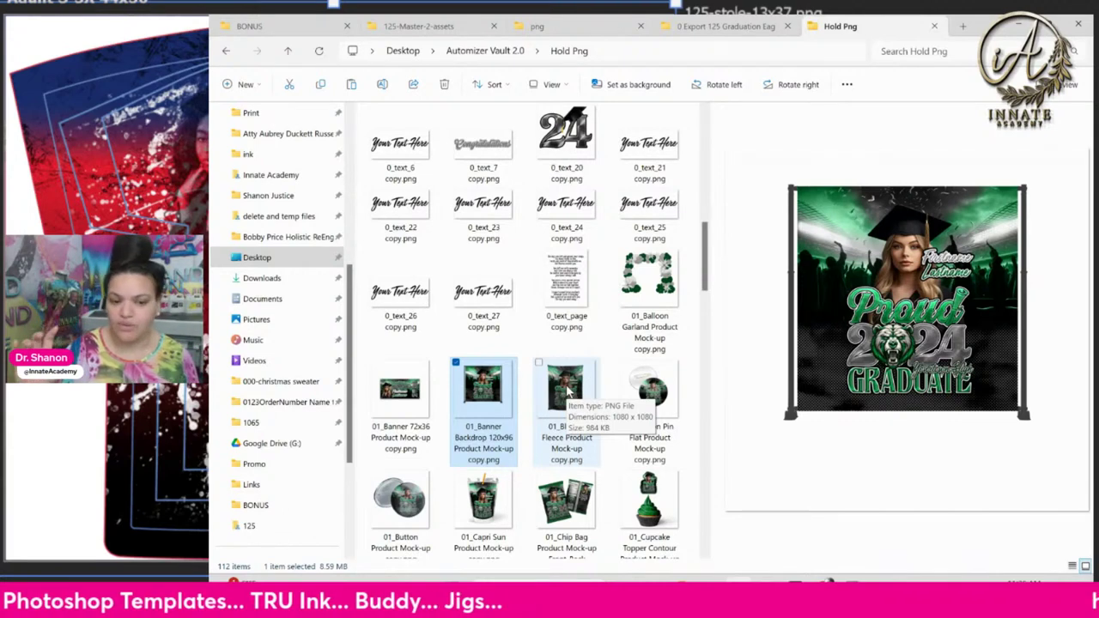
click(566, 390)
click(646, 455)
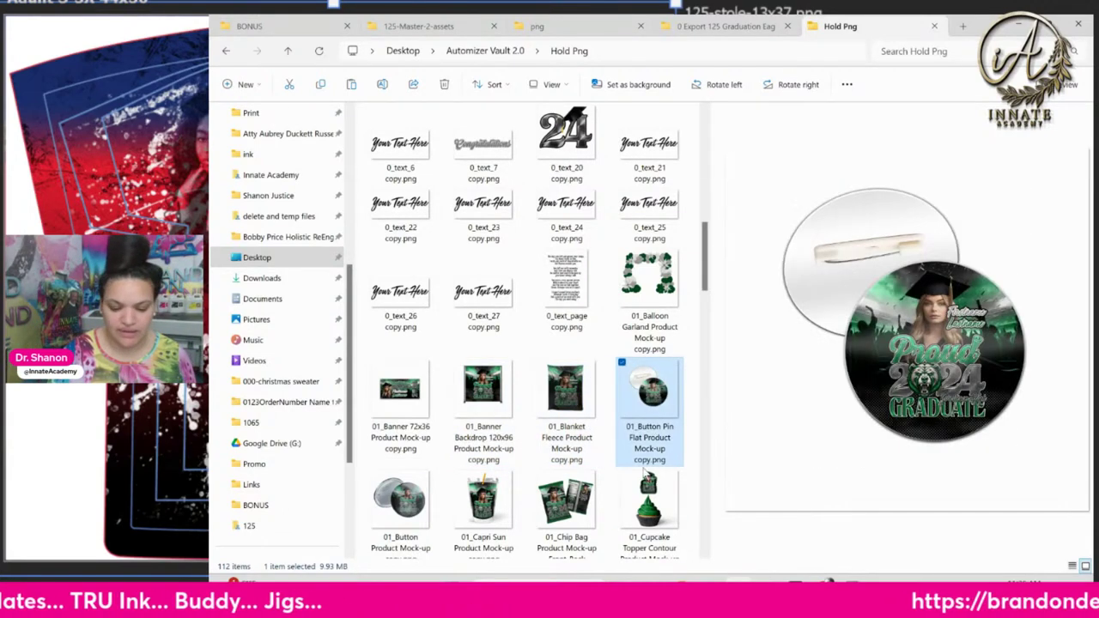
click(644, 486)
Preview the chip bag, Capri Sun pouch and round button mock-ups, then return to Chrome's theme editor
click(562, 494)
click(496, 498)
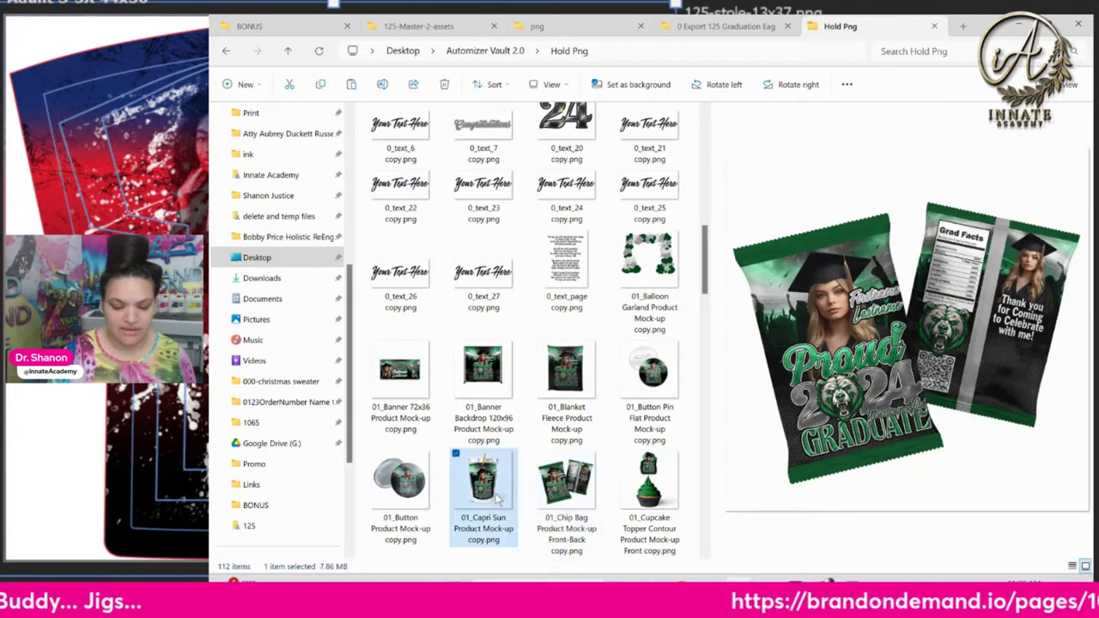
click(408, 500)
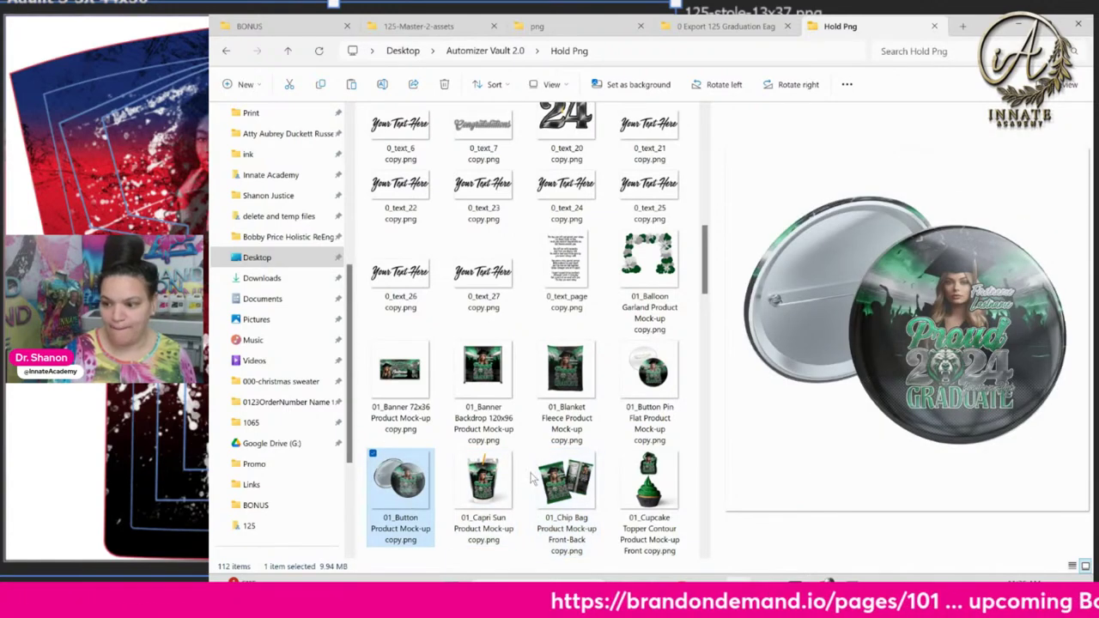
scroll(532, 479, down, 8)
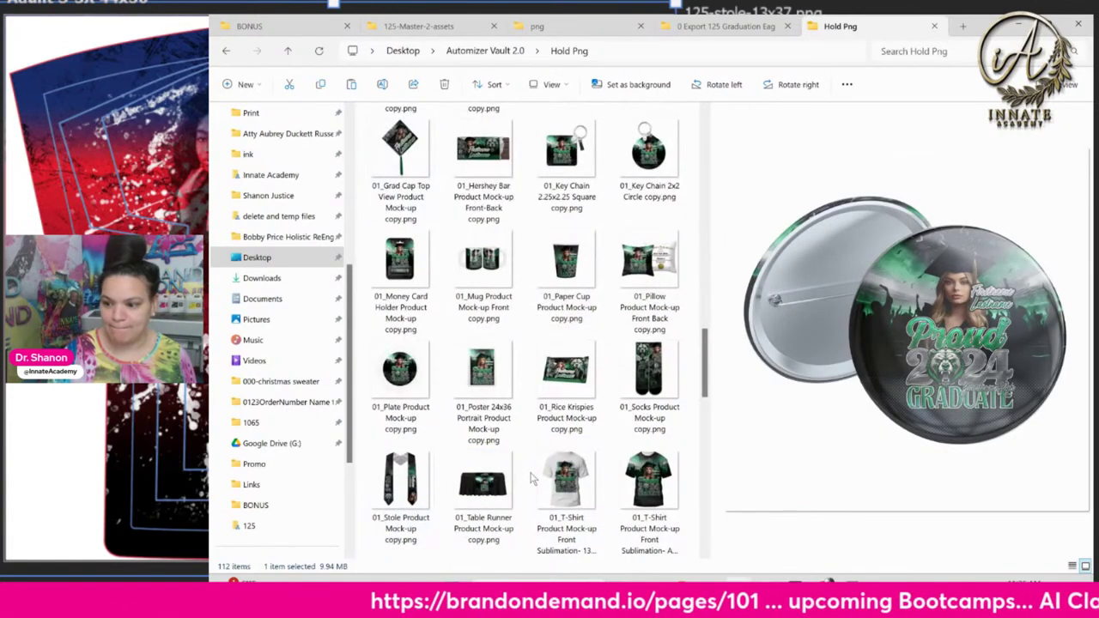
scroll(532, 478, down, 8)
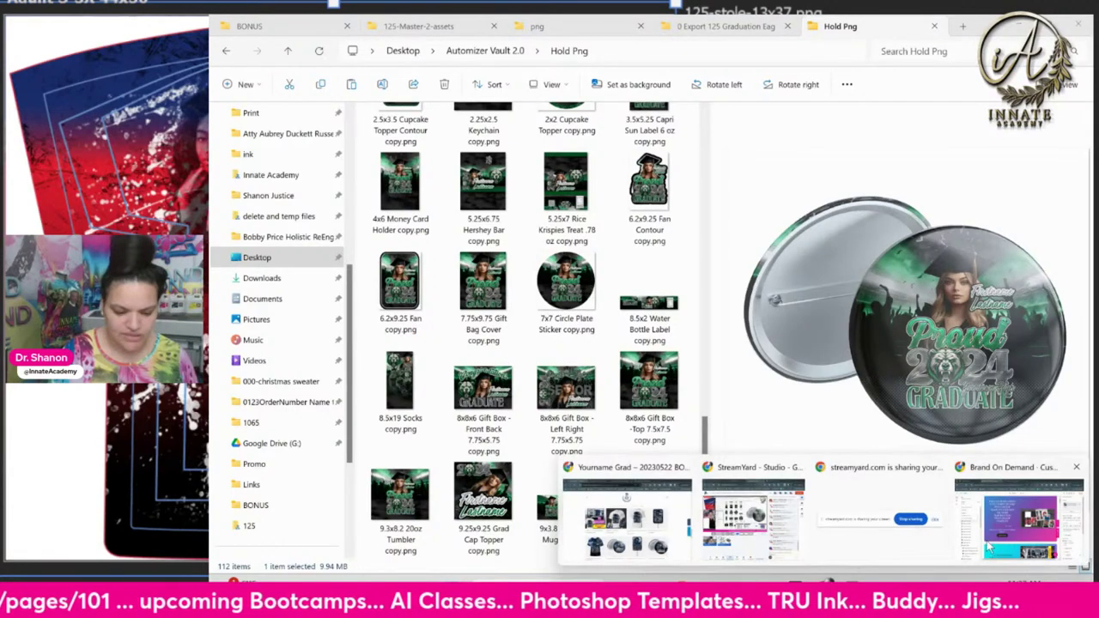
click(1022, 550)
Load the live store's 101 page in a new Chrome tab
scroll(748, 393, up, 3)
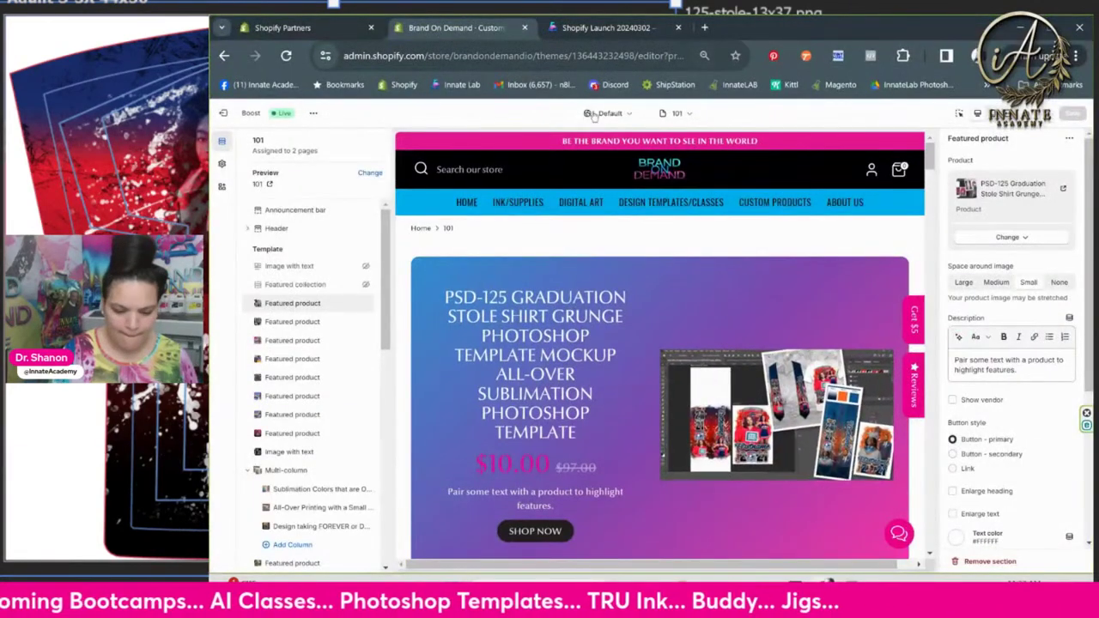
click(704, 27)
click(584, 51)
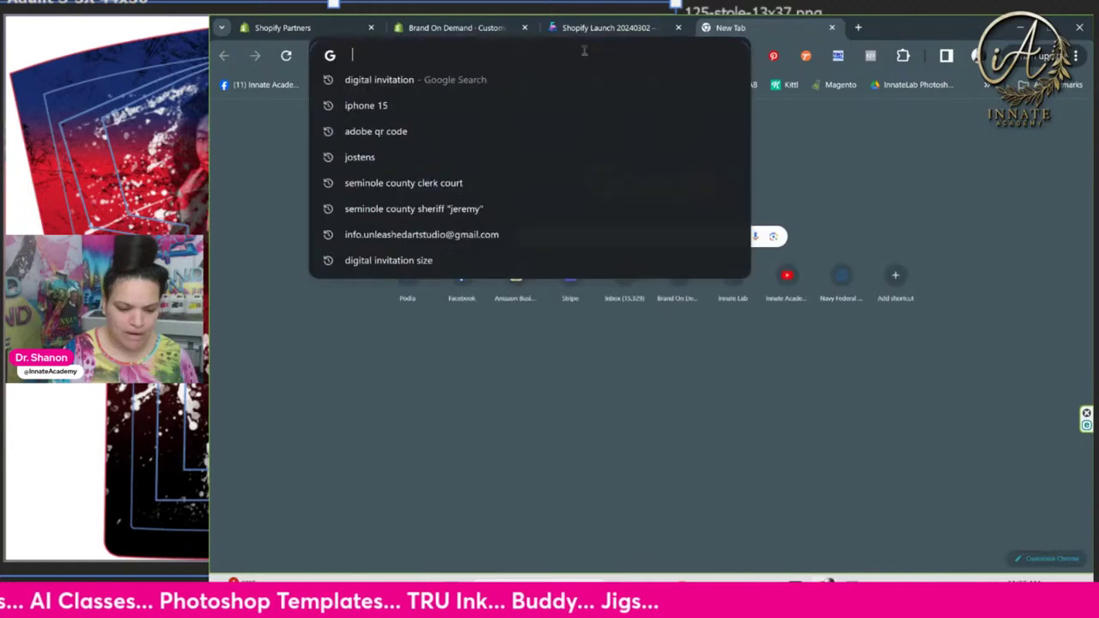
text(101)
key(Return)
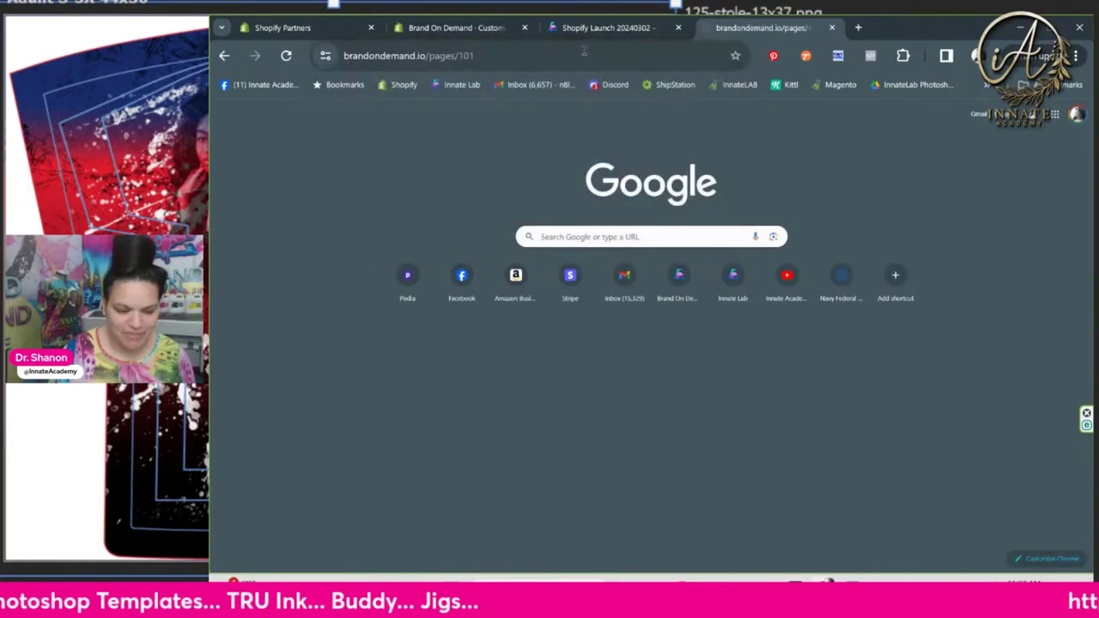
click(516, 56)
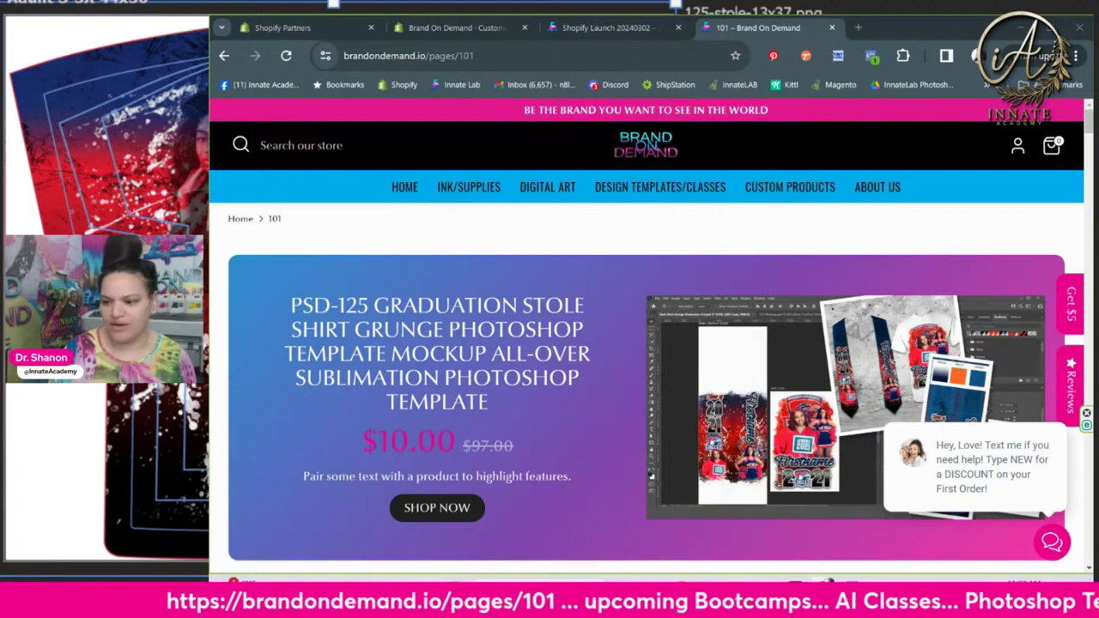
Back in the theme editor, open the Automizer 002 Graduation Vault product page from its banner
click(588, 27)
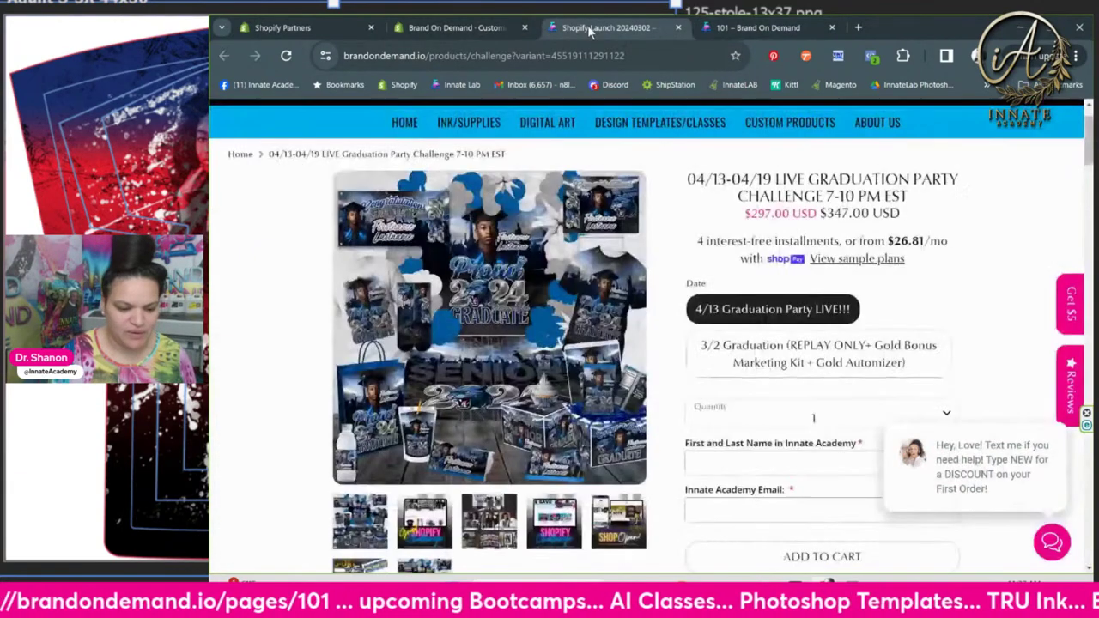
click(309, 27)
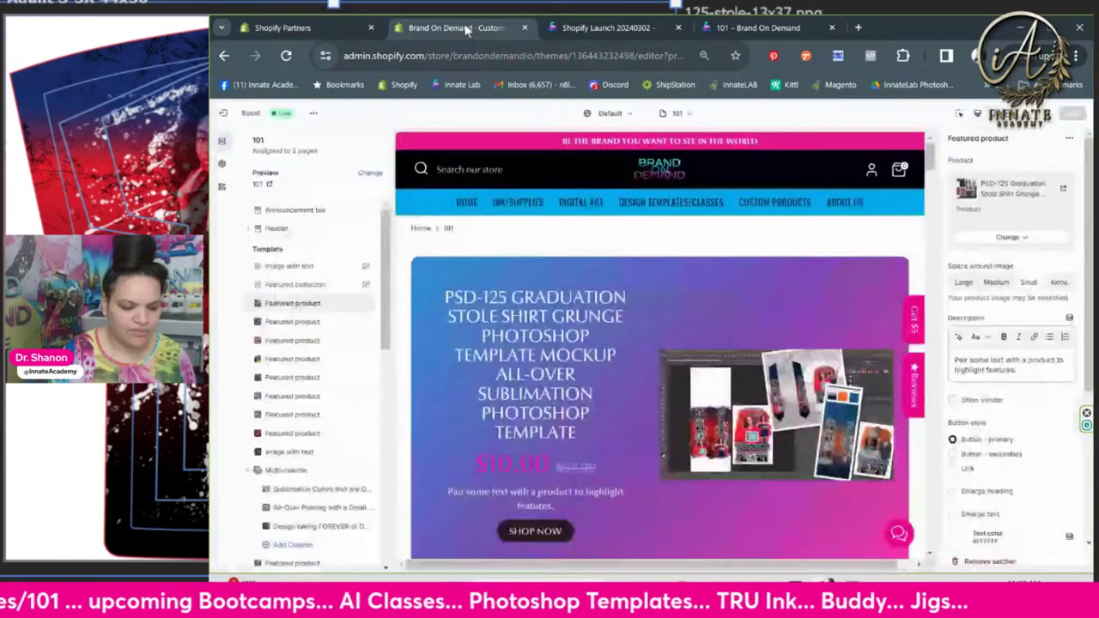
click(468, 28)
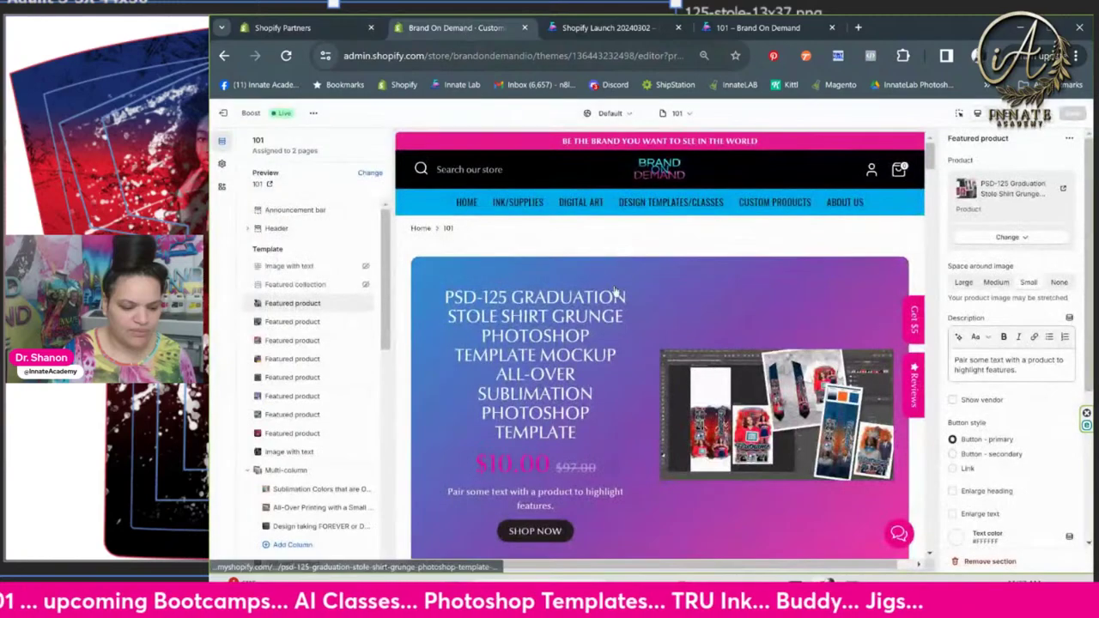
scroll(614, 293, down, 5)
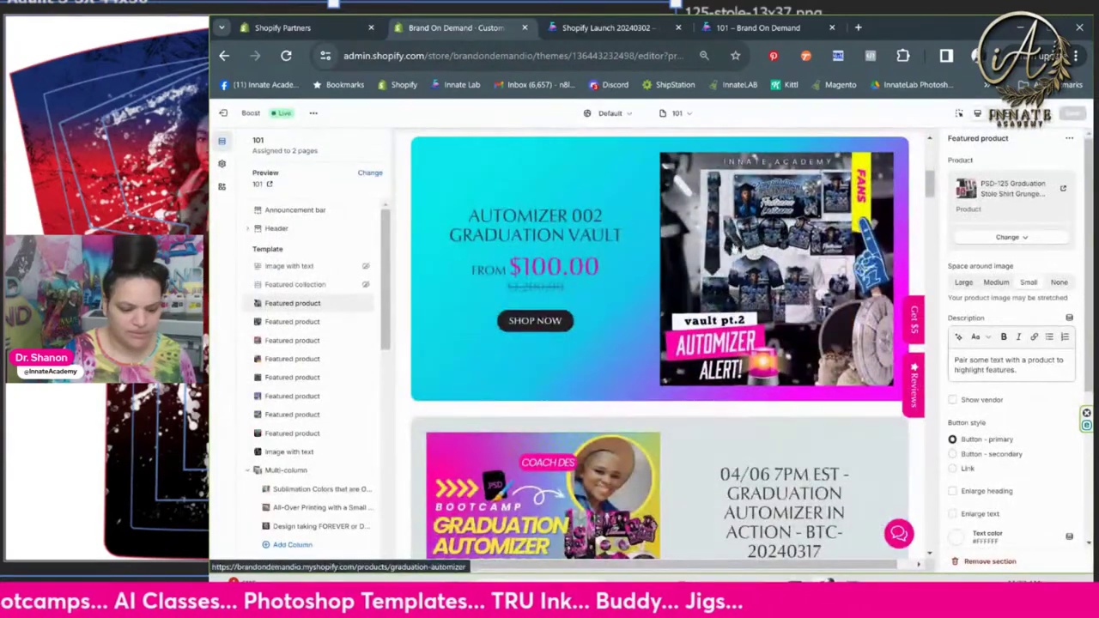
click(566, 332)
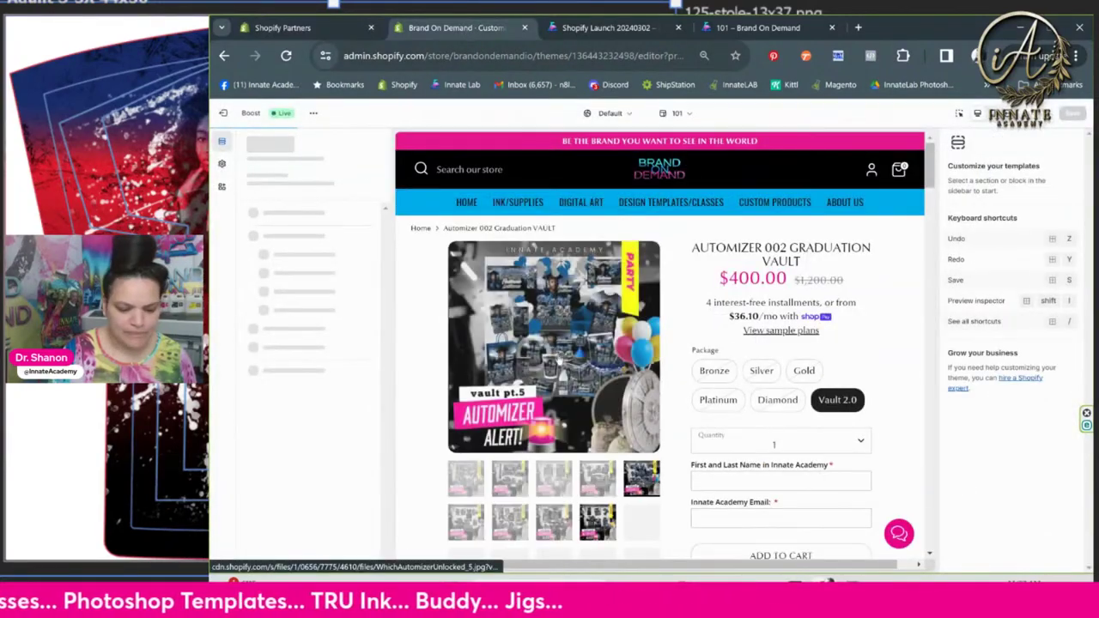
Enlarge and close the main Automizer 002 product image, then scroll down the page
click(558, 346)
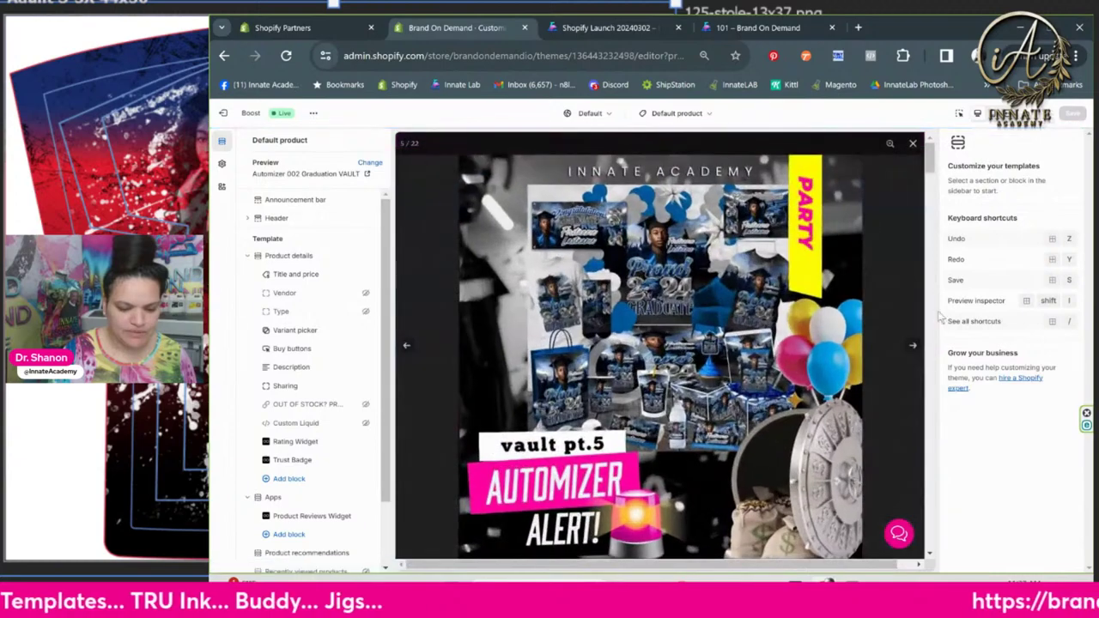
click(898, 274)
scroll(618, 313, down, 3)
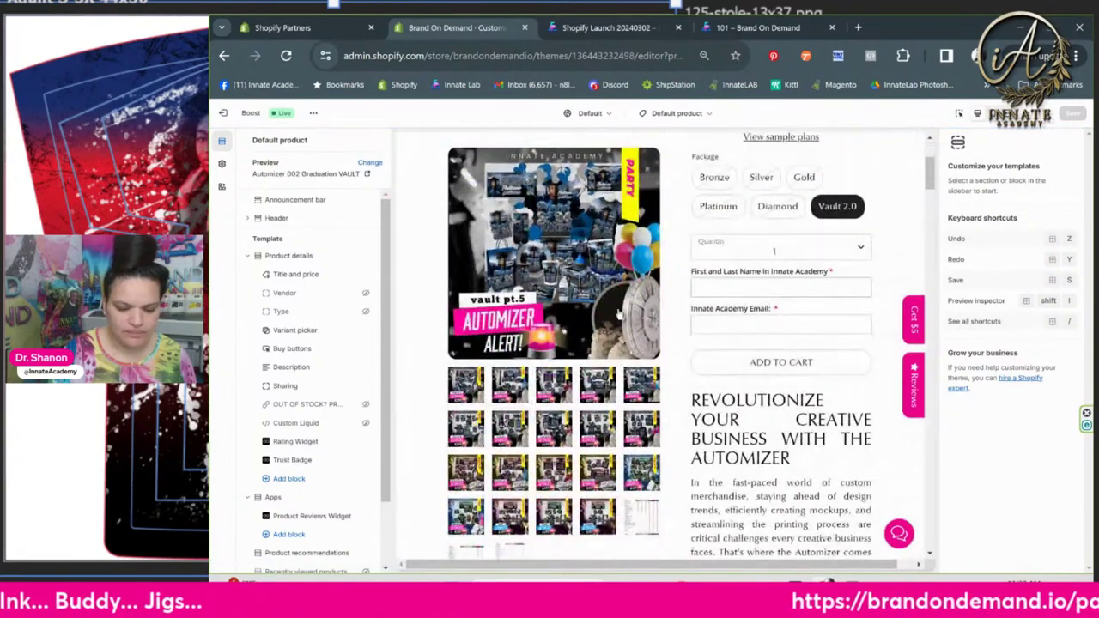
scroll(618, 313, down, 3)
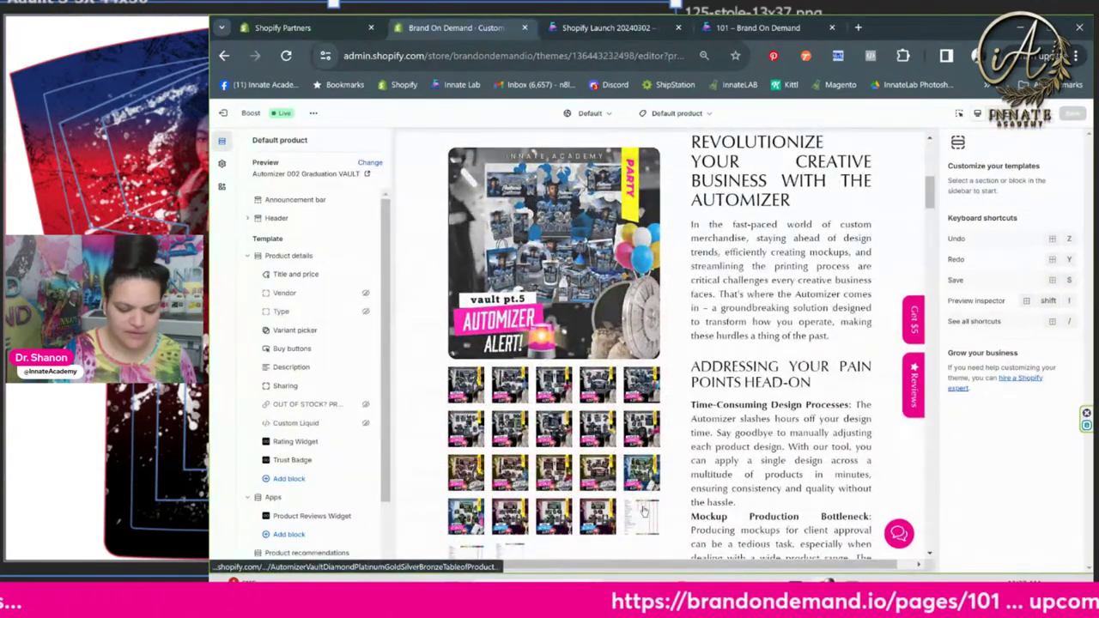
Show the package comparison table and the longer product comparison table images
click(644, 511)
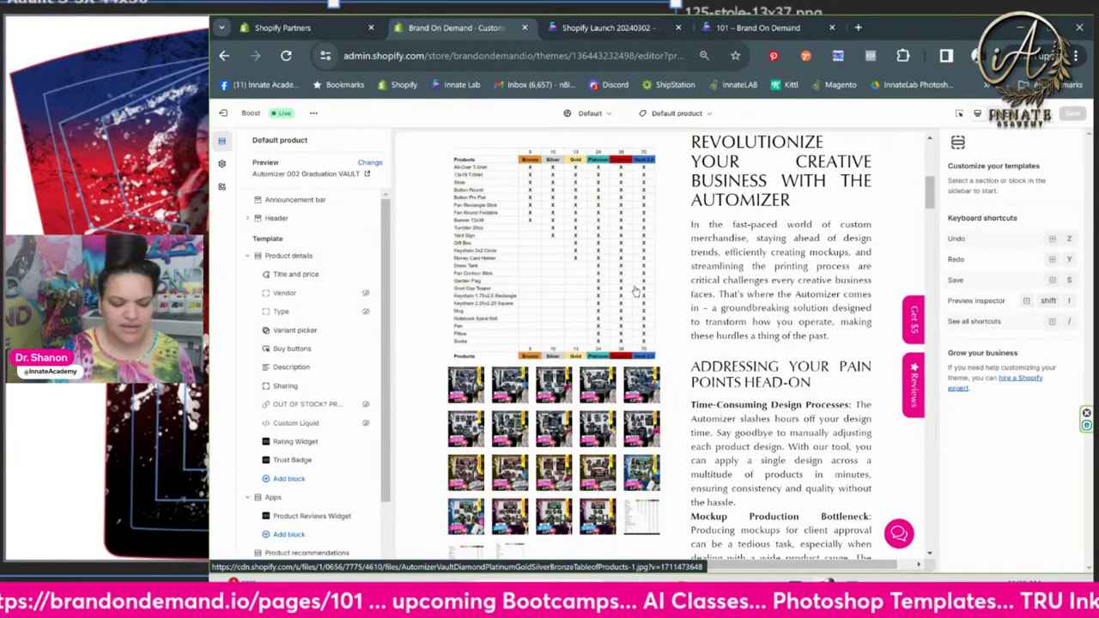
scroll(634, 527, down, 2)
scroll(633, 527, down, 1)
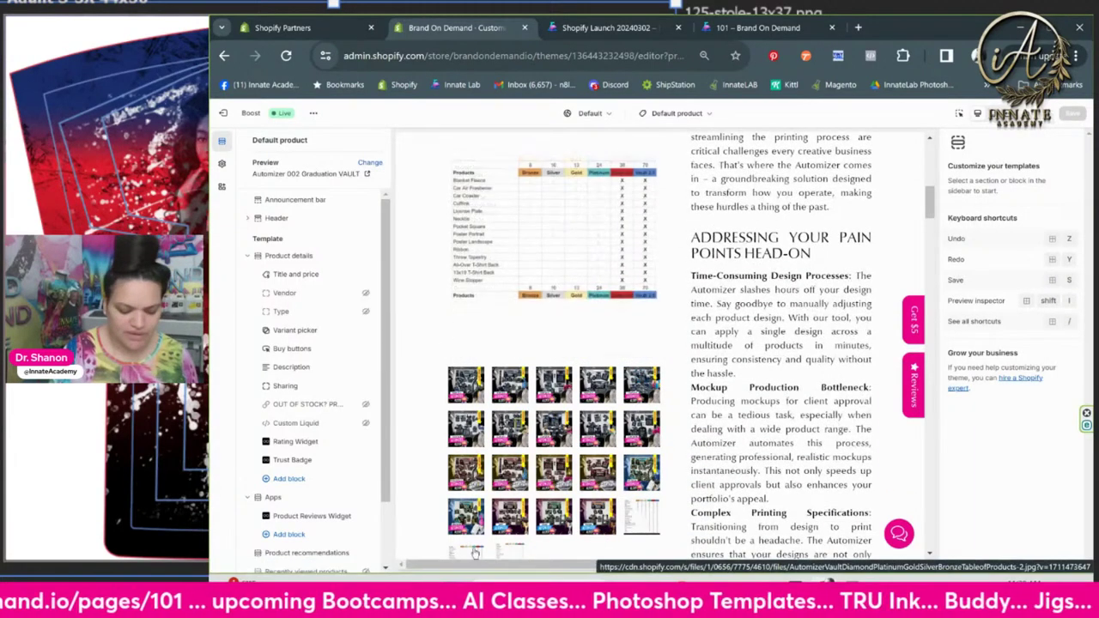
click(519, 550)
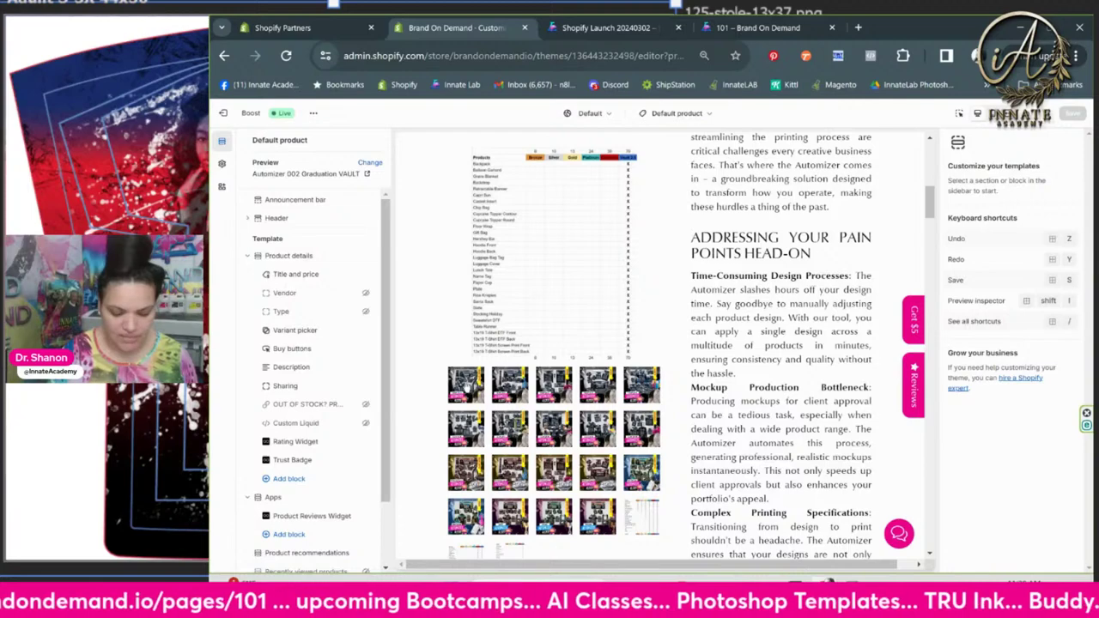
View the vault pt.1, pt.3 and pt.10 images, then bring 125-Master-2.tif back in Photoshop
click(466, 386)
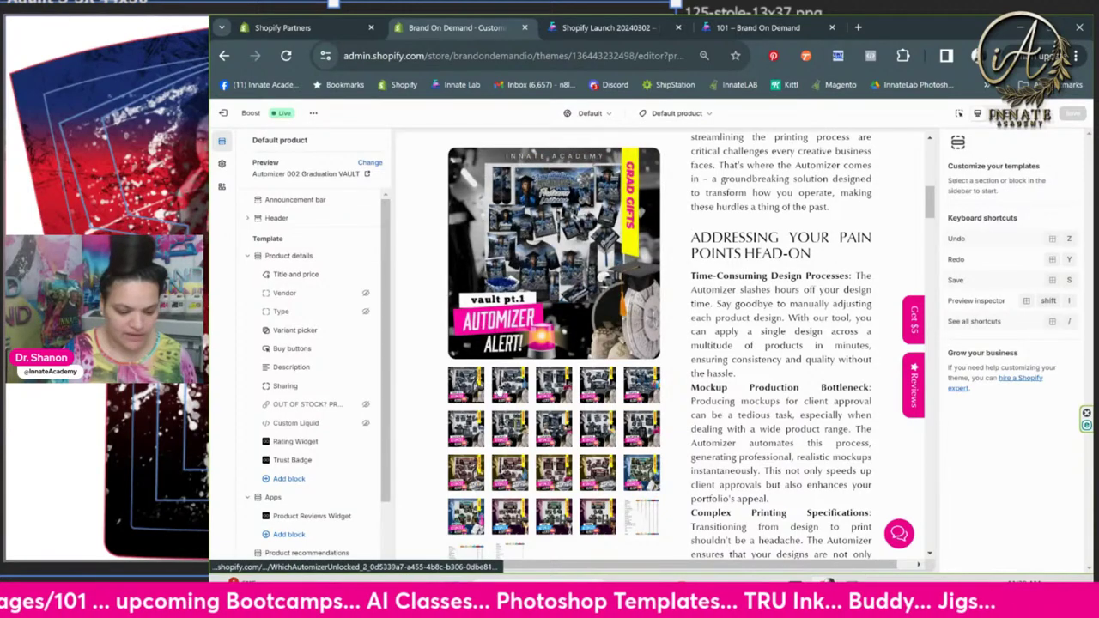
click(555, 398)
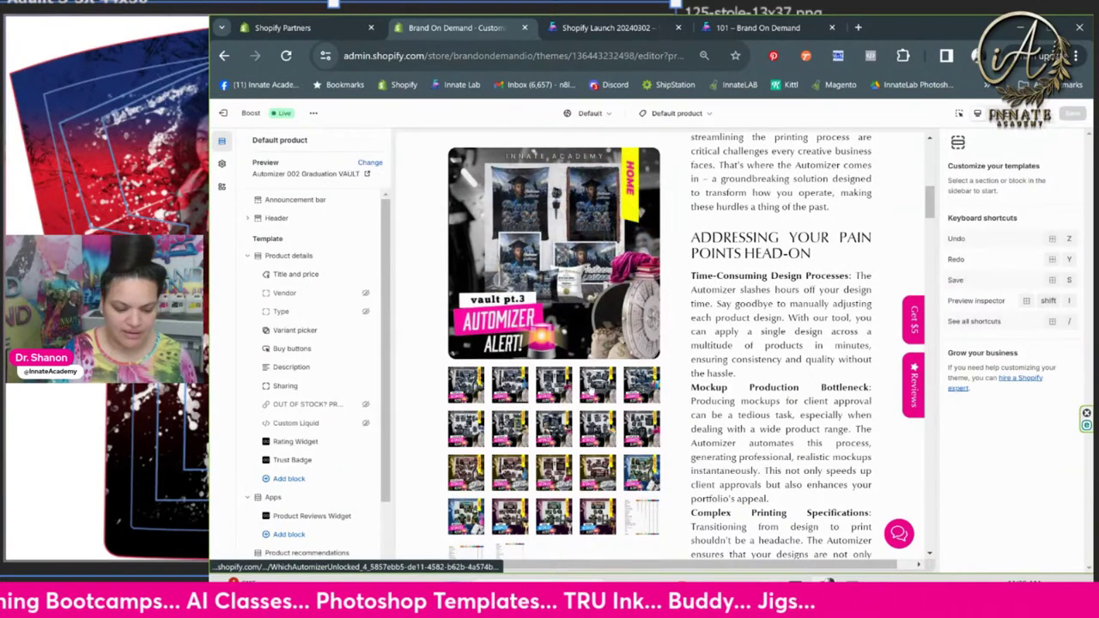
click(591, 394)
click(642, 432)
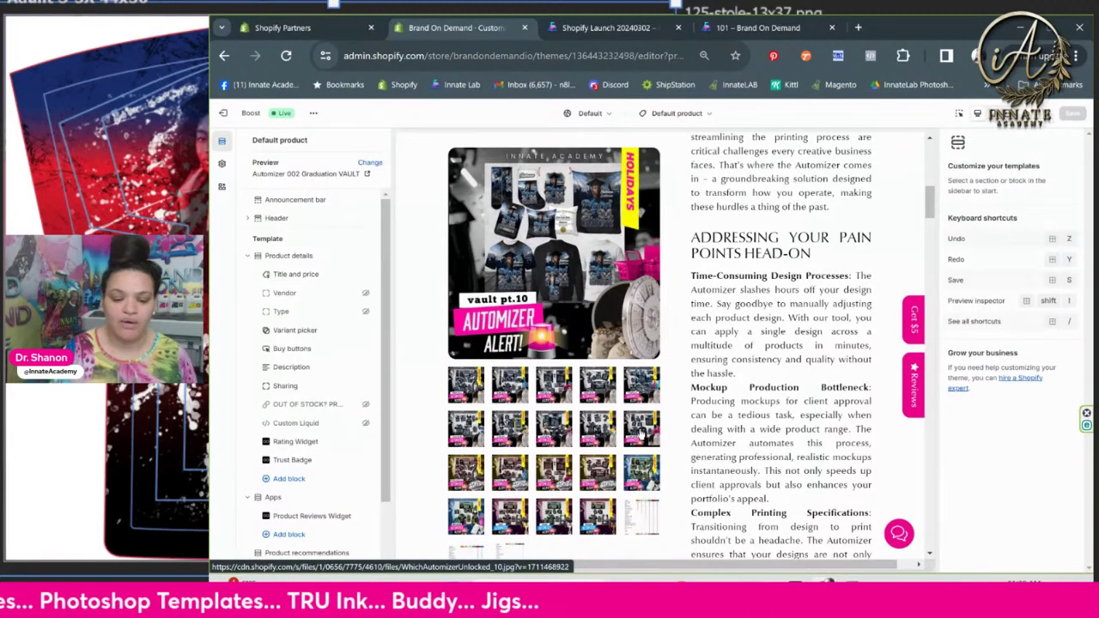
mouse_move(794, 581)
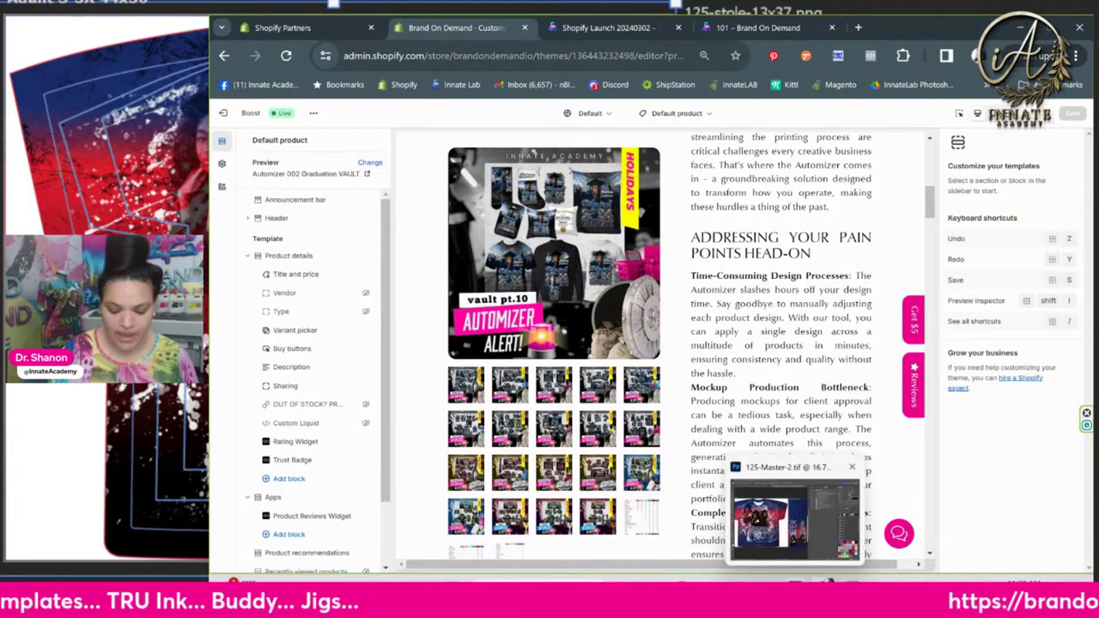
click(794, 515)
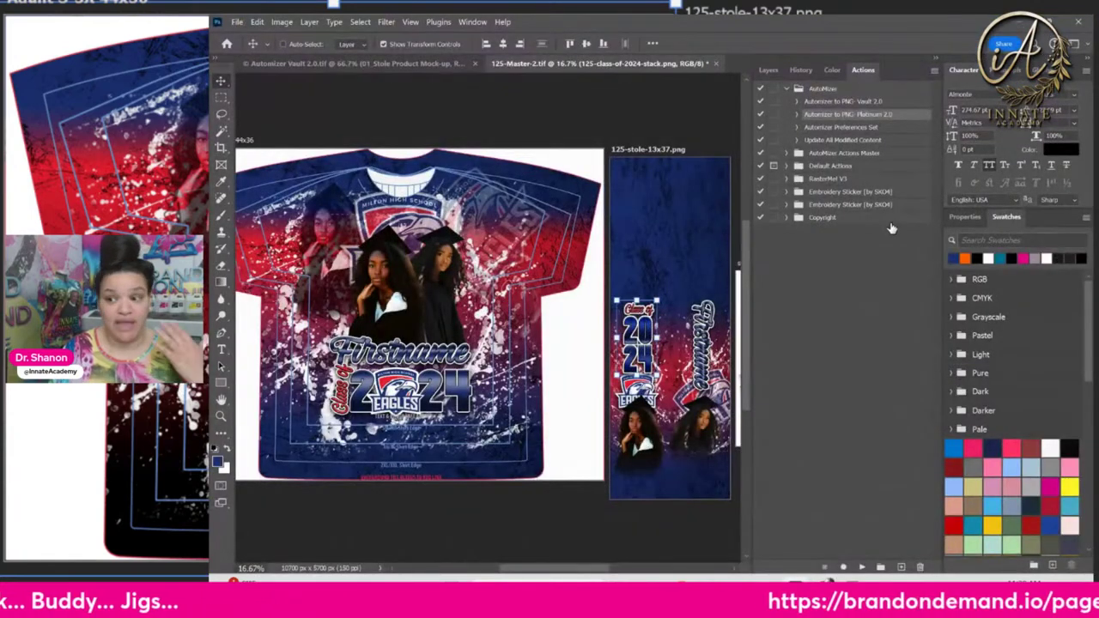